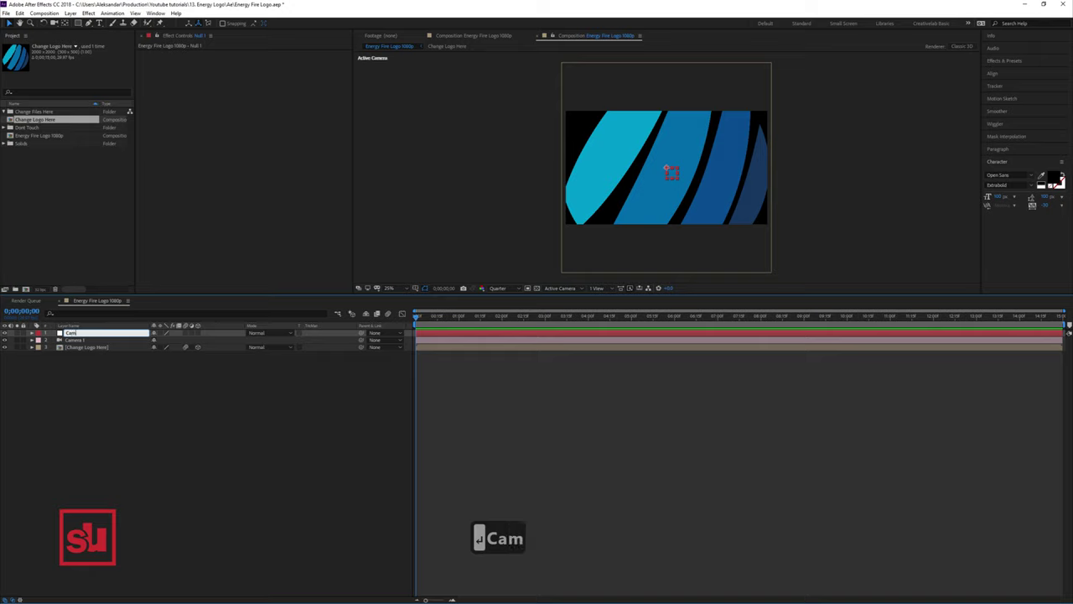
Step: Name the null layer Cam CTRL and parent Camera 1 to it
key("Return")
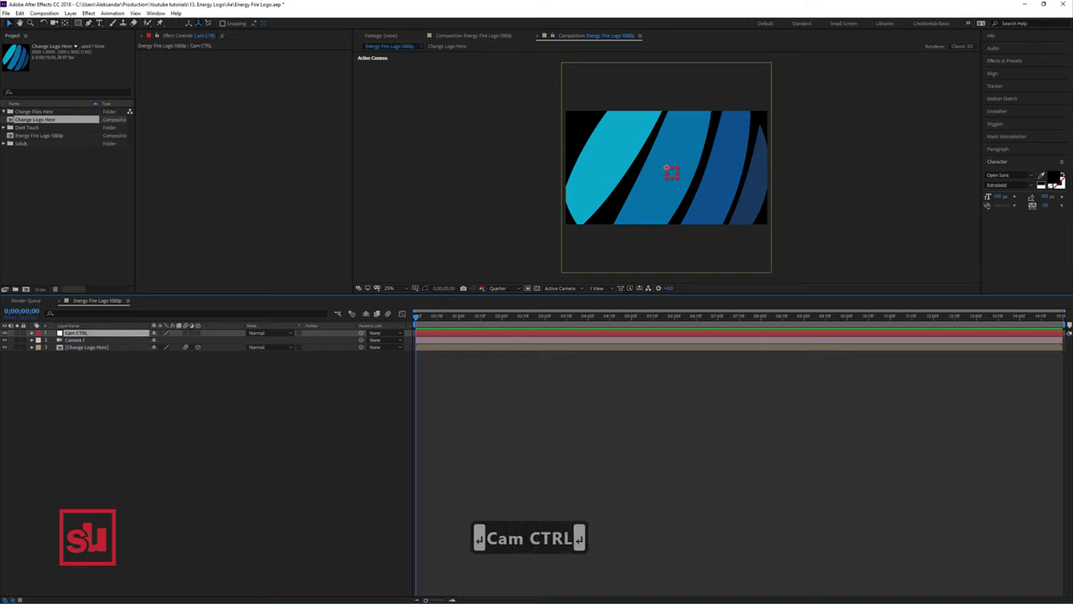
left_click_drag(362, 339, 73, 334)
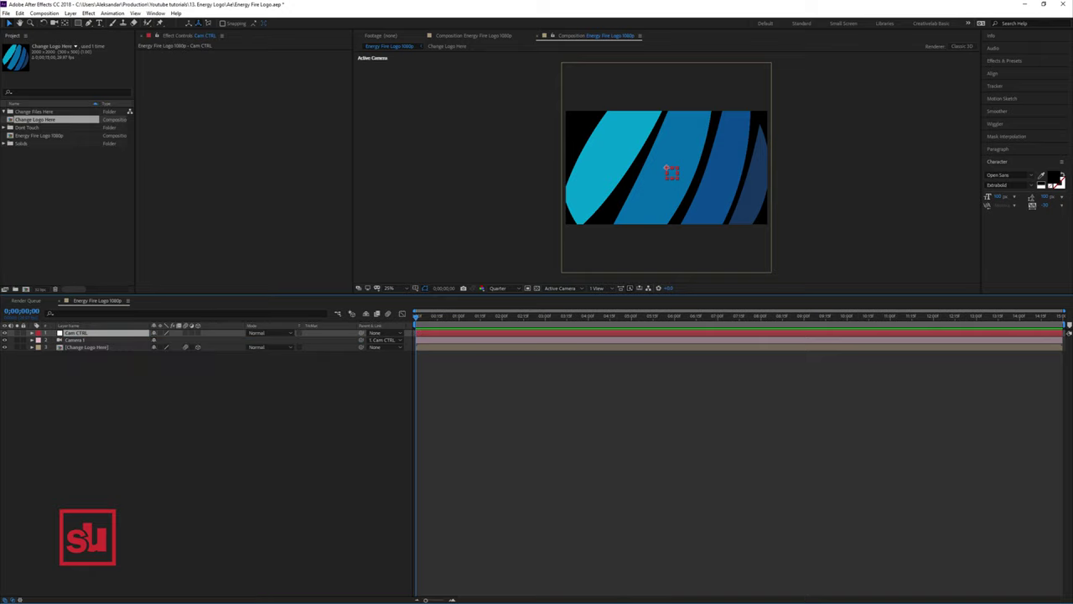
Step: Scale the Change Logo Here layer down to 25%
left_click(666, 168)
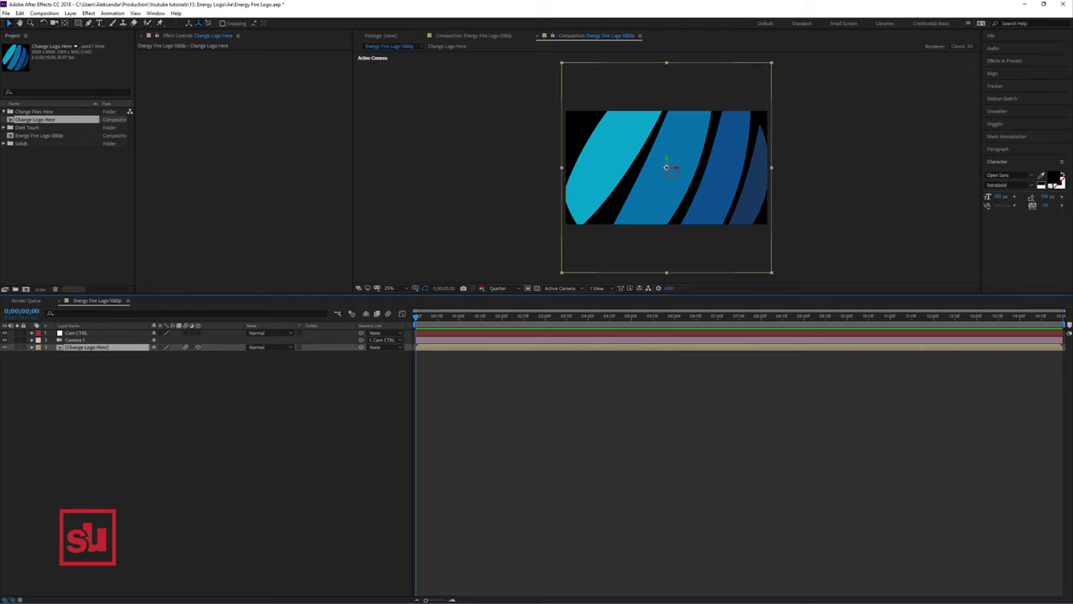
key("s")
left_click_drag(164, 354, 134, 354)
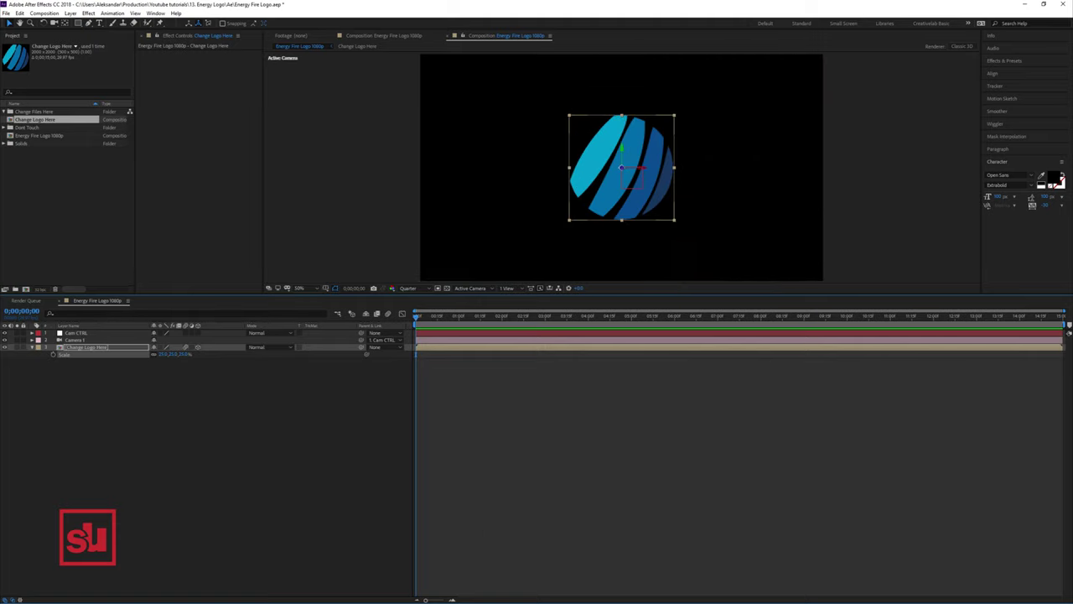
Step: Keyframe the logo layer's Position to travel from about -1400 on Z at the first frame to 0 at 2 seconds
left_click_drag(503, 295, 503, 376)
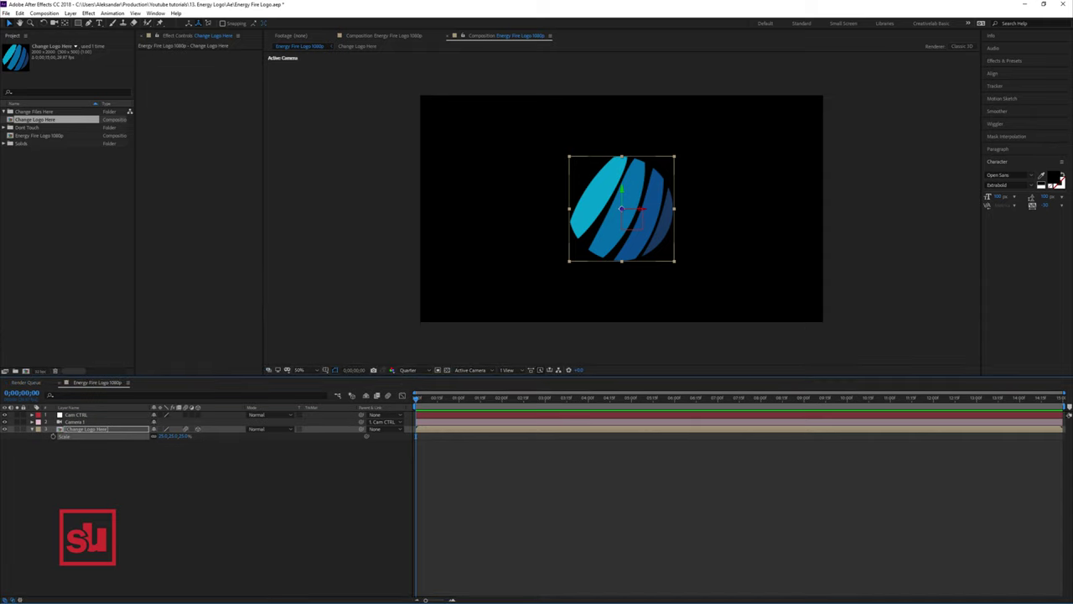
key("period")
key("comma")
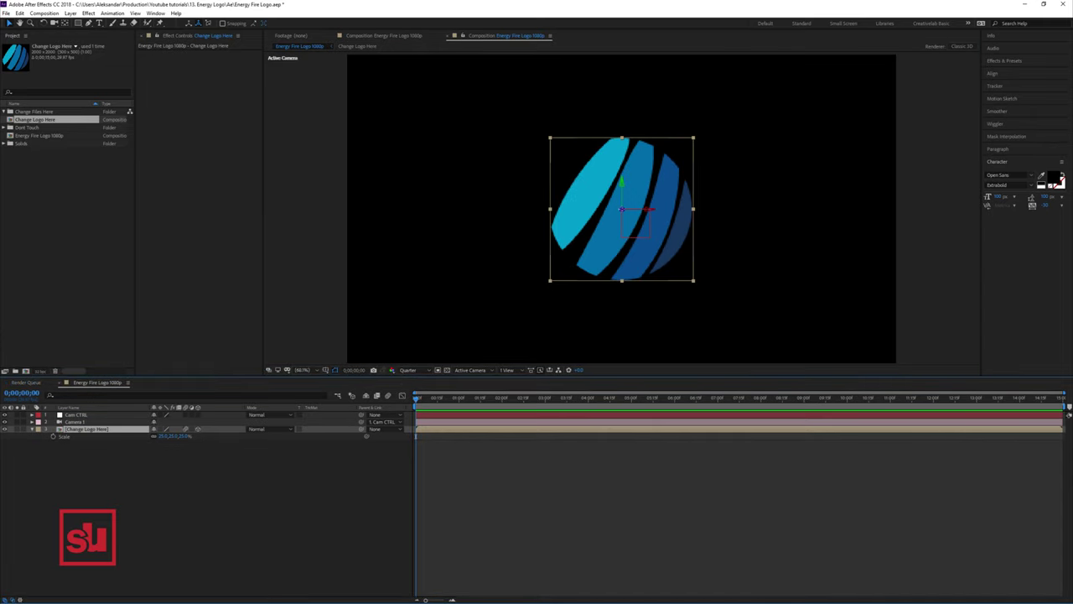
key("p")
left_click(53, 436)
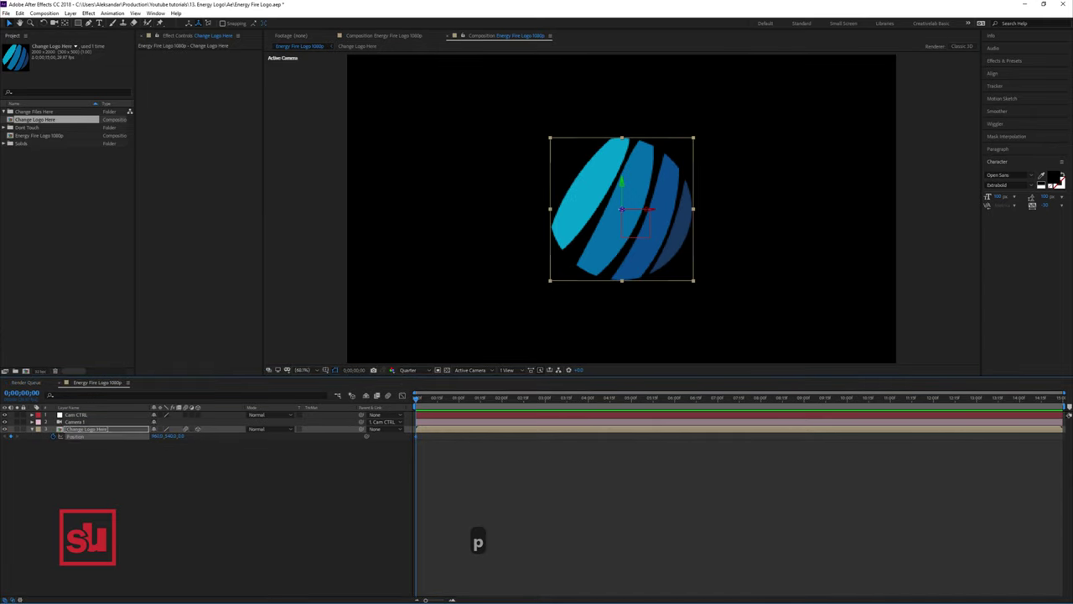
left_click_drag(416, 399, 502, 399)
left_click(11, 437)
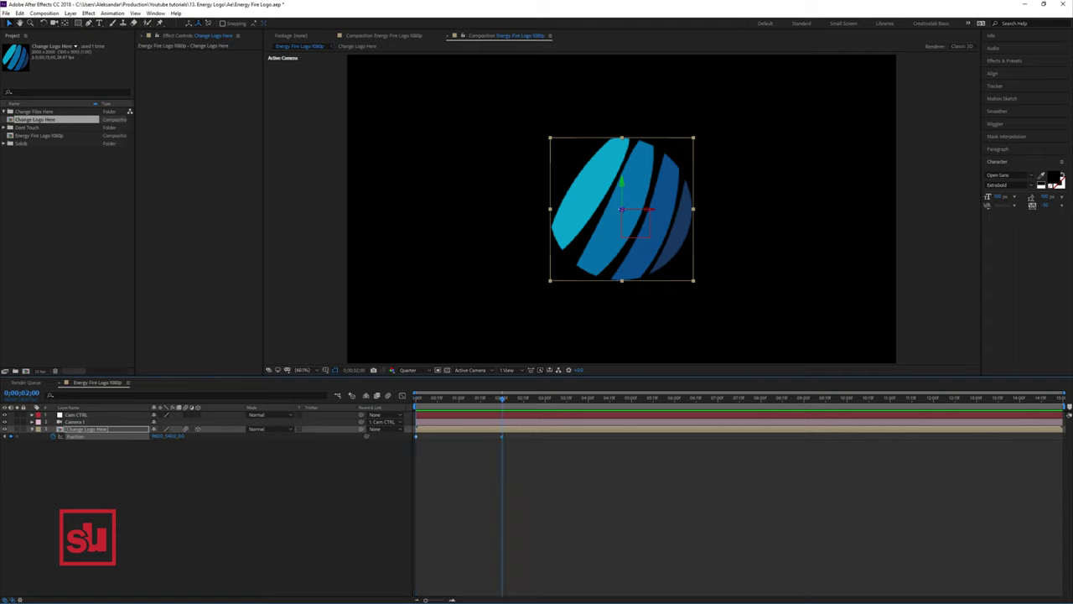
key("Home")
left_click_drag(181, 436, 108, 436)
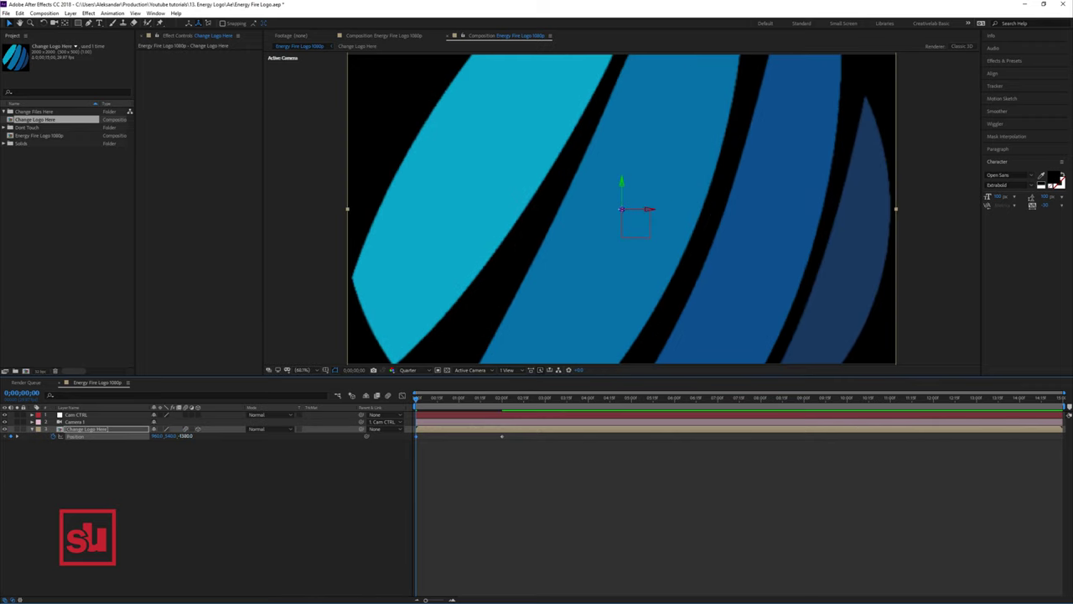
left_click_drag(311, 436, 340, 436)
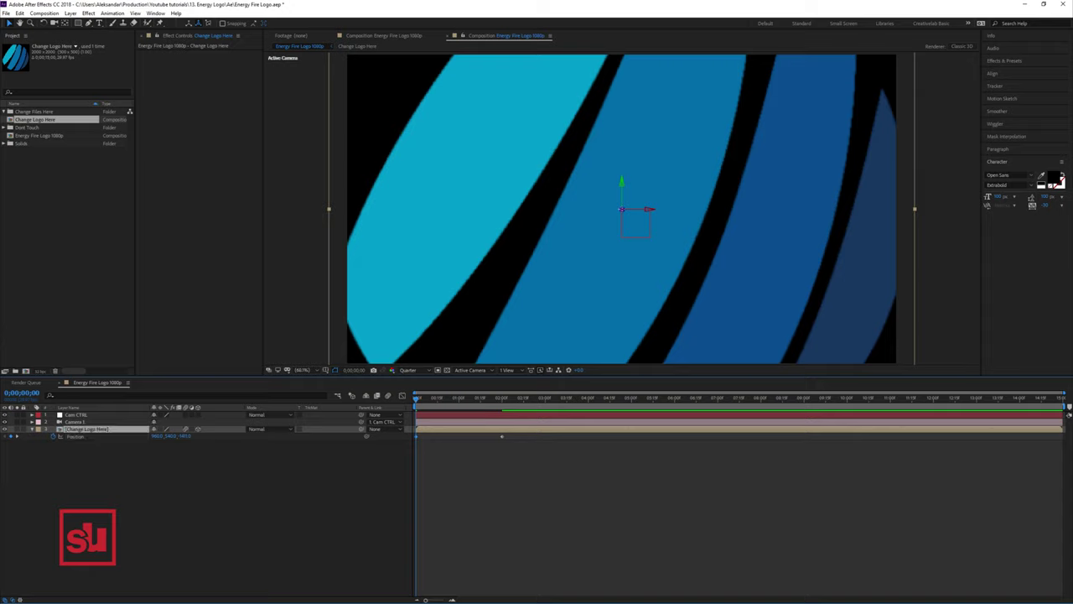
Step: Keyframe the logo layer's Orientation to start tilted on all three axes and straighten to 0° at 2 seconds
key("r")
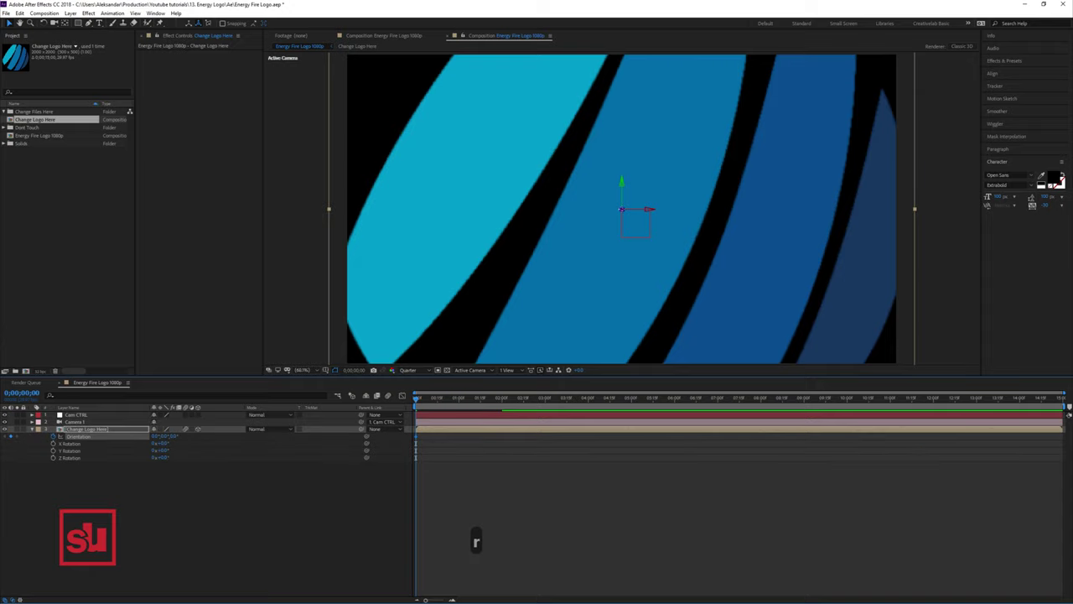
key("u")
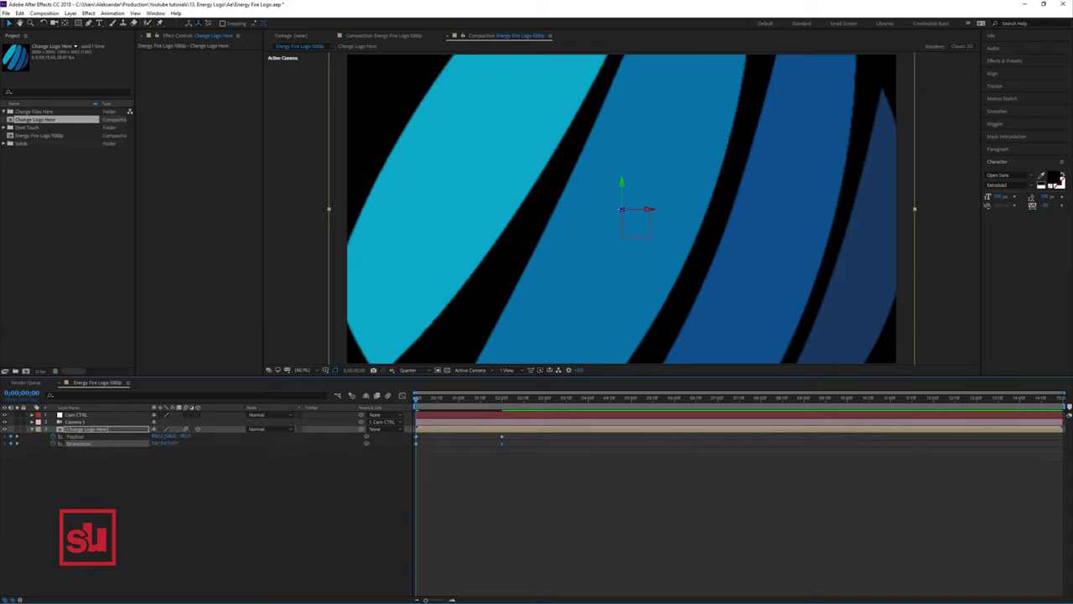
left_click(172, 474)
mouse_move(165, 444)
left_mouse_down()
mouse_move(193, 443)
mouse_move(121, 444)
mouse_move(192, 443)
mouse_move(179, 443)
left_mouse_up()
Step: Apply Easy Ease to the logo's Position and Orientation keyframes and shape their speed graph for a fast start and a long slowdown
right_click(502, 437)
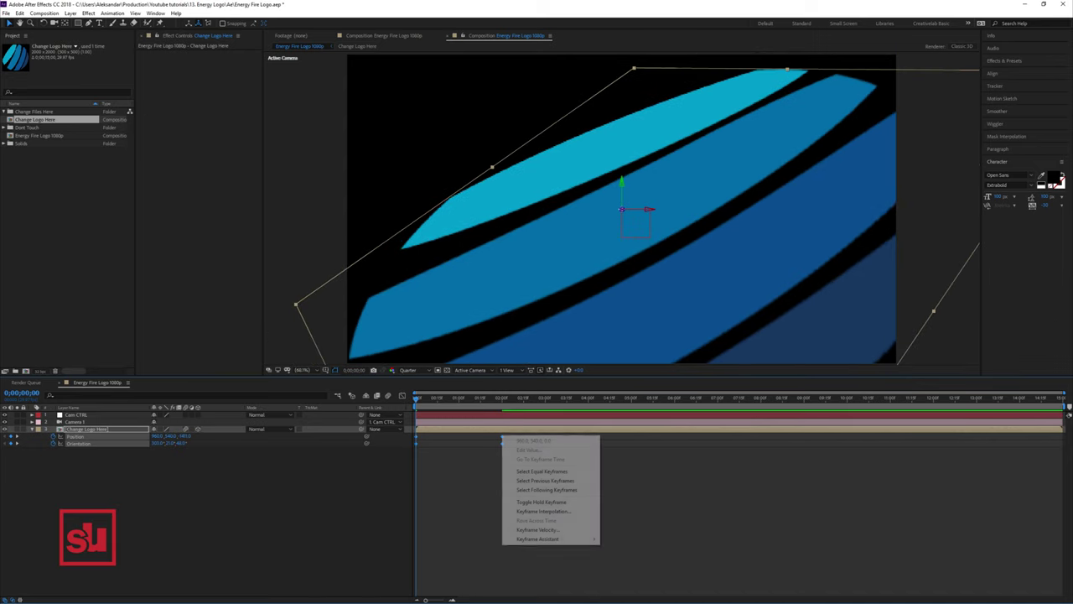
mouse_move(553, 538)
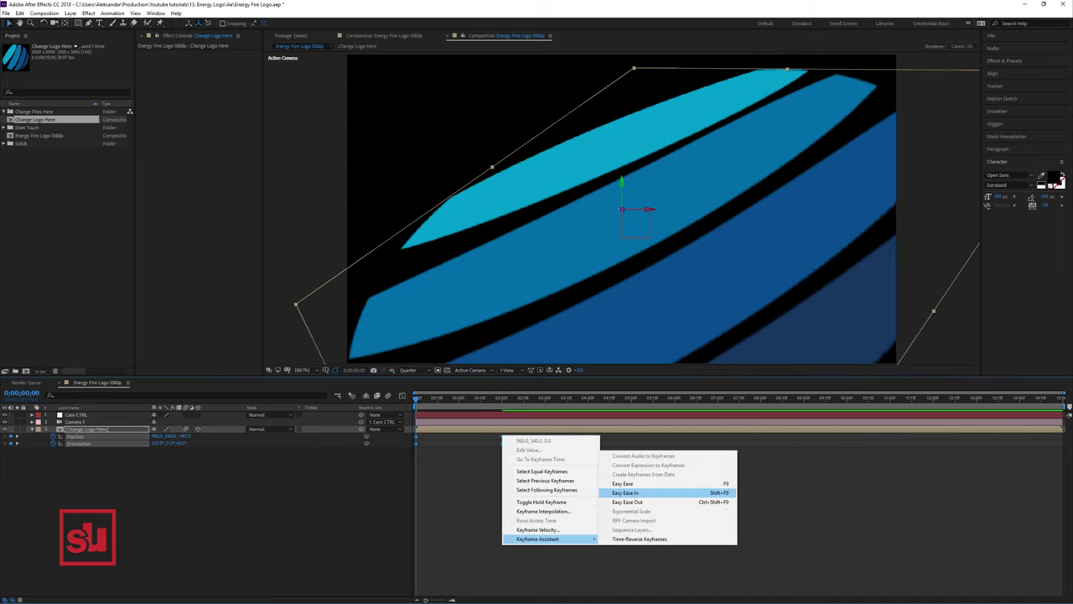
left_click(625, 484)
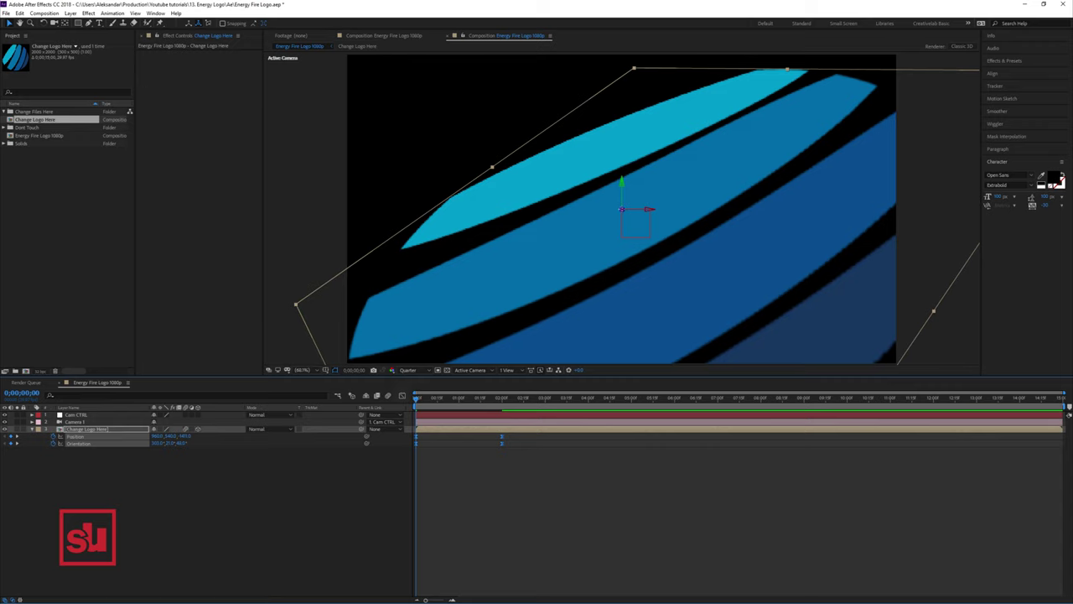
left_click(403, 395)
left_click_drag(518, 510, 423, 562)
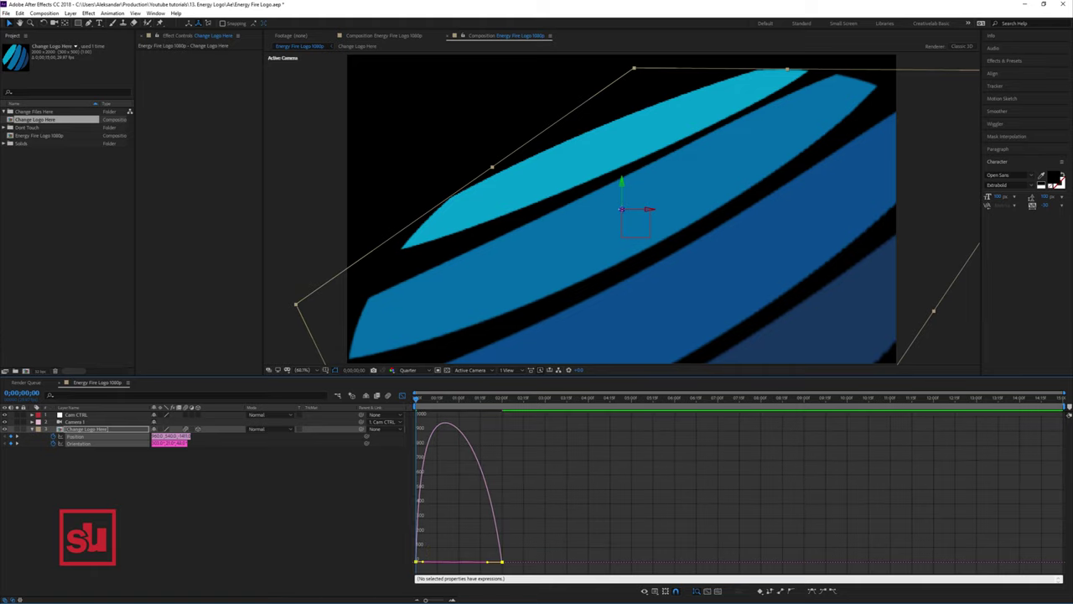
left_click_drag(488, 562, 465, 562)
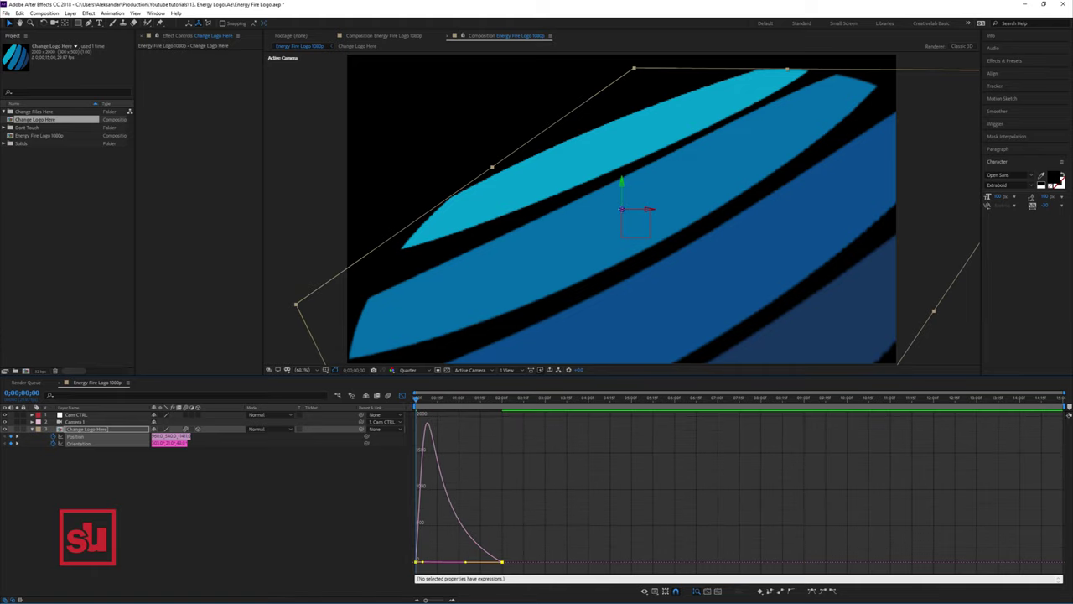
key("shift+F3")
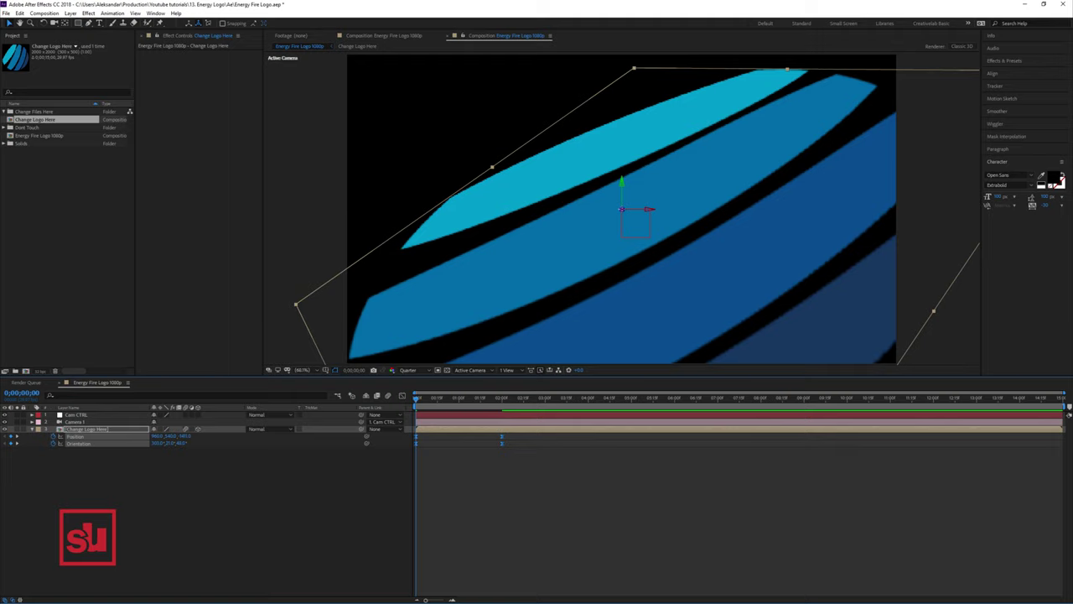
Step: Make Cam CTRL a 3D layer and keyframe its Position from 2 seconds to 8 seconds, pulling back to about -300 on Z
left_click(76, 416)
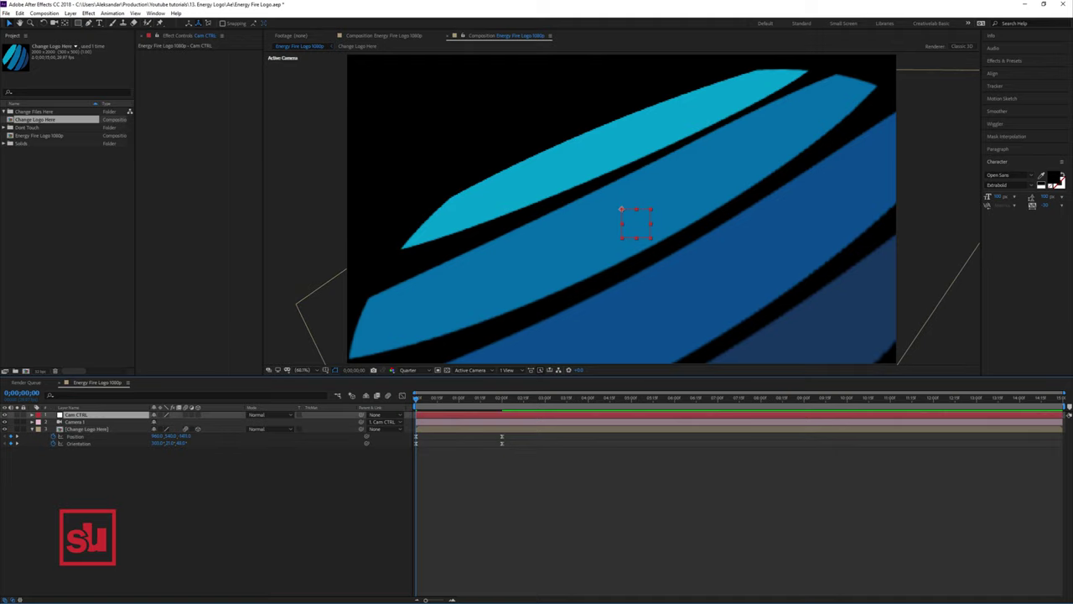
key("p")
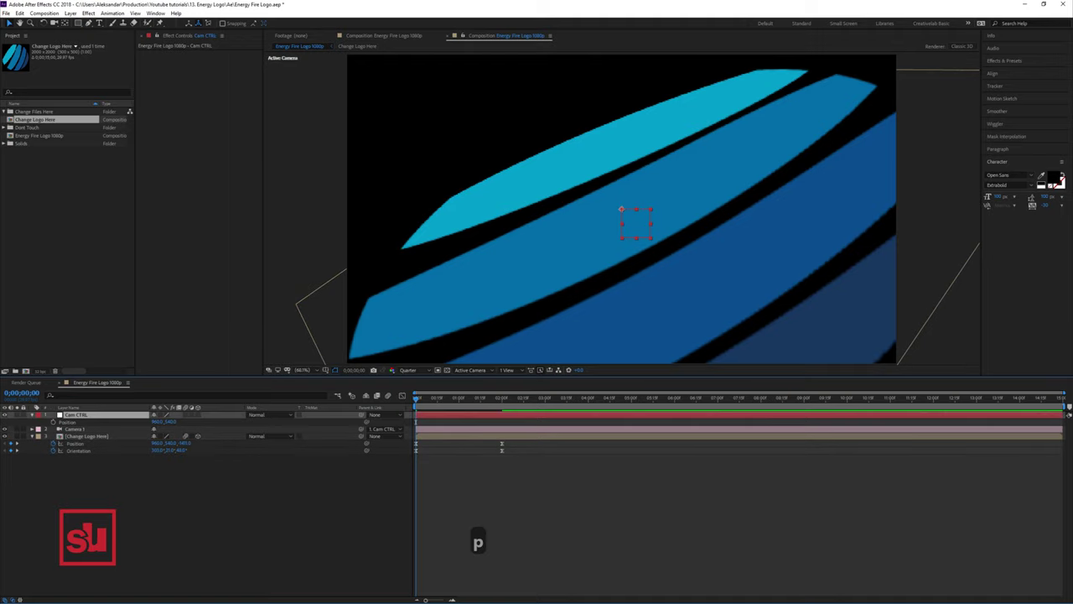
left_click(54, 422)
left_click_drag(416, 422, 498, 422)
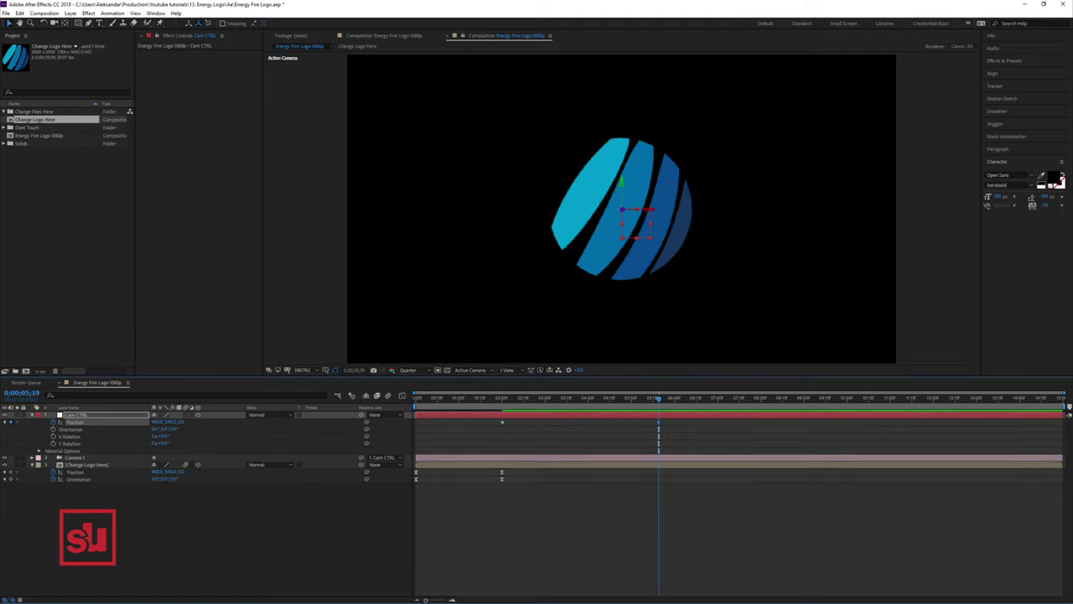
left_click_drag(181, 421, 77, 422)
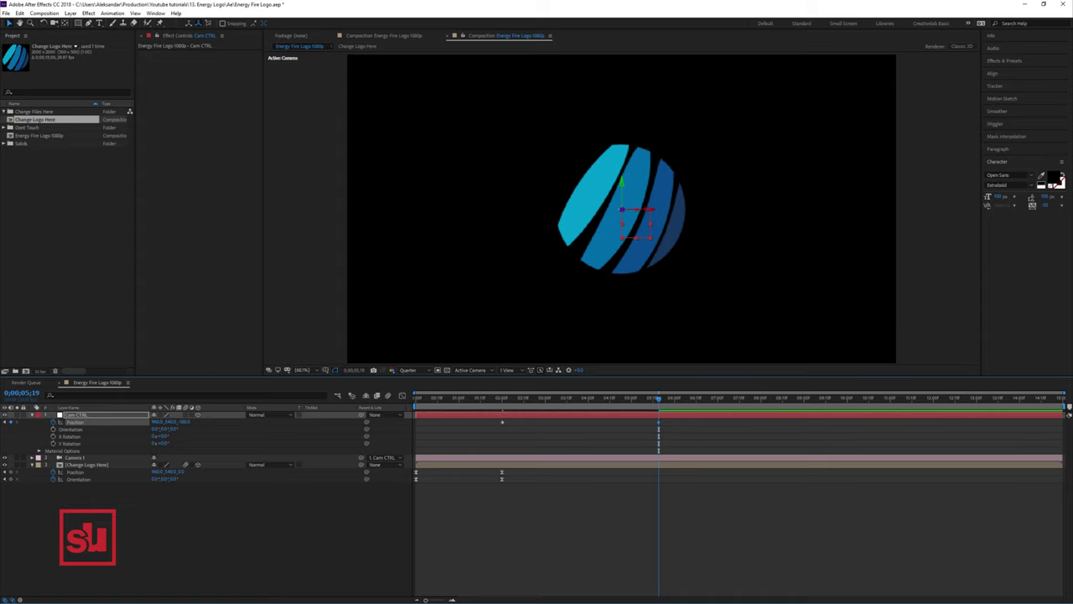
left_click_drag(183, 422, 159, 422)
left_click_drag(659, 421, 761, 422)
Step: End the work area at 8 seconds and preview the animation
left_click(762, 399)
key("Page_Up")
key("n")
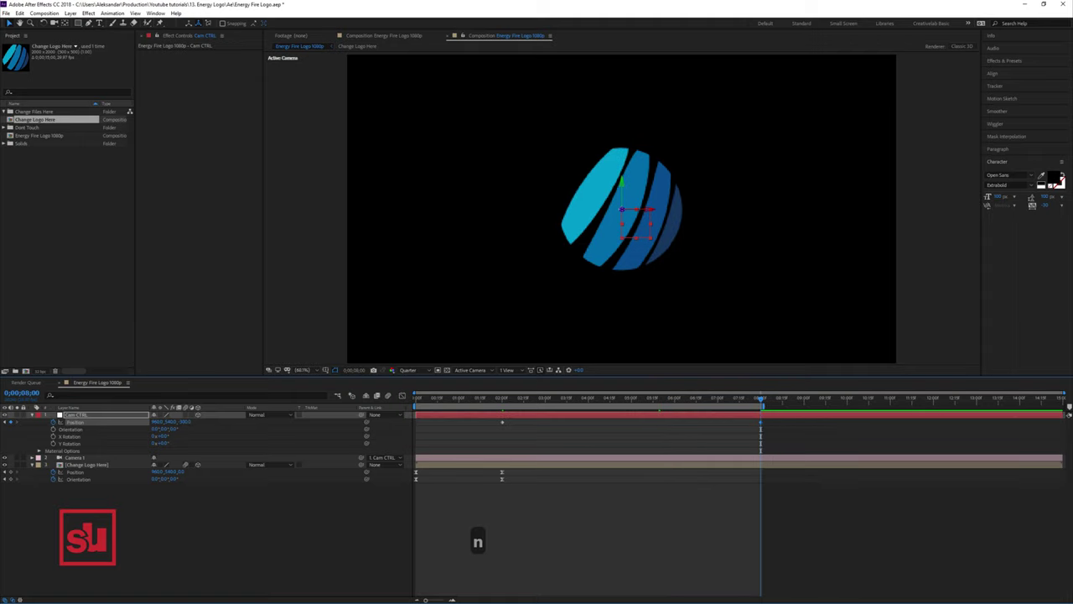
key("KP_0")
Step: Readjust the speed curve handles of the logo's Position and Orientation keyframes in the graph editor
left_click_drag(511, 485, 398, 469)
left_click(403, 395)
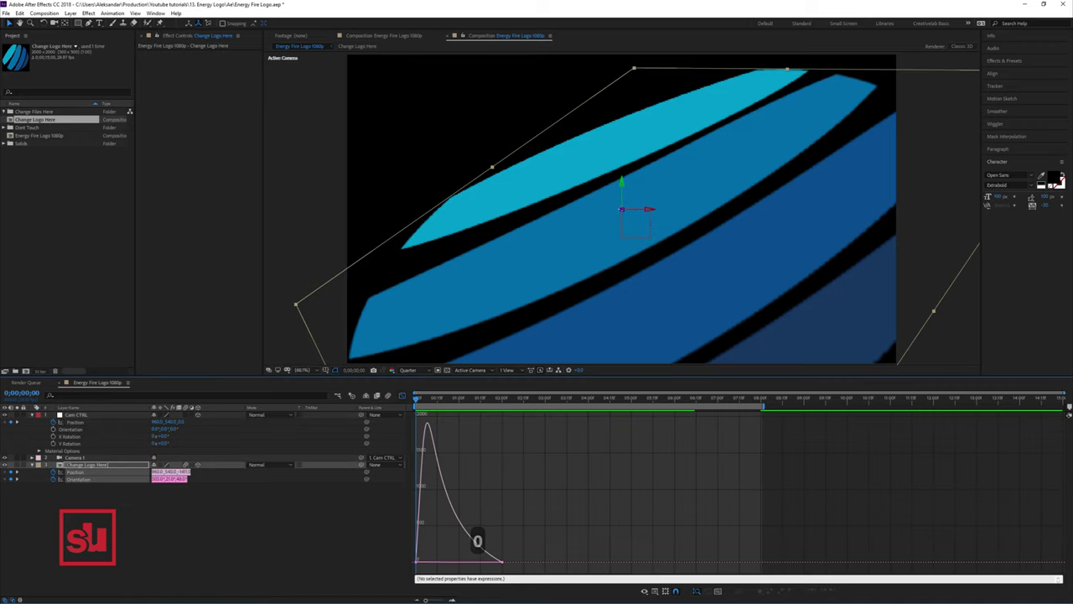
left_click_drag(532, 574, 412, 436)
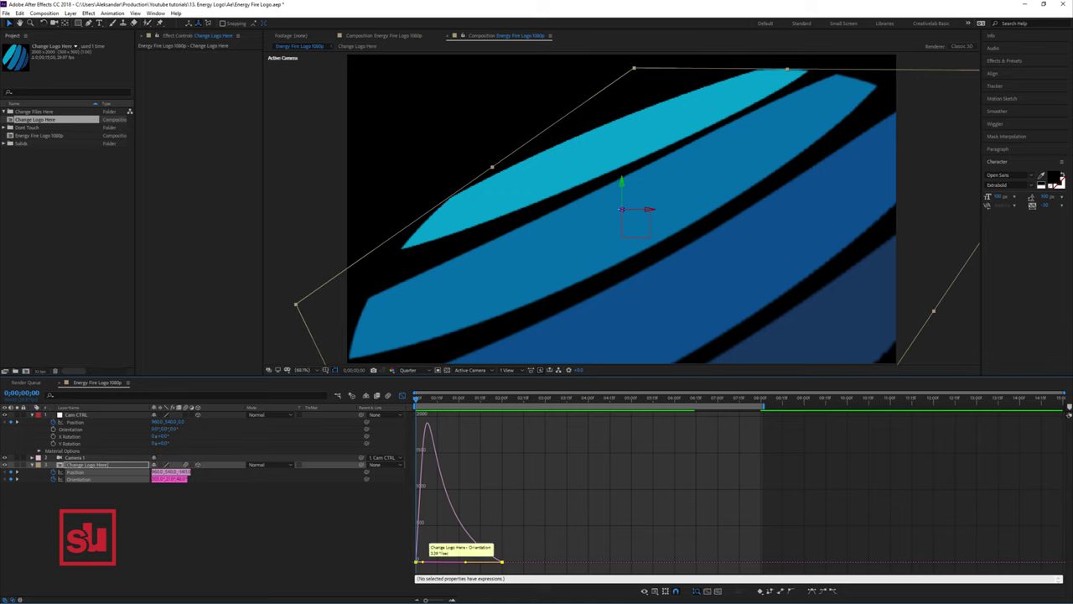
left_click_drag(422, 561, 500, 560)
left_click(402, 395)
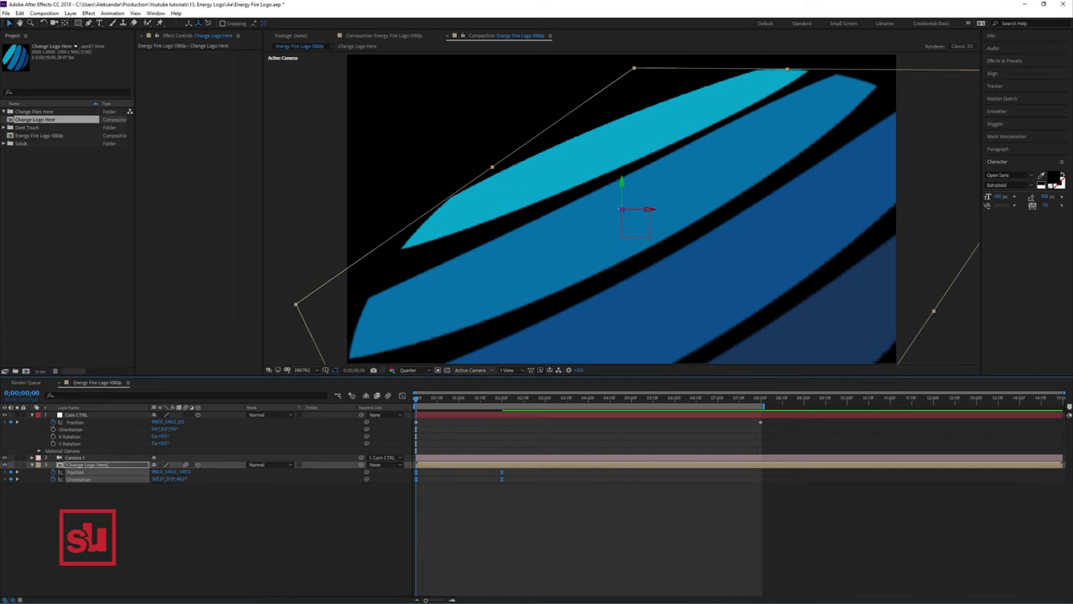
Step: Shorten the entrance by moving the logo's end keyframes and Cam CTRL's first Position keyframe to frame 14, previewing the timing
key("0")
key("0")
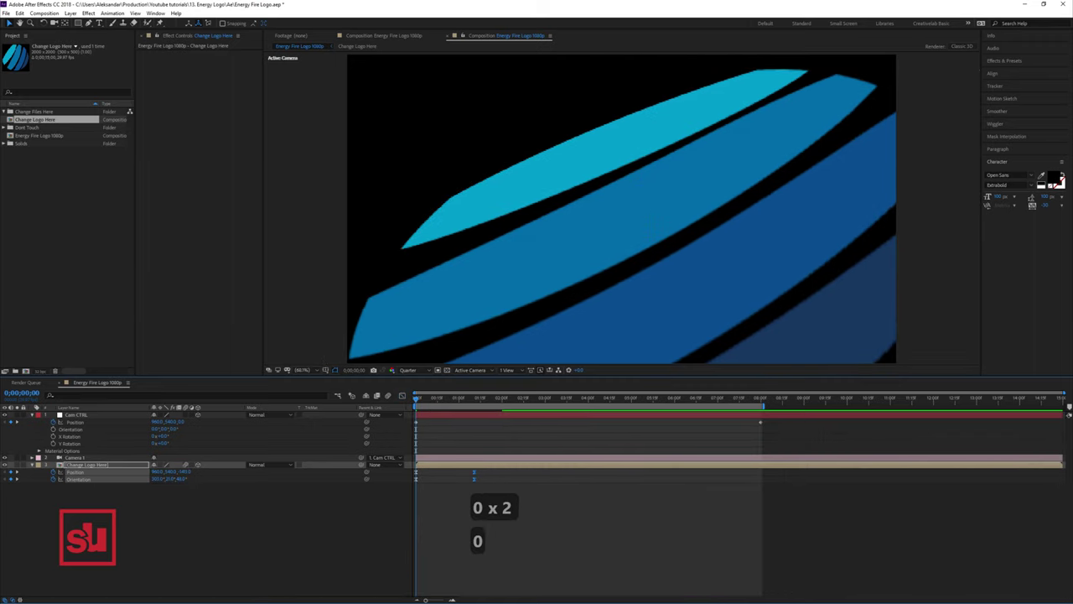
key("KP_0")
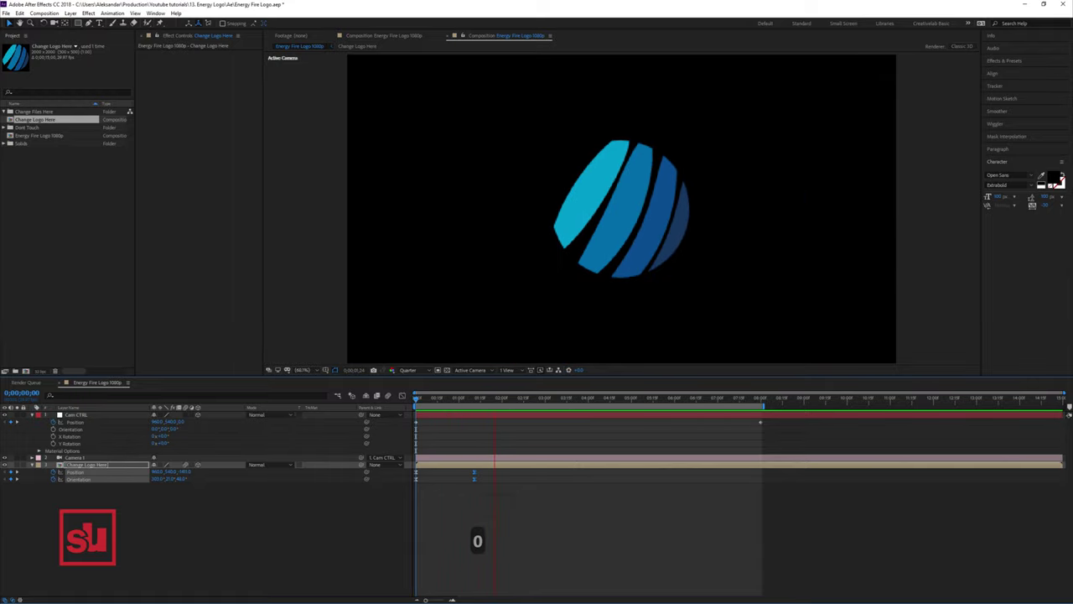
key("KP_0")
key("KP_0")
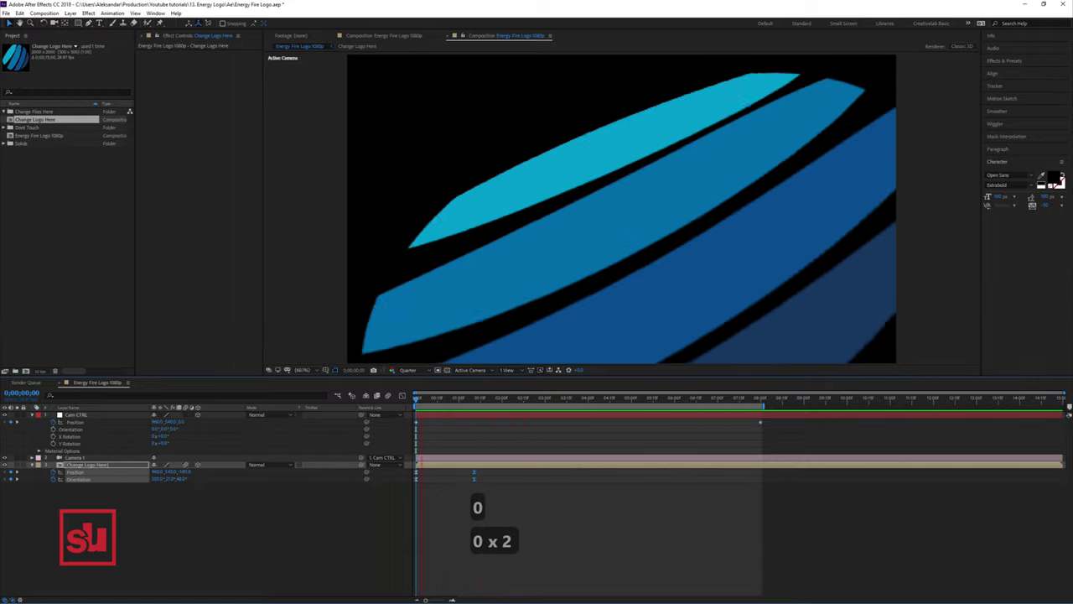
left_click(436, 399)
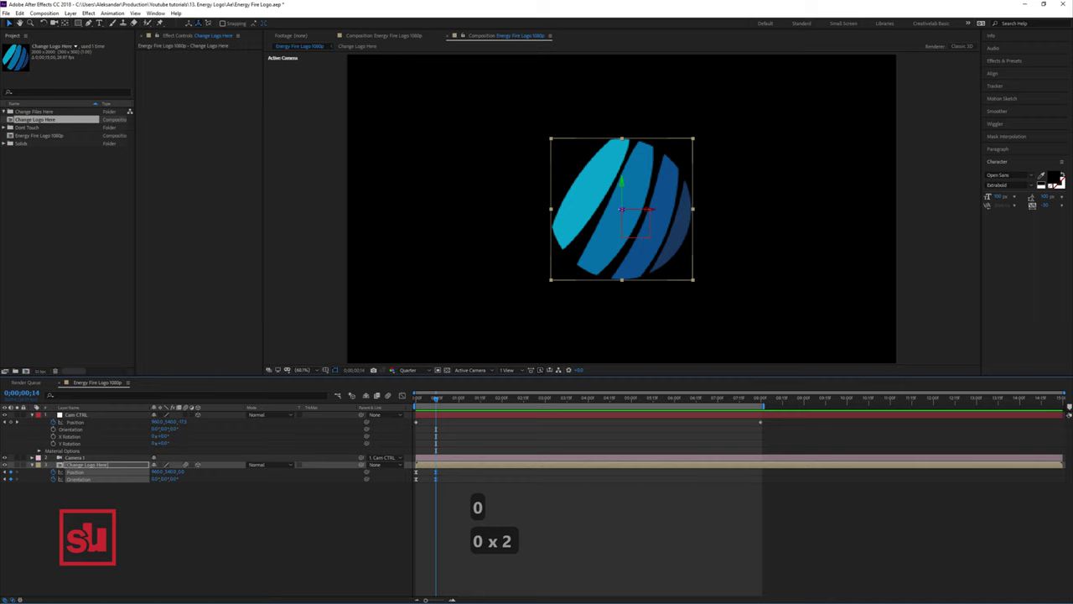
left_click_drag(416, 422, 436, 422)
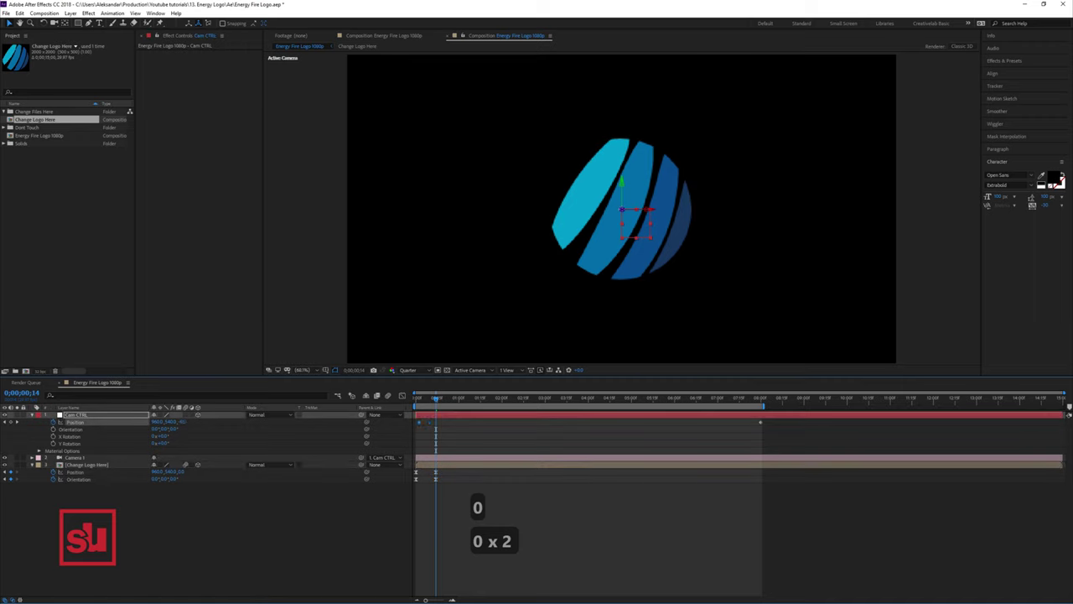
Step: Add a Position keyframe to Cam CTRL at frame 0 with a Z offset and readjust the logo's starting Z Position, previewing the entrance
left_click(416, 398)
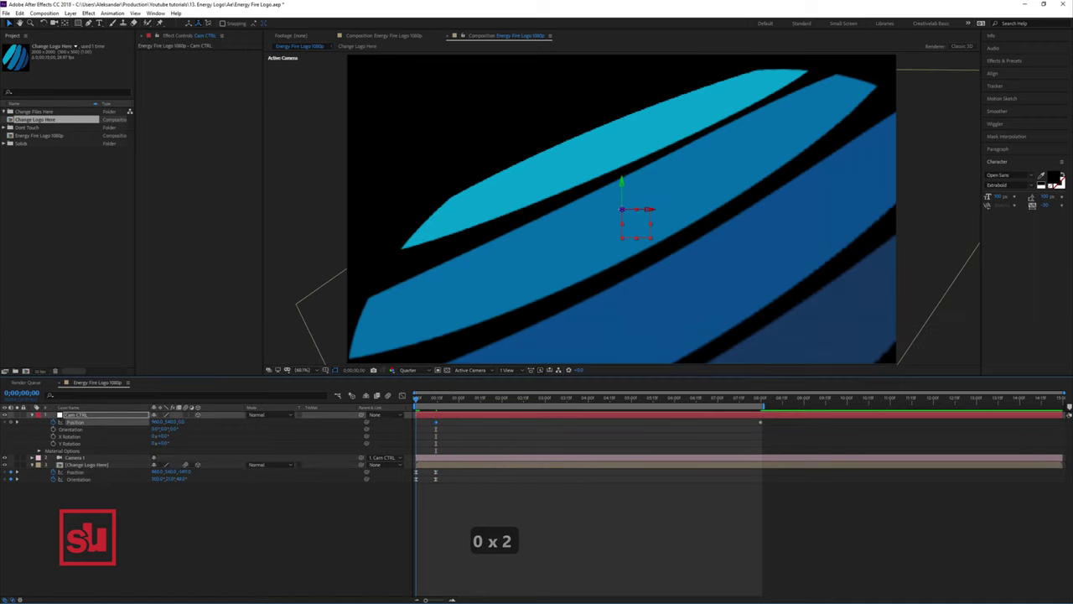
left_click_drag(183, 472, 198, 472)
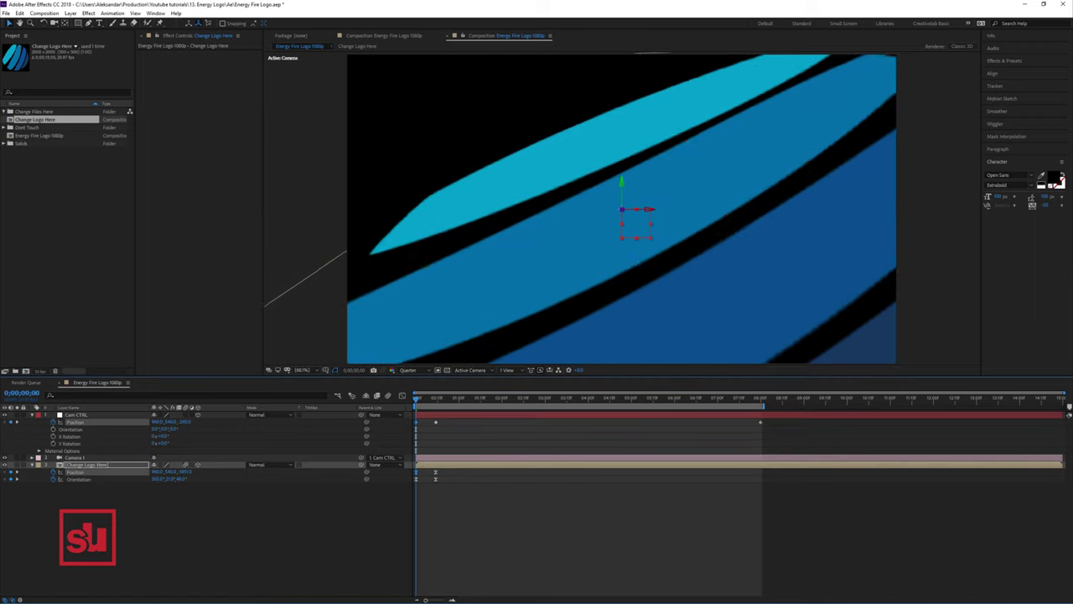
key("KP_0")
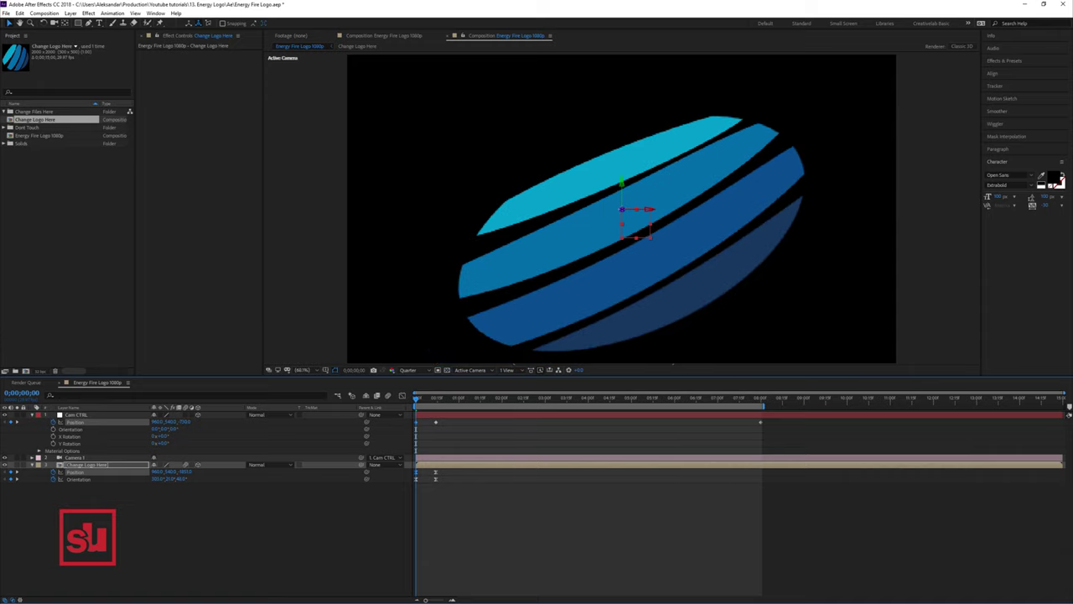
key("KP_0")
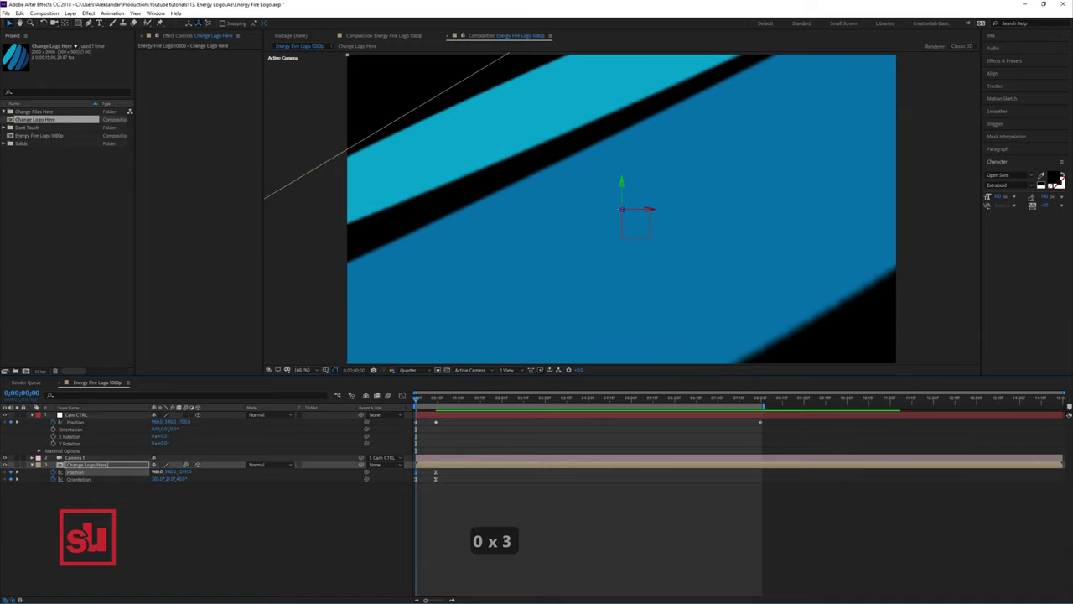
key("KP_0")
Step: Ease Cam CTRL's Position keyframes at frames 0 and 14, and preview the camera motion
left_click_drag(440, 426, 415, 420)
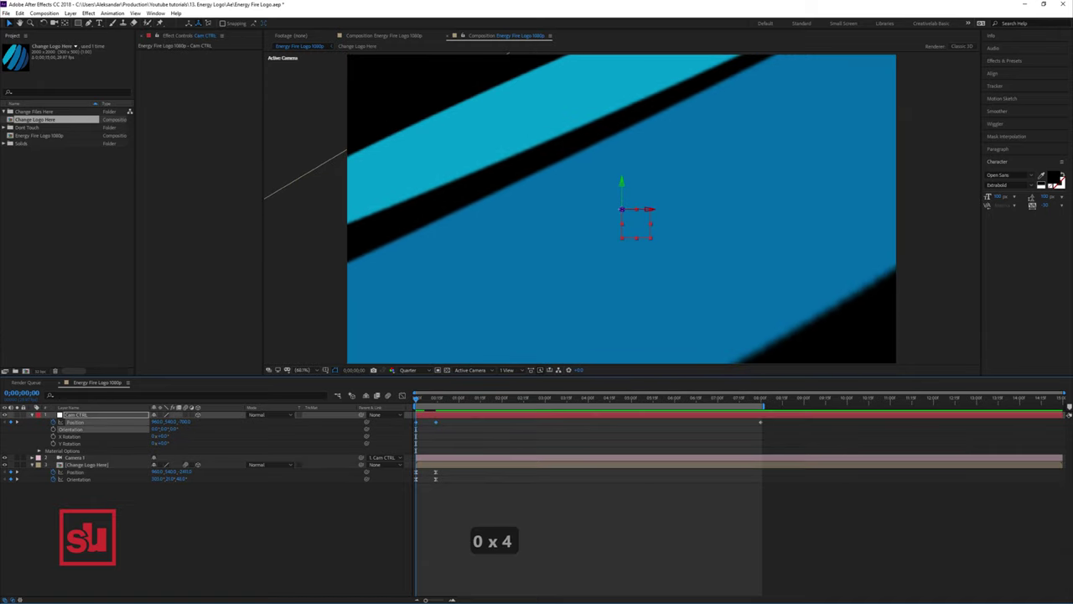
right_click(435, 423)
mouse_move(486, 525)
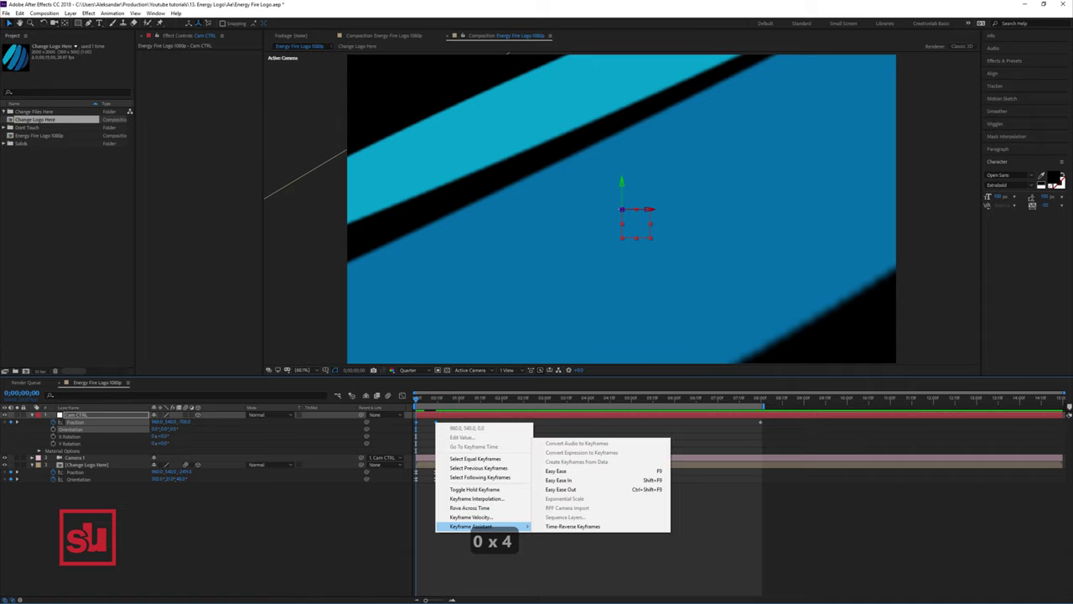
left_click(558, 480)
key("KP_0")
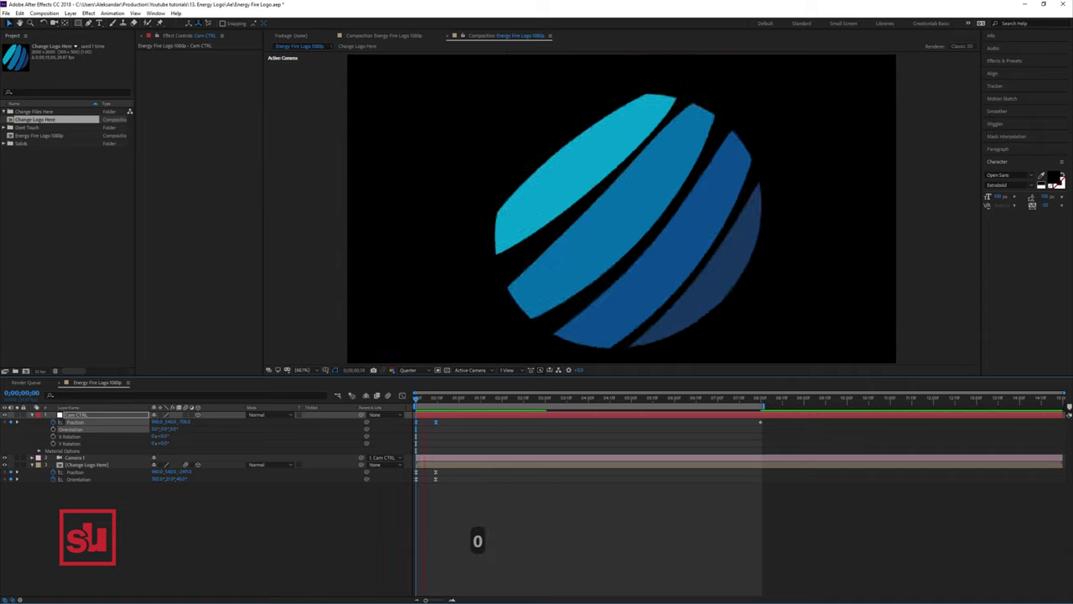
key("KP_0")
Step: Duplicate Cam CTRL, rename the copy Cam CTRL Wiggle, and parent Cam CTRL to it
key("ctrl+d")
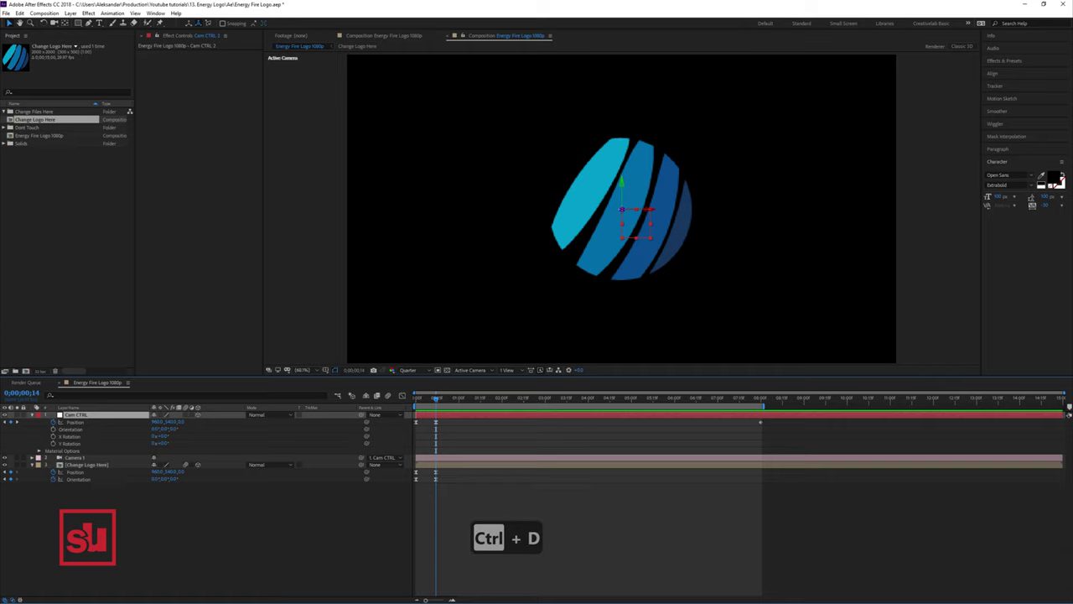
key("Return")
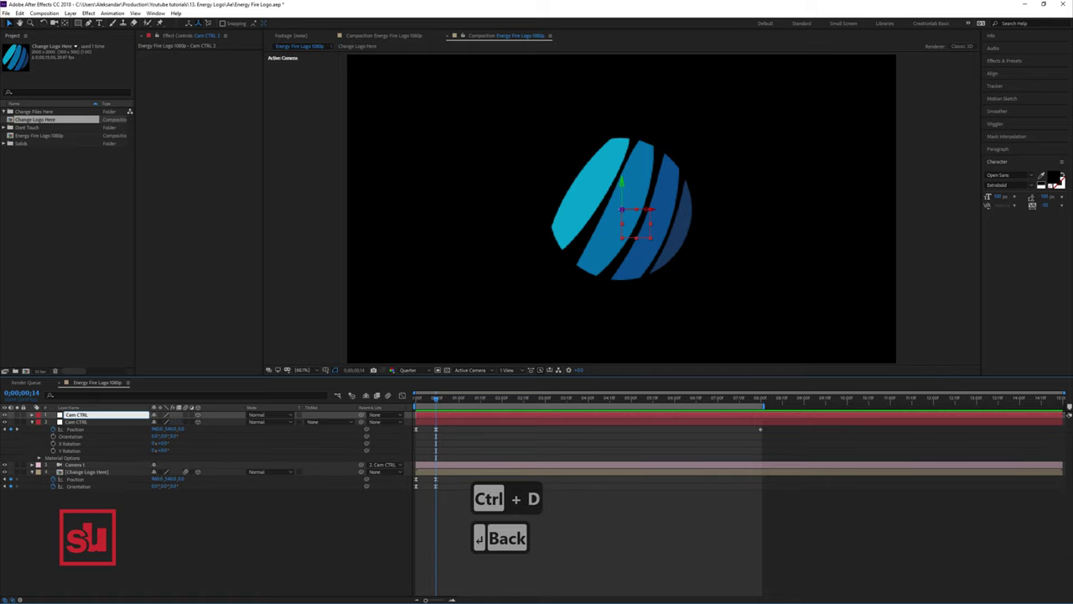
type("Wiggle")
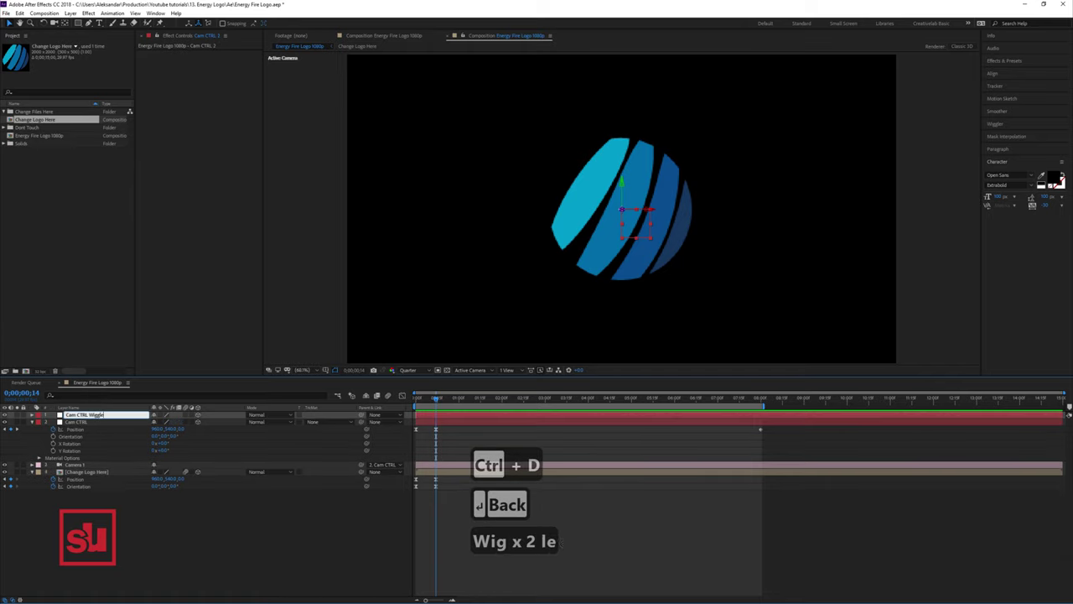
key("Return")
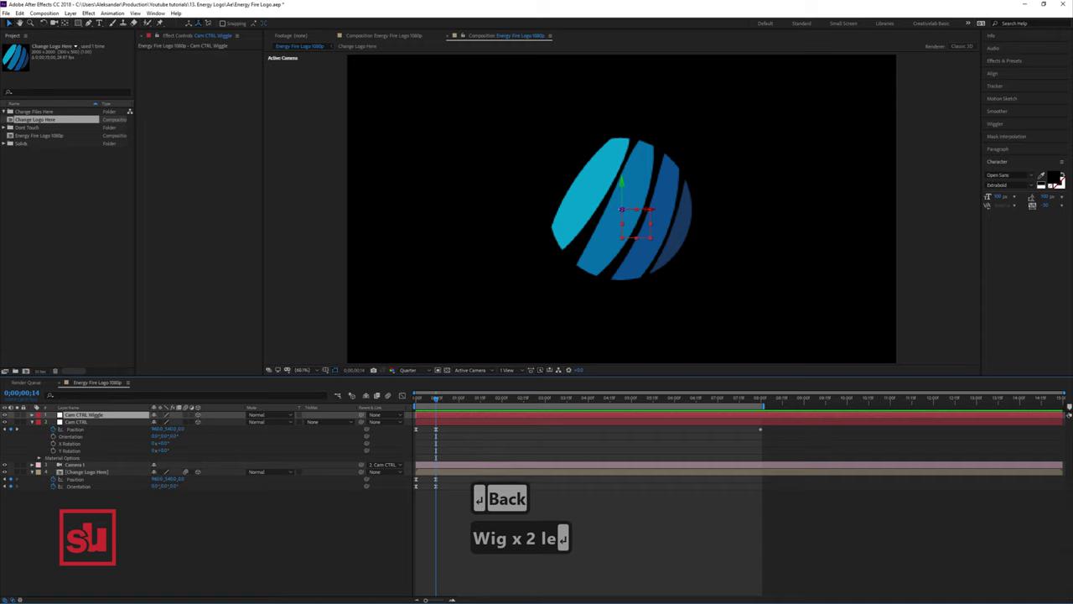
left_click_drag(349, 421, 101, 415)
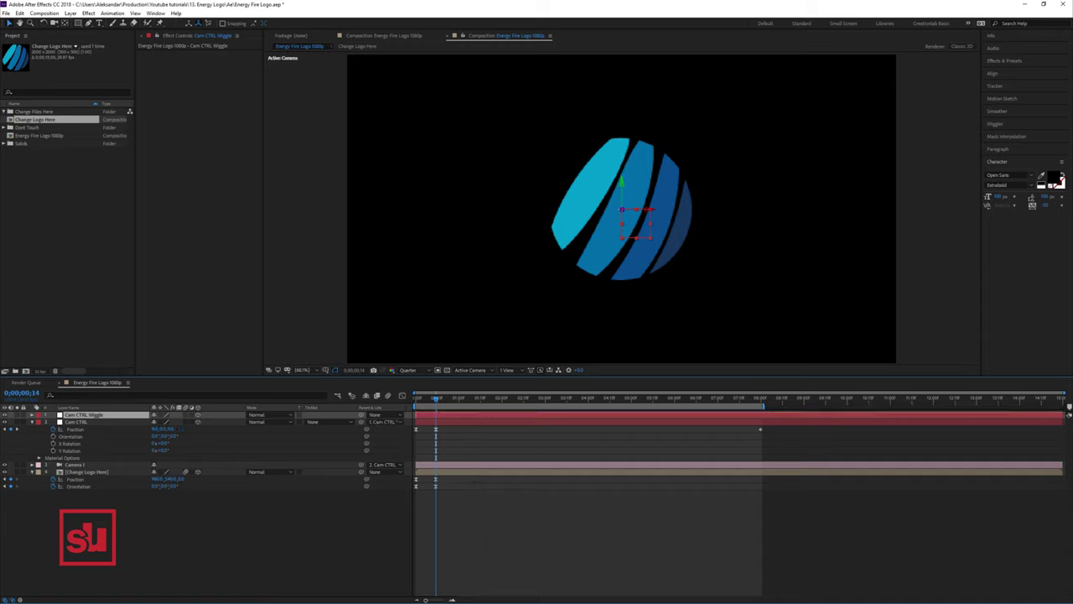
Step: Clear Cam CTRL Wiggle's copied Position keyframes and set a fresh starting keyframe at frame 13
key("p")
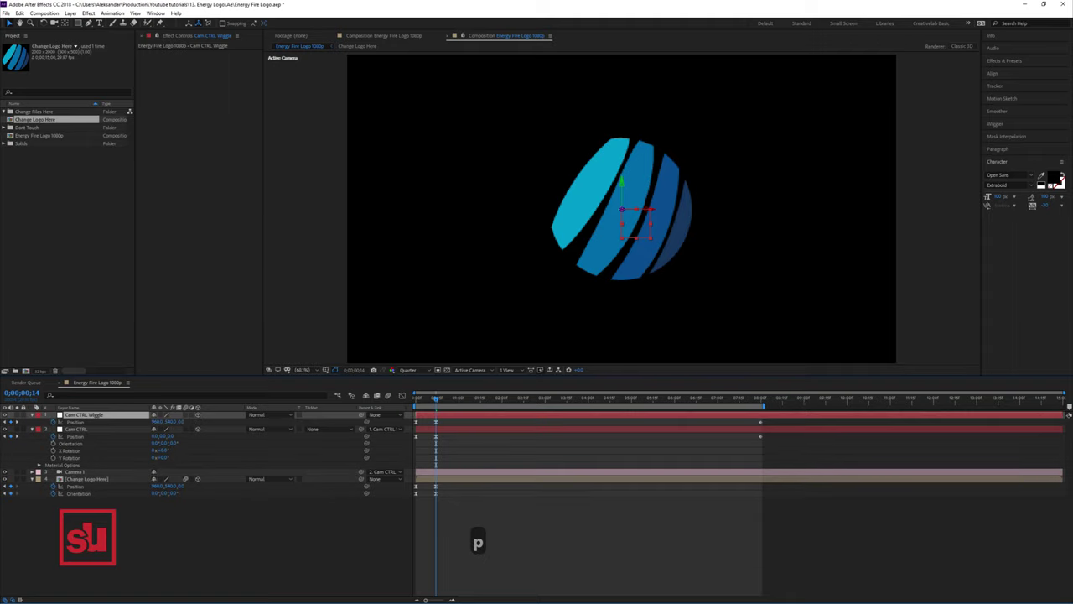
left_click(53, 422)
left_click(53, 422)
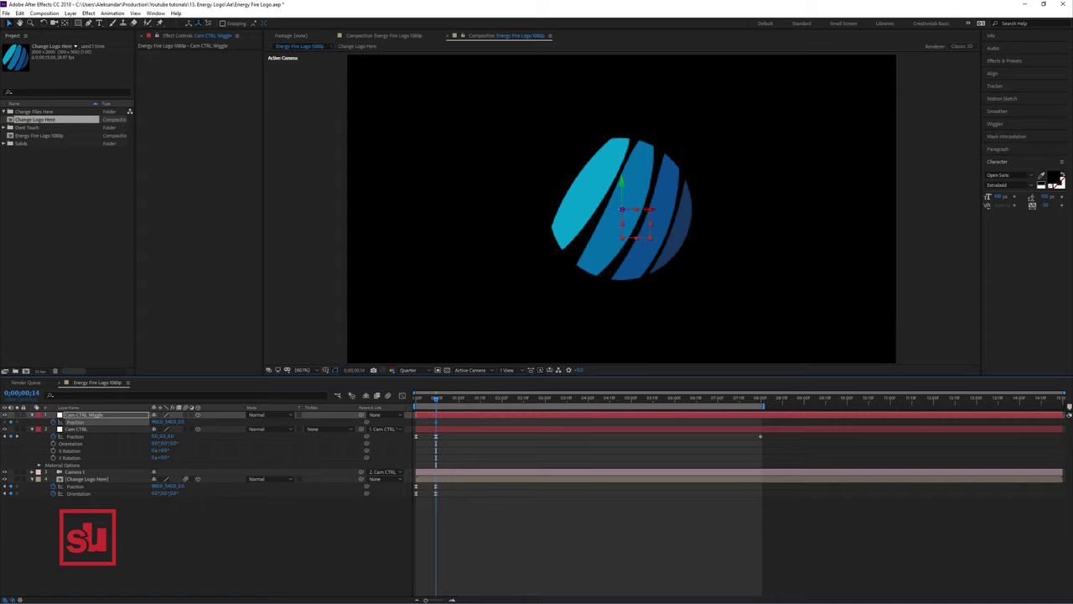
key("semicolon")
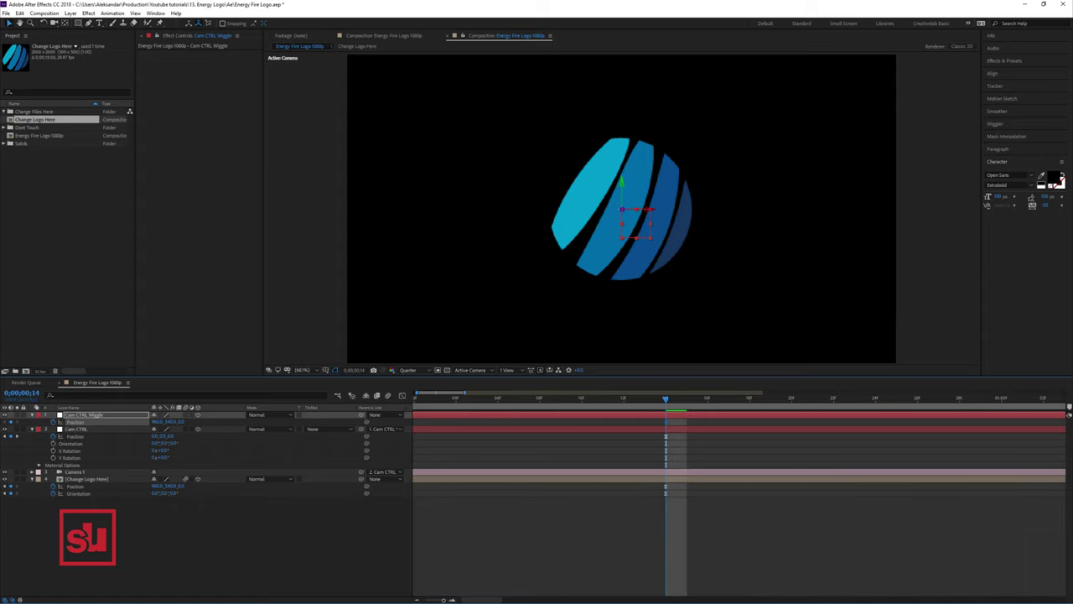
key("minus")
key("minus")
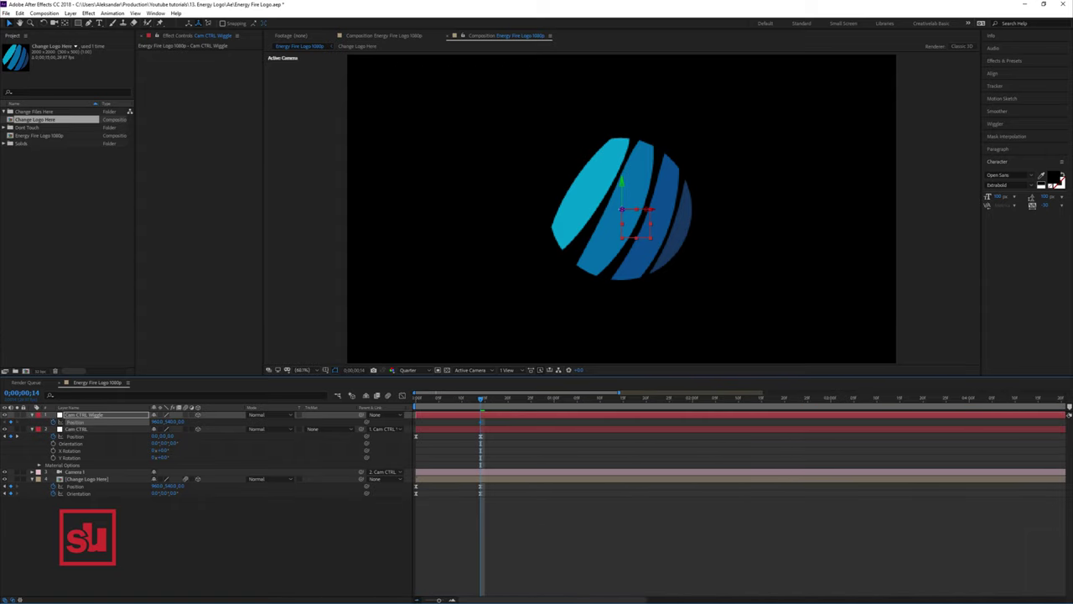
key("minus")
key("equal")
key("equal")
key("equal")
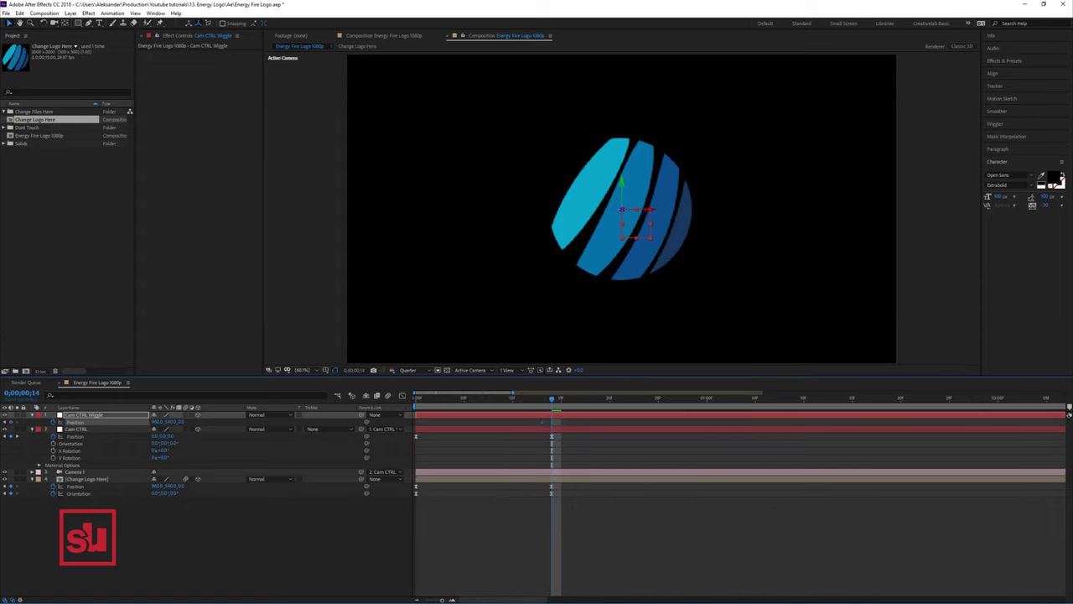
Step: Shift Cam CTRL Wiggle slightly in varying directions on each frame from 14 to 18 to keyframe a camera shake
left_click_drag(631, 220, 638, 222)
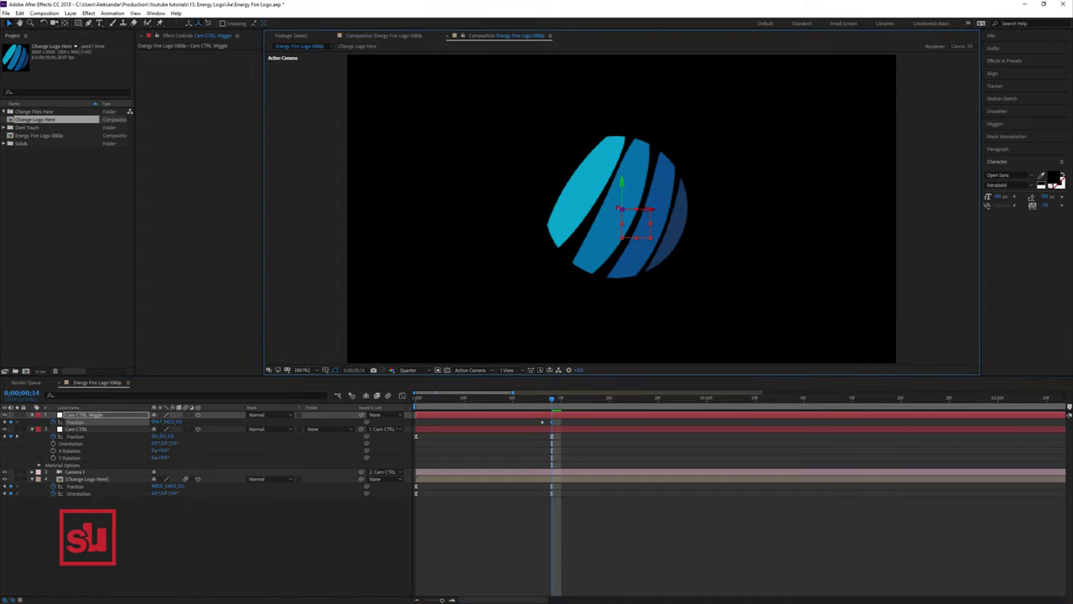
key("Page_Down")
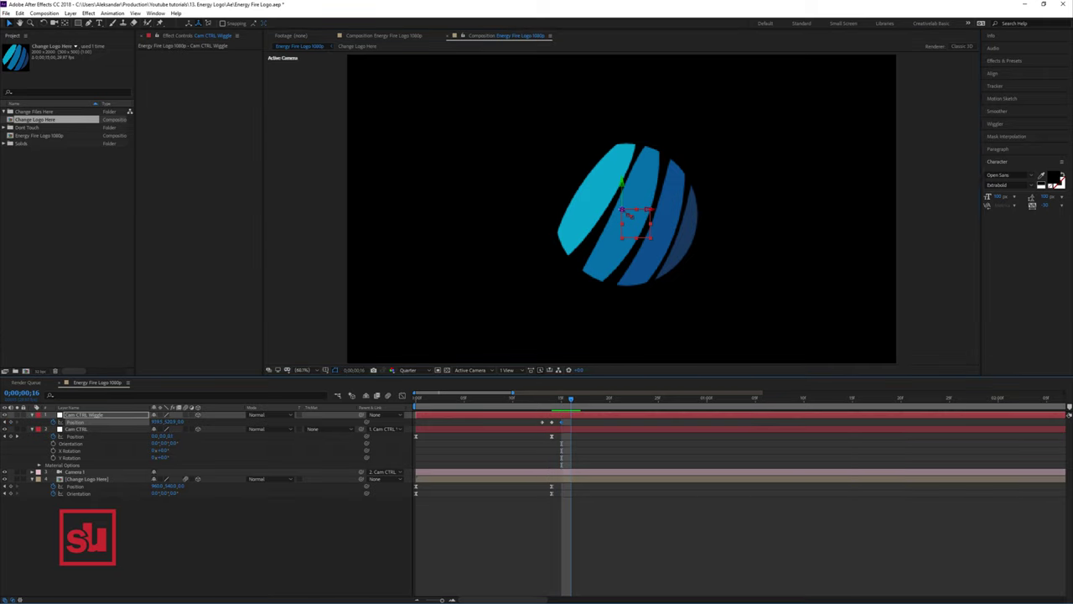
key("Page_Down")
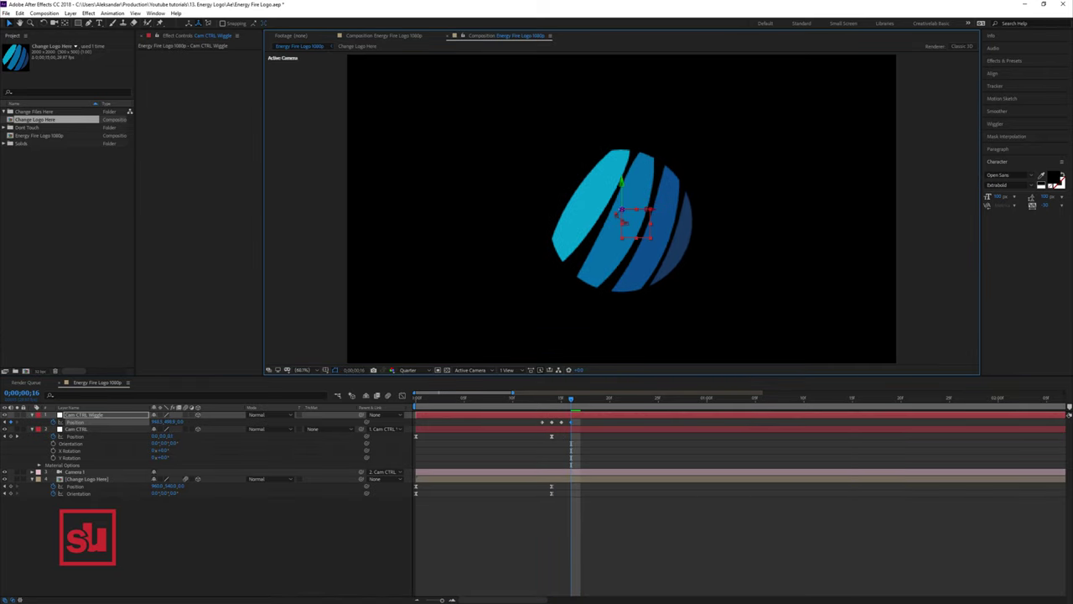
key("Page_Down")
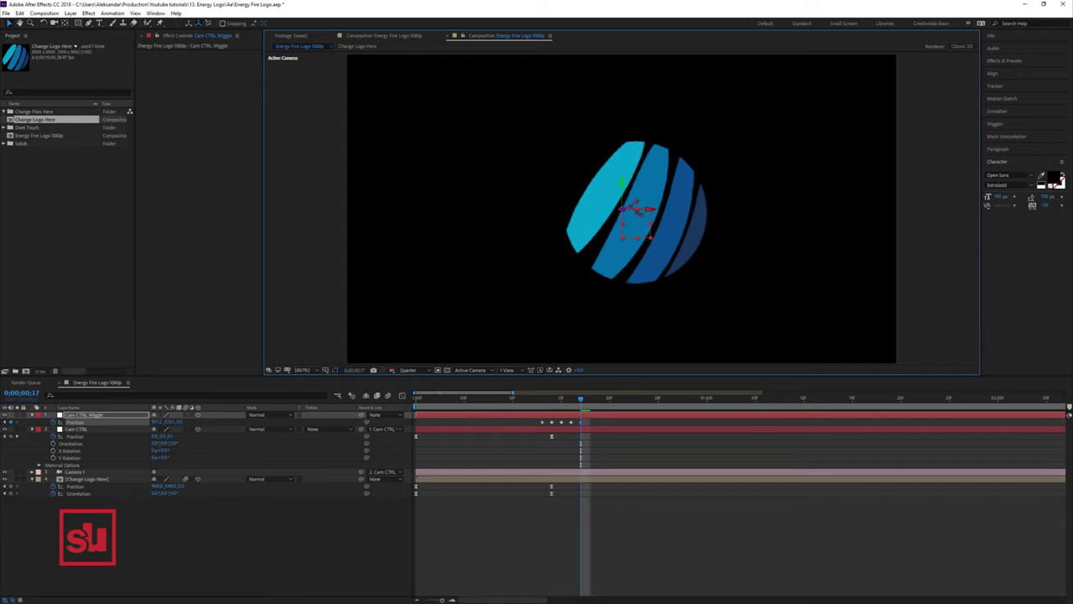
key("Page_Down")
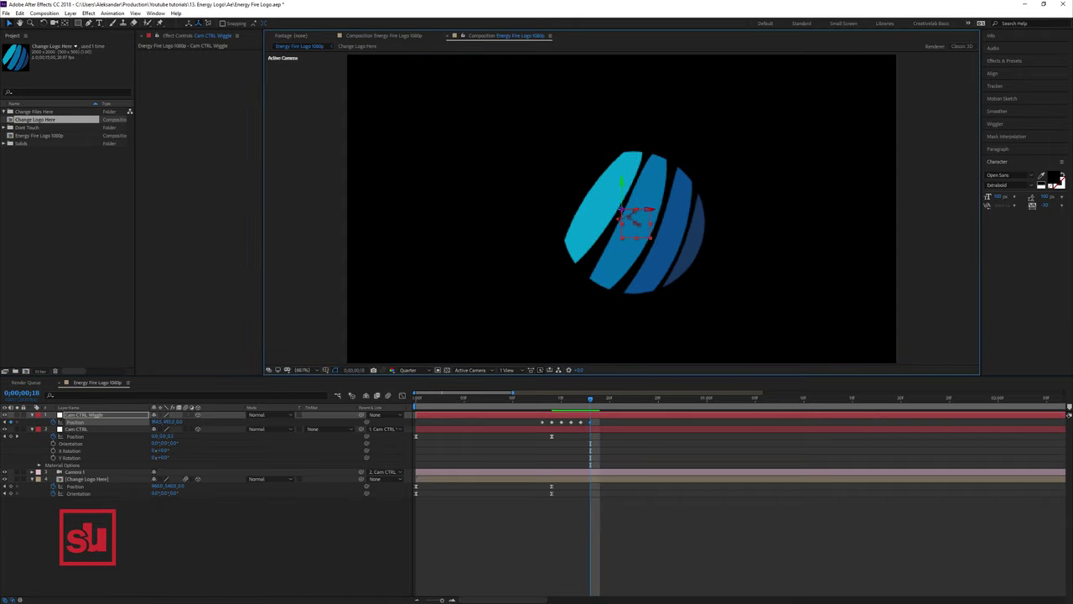
key("Page_Down")
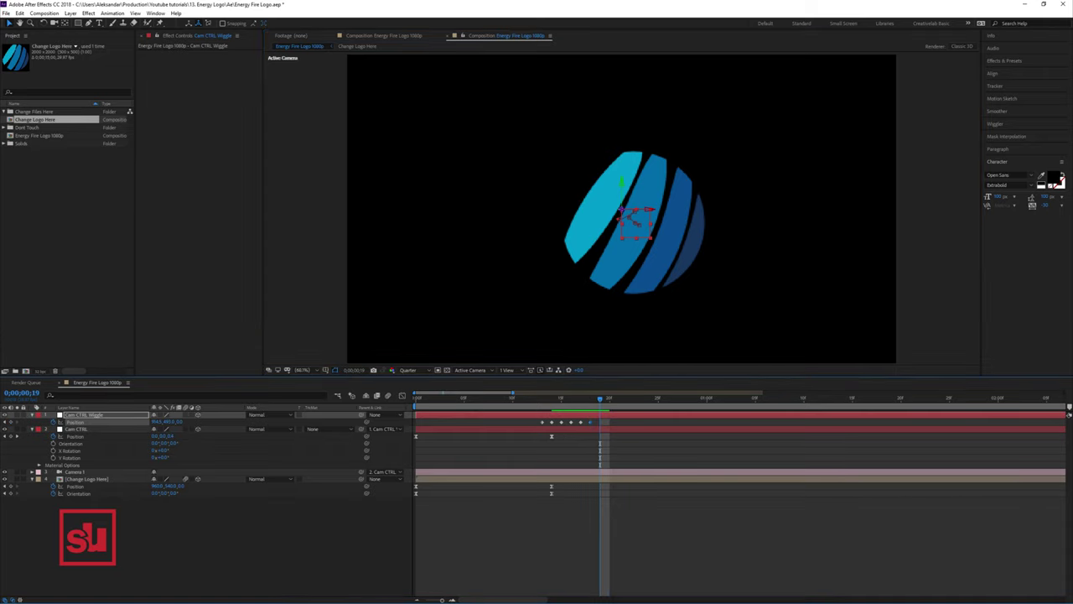
Step: Copy Cam CTRL Wiggle's frame 13 Position keyframe to frame 19 and preview the shake
key("ctrl+c")
key("ctrl+v")
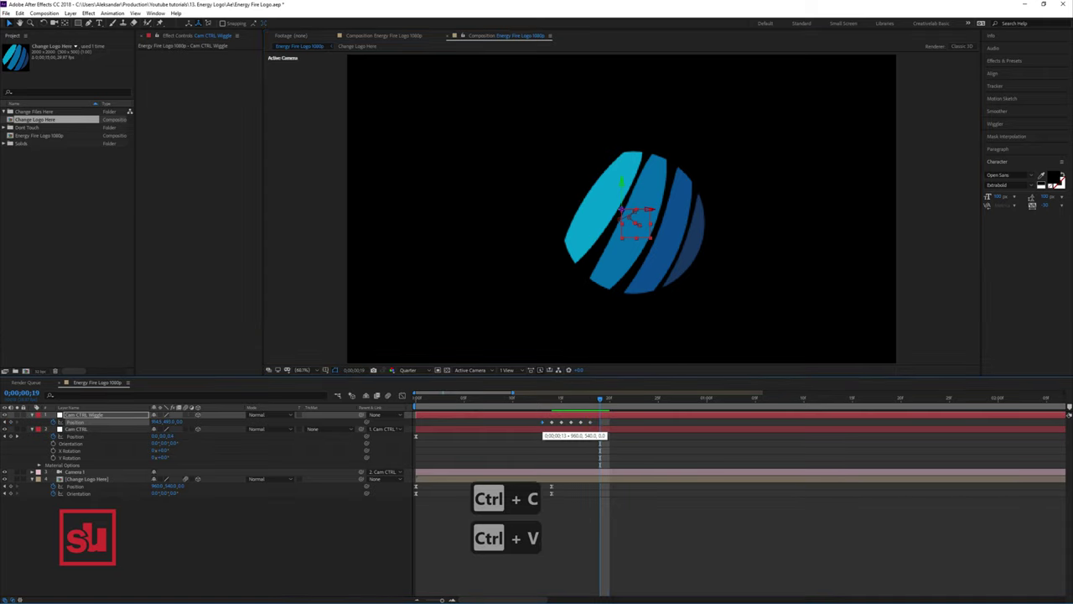
key("comma")
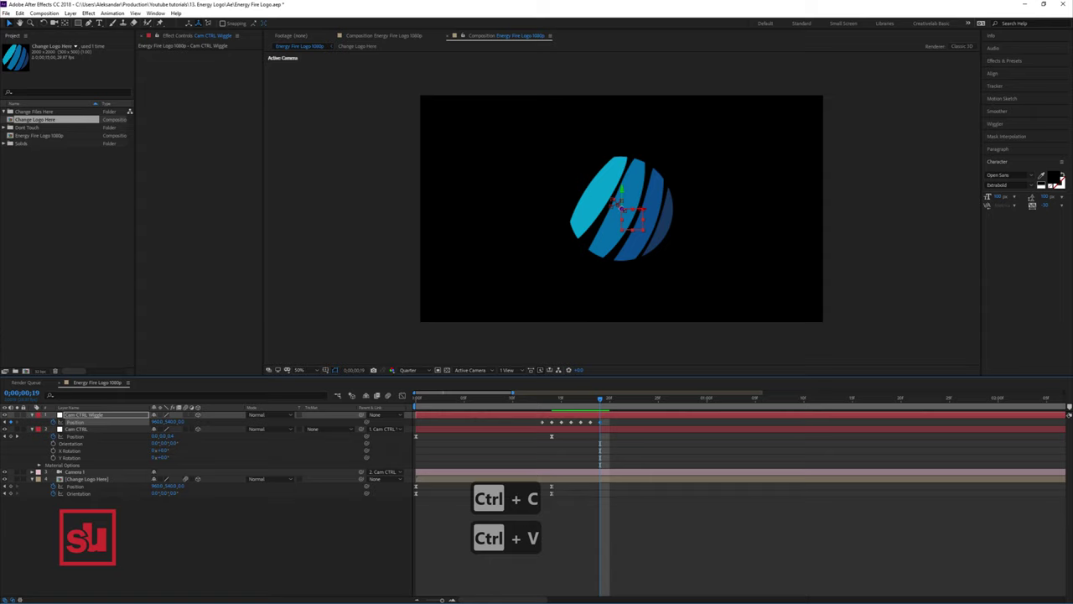
key("KP_0")
key("KP_0")
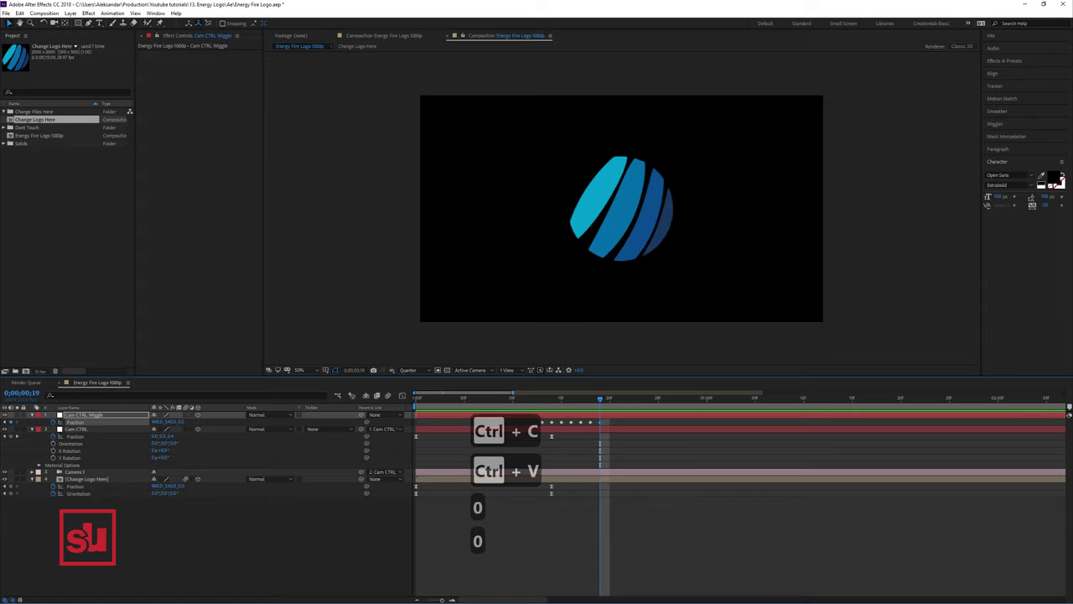
key("KP_0")
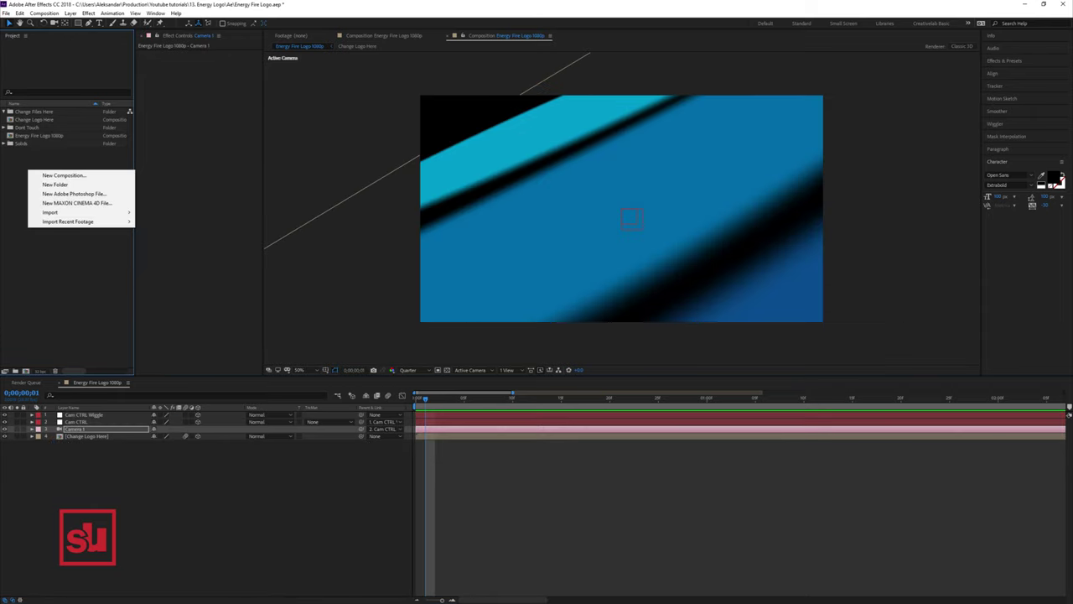
Step: Import ground Texture 2.png as a 3D layer beneath the logo and push it far back in Z
mouse_move(79, 213)
left_click(159, 210)
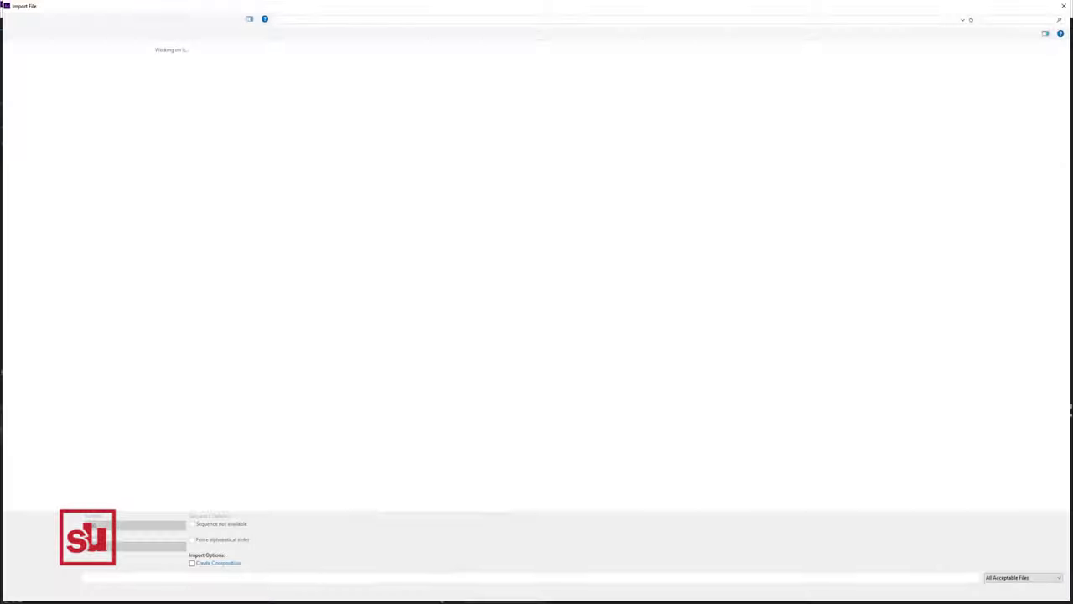
double_click(226, 74)
left_click_drag(38, 145, 76, 458)
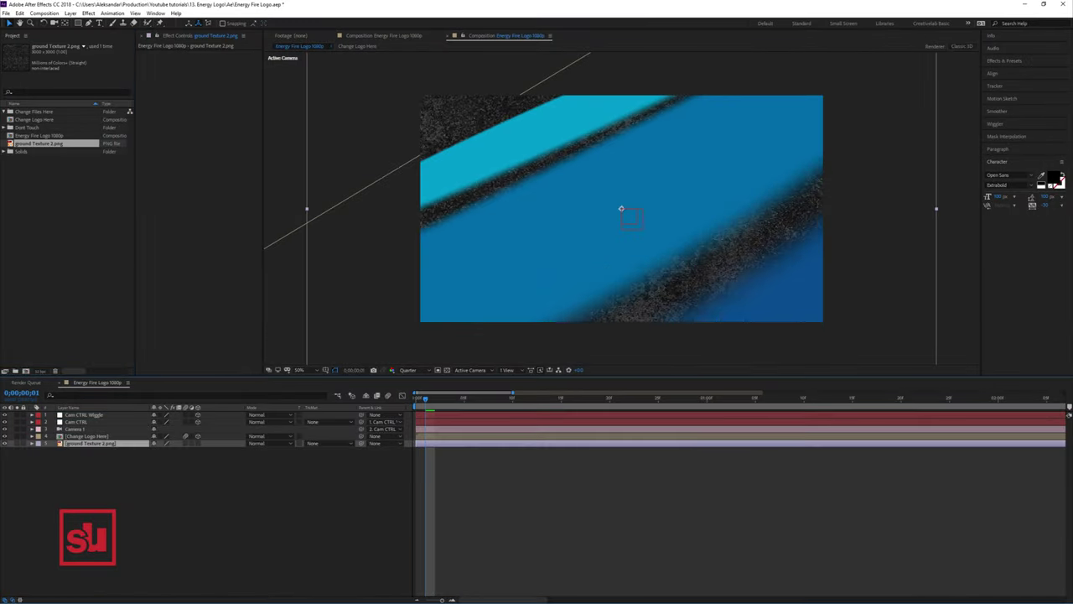
left_click(198, 443)
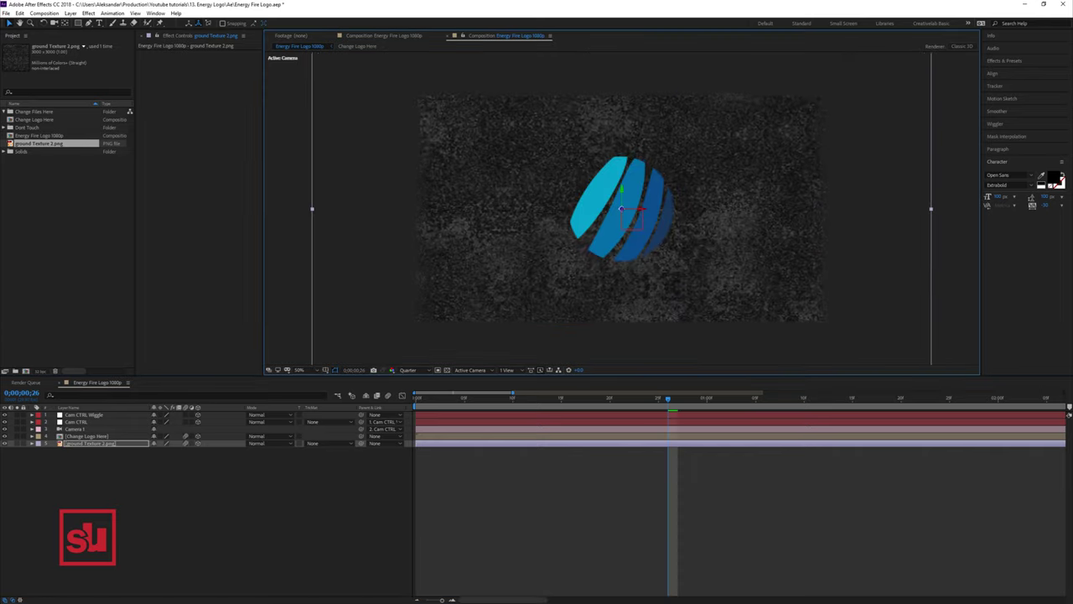
left_click_drag(620, 209, 833, 85)
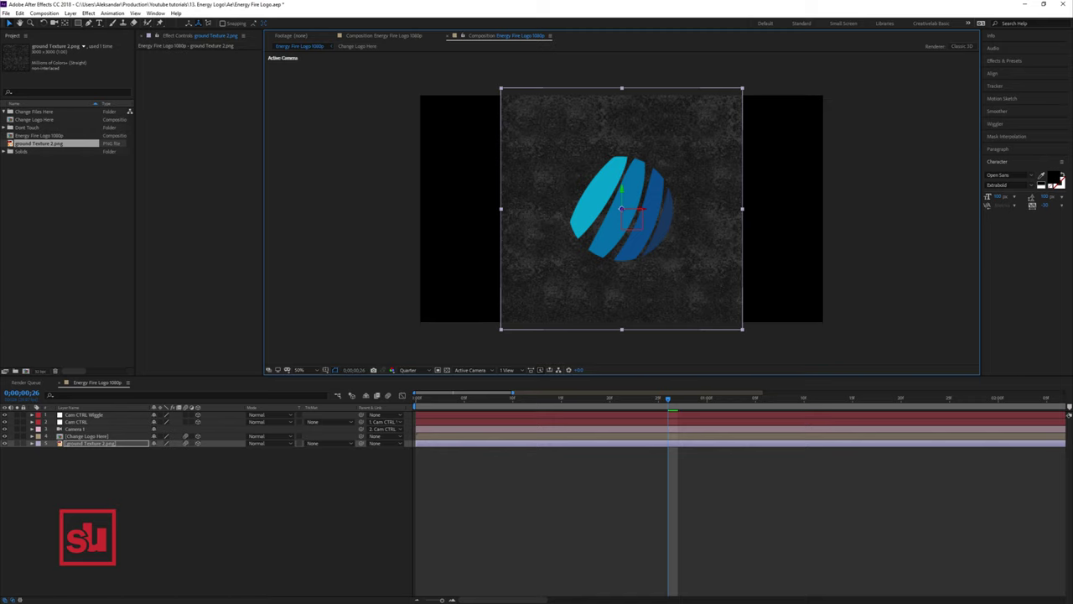
Step: Apply Motion Tile to the ground texture, increasing Output Width and Height with Mirror Edges on so it fills the frame
right_click(163, 74)
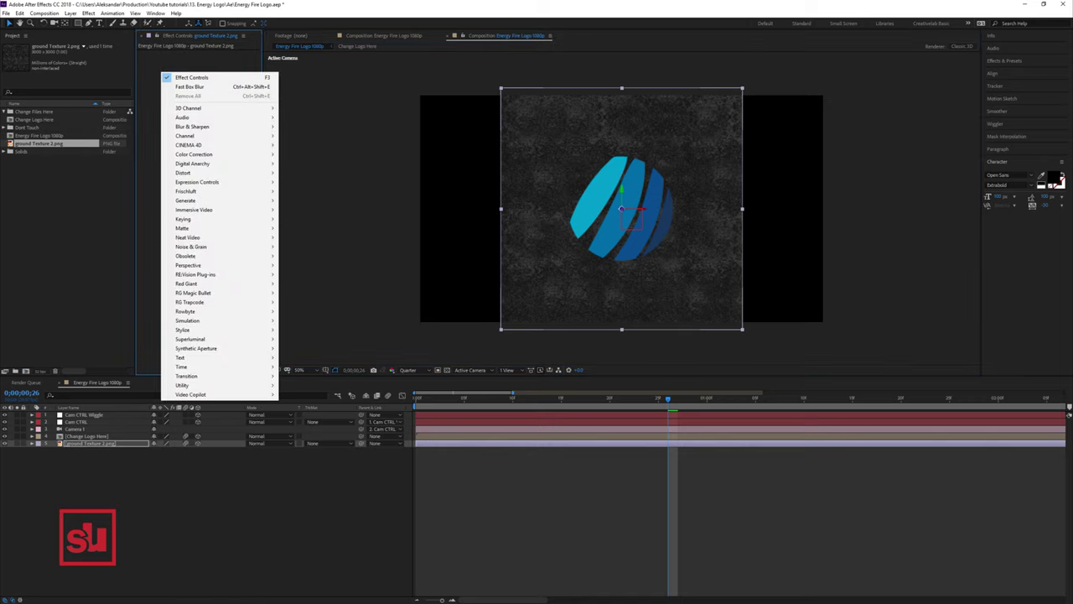
mouse_move(185, 330)
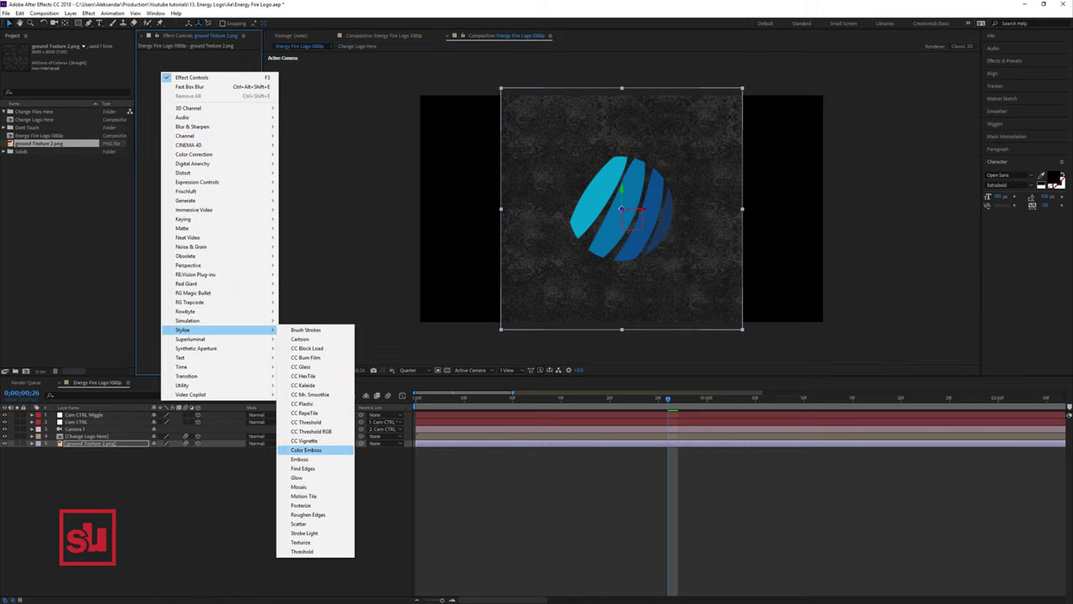
left_click(303, 495)
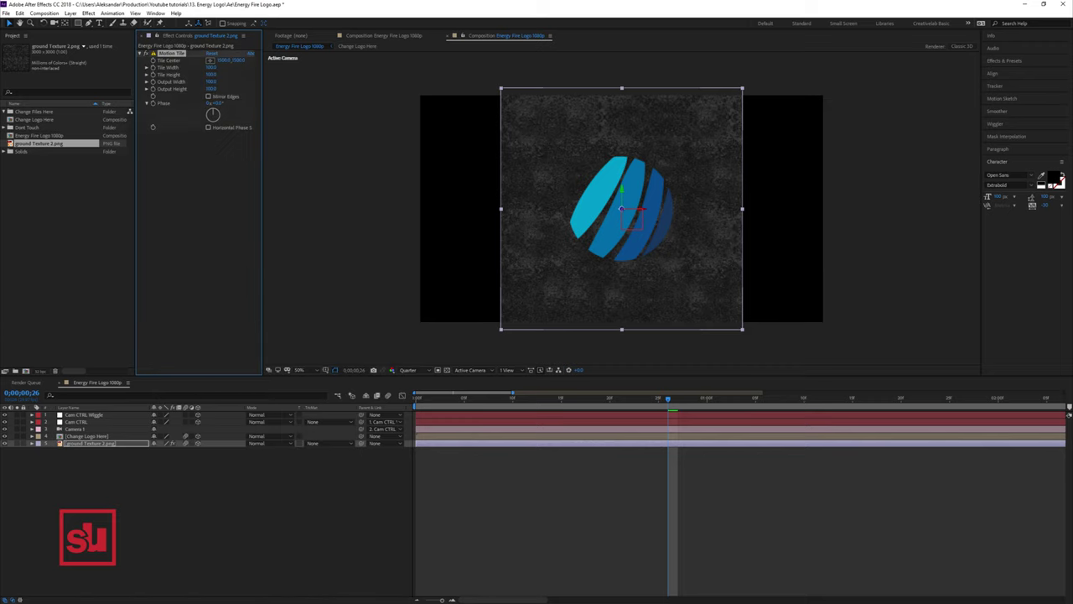
left_click_drag(211, 81, 251, 81)
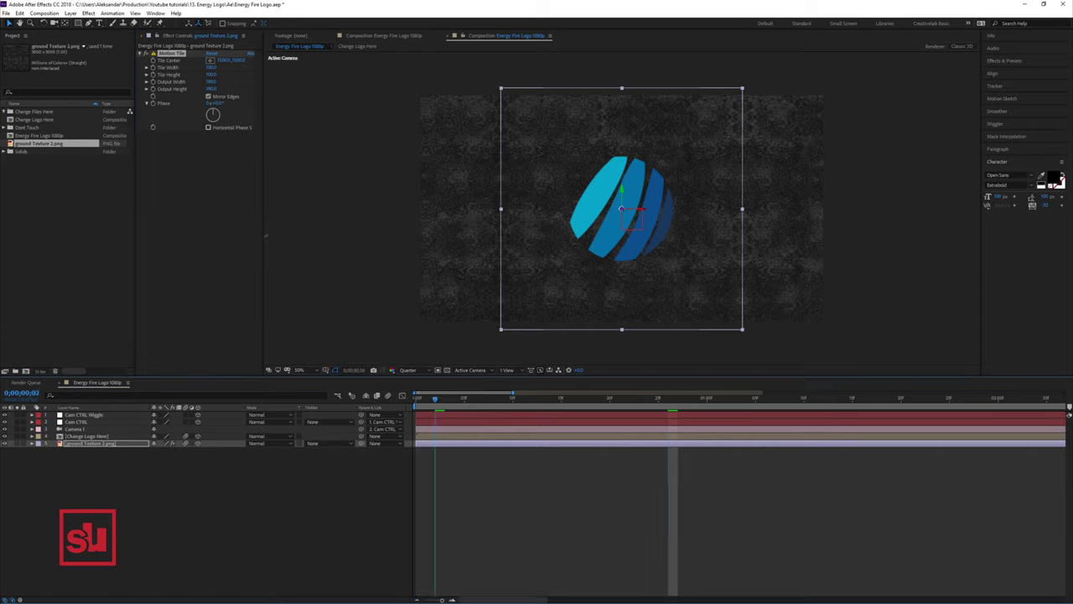
Step: Increase the ground texture's Motion Tile Output Width further, working from the first frame, and preview the animation
key("Home")
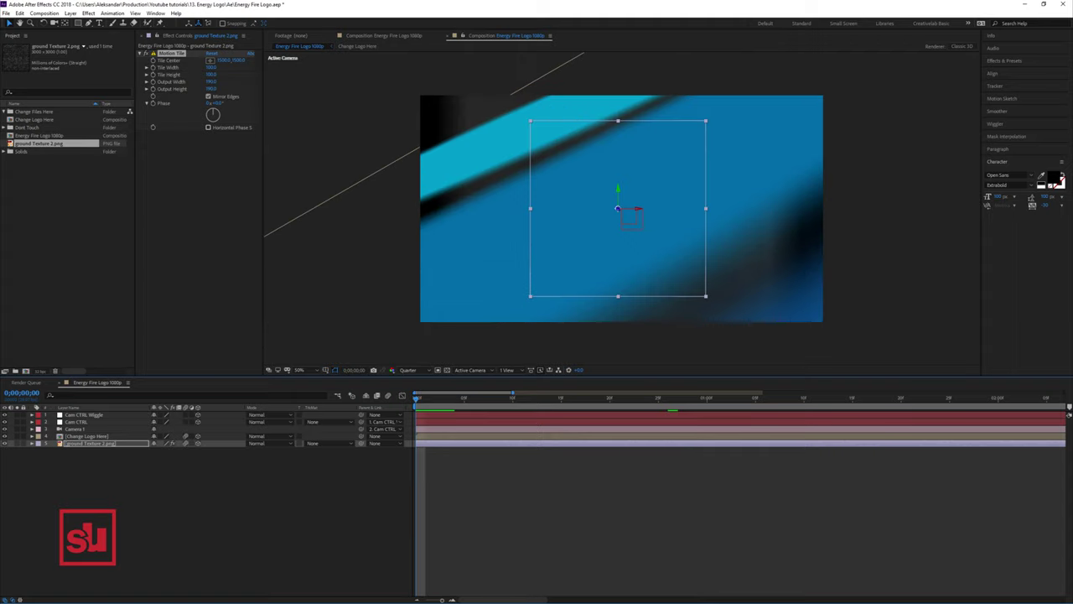
left_click_drag(211, 81, 237, 82)
key("space")
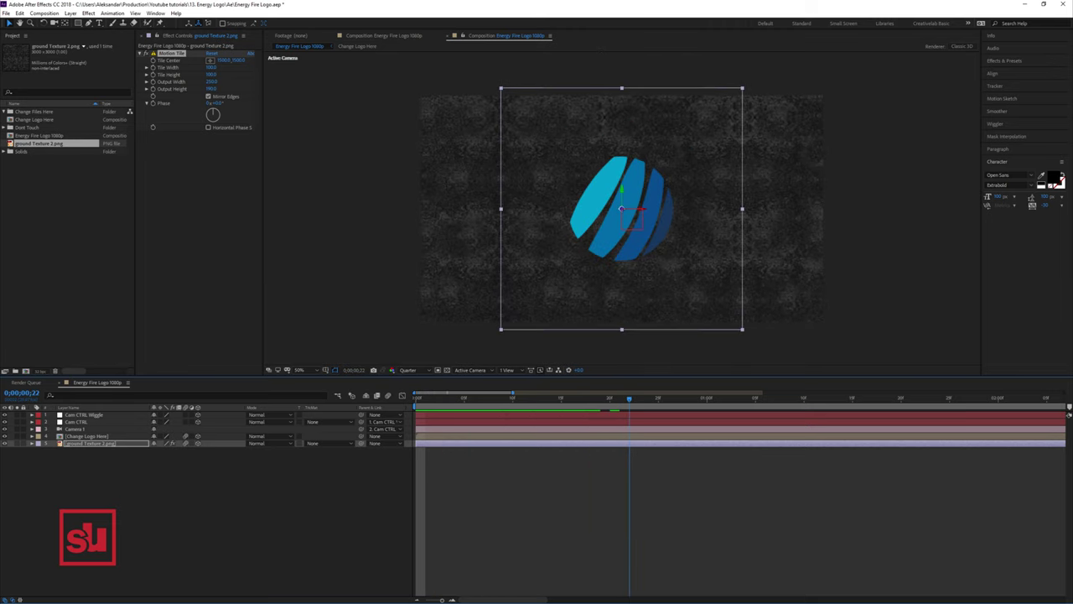
Step: Add a spot light named Spot Light 1 to the Energy Fire Logo composition with the default settings
right_click(97, 466)
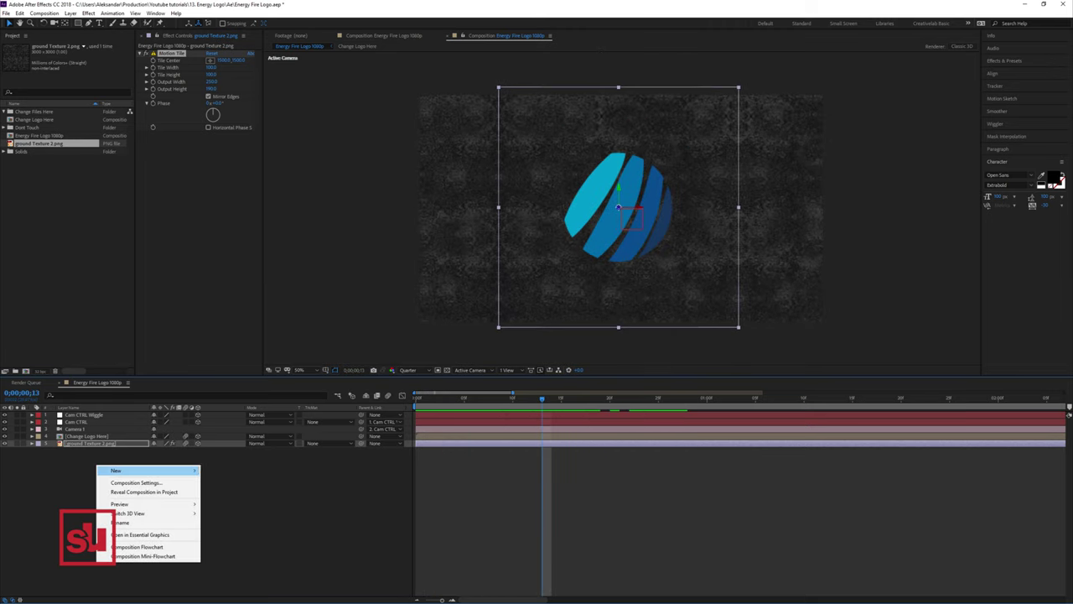
mouse_move(135, 471)
left_click(219, 502)
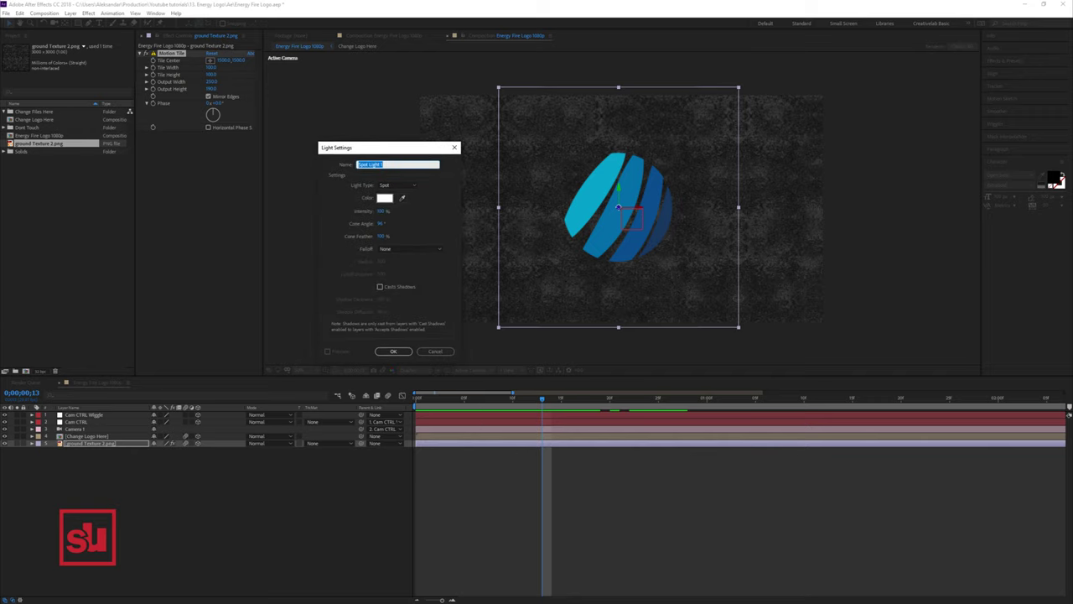
key("Return")
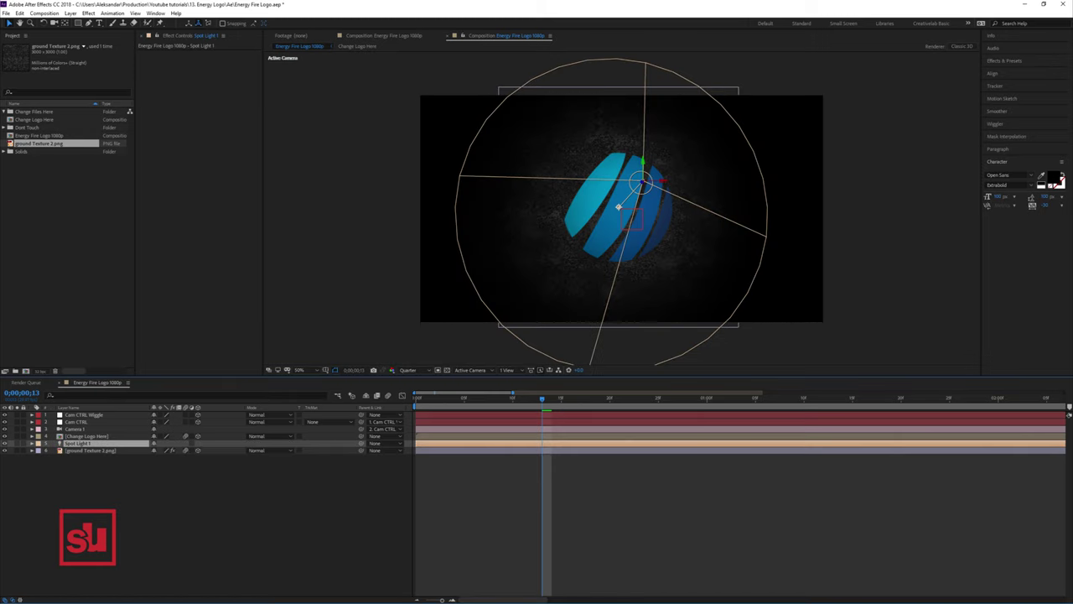
Step: Show two horizontal views, pull Spot Light 1 far back from the logo in the Top view, and preview the lighting
left_click(510, 370)
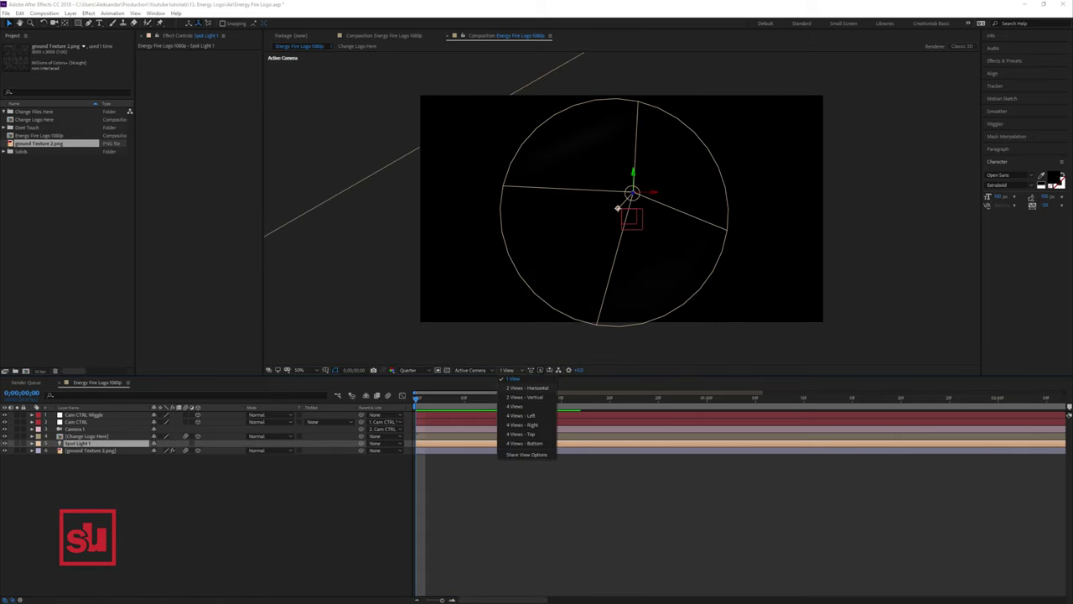
left_click(527, 388)
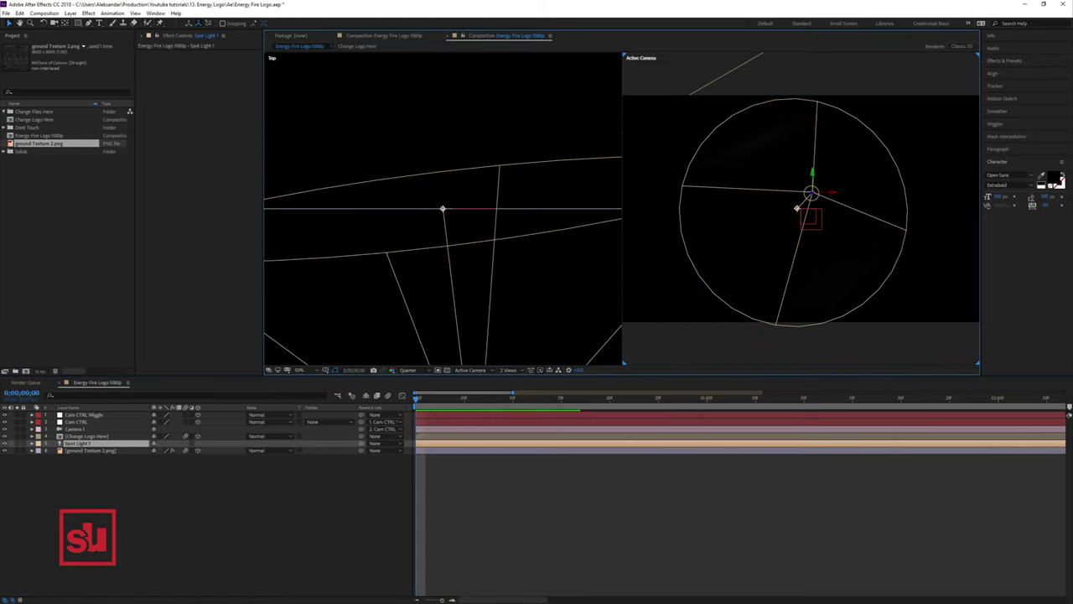
scroll(442, 209, "down", 4)
left_click_drag(447, 240, 443, 327)
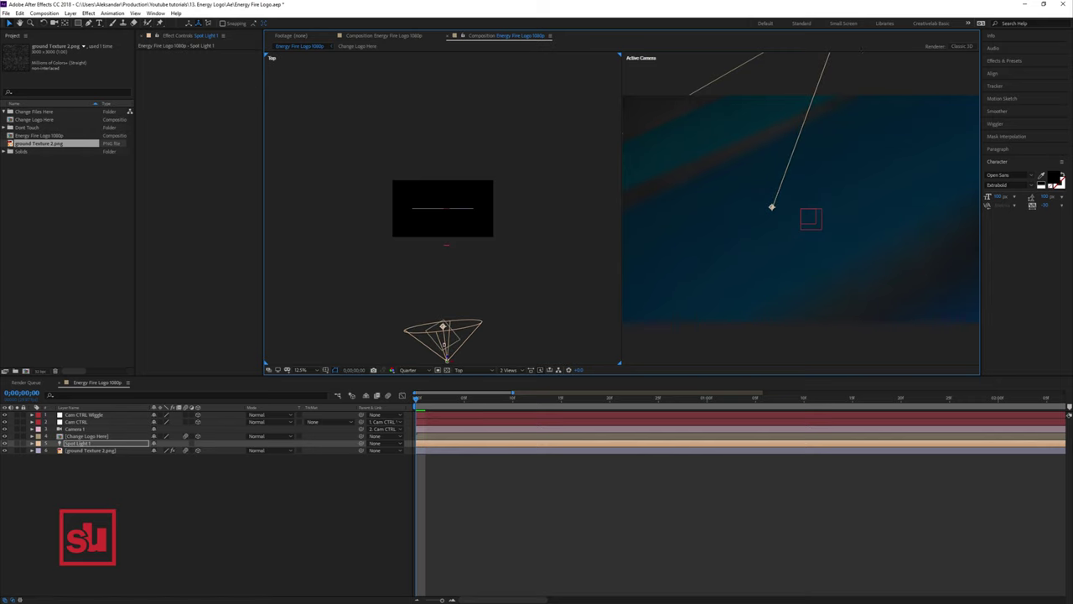
key("space")
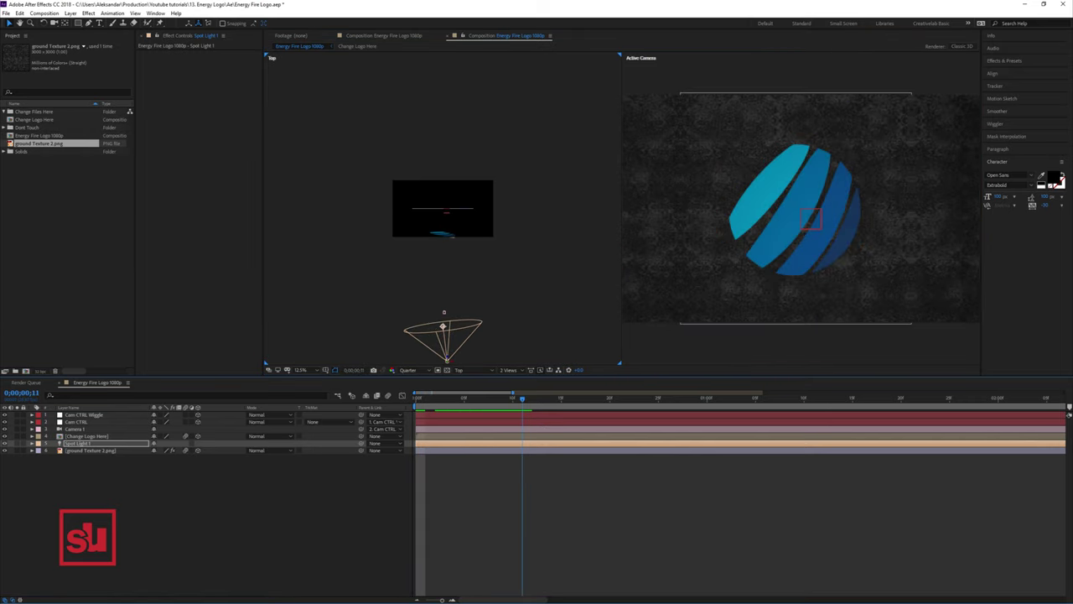
Step: At frame 12, narrow Spot Light 1's Cone Angle in its light settings so the edges of the background fall dark
left_click_drag(562, 398, 533, 399)
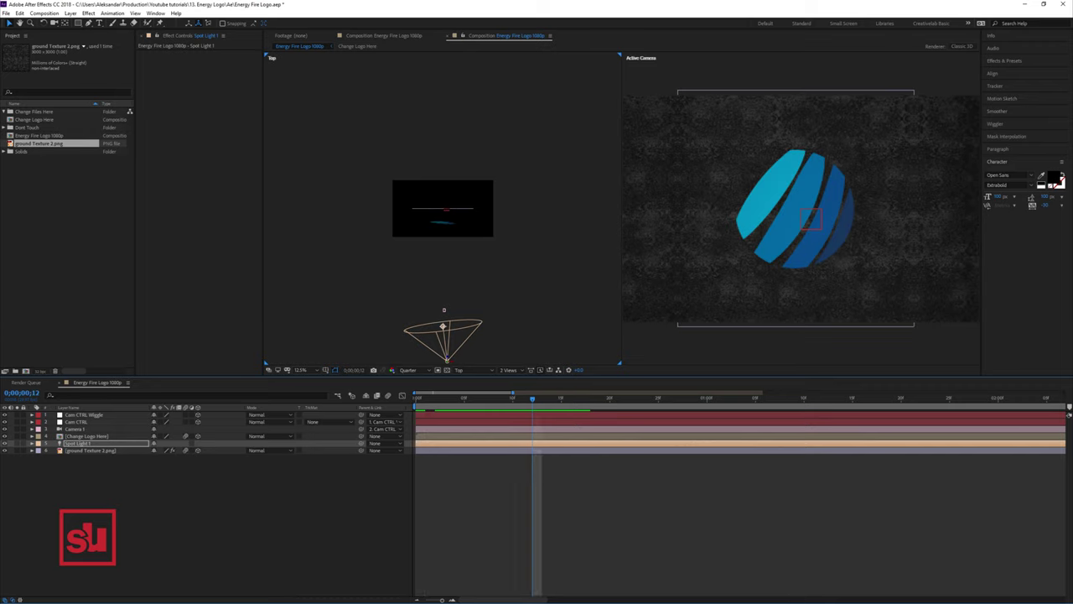
double_click(78, 443)
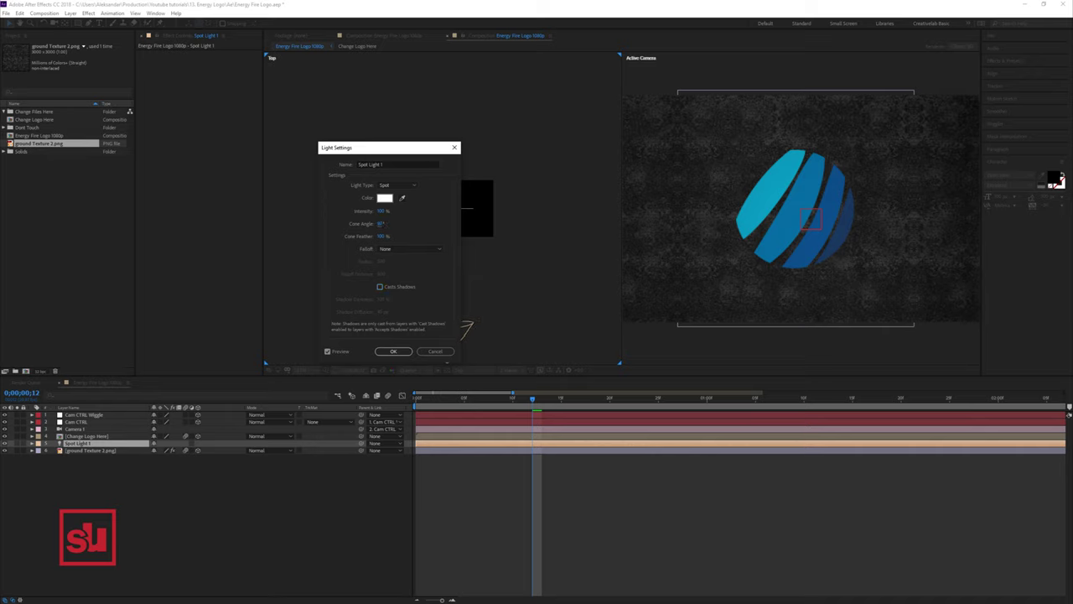
left_click_drag(381, 224, 367, 223)
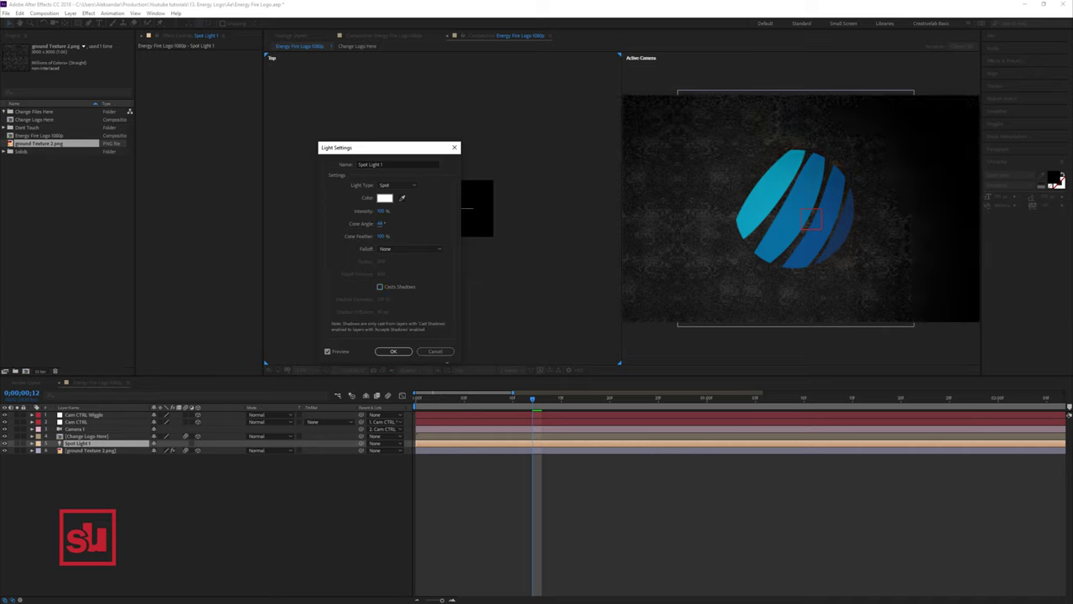
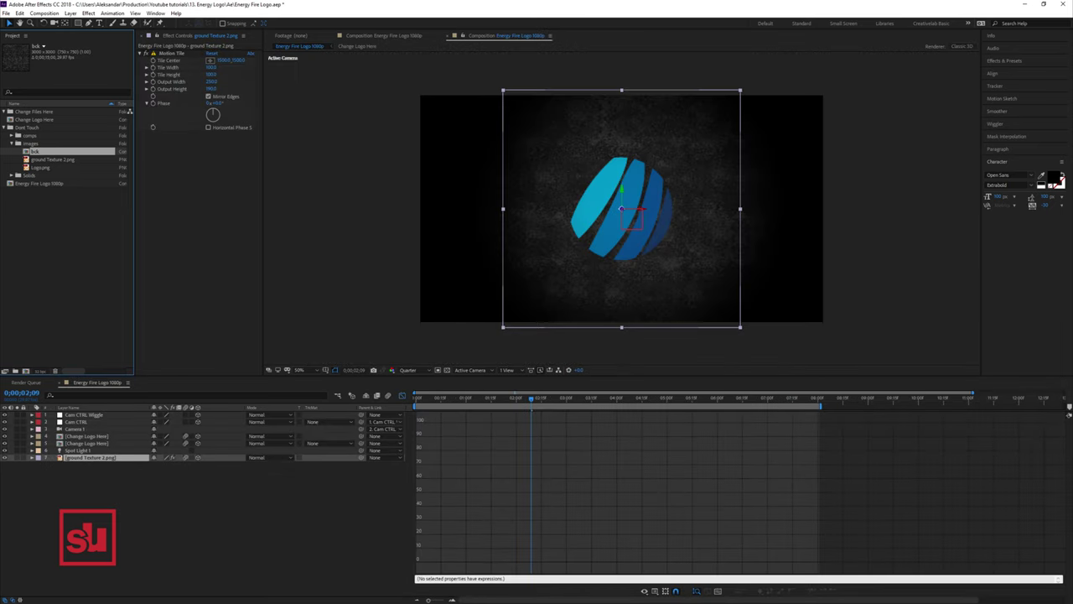
Step: Replace the ground Texture 2.png layer with the bck composition
left_click_drag(35, 152, 92, 455)
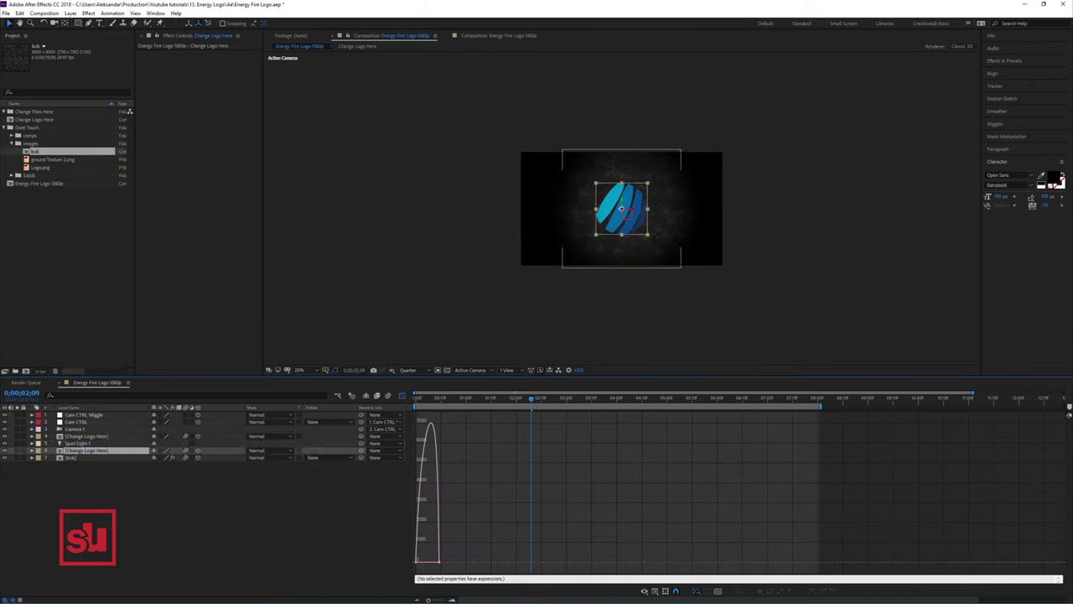
Step: Leave the graph editor and remove all Position and Orientation keyframes from the lower Change Logo Here layer
key("shift+F3")
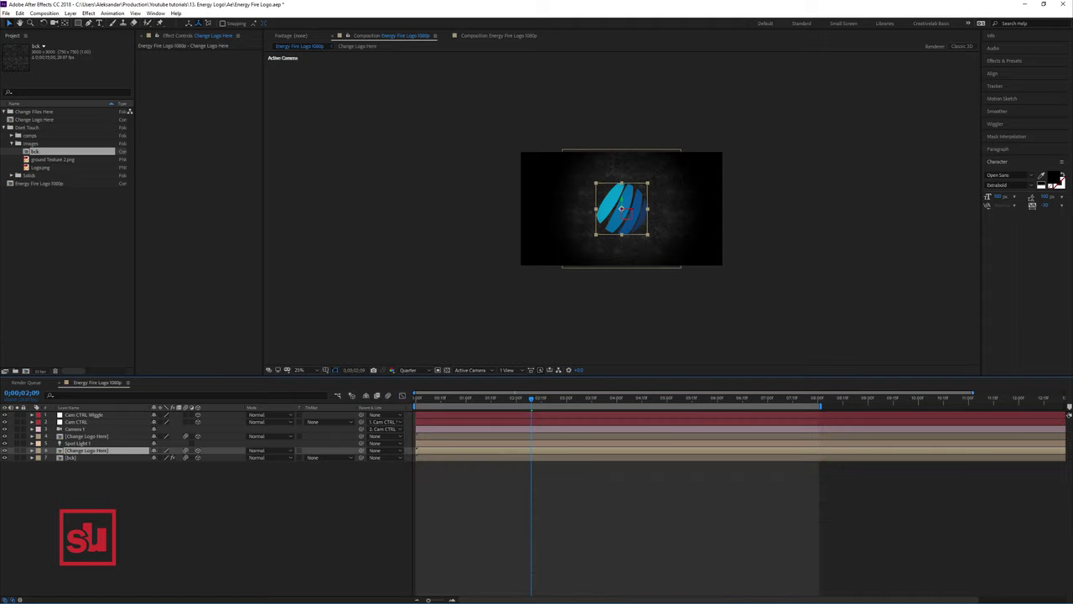
key("u")
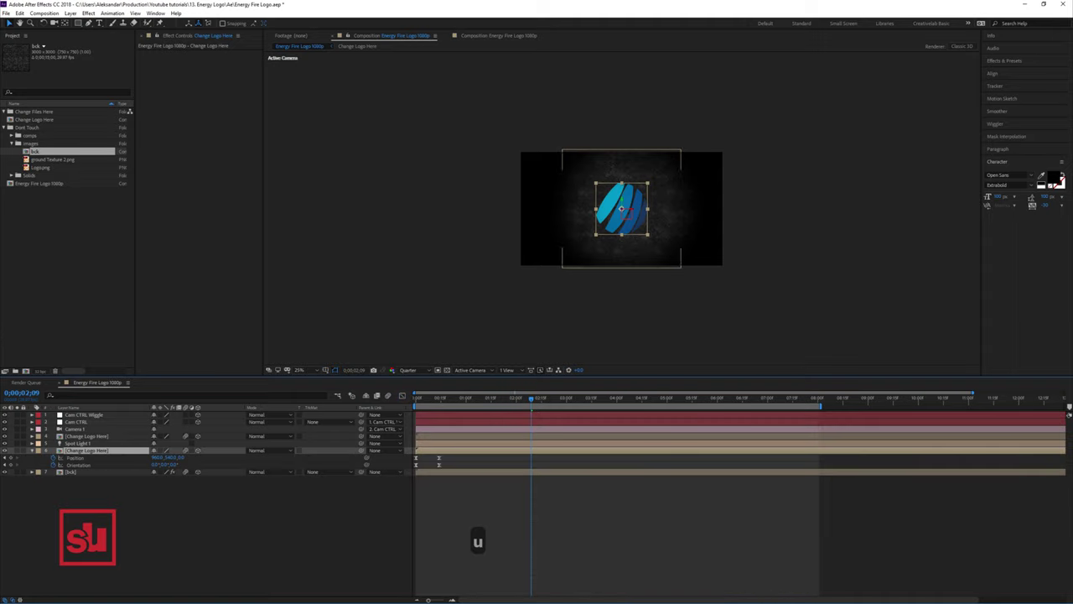
left_click(53, 458)
left_click(52, 464)
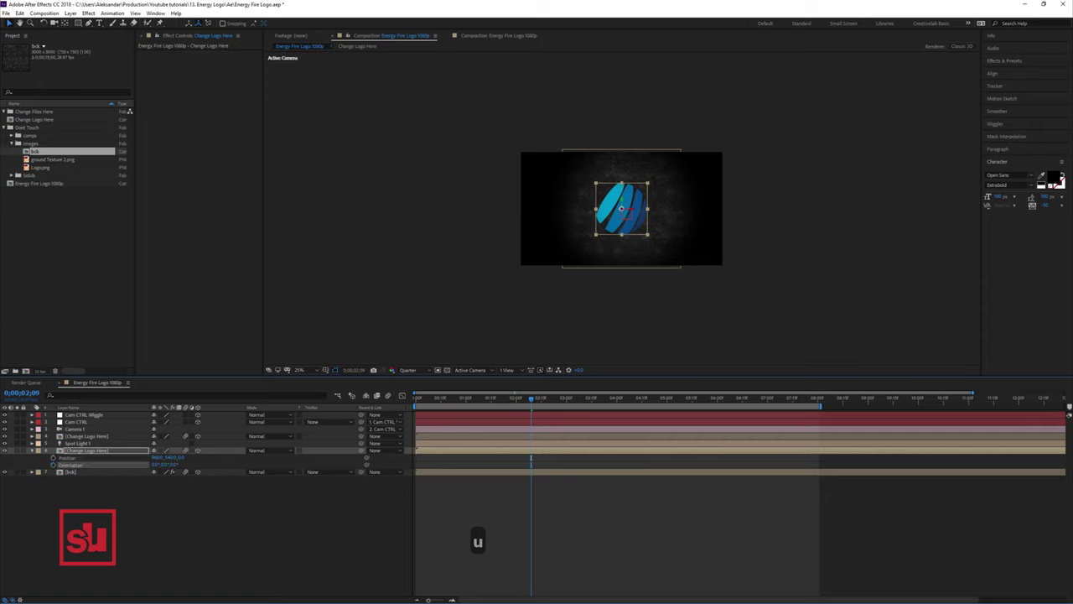
scroll(621, 209, "up", 2)
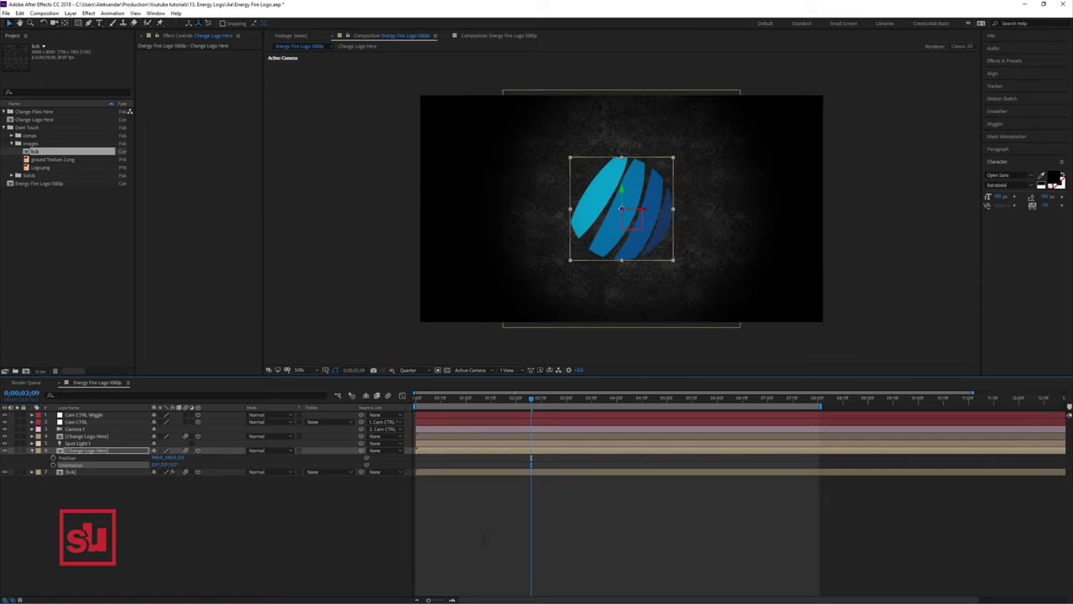
Step: Move Spot Light 1 to the top of the layer stack and rename the lower Change Logo Here layer as Bck Mask
left_click_drag(78, 443, 89, 412)
left_click(88, 444)
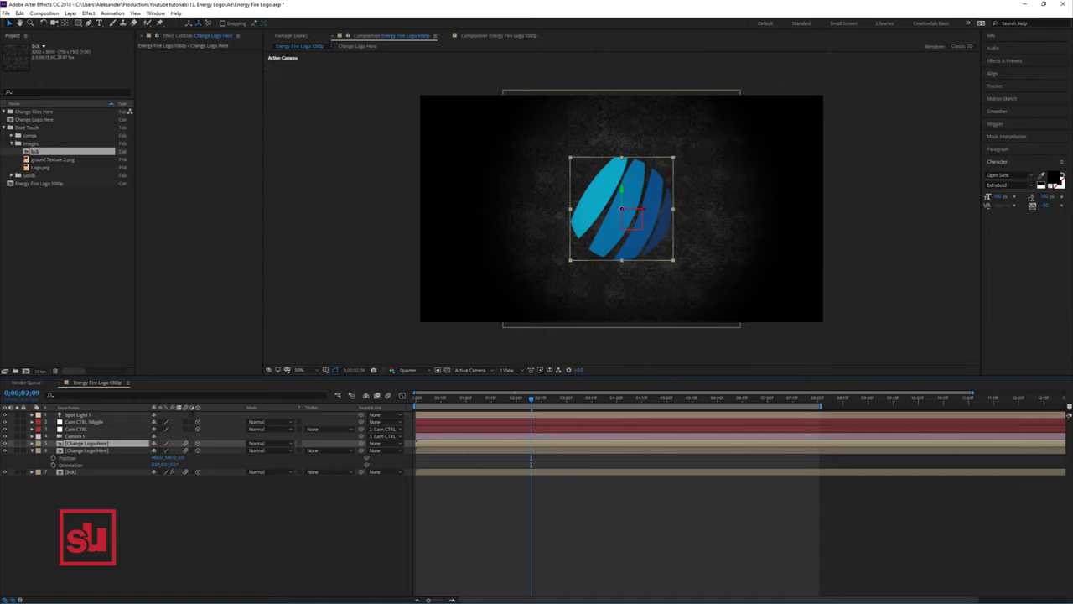
left_click(88, 450)
key("Return")
type("B")
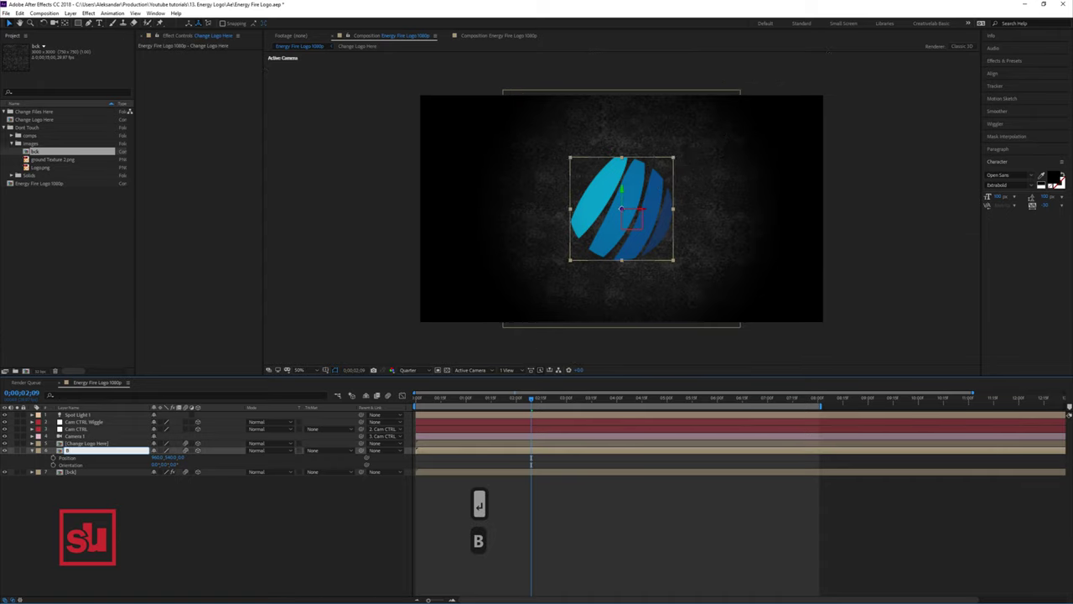
type("ck Mask")
key("Return")
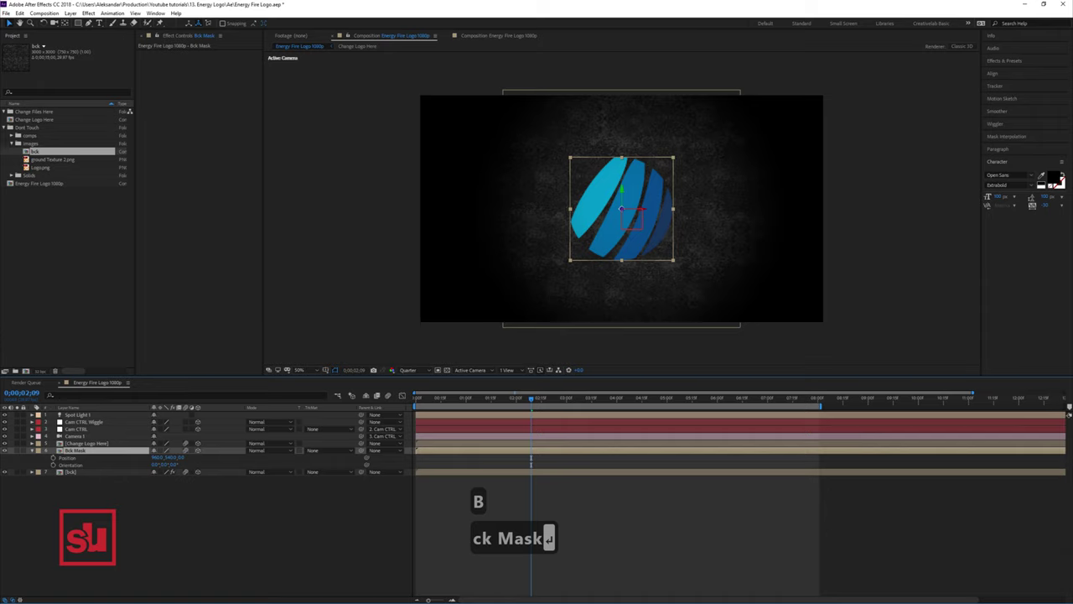
Step: Reveal the logo layer's keyframes and trim the Bck Mask layer to start at its landing keyframe on frame 14
left_click(87, 444)
key("z")
key("u")
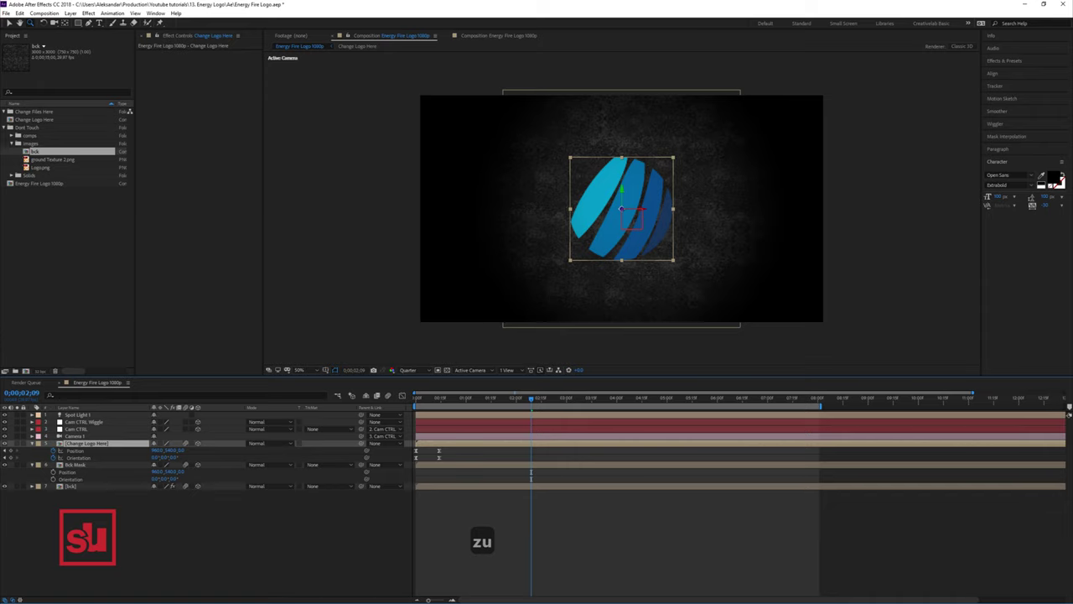
left_click(4, 451)
left_click(75, 465)
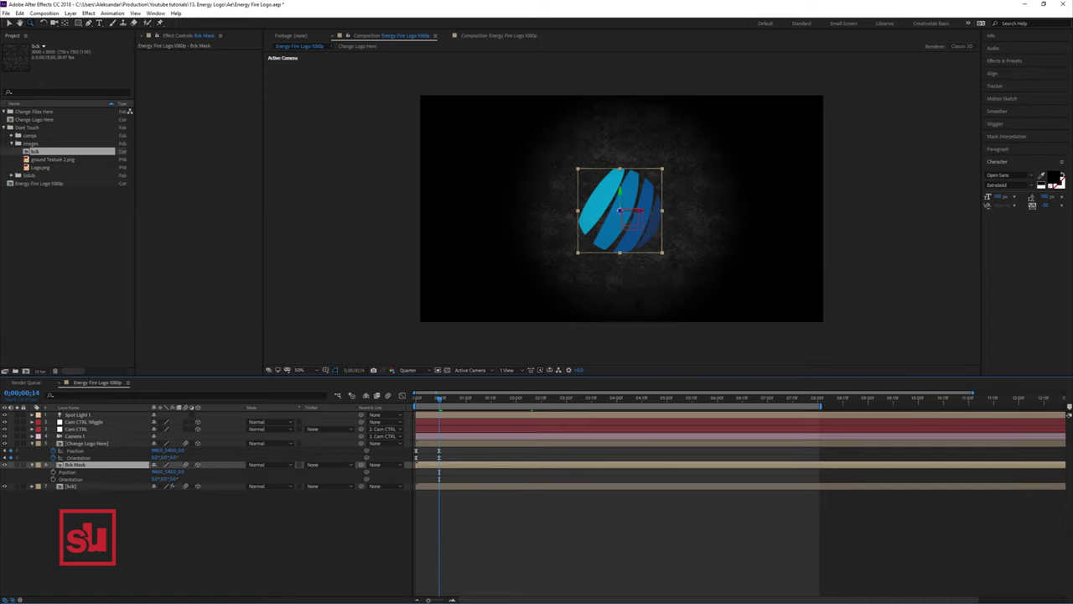
left_click_drag(418, 464, 439, 464)
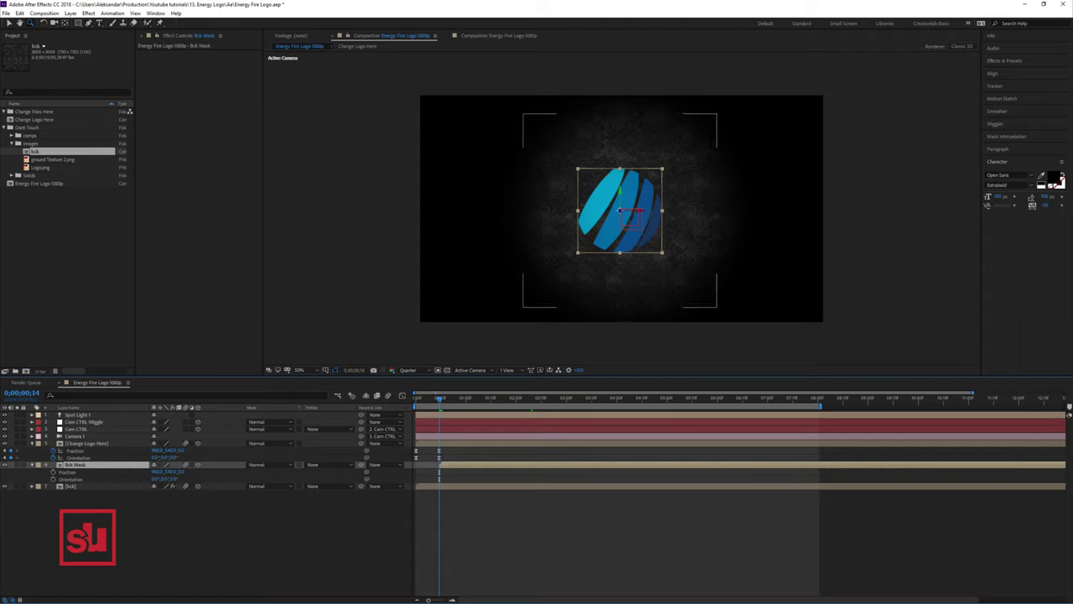
Step: Solo the bck layer and set its track matte to Alpha Inverted Matte "Bck Mask" to cut the logo shape out
left_click(311, 487)
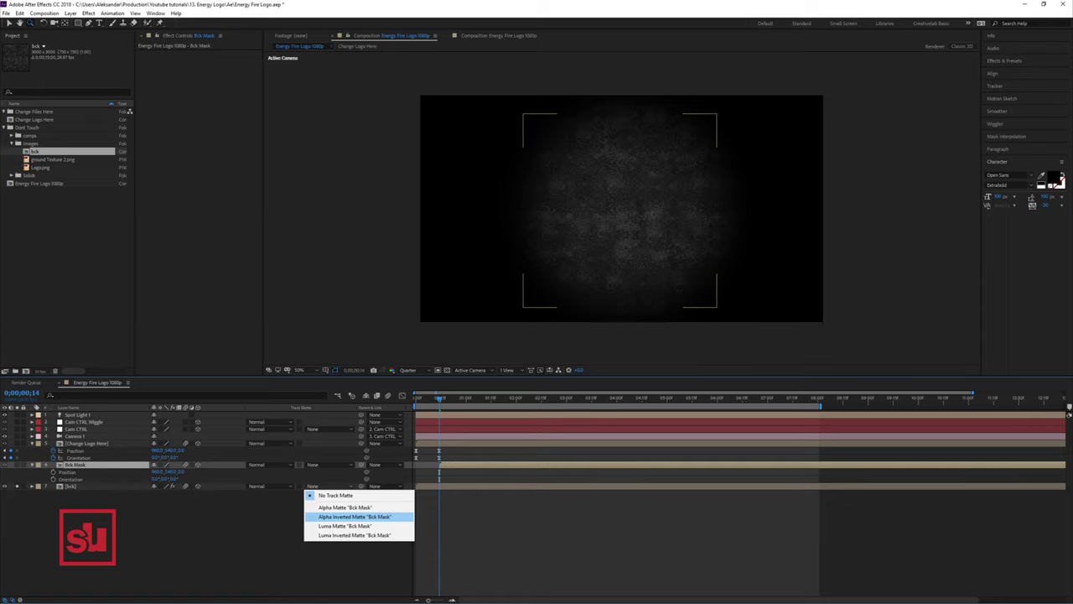
left_click(354, 516)
key("period")
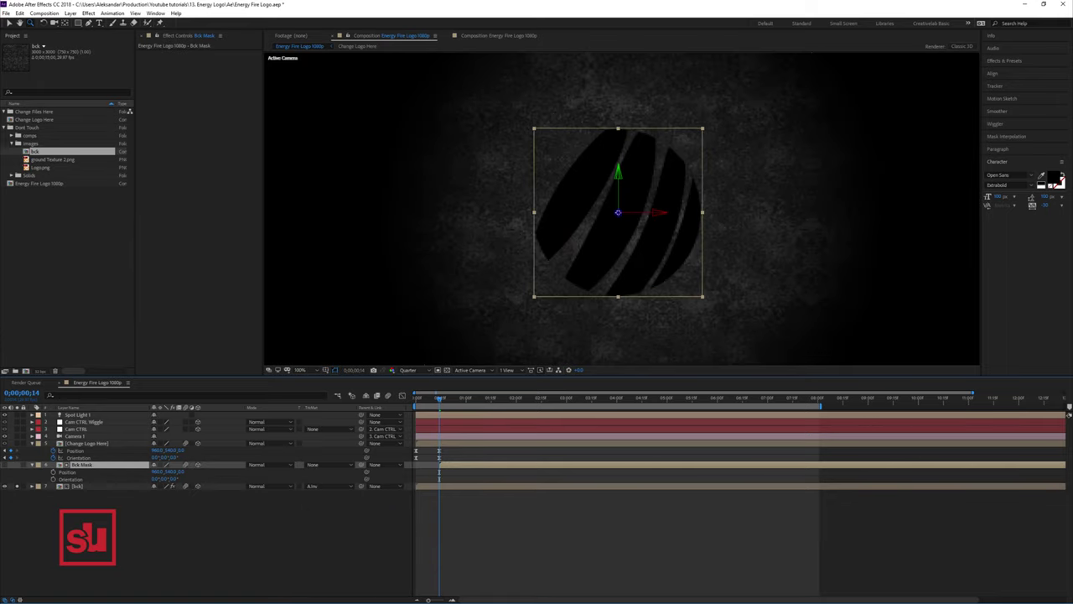
left_click(437, 369)
left_click(447, 370)
Step: Apply Simple Choker to Bck Mask and lower Choke Matte to a negative value to expand the cutout
right_click(185, 91)
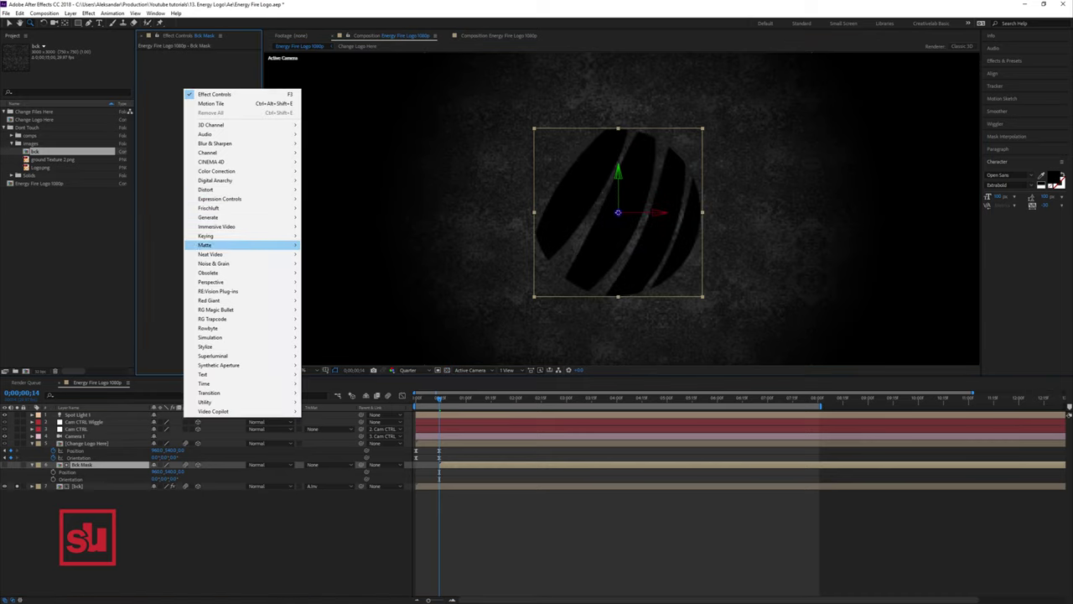
mouse_move(243, 244)
left_click(329, 281)
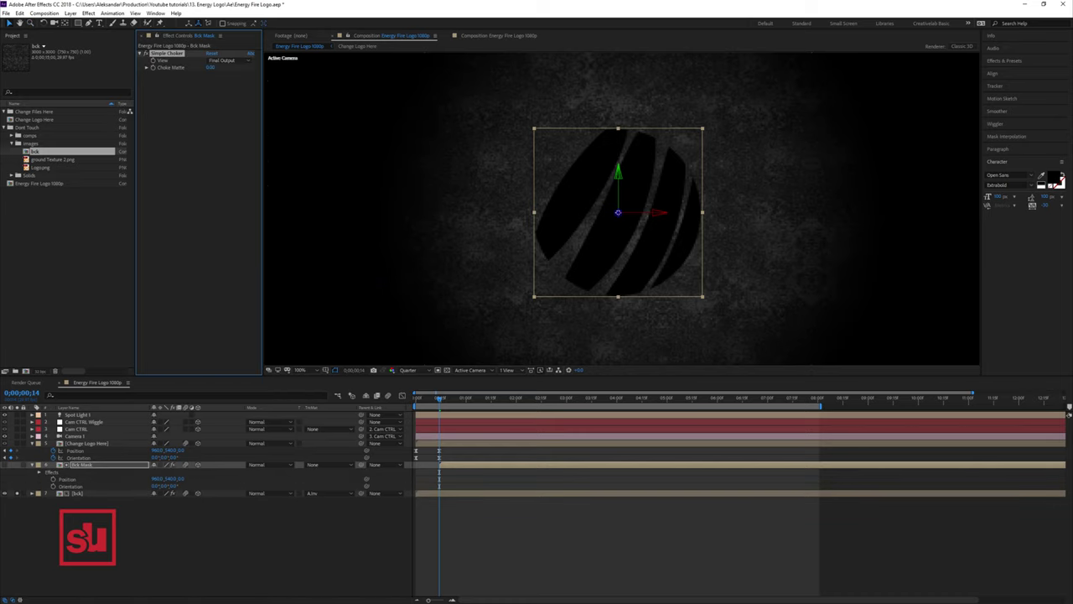
left_click_drag(211, 68, 143, 67)
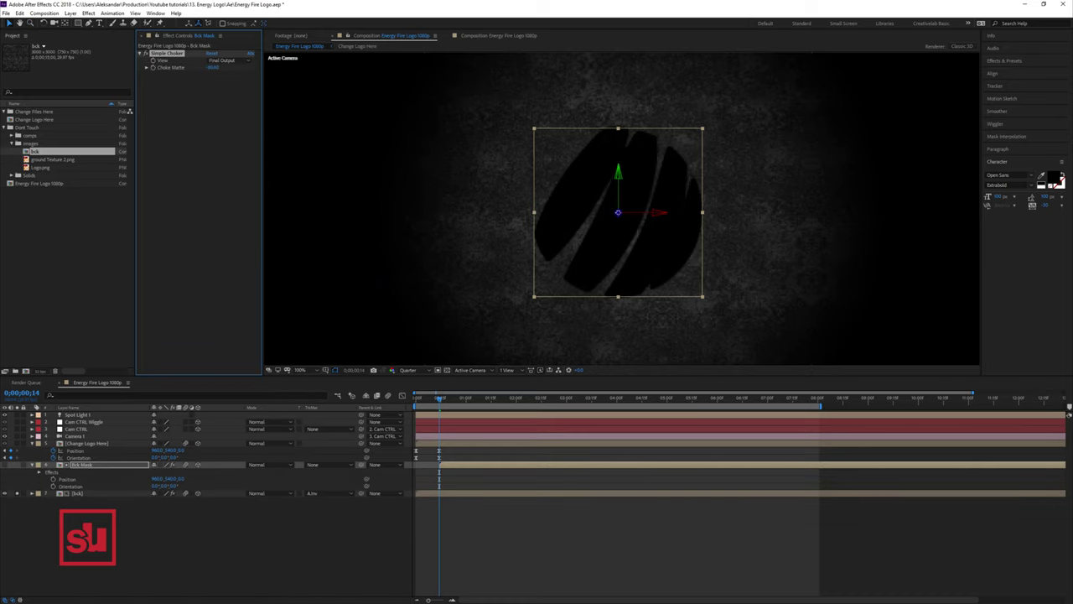
Step: Apply Roughen Edges to Bck Mask and increase its Border for a jagged cutout, with the preview resolution at Half
right_click(167, 114)
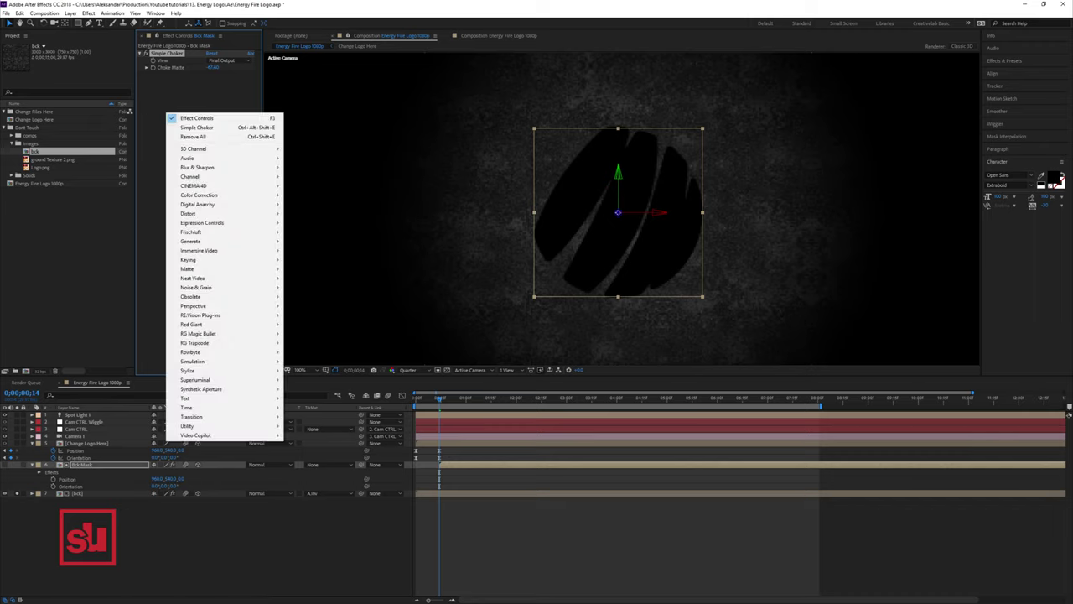
mouse_move(189, 370)
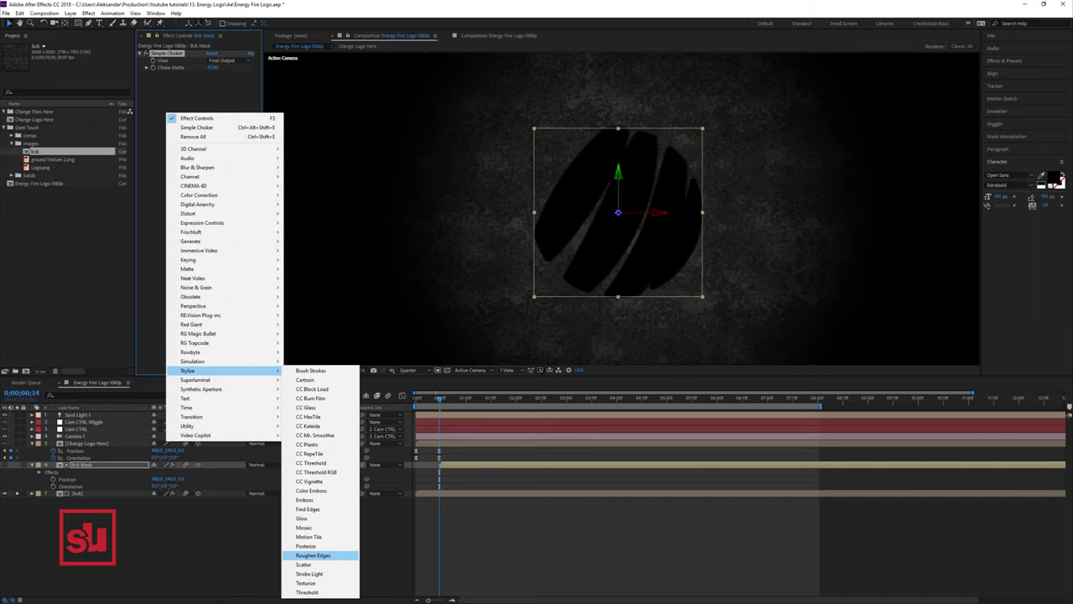
left_click(313, 555)
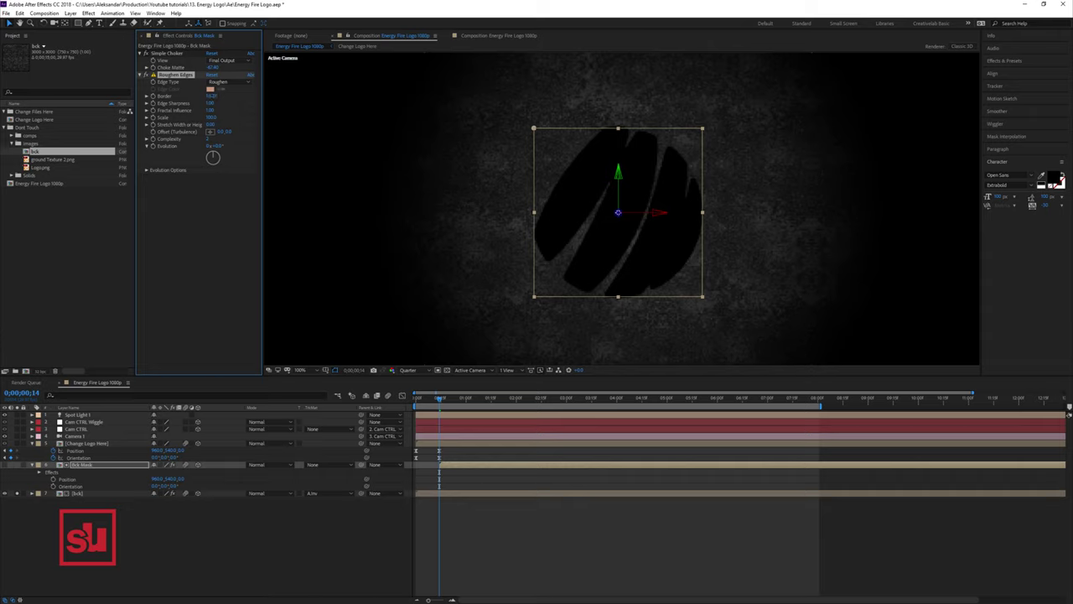
left_click(415, 370)
left_click(410, 400)
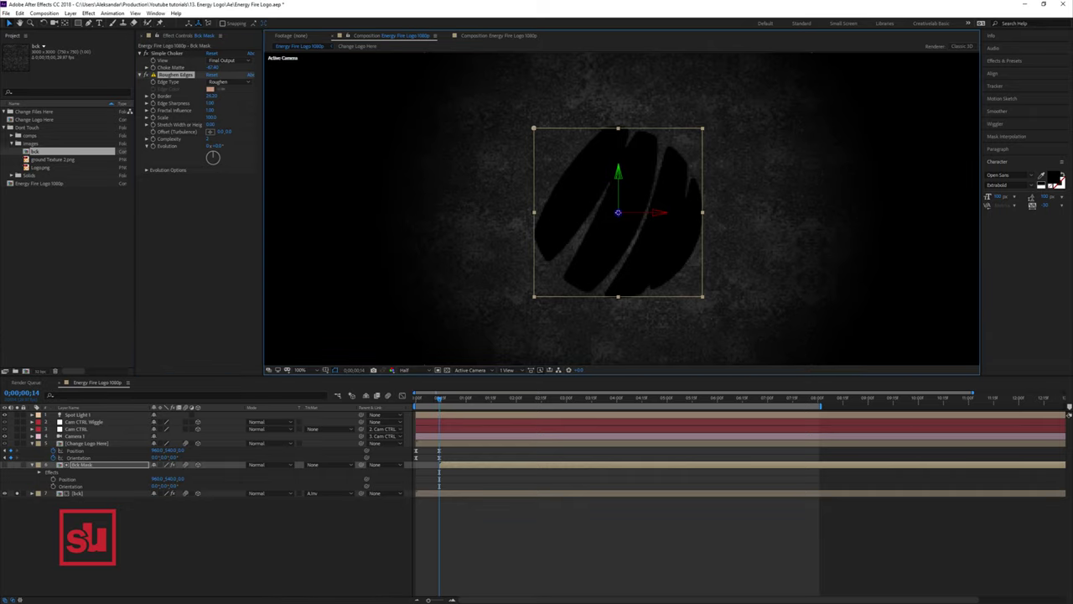
key("period")
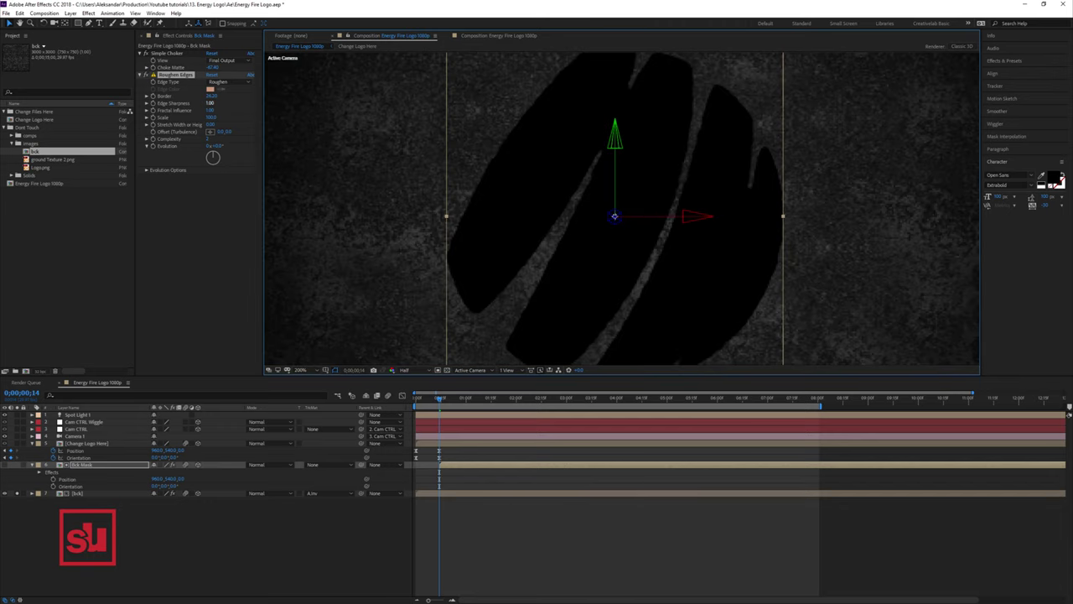
left_click_drag(212, 96, 703, 96)
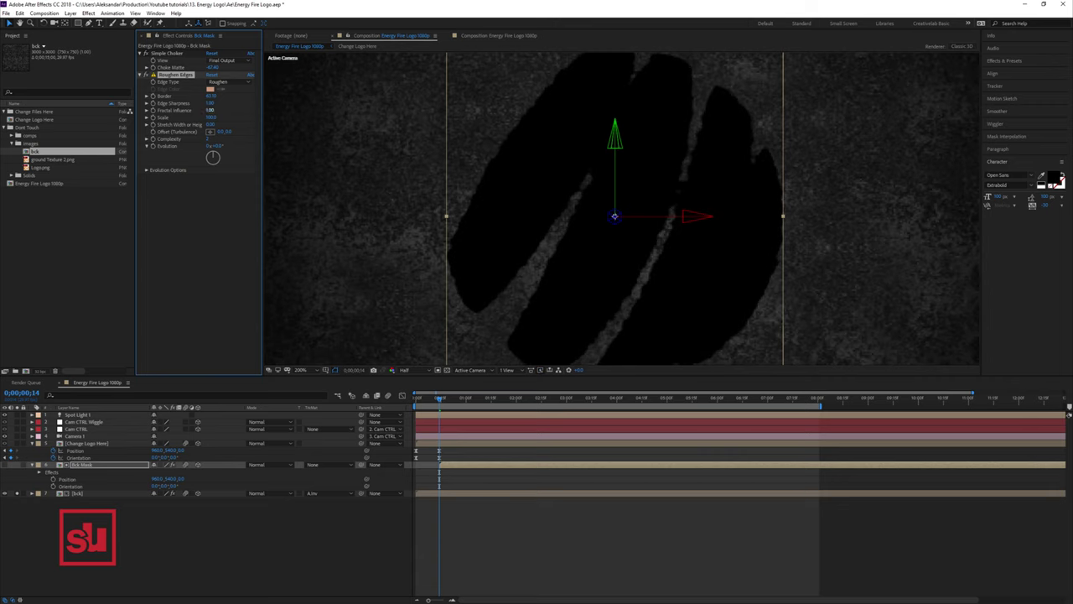
Step: Increase the Scale of the Roughen Edges effect on Bck Mask for larger irregularities along the cutout
left_click_drag(211, 118, 238, 118)
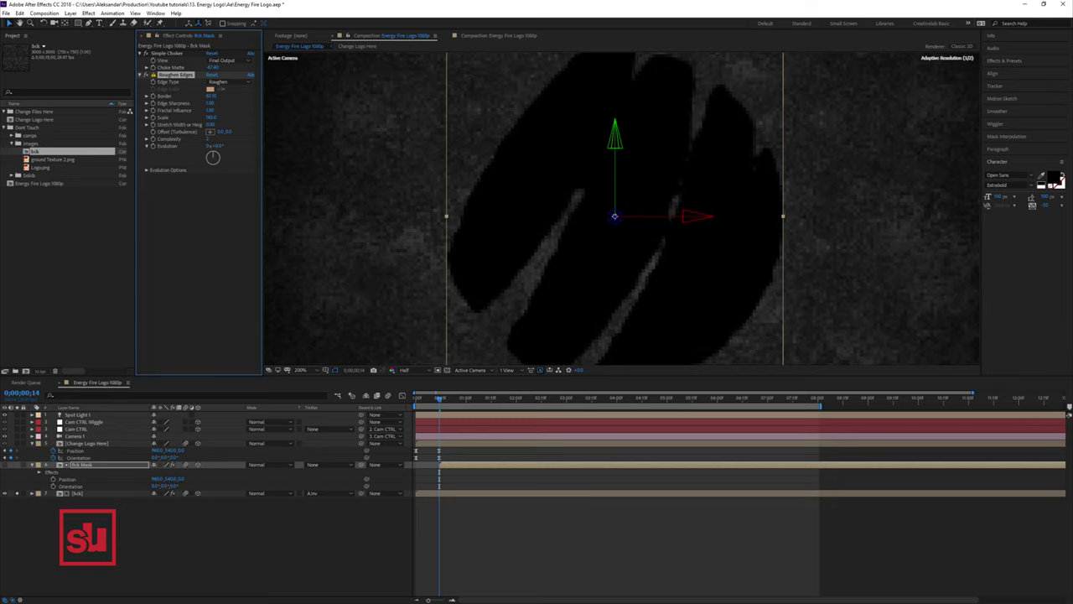
Step: Import the lava 1 image from the images folder and create a new composition from it
key("ctrl+i")
left_click(322, 67)
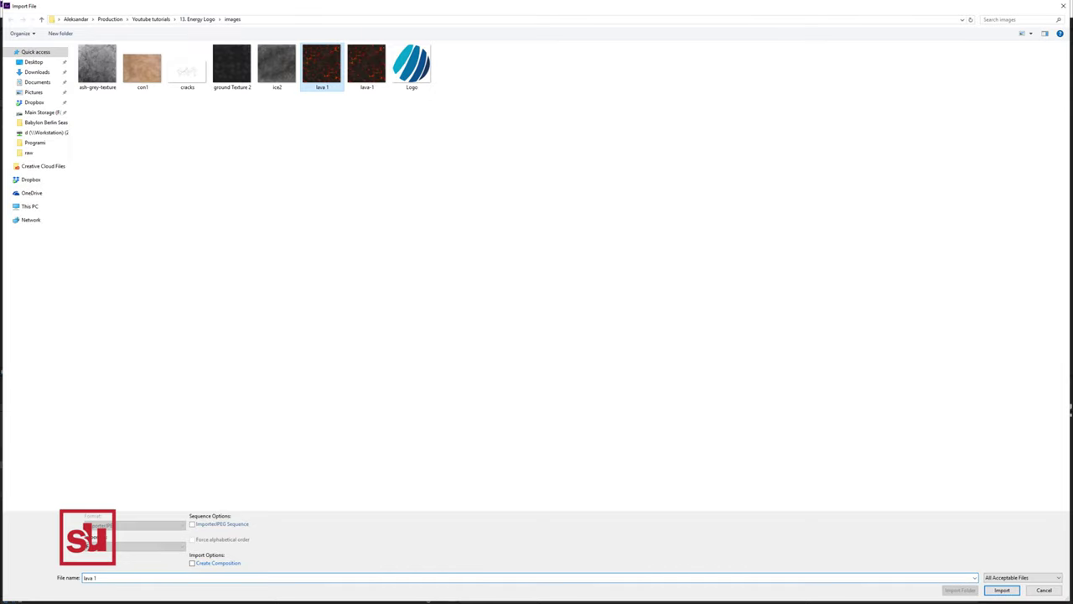
double_click(322, 67)
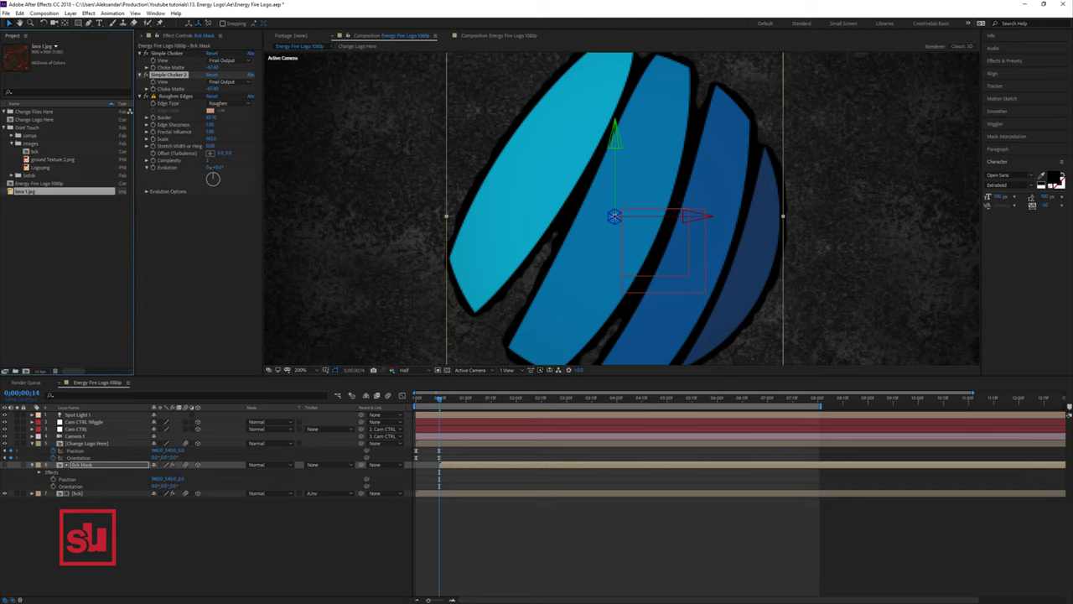
left_click_drag(23, 191, 25, 371)
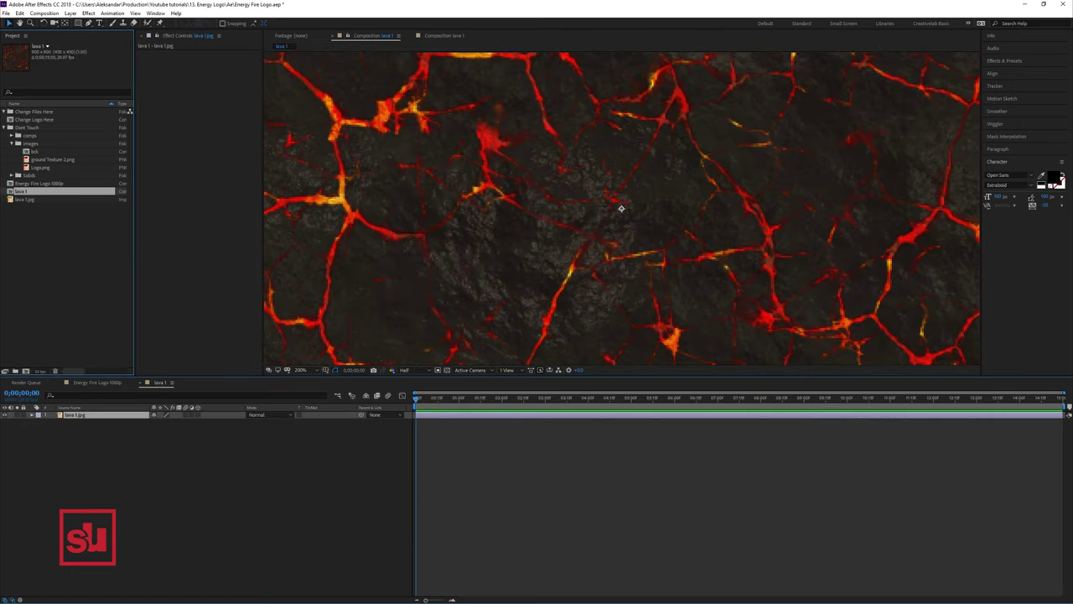
Step: Rename the lava 1 composition as Burning Background
key("Return")
type("Bu")
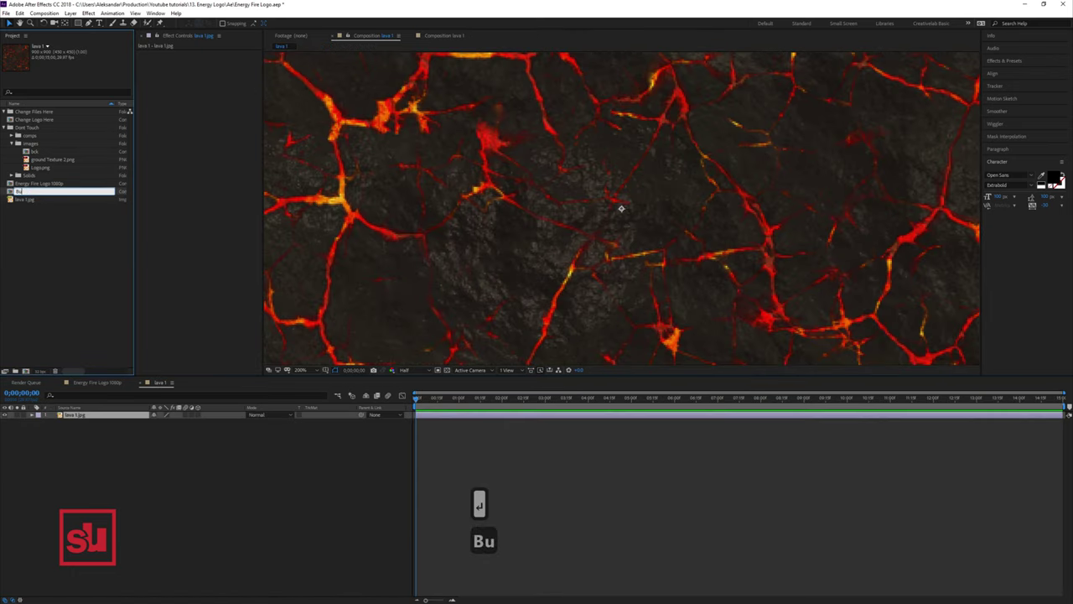
type("rning B")
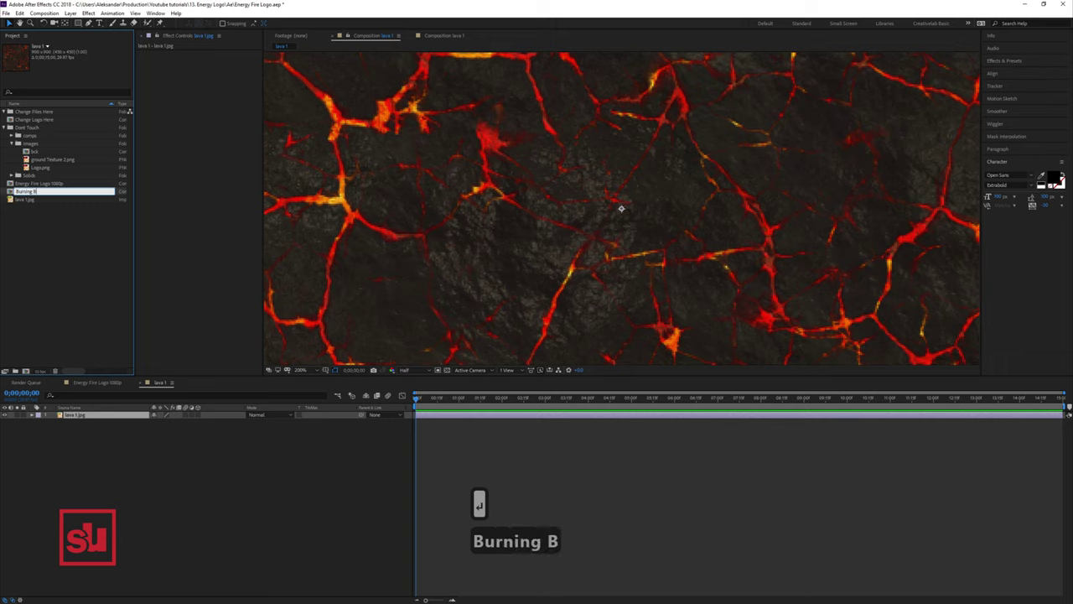
type("ackground")
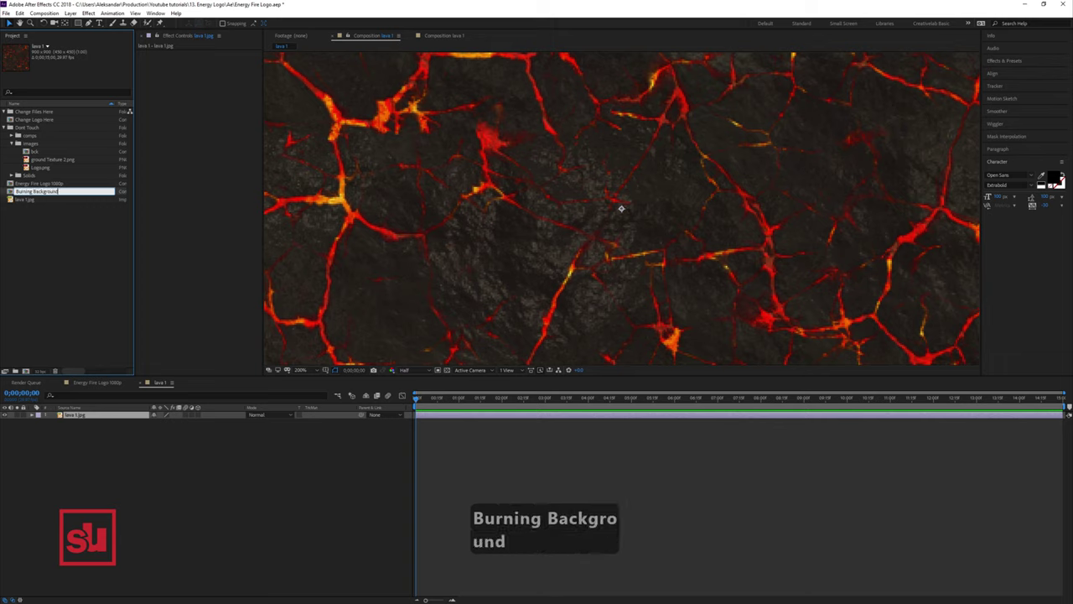
key("Return")
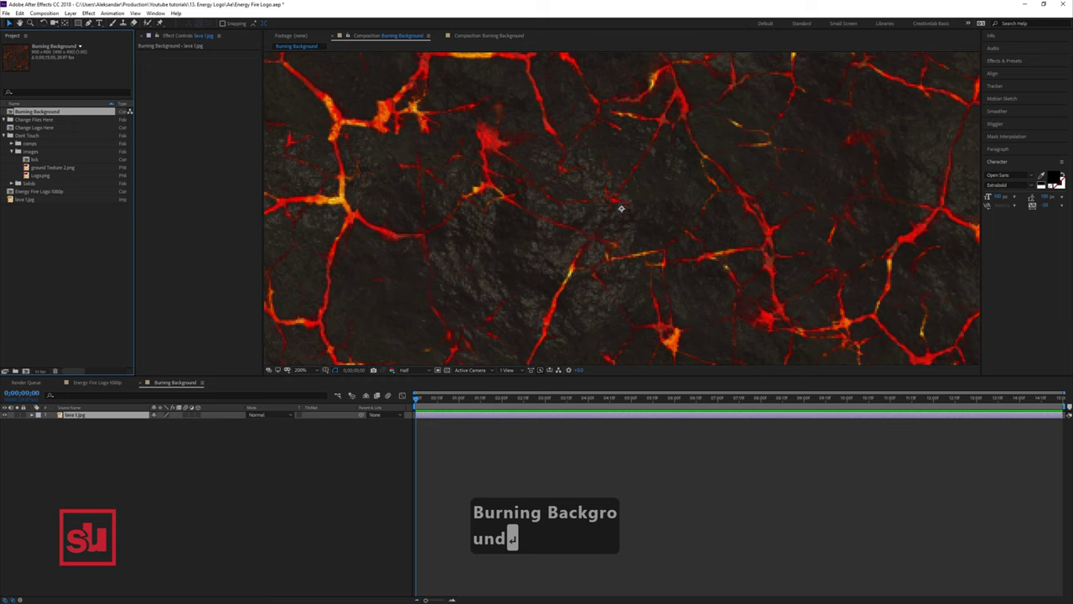
Step: Add the Burning Background composition to Energy Fire Logo 1080p as the lowest layer, beneath bck
left_click(140, 382)
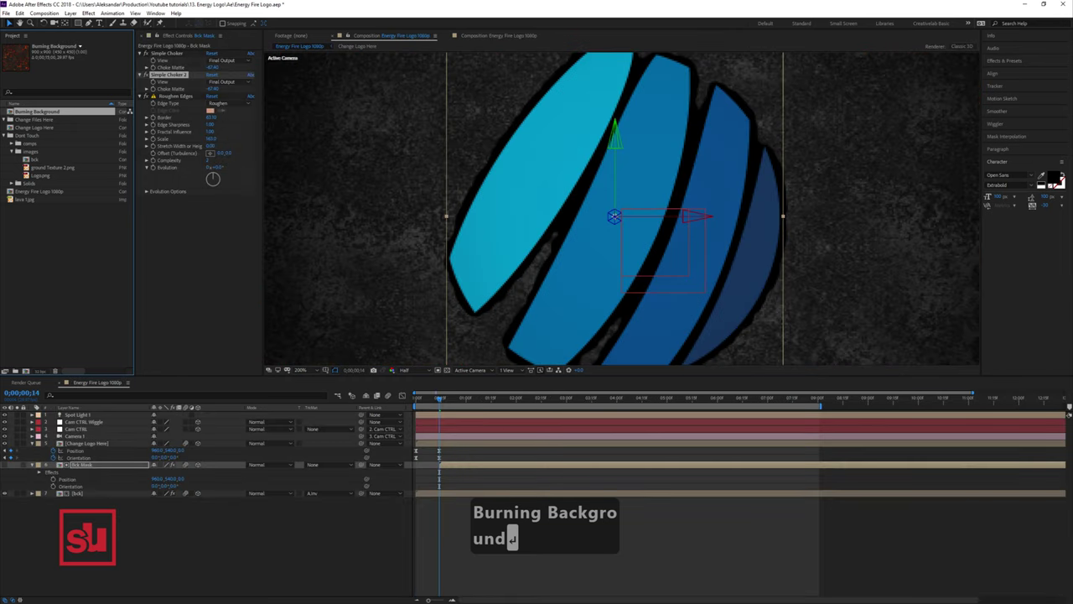
left_click_drag(38, 111, 97, 500)
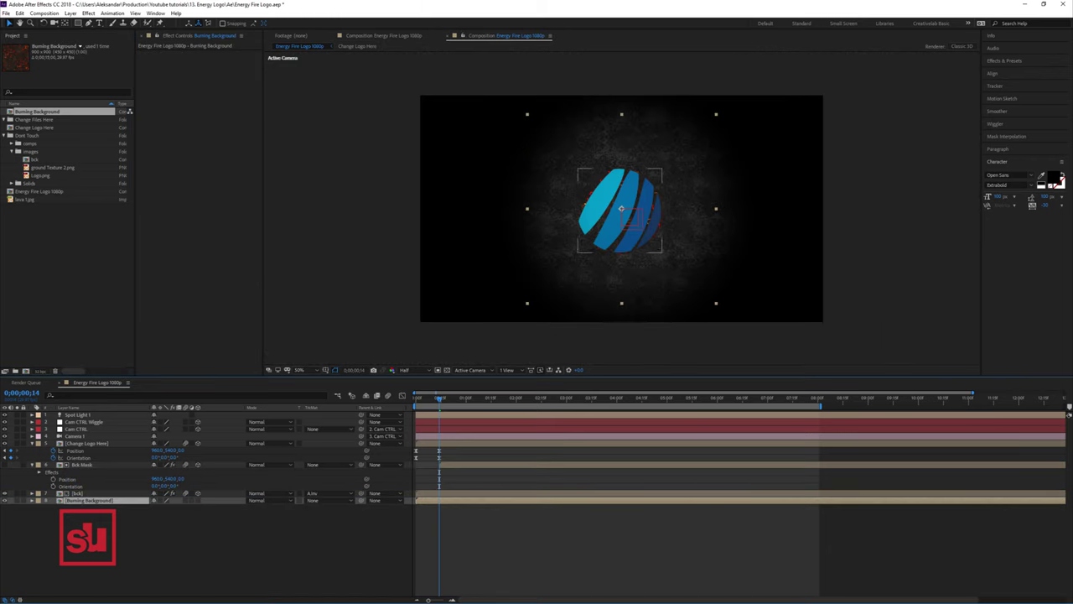
scroll(621, 209, "up", 1)
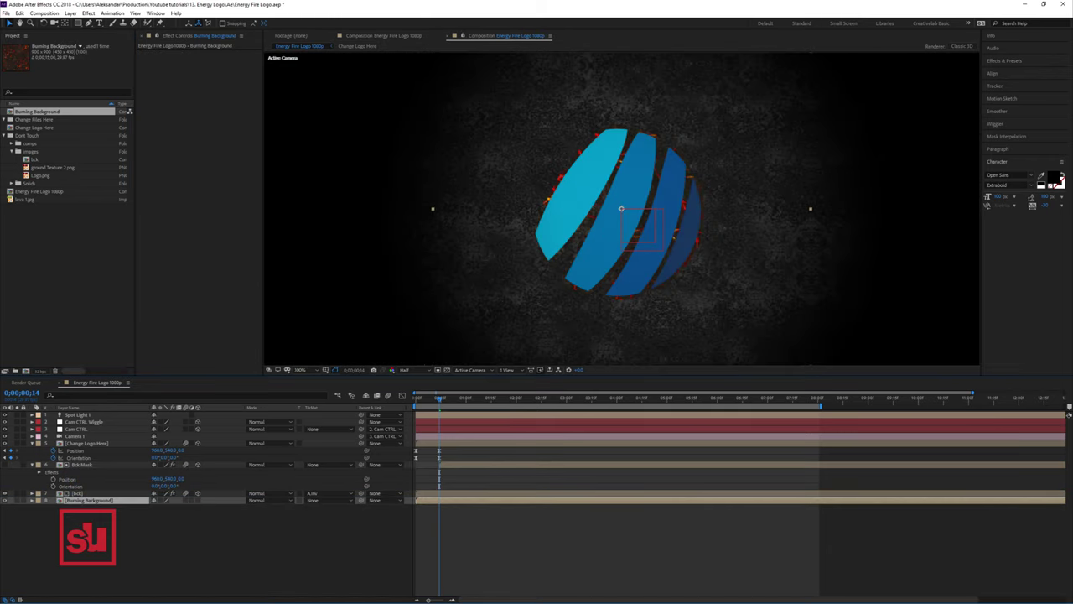
scroll(621, 209, "up", 1)
Step: Collapse the Bck Mask layer and duplicate the Bck Mask and bck layers together
left_click(32, 465)
left_click(79, 472)
left_click(82, 464, "shift")
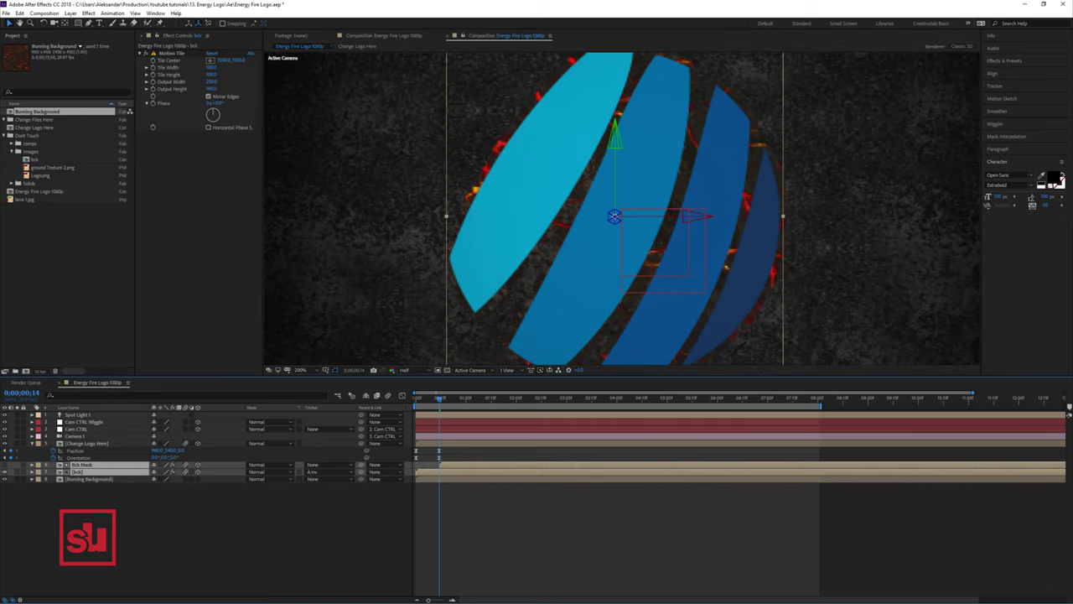
key("ctrl+d")
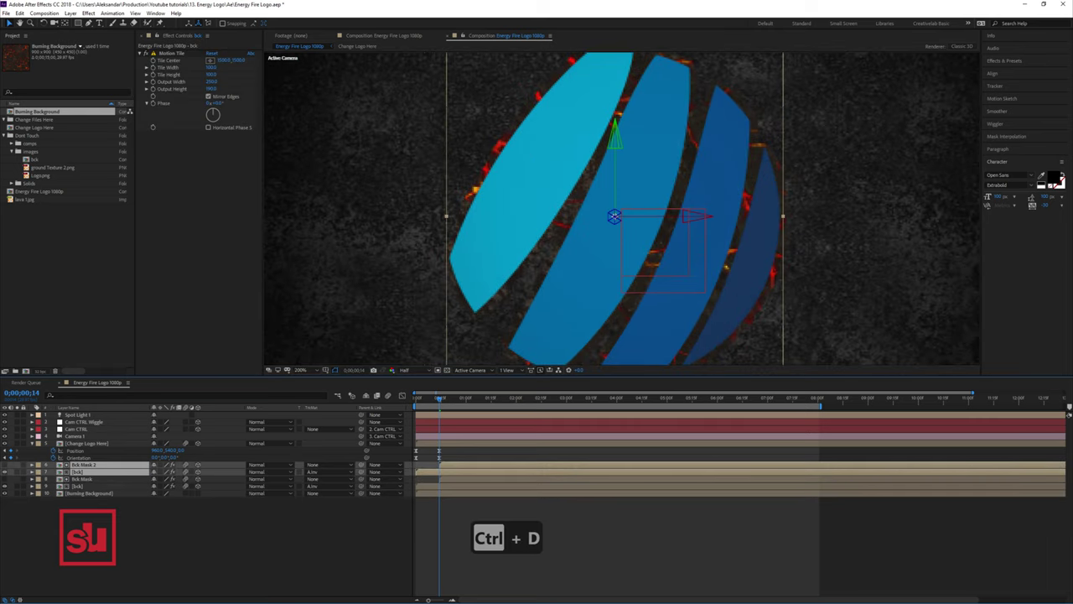
Step: Apply Curves to the lower bck layer and pull the RGB white point far down to darken it
left_click(78, 486)
right_click(190, 150)
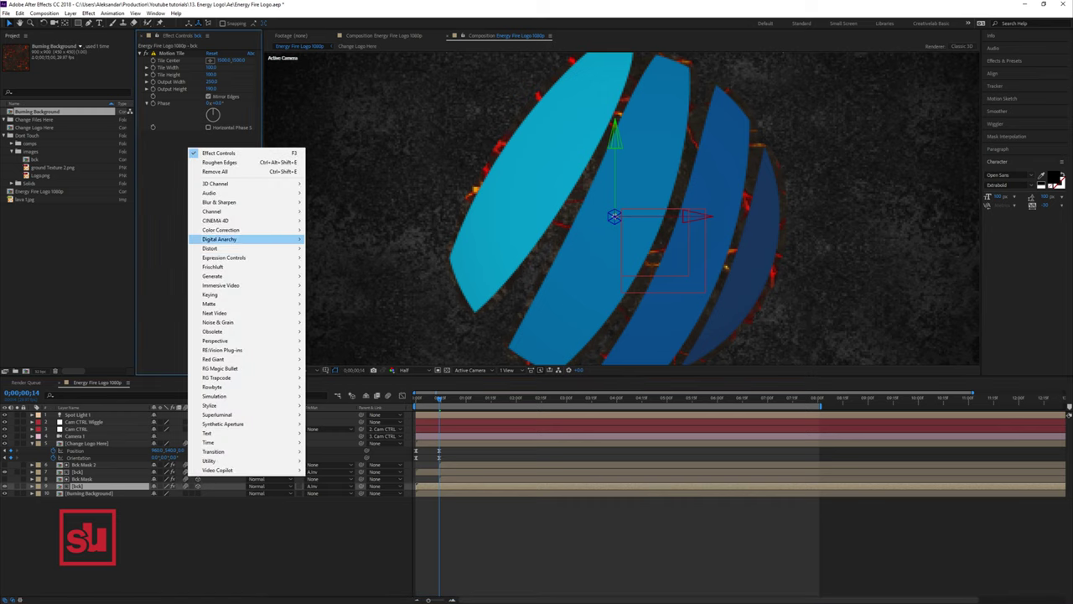
mouse_move(251, 230)
left_click(327, 396)
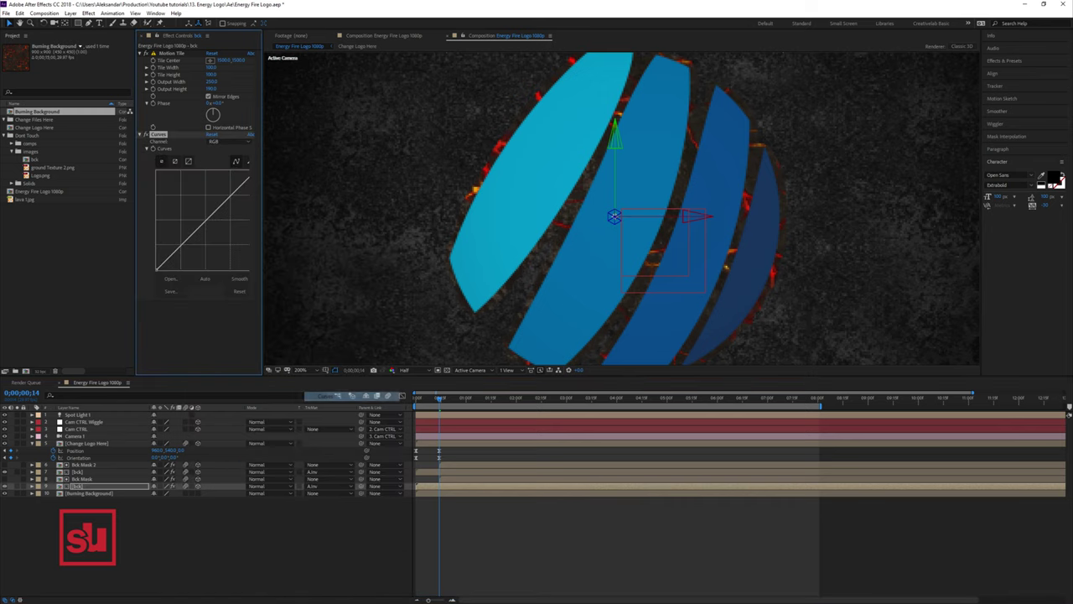
left_click_drag(263, 252, 342, 252)
left_click_drag(256, 171, 255, 249)
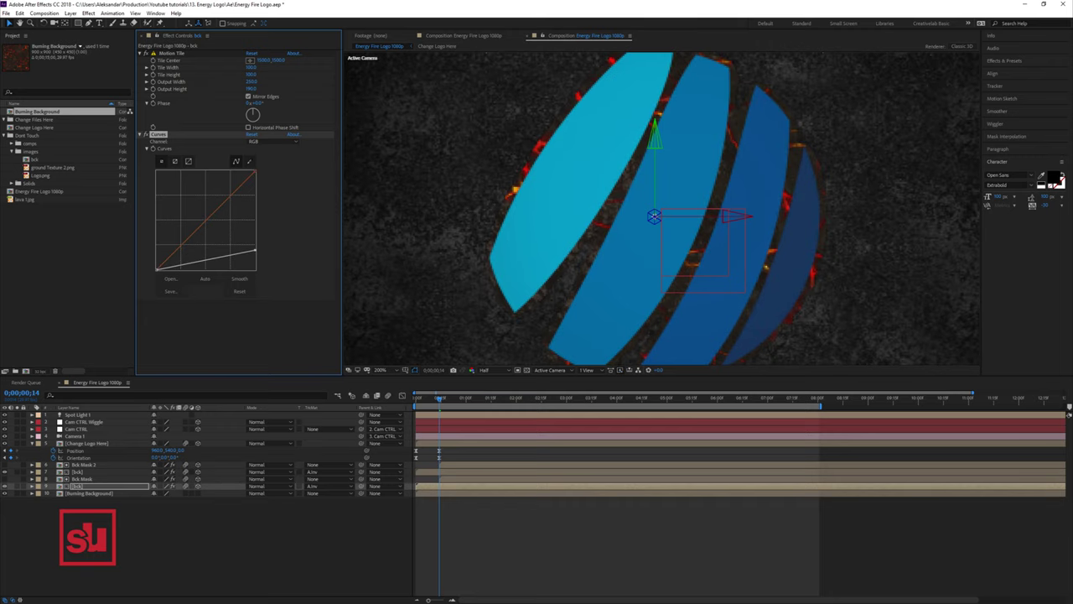
Step: Duplicate Simple Choker 2 on the Bck Mask 2 layer to widen the upper cutout
left_click(84, 465)
left_click(169, 75)
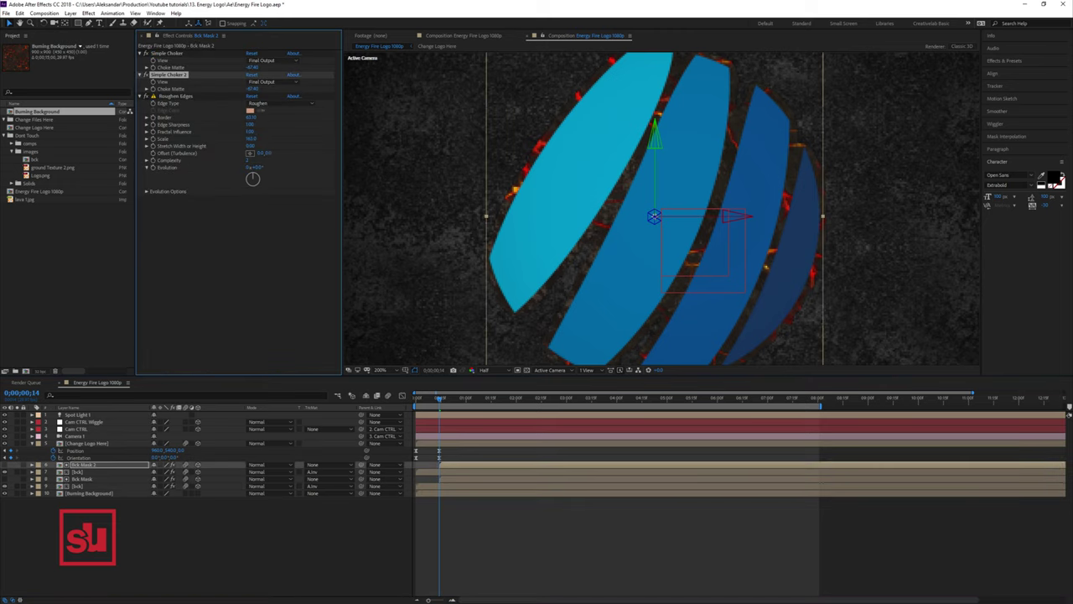
key("ctrl+d")
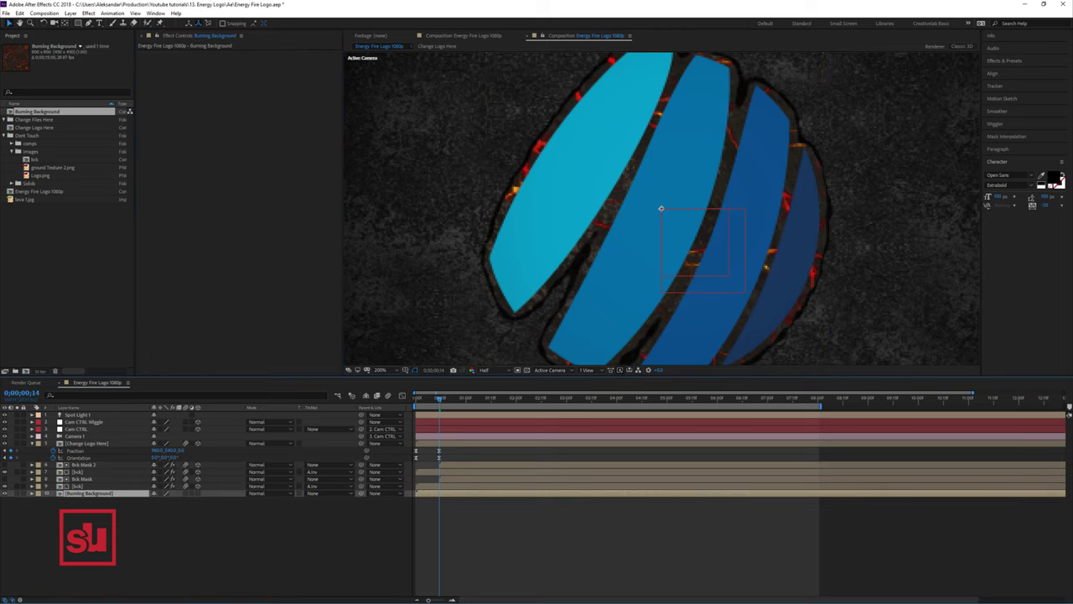
Step: Apply Curves to the Burning Background layer and bend the RGB curve downward to darken the lava
right_click(224, 76)
mouse_move(256, 156)
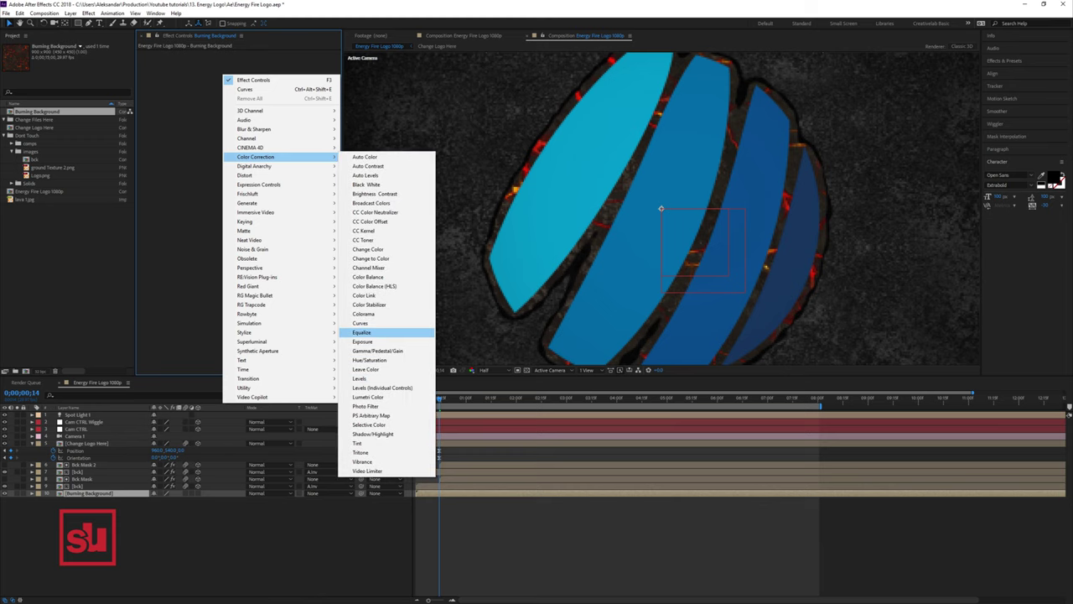
left_click(361, 323)
left_click_drag(211, 136, 223, 151)
Step: Duplicate the Bck Mask 2 layer together with the bck layer directly beneath it
left_click(82, 478)
left_click(84, 465)
left_click(79, 472, "shift")
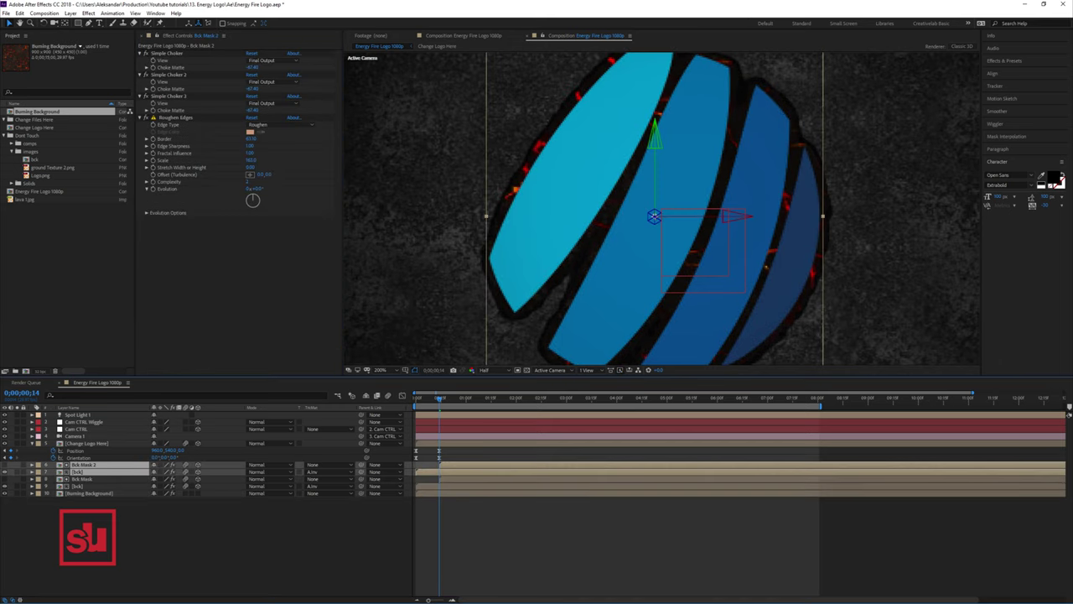
key("ctrl+d")
Step: Duplicate Simple Choker 3 on the Bck Mask 3 layer to widen the topmost cutout
left_click(84, 479)
left_click(84, 465)
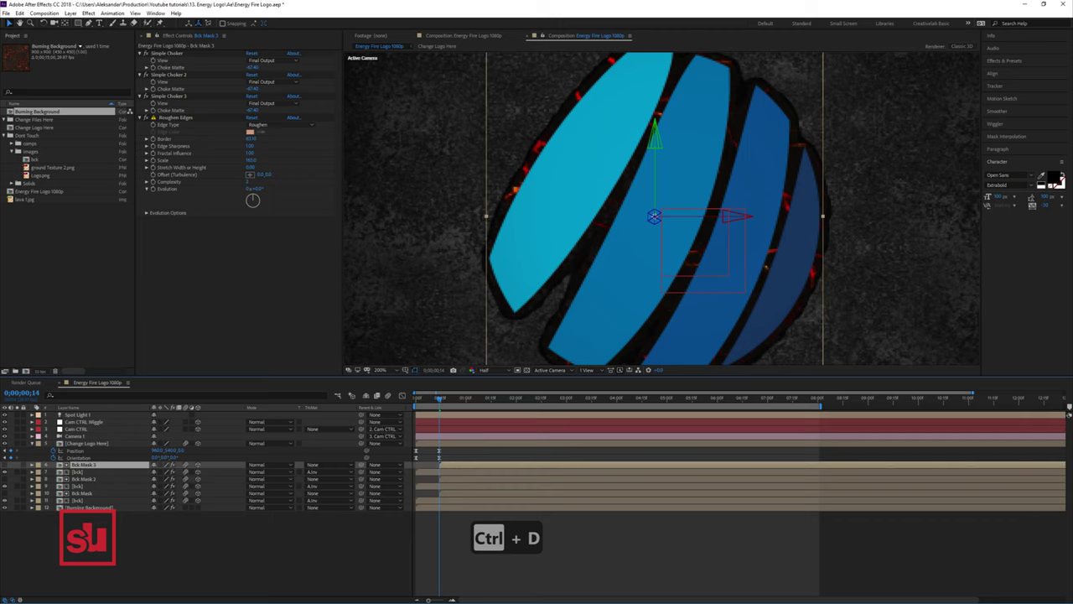
left_click(169, 96)
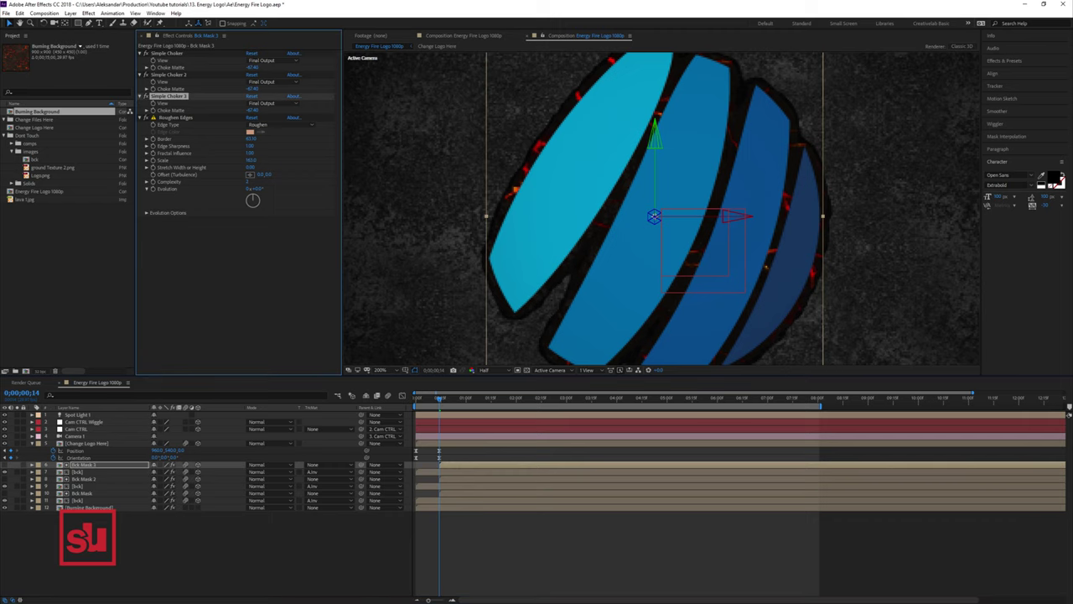
key("ctrl+d")
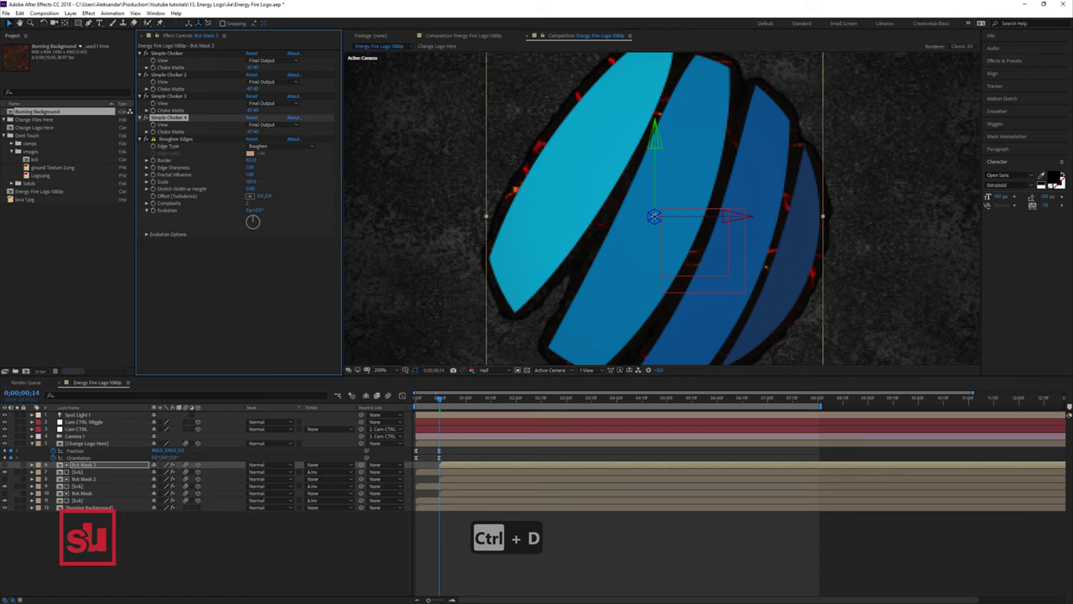
Step: Apply Curves to the bck layer beneath Bck Mask 2 and bend the RGB curve strongly upward to brighten it
left_click(78, 486)
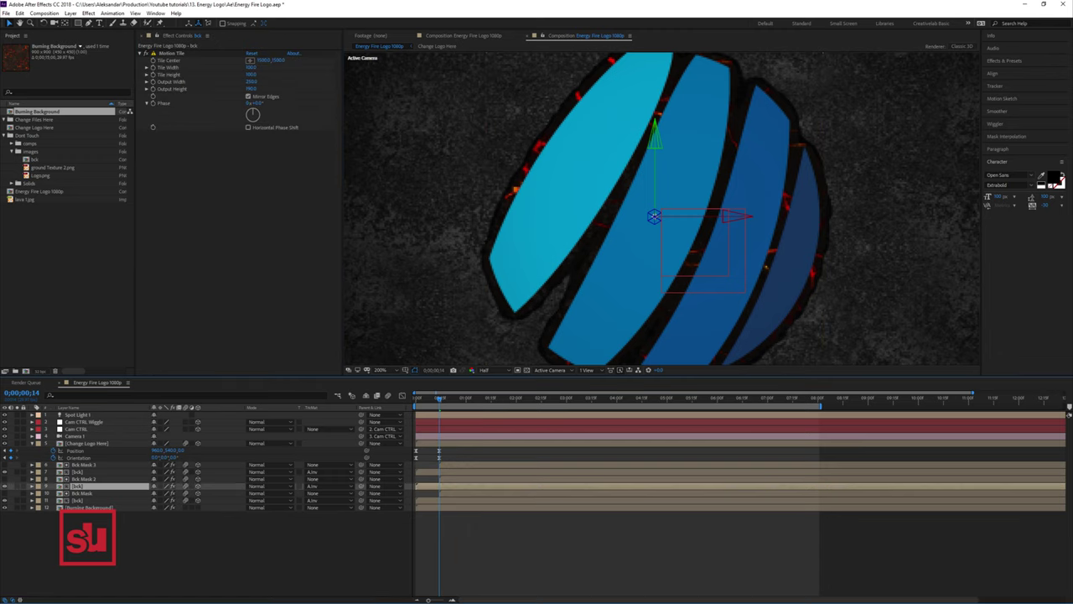
right_click(201, 203)
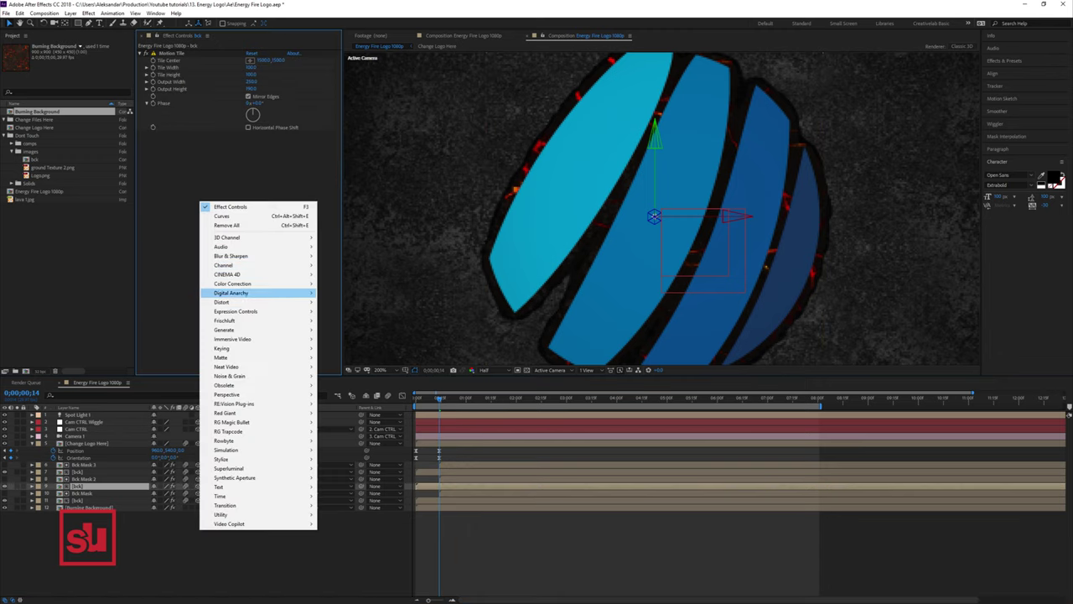
mouse_move(232, 284)
left_click(338, 449)
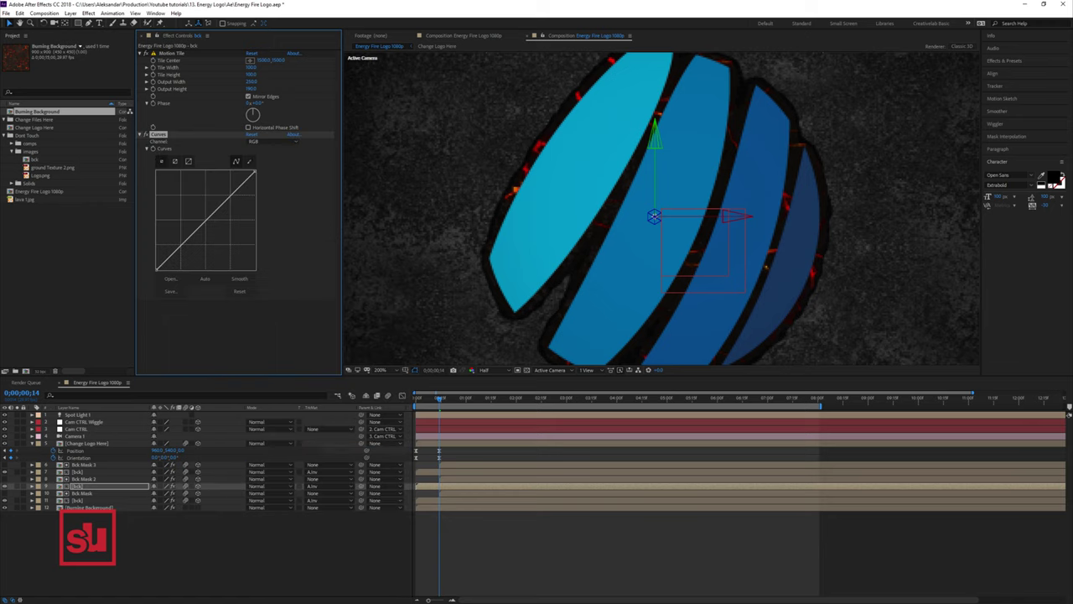
left_click_drag(222, 205, 203, 180)
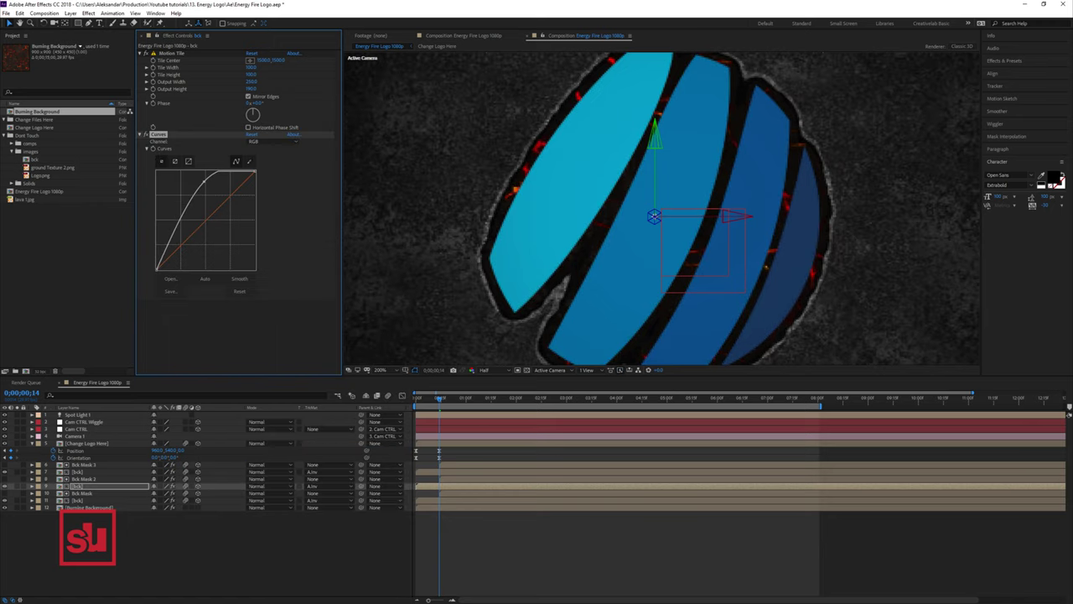
Step: Apply Colorama to the brightened bck layer and set its Output Cycle preset palette to Fire
left_click(140, 54)
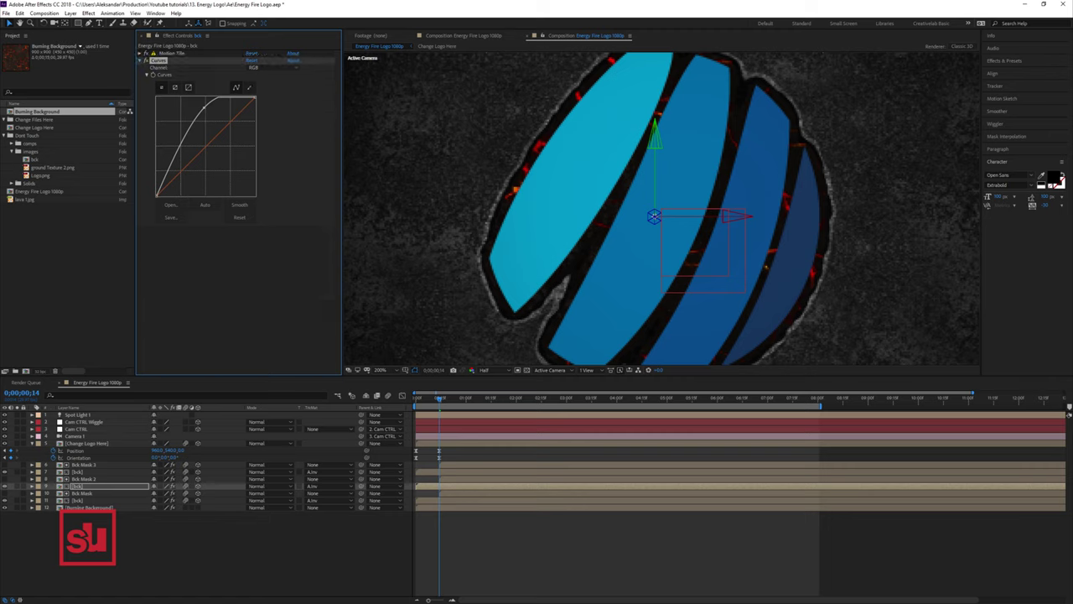
left_click(140, 60)
right_click(165, 102)
mouse_move(198, 185)
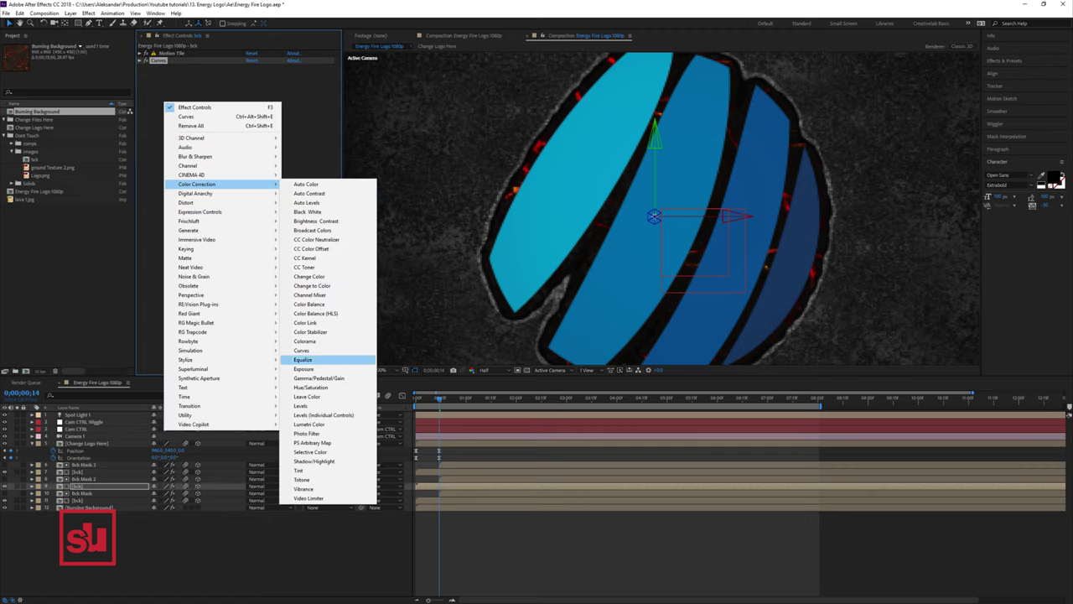
left_click(306, 341)
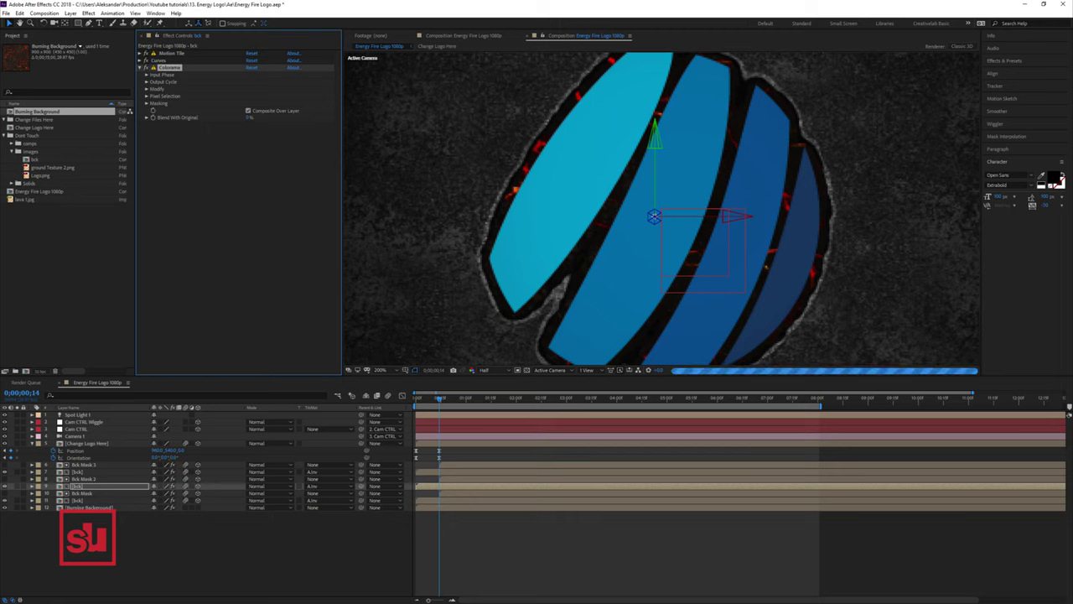
left_click(147, 81)
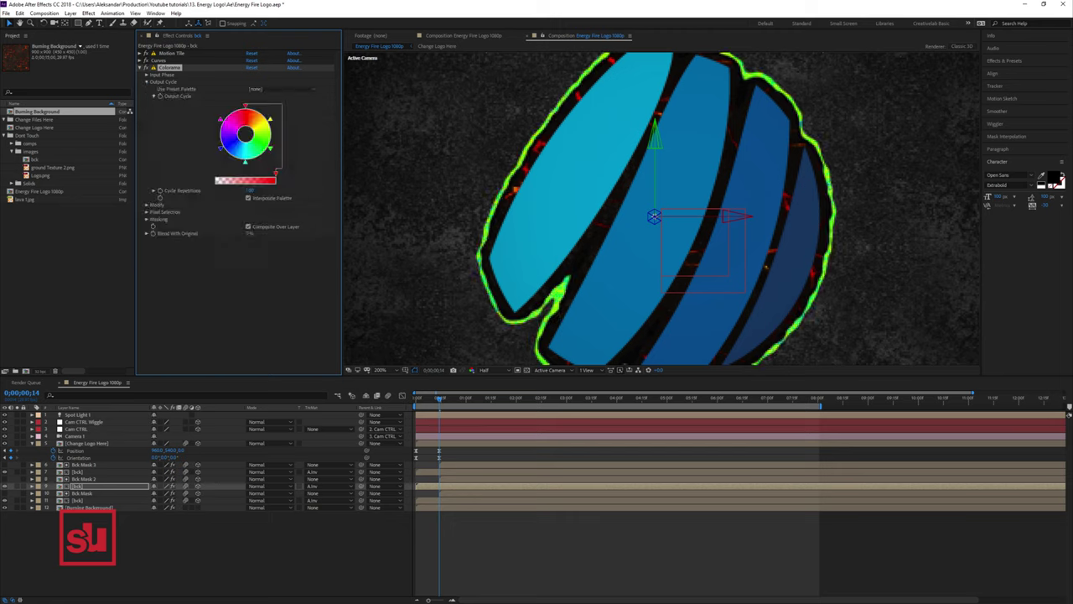
left_click(281, 89)
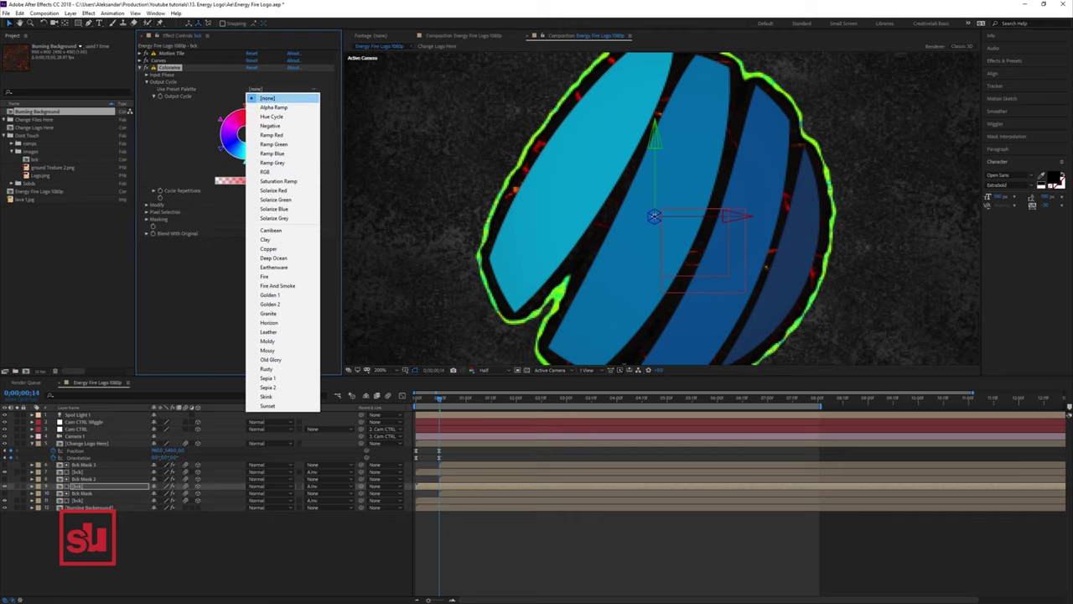
left_click(265, 276)
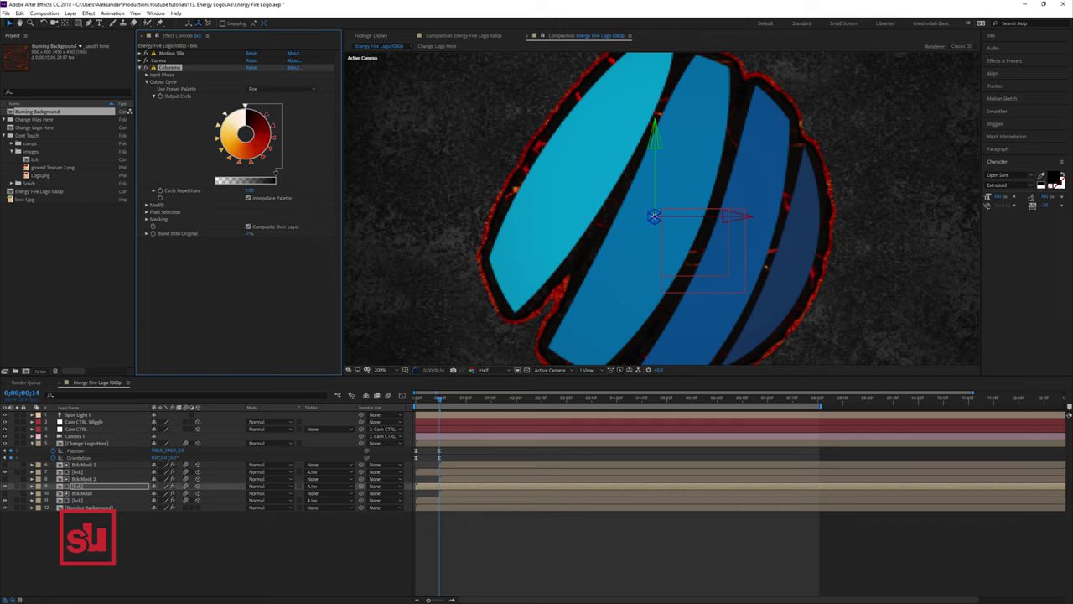
Step: Adjust Choke Matte in Simple Choker 3 on Bck Mask 2 to a more negative value, thinning the fiery rim
left_click(85, 479)
left_click_drag(252, 110, 304, 109)
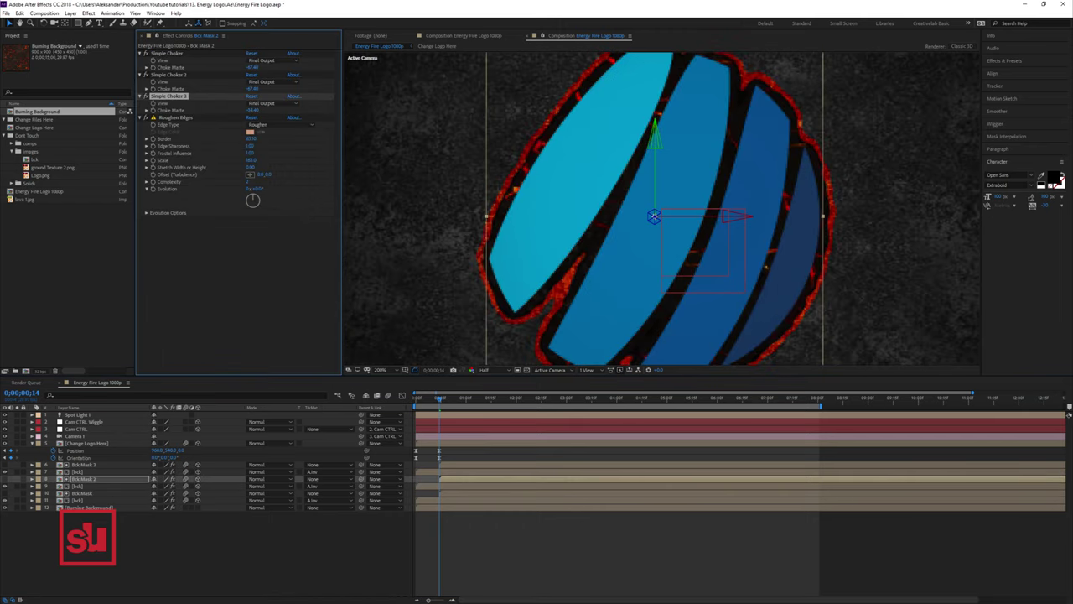
left_click_drag(252, 110, 197, 110)
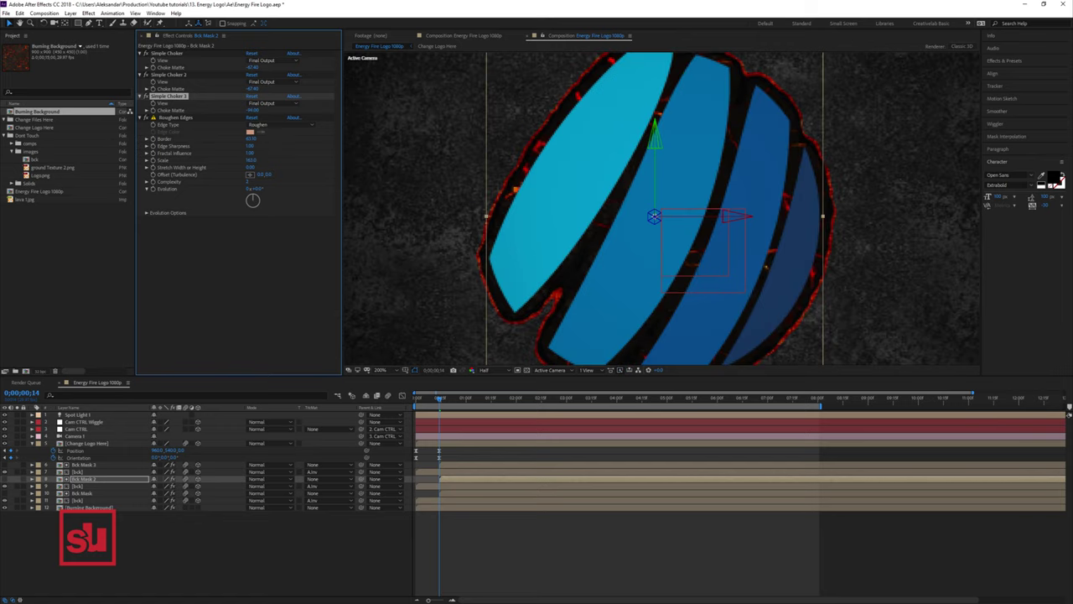
Step: Trim the start of the Burning Background layer and the three bck layers to 0;00;00;14, where the logo lands
left_click(91, 507)
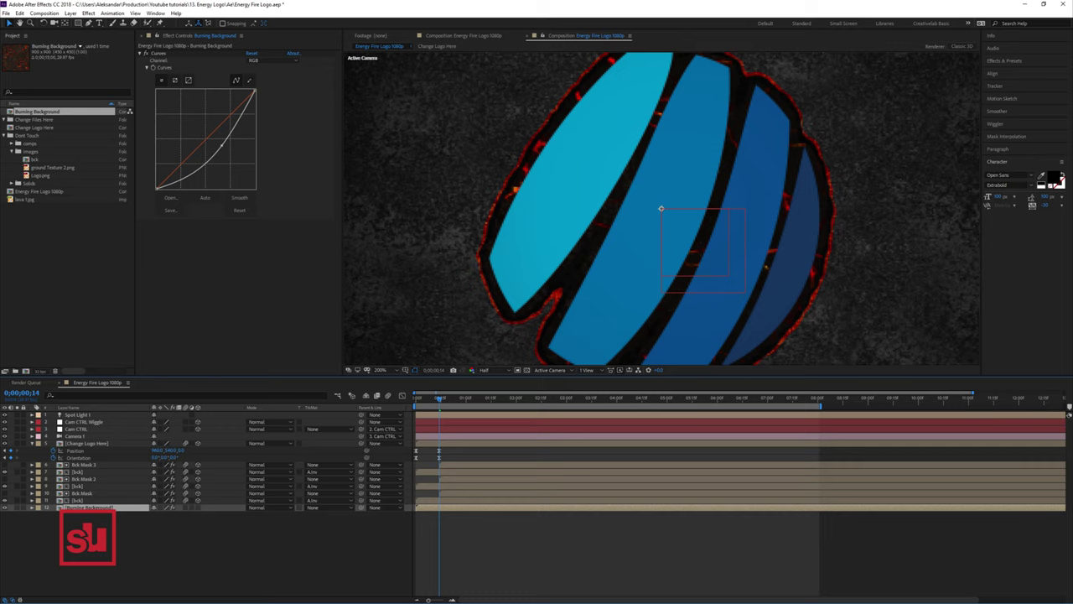
double_click(452, 599)
left_click_drag(496, 599, 477, 600)
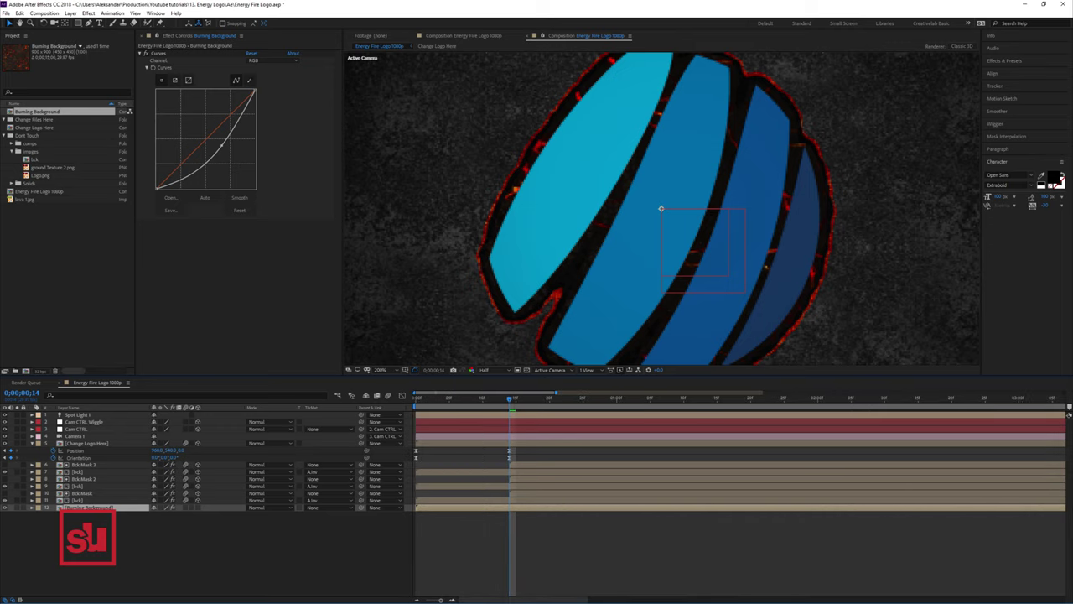
left_click_drag(417, 501, 510, 500)
left_click(92, 507)
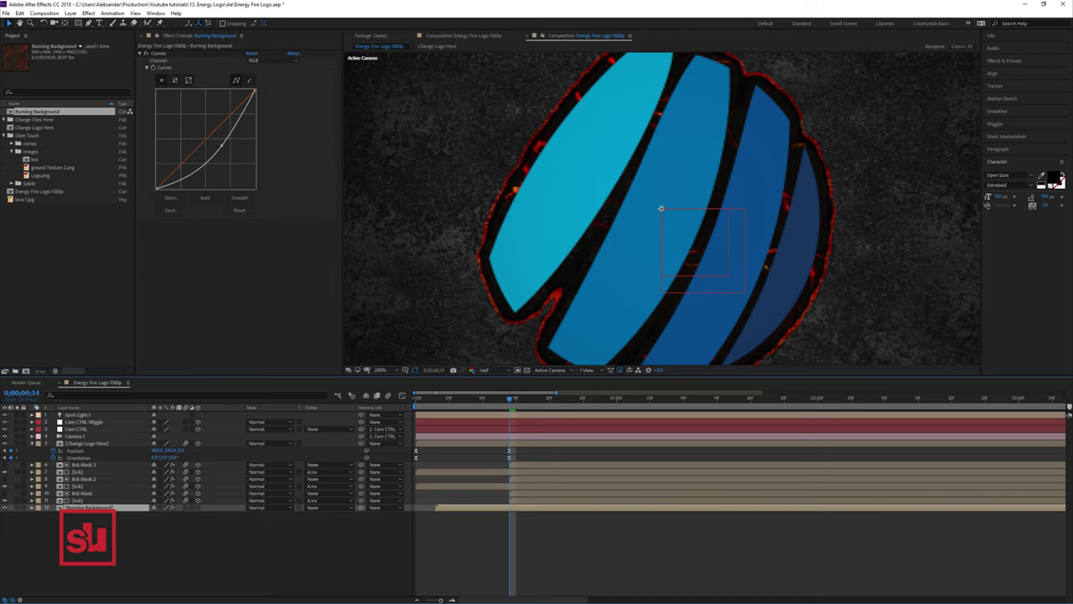
left_click_drag(417, 486, 510, 487)
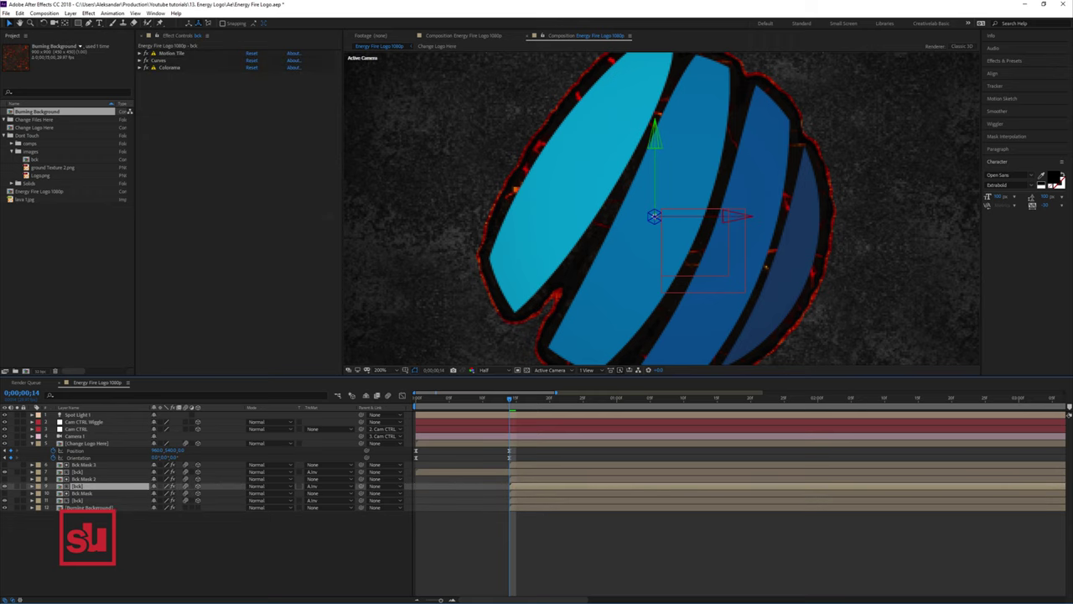
left_click_drag(416, 472, 510, 473)
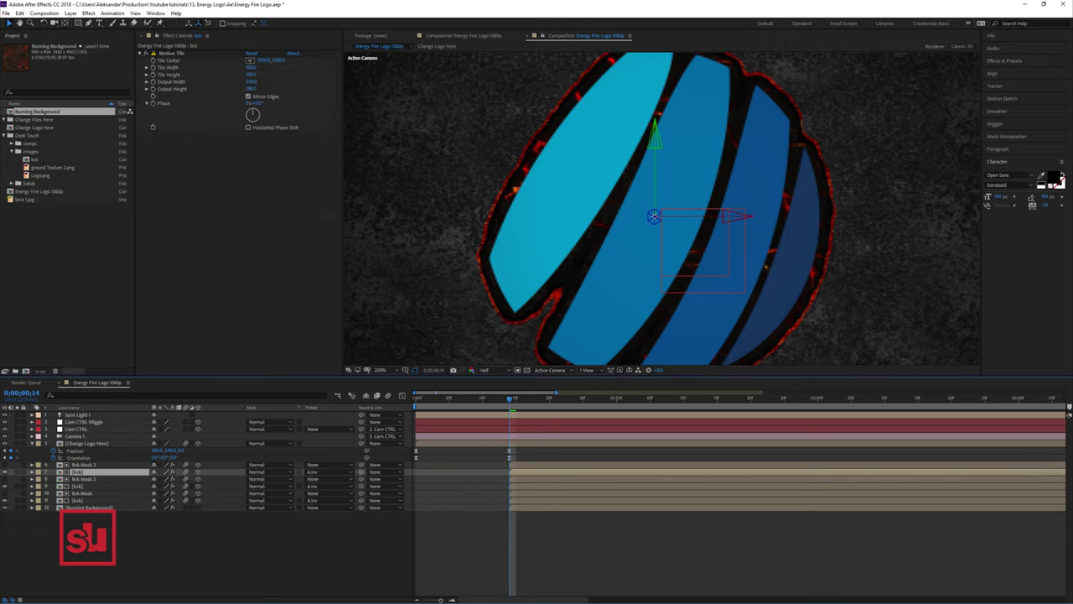
key("Page_Up")
key("Page_Up")
key("Page_Up")
key("Page_Down")
key("Page_Down")
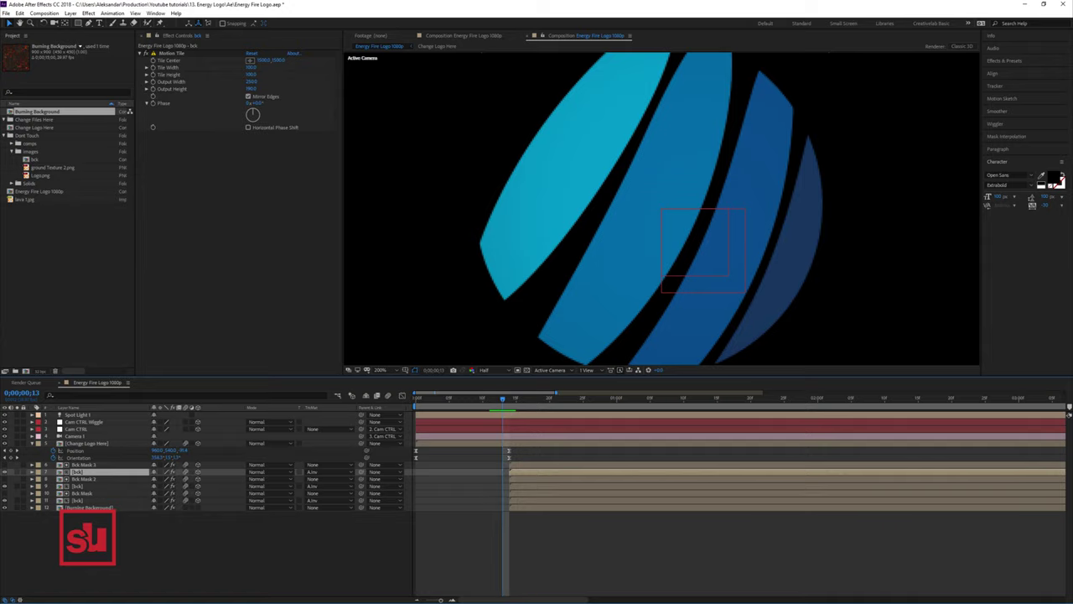
Step: Extend the start of the lowest bck layer back to the beginning of the composition
left_click(78, 501)
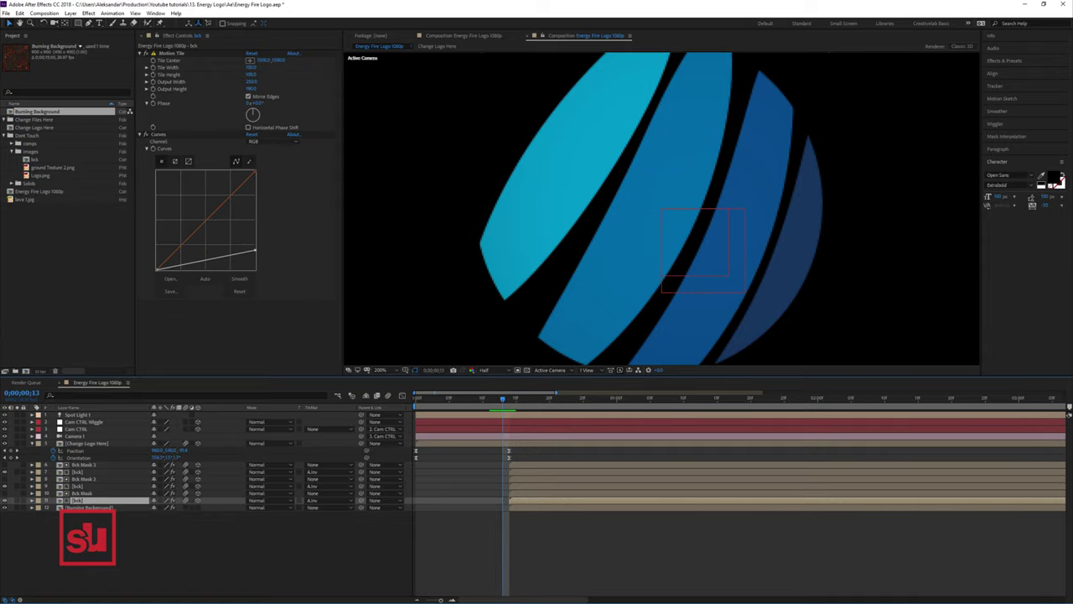
left_click_drag(509, 501, 417, 501)
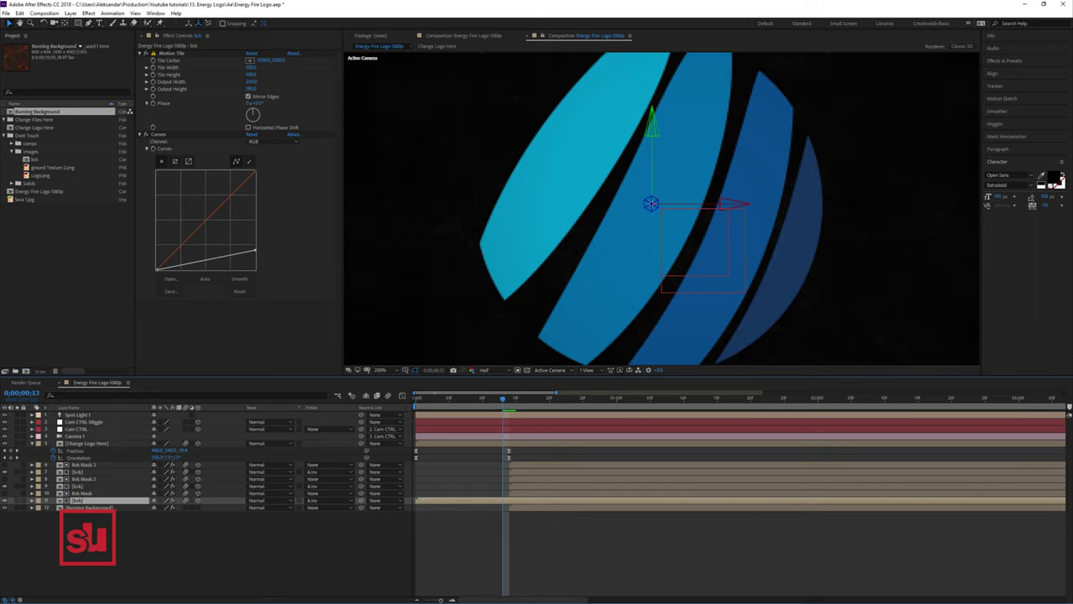
left_click(423, 398)
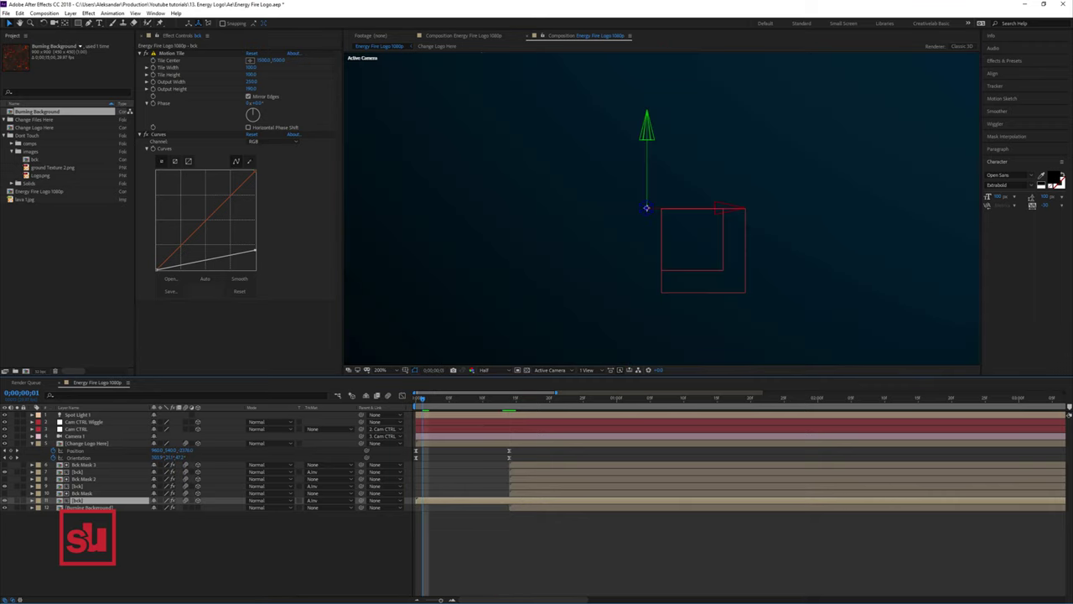
Step: Try extending Bck Mask to the beginning with time remapping, then split it at 0;00;00;14 and delete the earlier part
right_click(515, 493)
mouse_move(570, 317)
left_click(654, 317)
left_click_drag(511, 494, 411, 493)
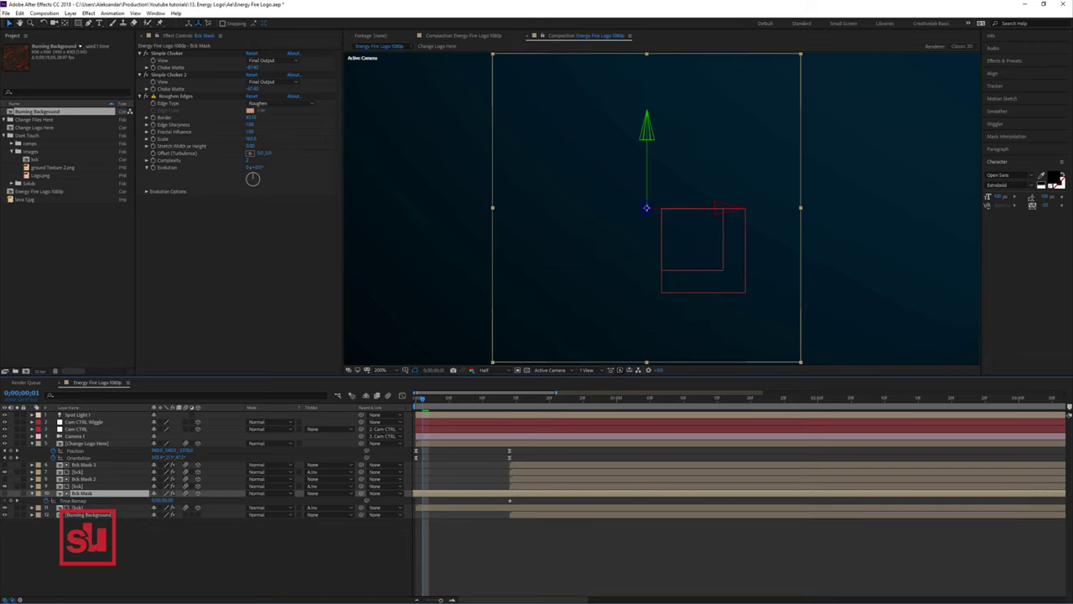
key("space")
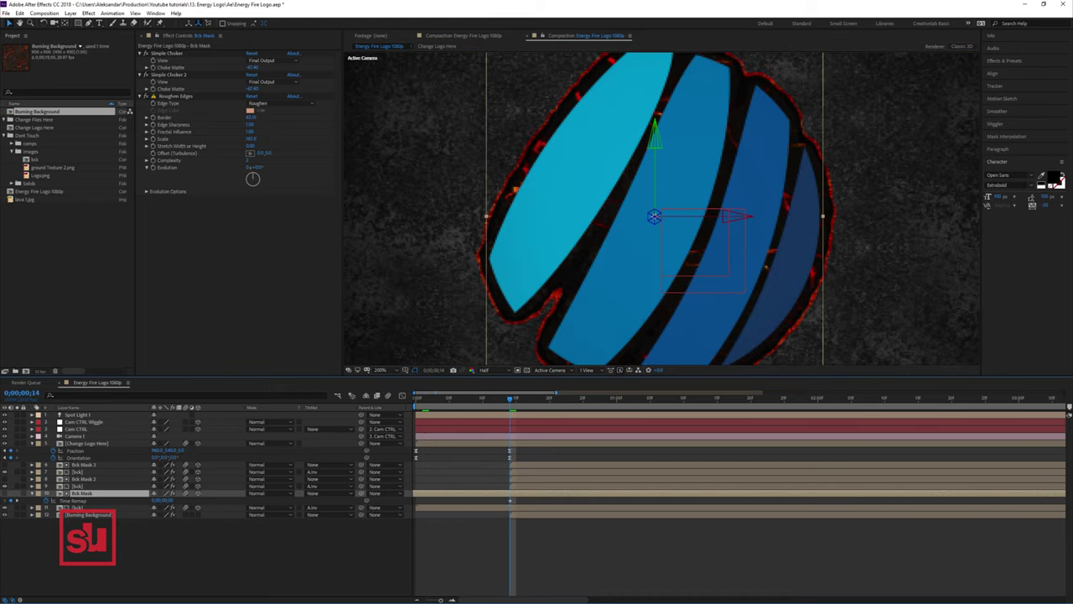
key("ctrl+shift+d")
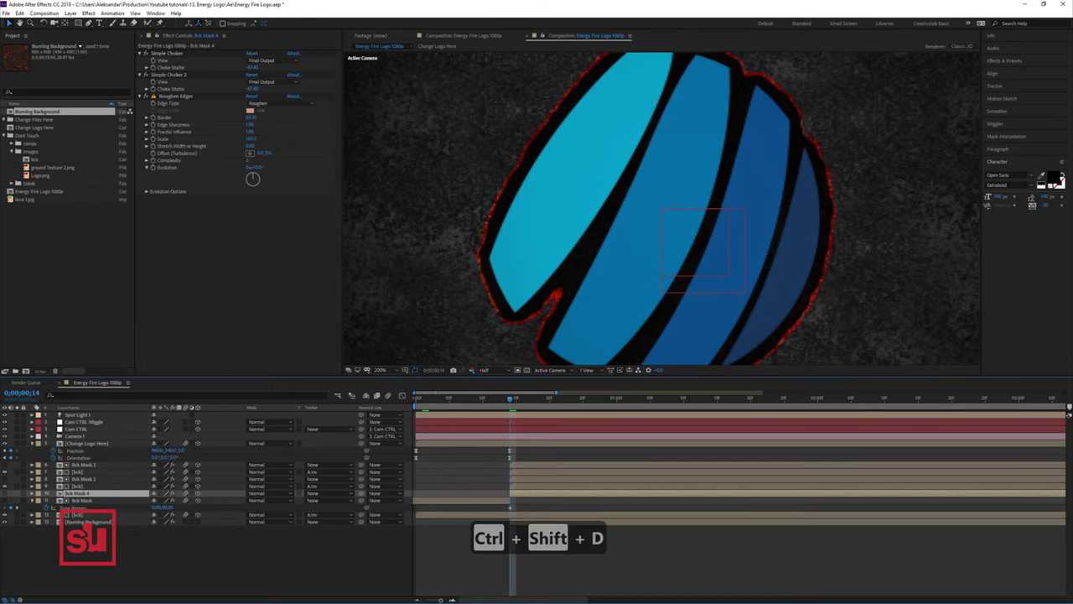
key("Delete")
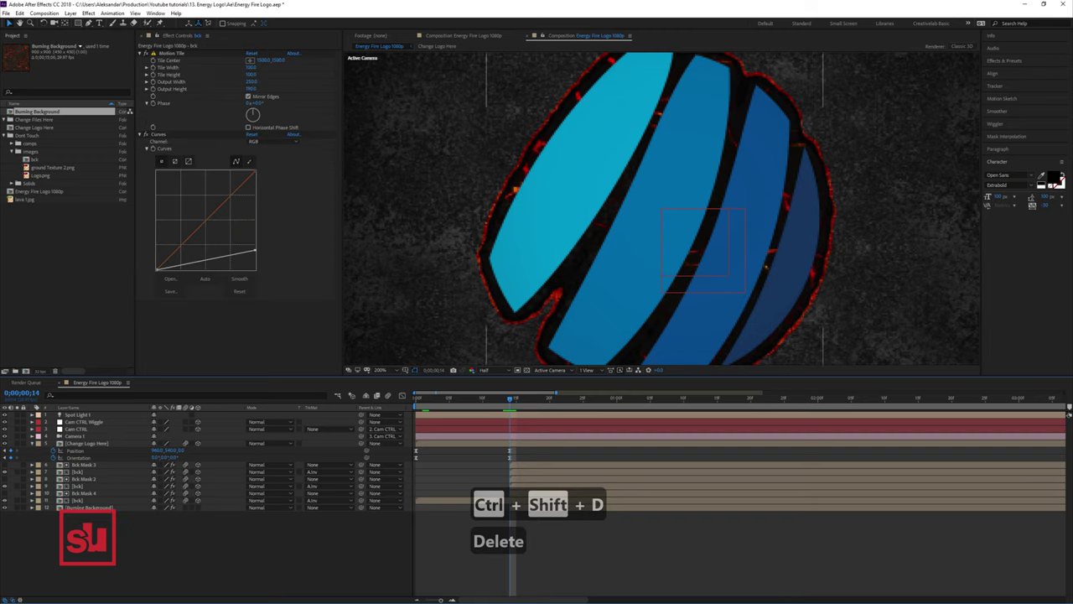
Step: Duplicate the lowest bck layer and remove the track matte from the lower copy
left_click(78, 501)
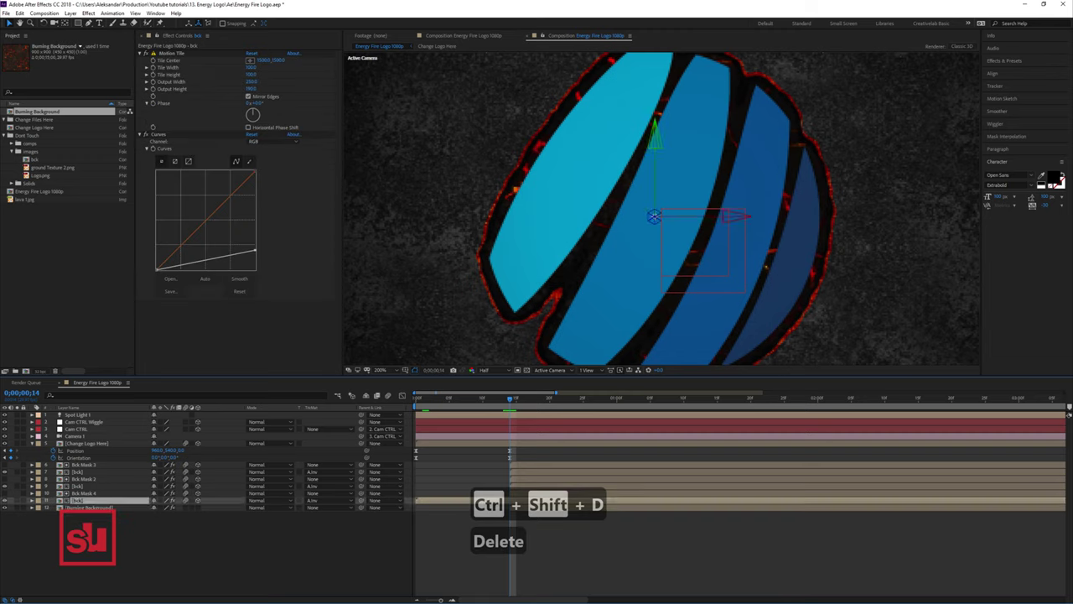
key("ctrl+d")
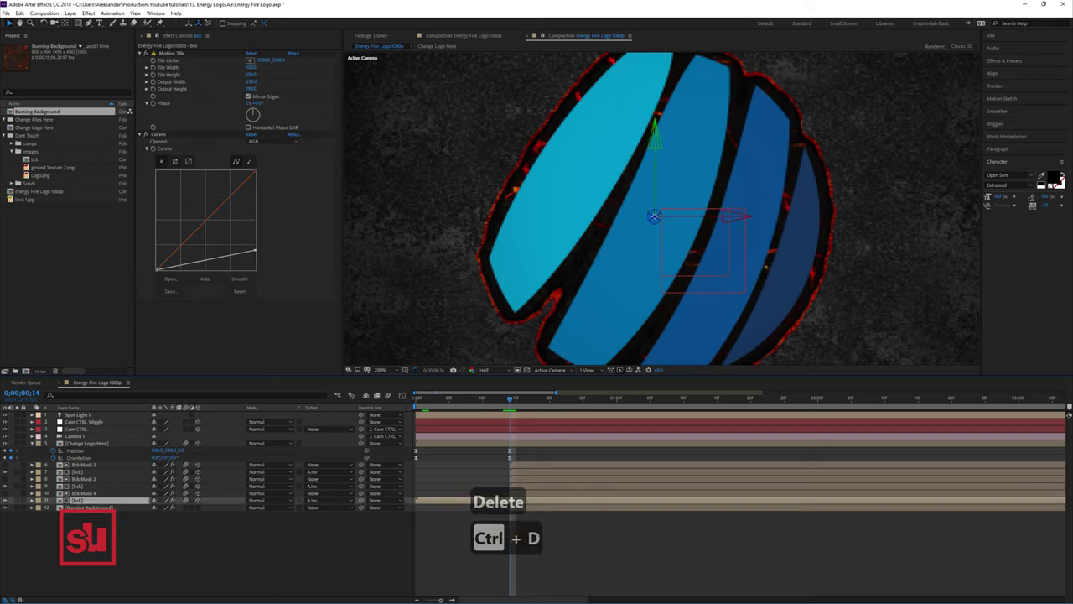
left_click_drag(78, 493, 78, 512)
left_click(313, 508)
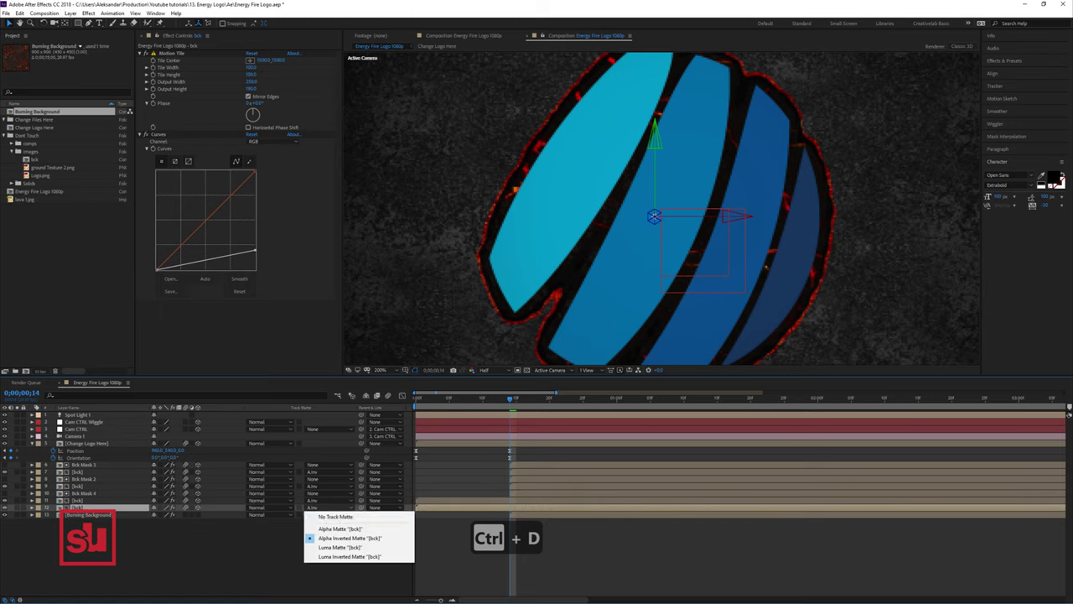
left_click(340, 533)
Step: Delete the Curves effect from the unmatted bck copy and move that layer beneath Burning Background
left_click_drag(509, 398, 477, 398)
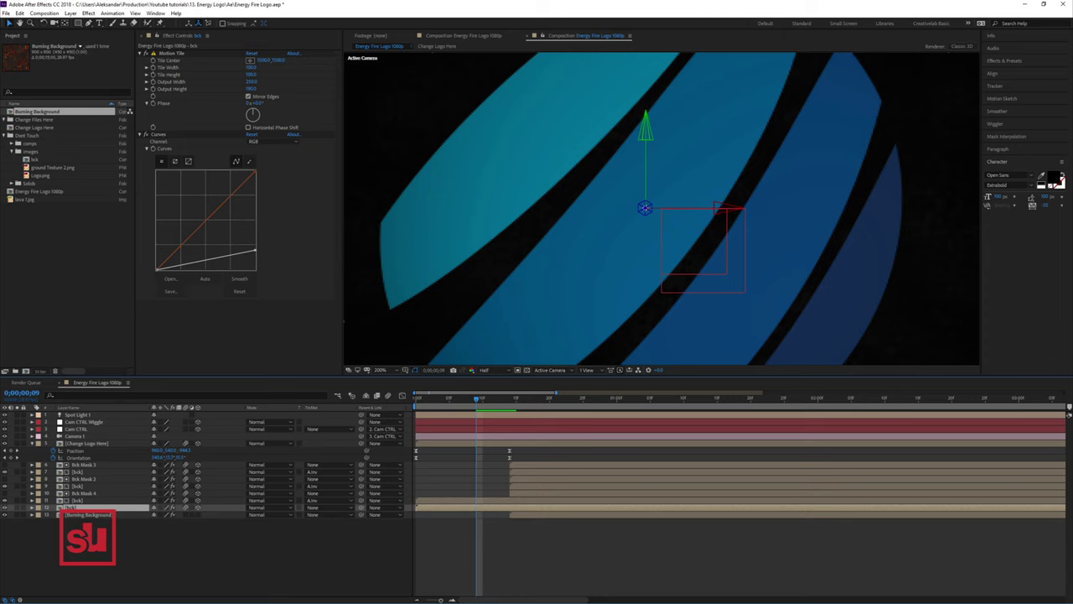
key("Delete")
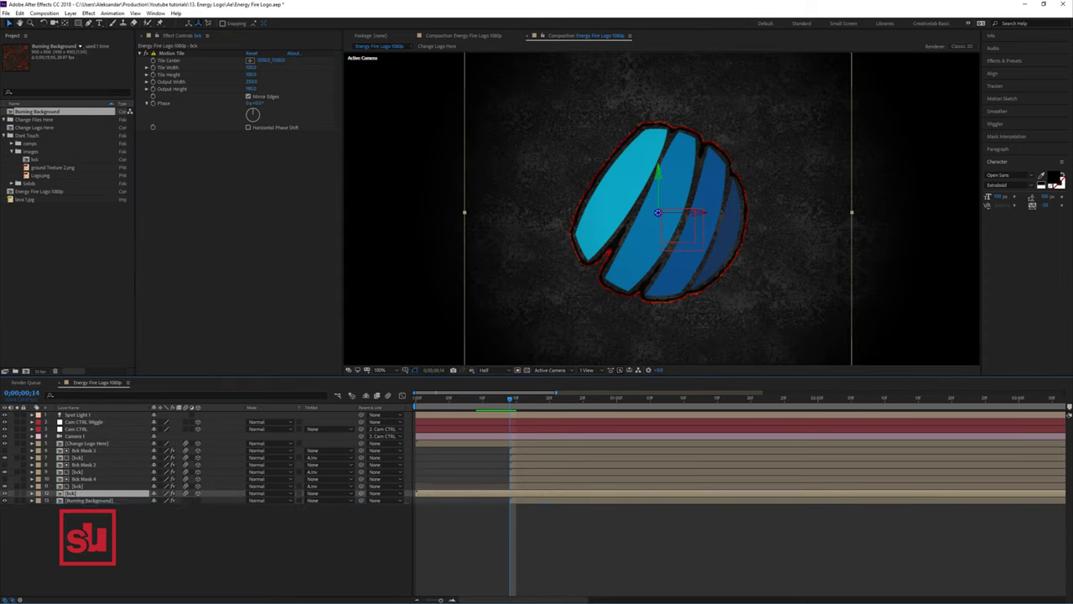
key("ctrl+bracketleft")
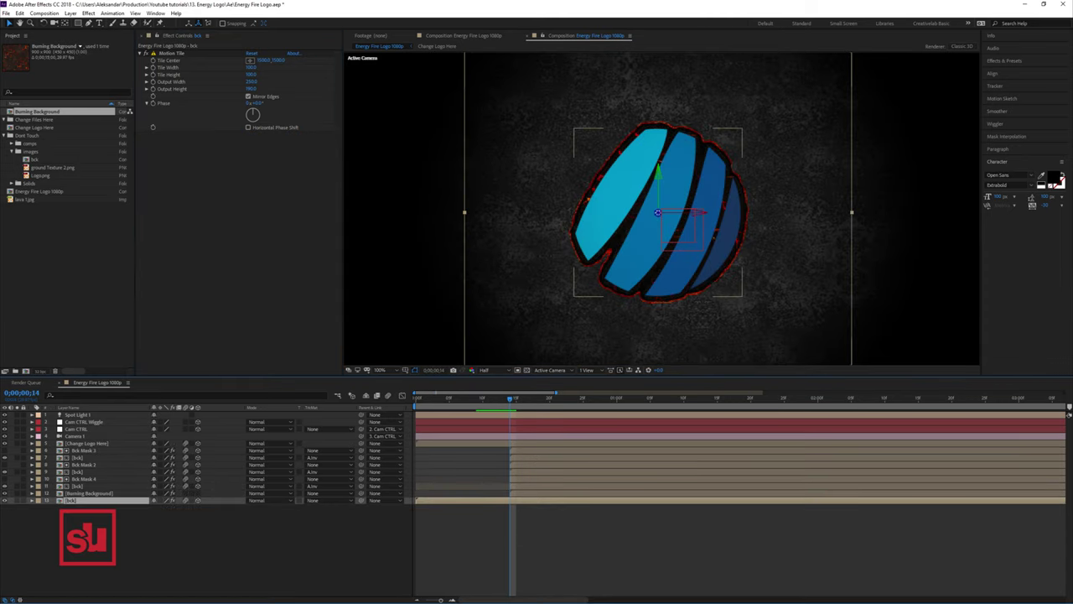
Step: Import cracks.png into the project and create a new composition from it
right_click(83, 285)
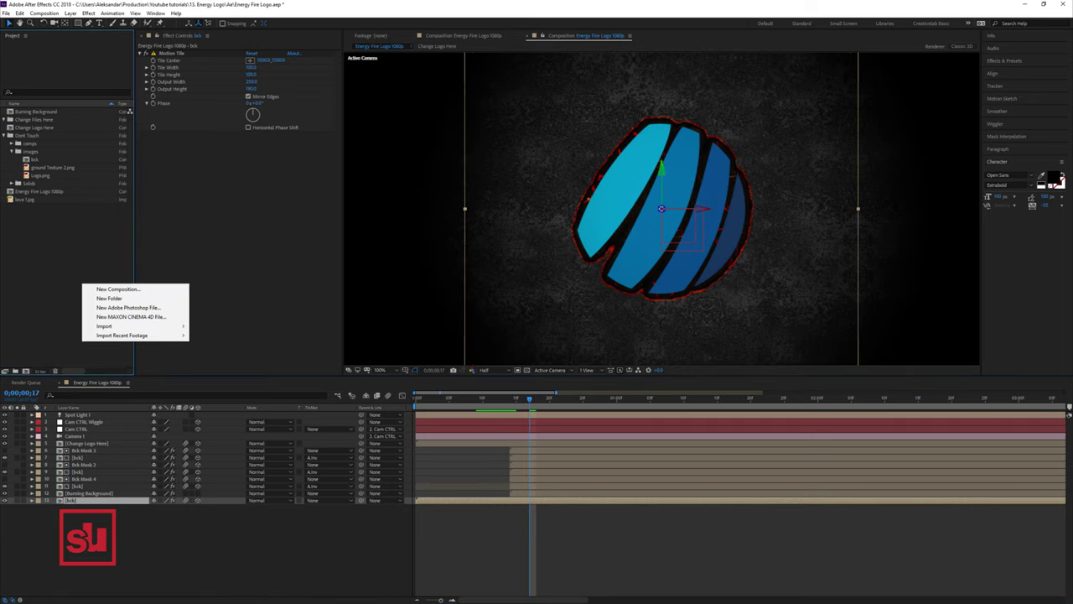
mouse_move(125, 326)
left_click(210, 325)
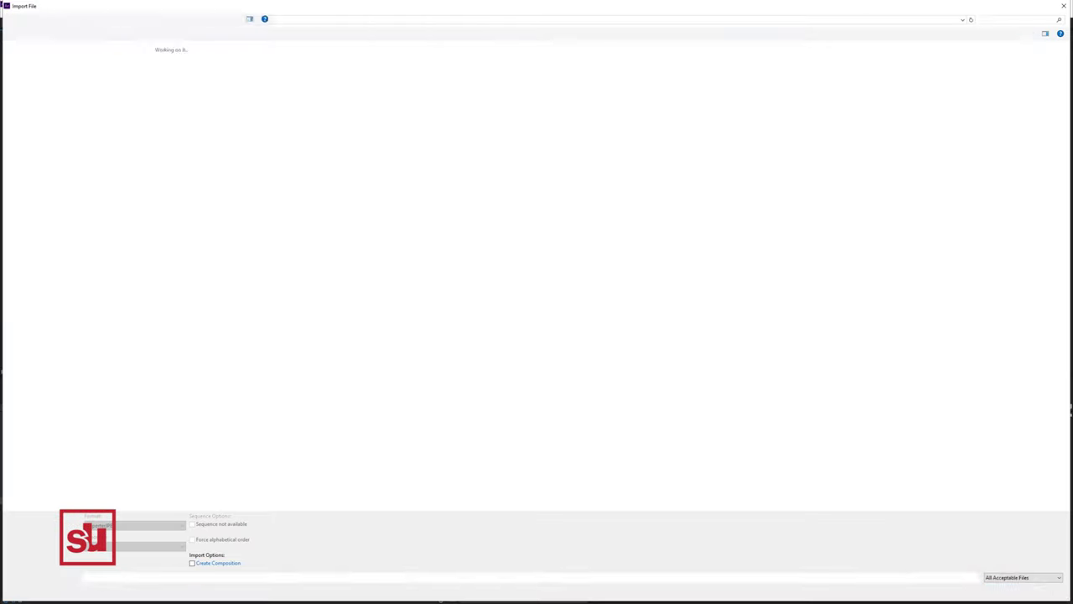
double_click(187, 67)
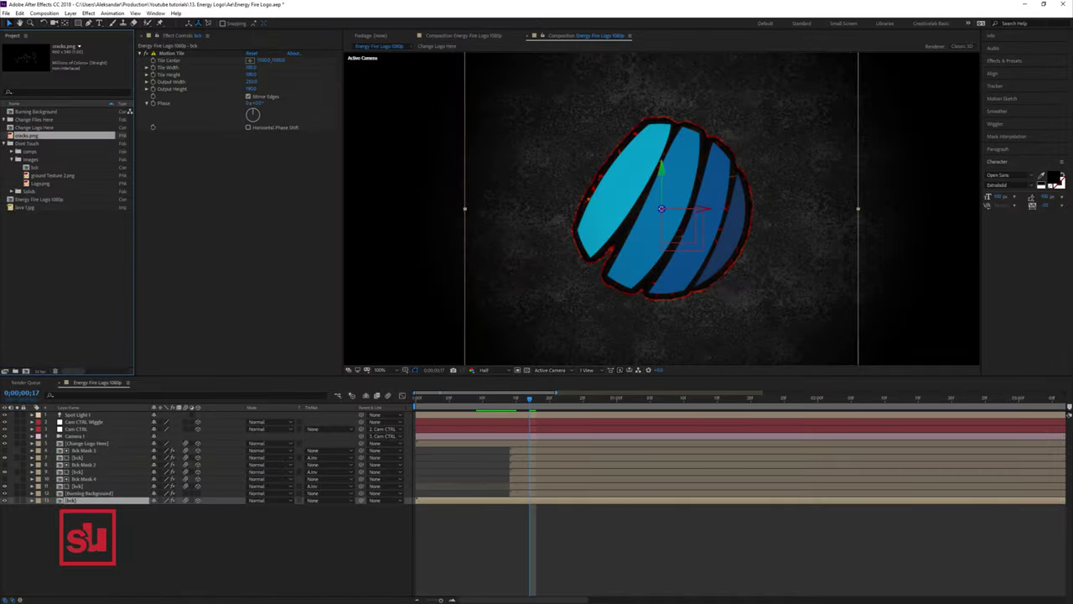
left_click_drag(26, 135, 26, 370)
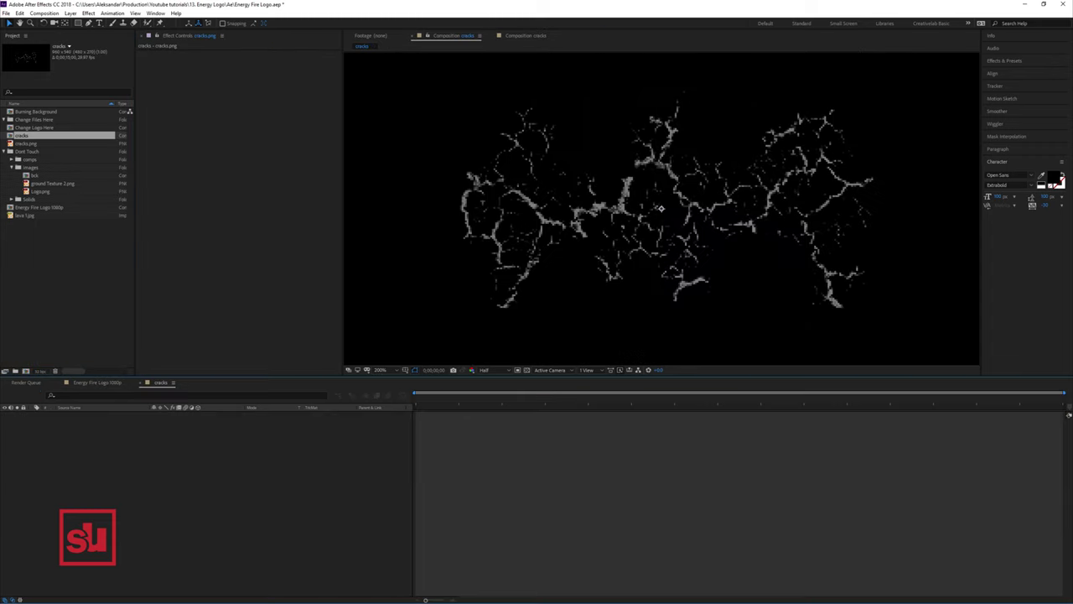
Step: Move cracks.png into the Images folder, then collapse the Images and Dont Touch folders
left_click_drag(26, 144, 30, 168)
left_click(12, 160)
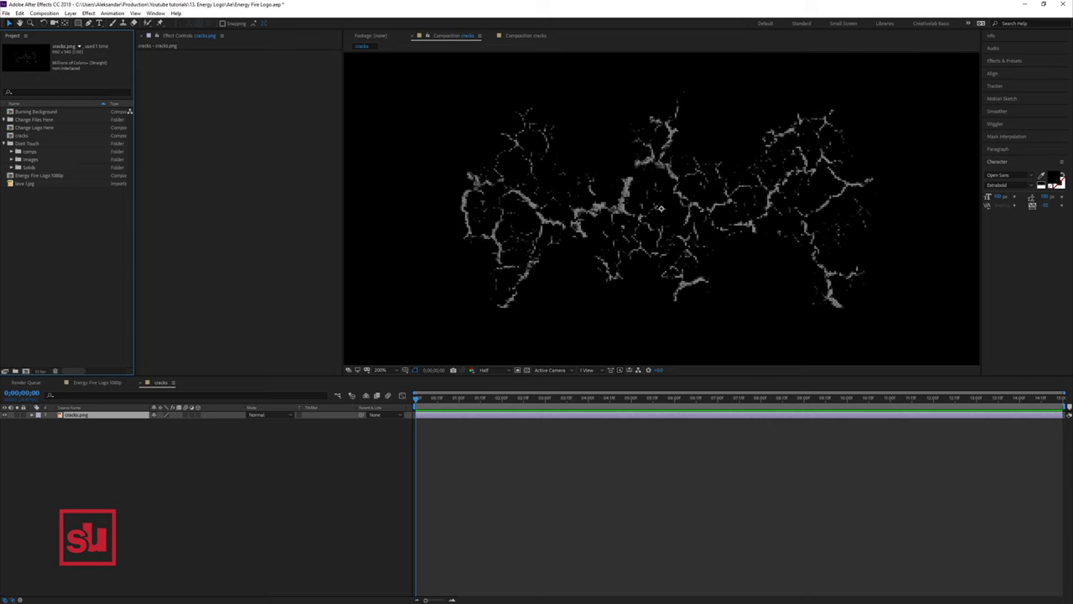
left_click(4, 144)
Step: Add the cracks composition to Energy Fire Logo 1080p directly beneath the Change Logo Here layer
left_click(22, 136)
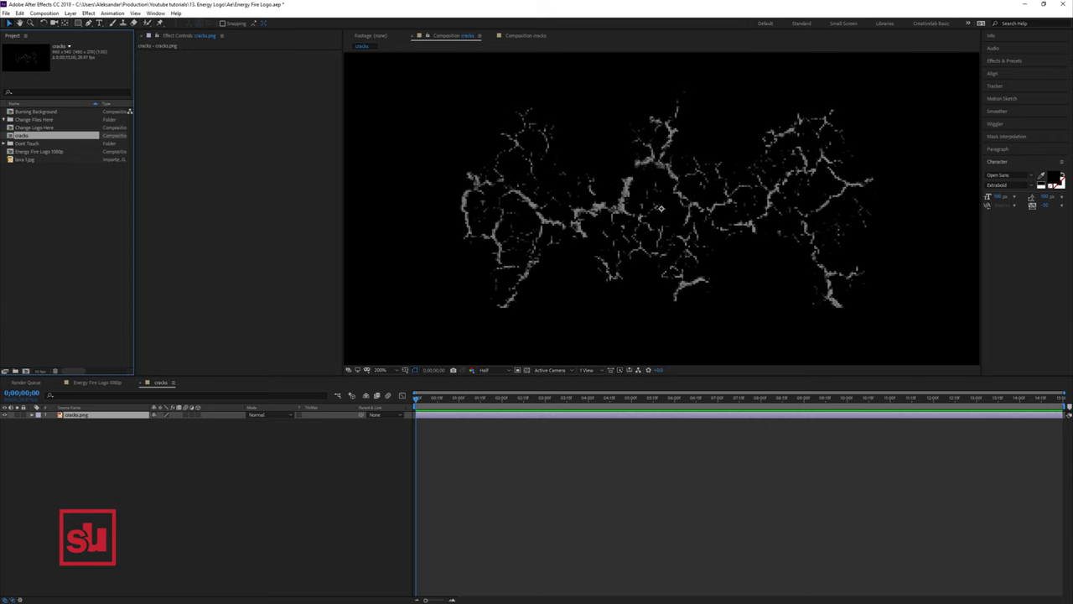
left_click(141, 382)
left_click_drag(21, 136, 101, 449)
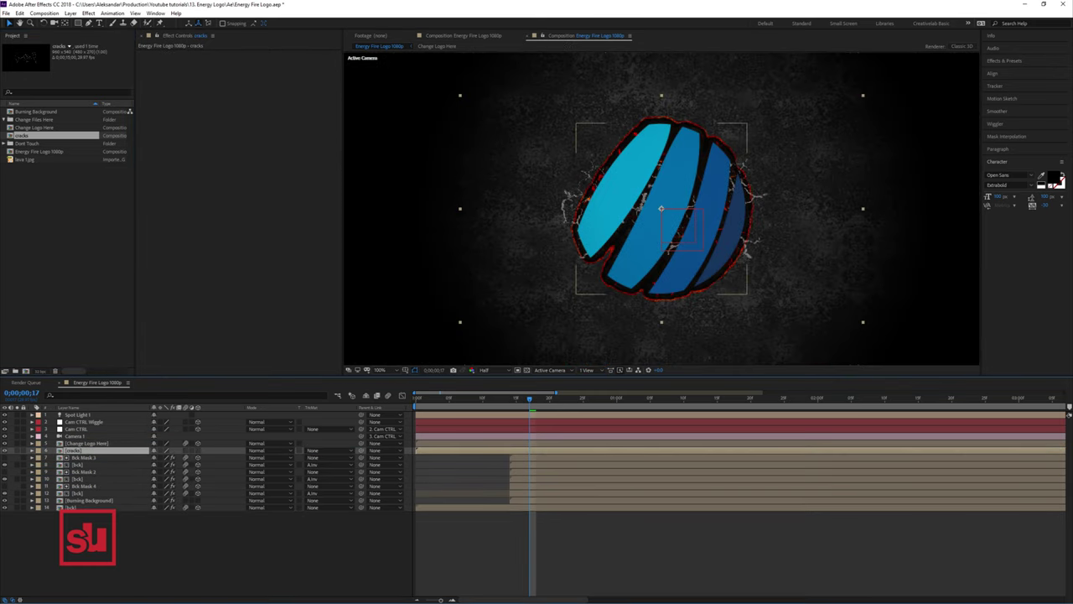
Step: Scale the cracks layer slightly below its original size and position it beside the logo's upper-left edge
left_click_drag(460, 95, 339, 27)
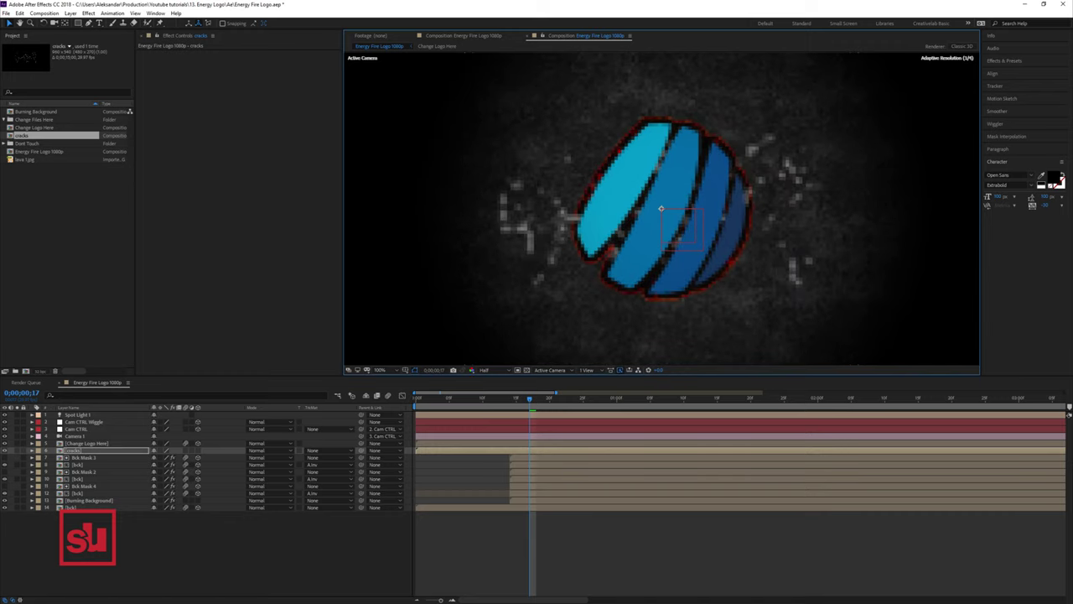
key("comma")
key("period")
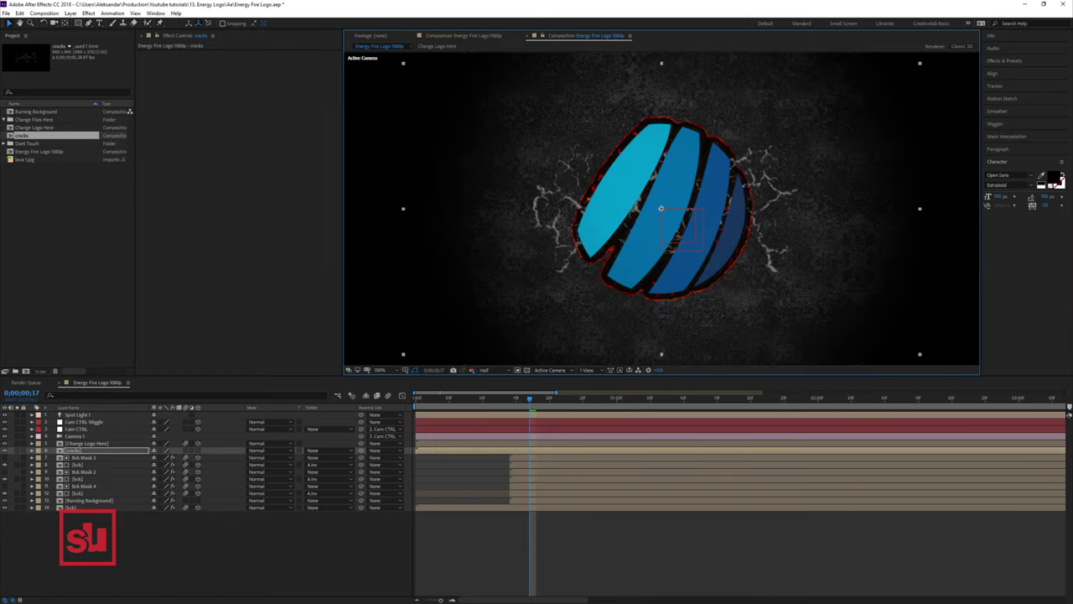
left_click_drag(660, 209, 600, 187)
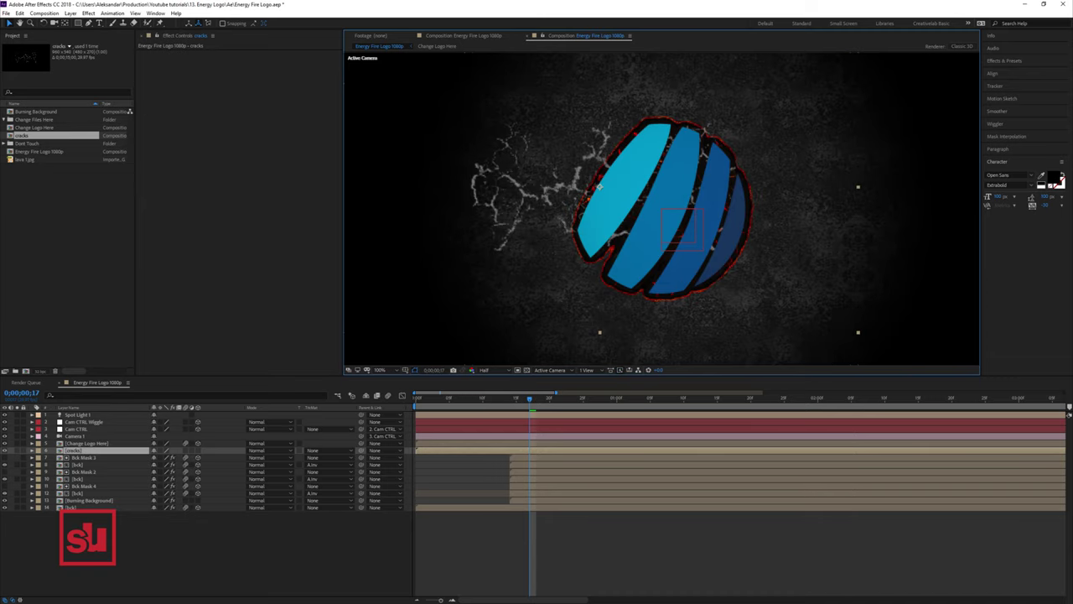
left_click_drag(859, 332, 800, 300)
key("alt+KP_Subtract")
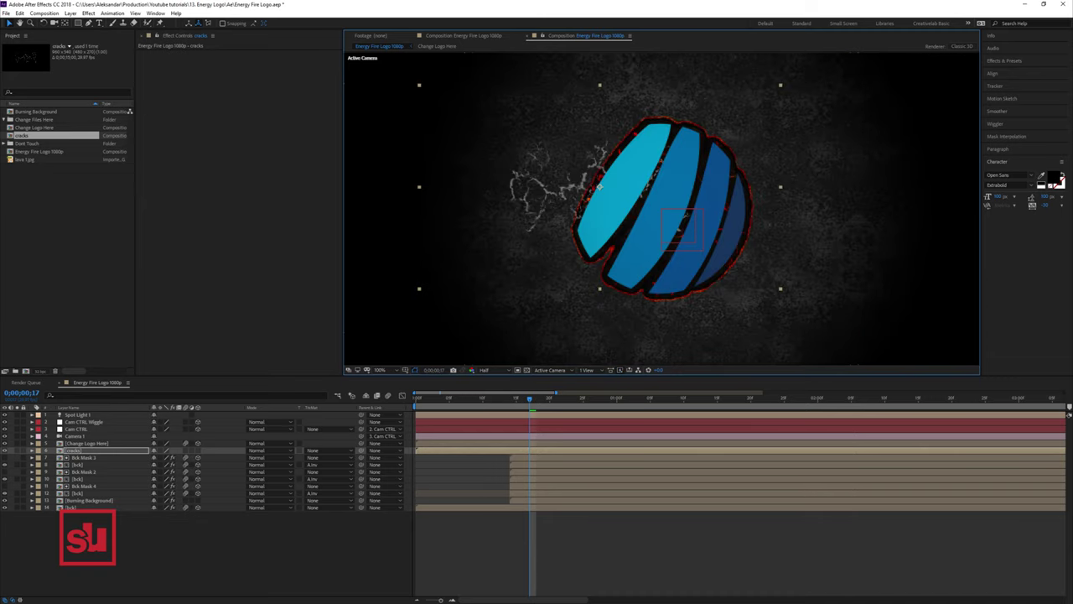
left_click_drag(599, 187, 530, 154)
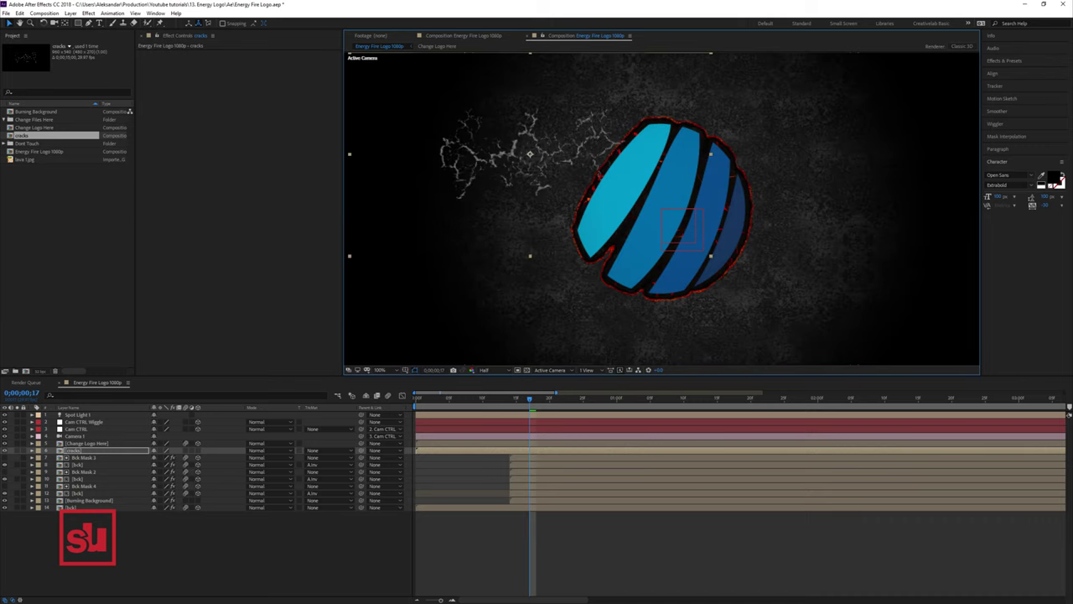
Step: Make the cracks layer 3D, rotate it counterclockwise to follow the logo's upper-left contour, and shift it closer to the edge
key("w")
left_click(198, 450)
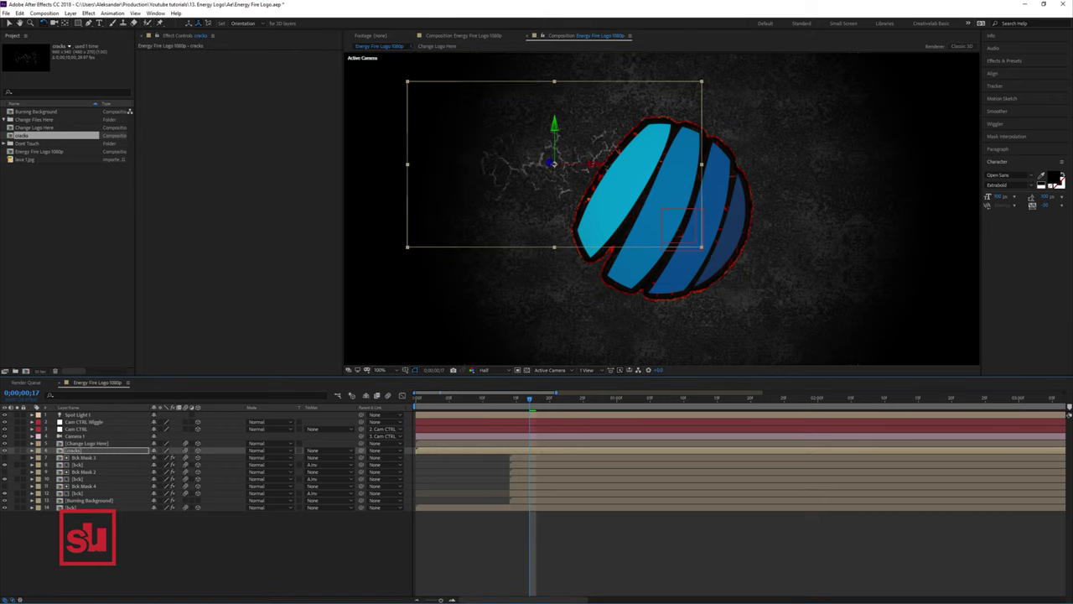
left_click_drag(550, 163, 518, 156)
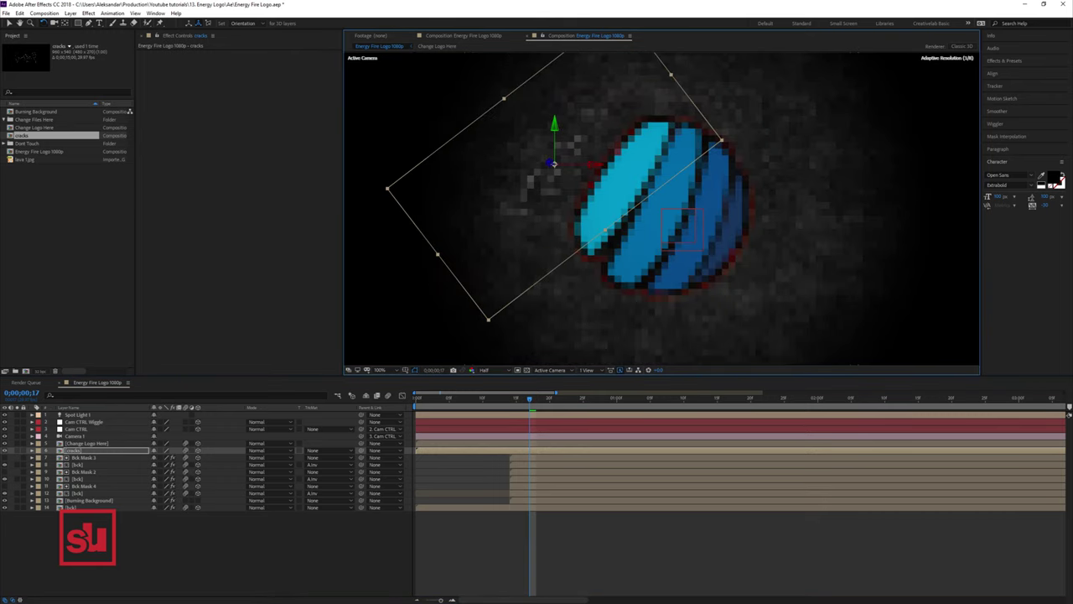
left_click(9, 24)
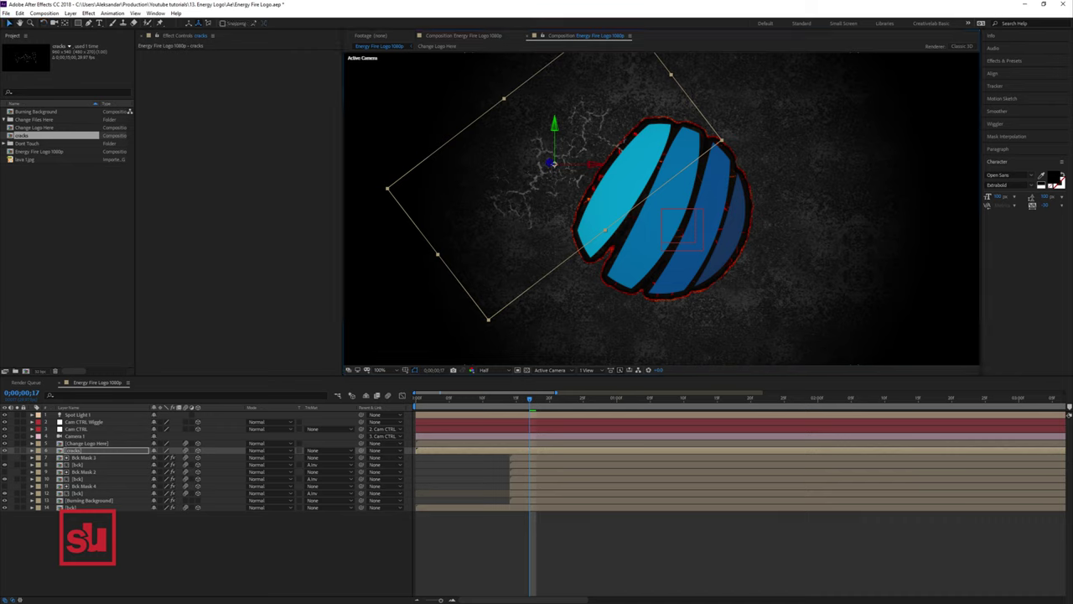
left_click_drag(593, 164, 621, 159)
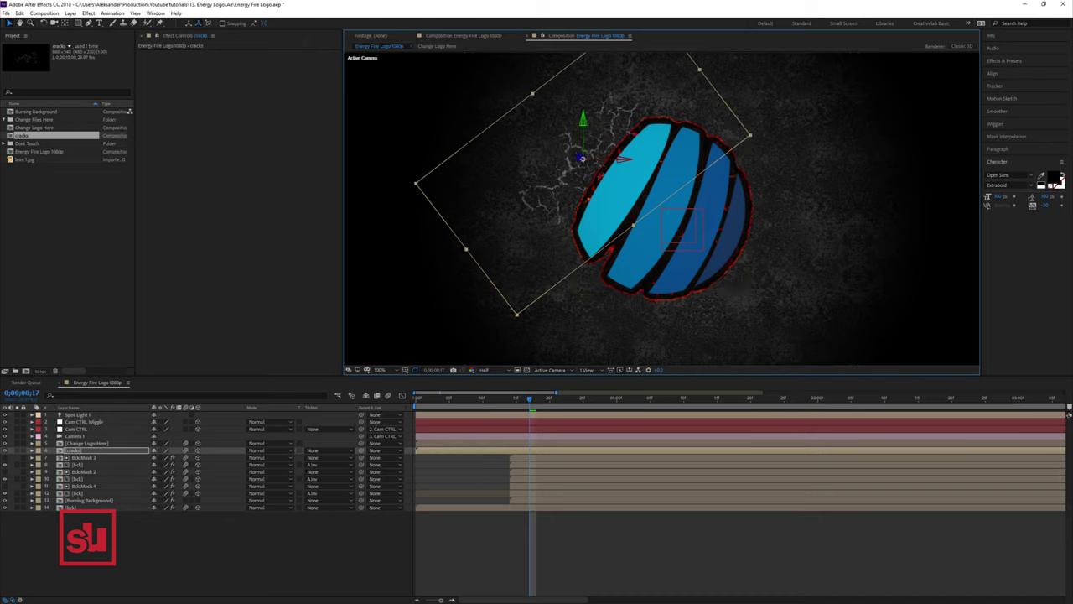
Step: Duplicate the cracks layer, place the copy beside the logo's right edge, and enlarge it slightly
key("ctrl+d")
left_click_drag(622, 158, 774, 234)
key("Return")
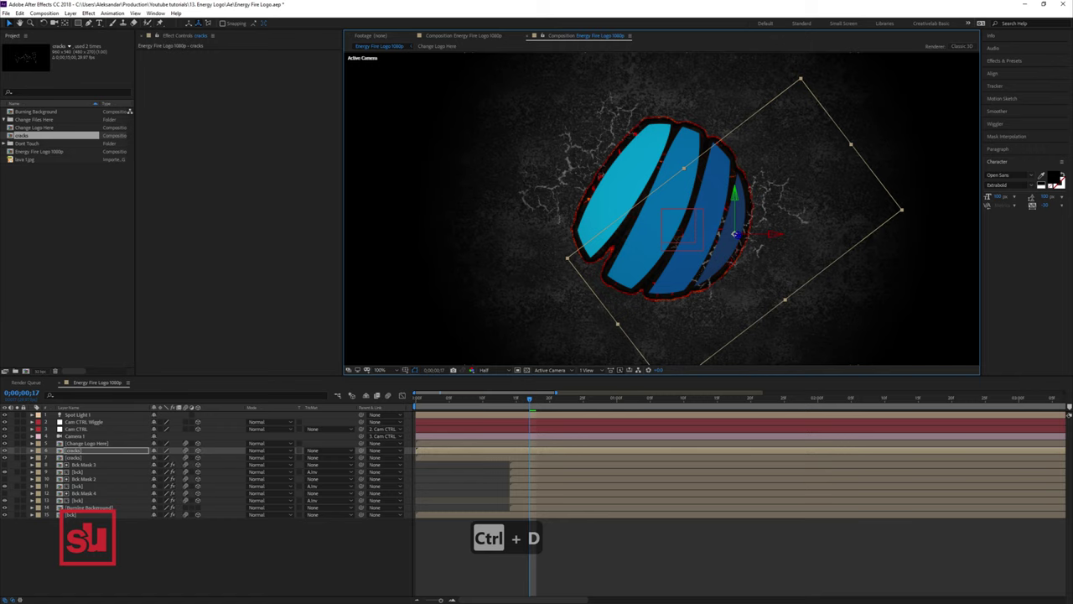
left_click_drag(902, 210, 945, 204)
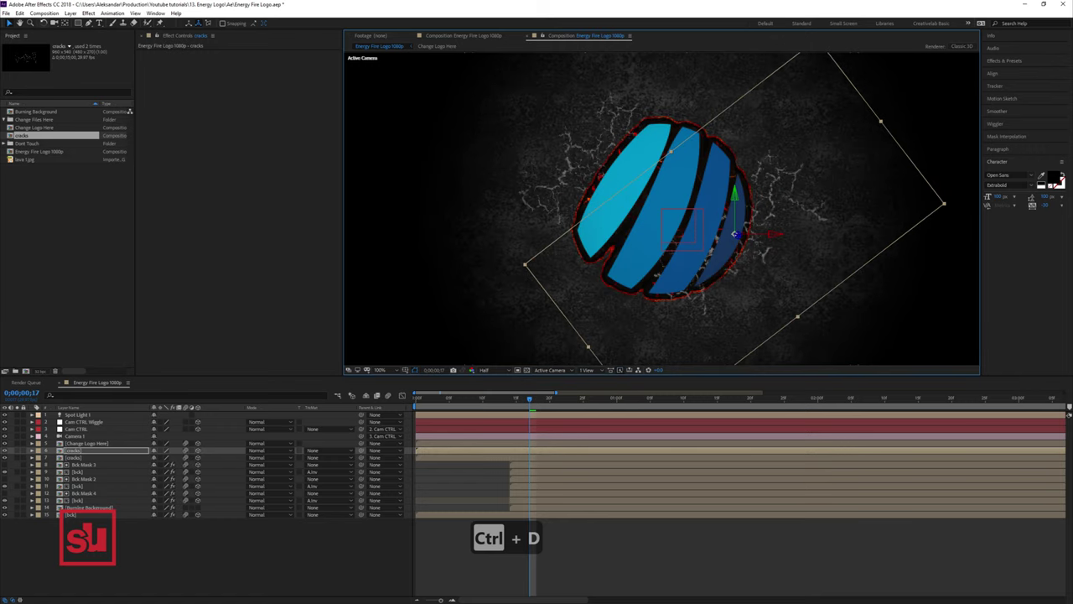
Step: Rotate the duplicated cracks to follow the logo's lower-right contour and shift them slightly outward
key("w")
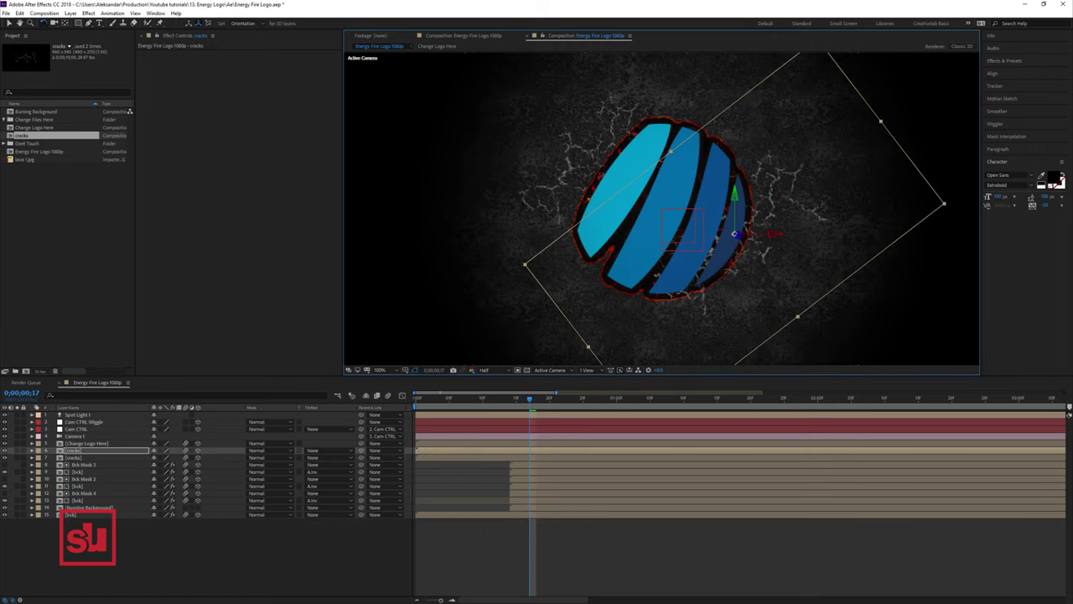
left_click_drag(737, 235, 861, 236)
key("v")
left_click_drag(734, 235, 754, 235)
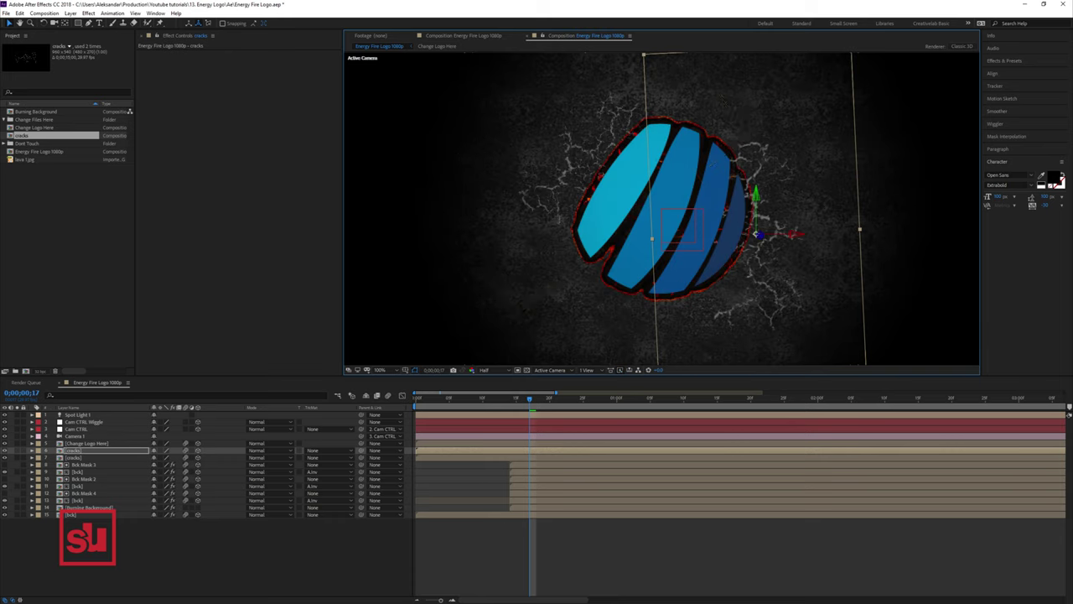
Step: Duplicate the right-hand cracks layer, place the copy at the logo's bottom edge, and rotate it to follow the lower contour
key("ctrl+d")
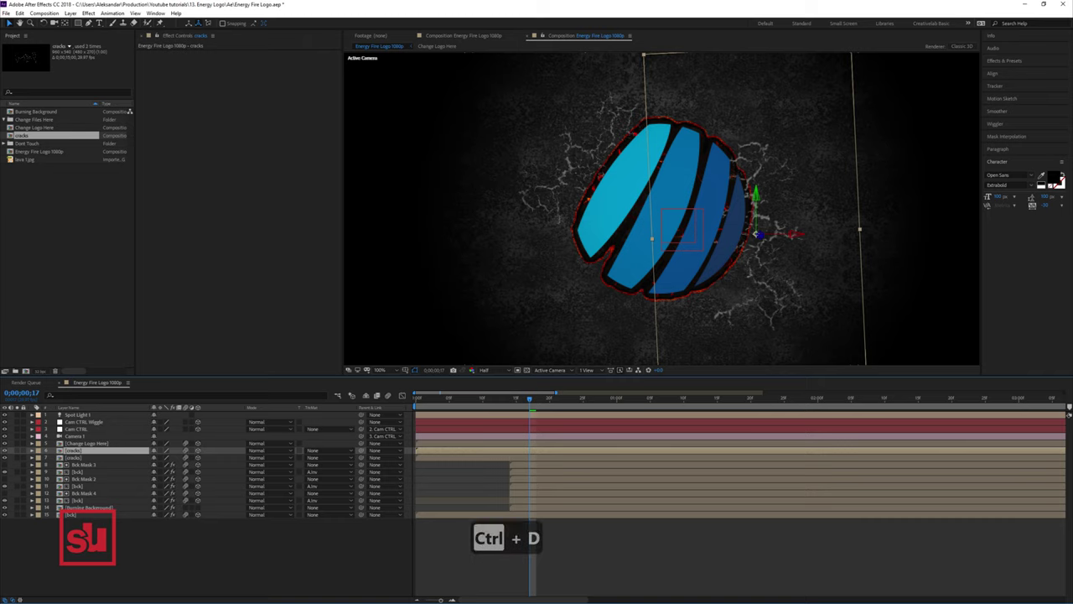
left_click_drag(757, 234, 705, 304)
key("w")
key("v")
Step: Pre-compose the three cracks layers as Cracks All Nested, moving all attributes into the new composition
left_click(74, 464)
left_click(74, 450, "shift")
key("ctrl+shift+c")
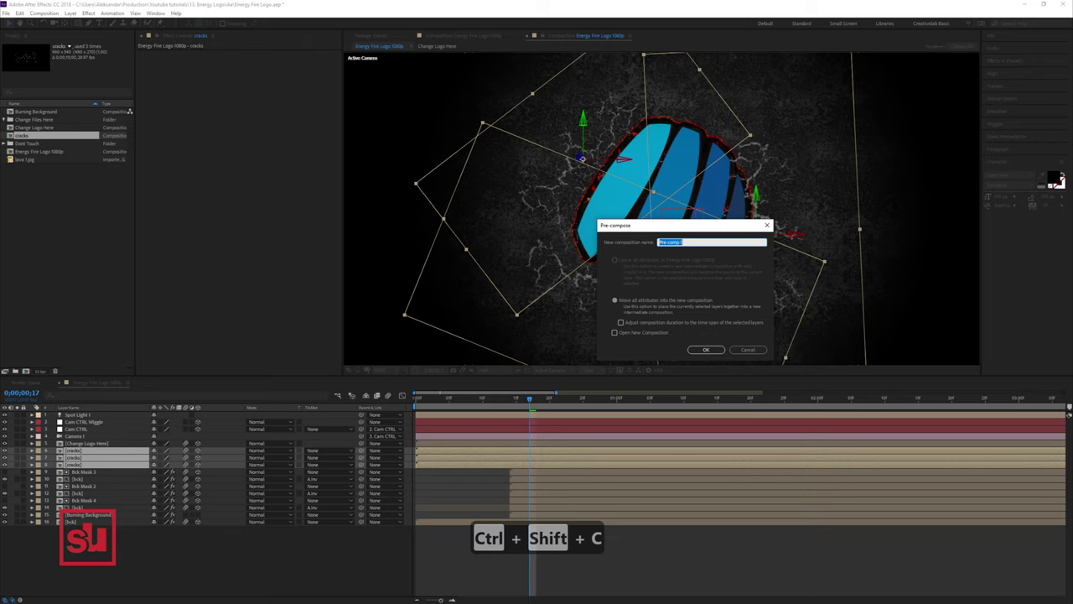
type("Cracks")
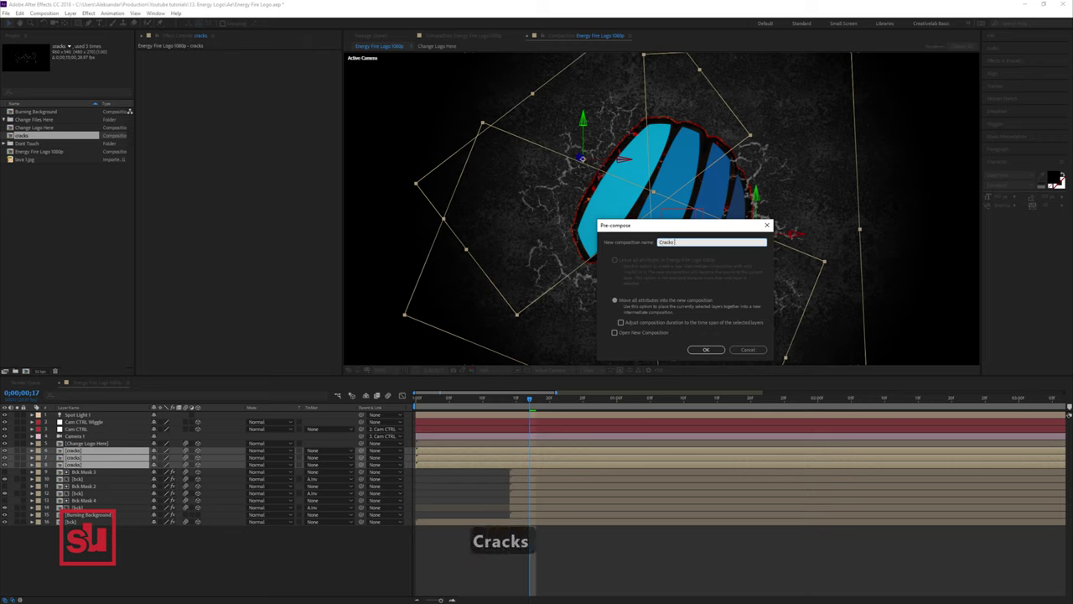
type(" All Nested")
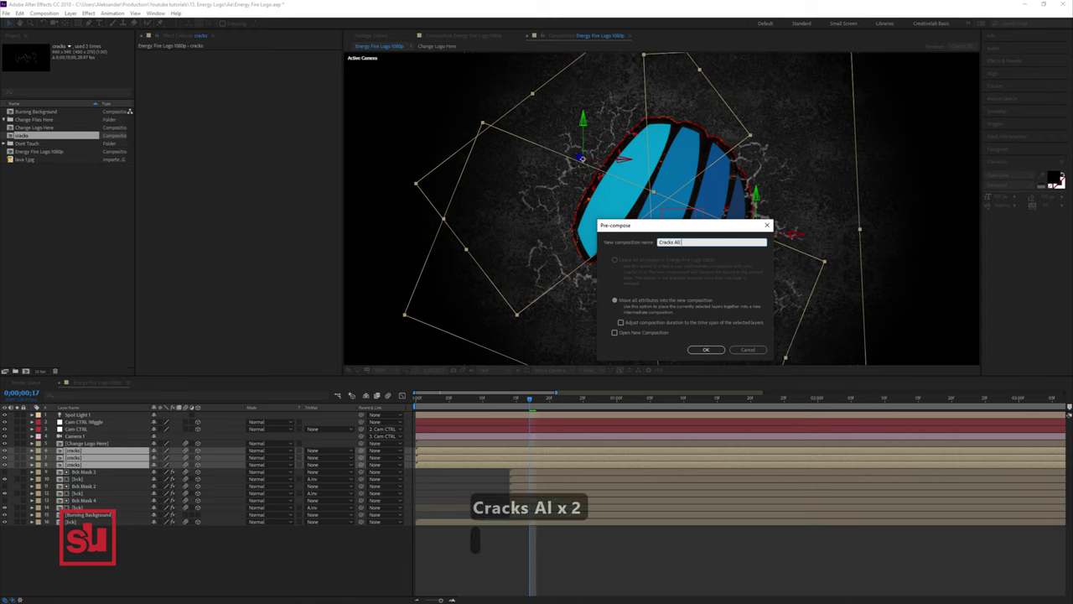
key("Return")
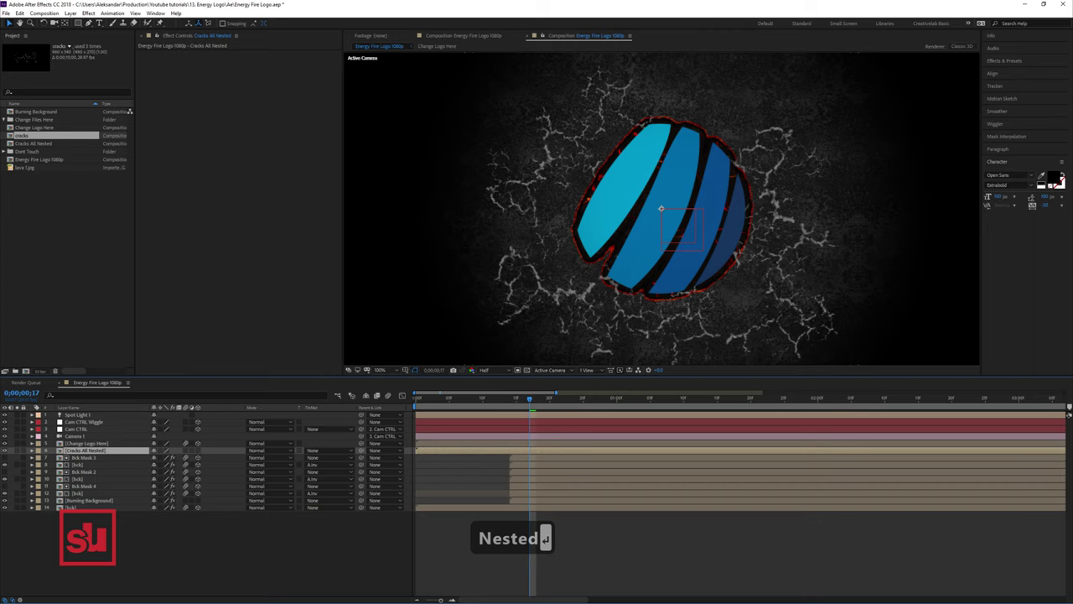
Step: Make the Cracks All Nested layer 3D and enable motion blur and collapsed transformations for it
left_click(198, 450)
left_click(186, 444)
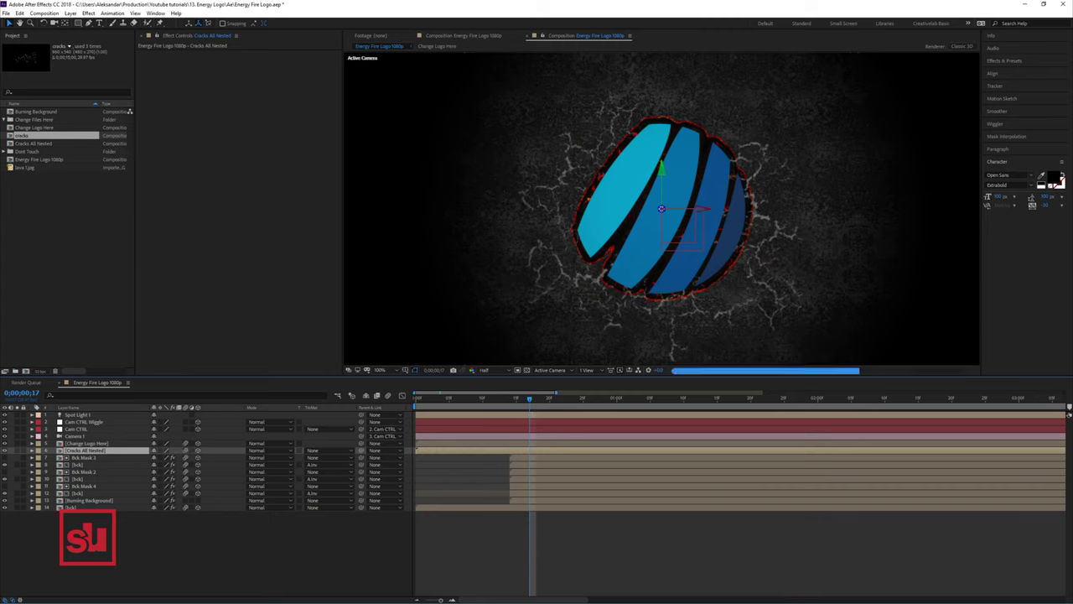
left_click(160, 450)
left_click(86, 450)
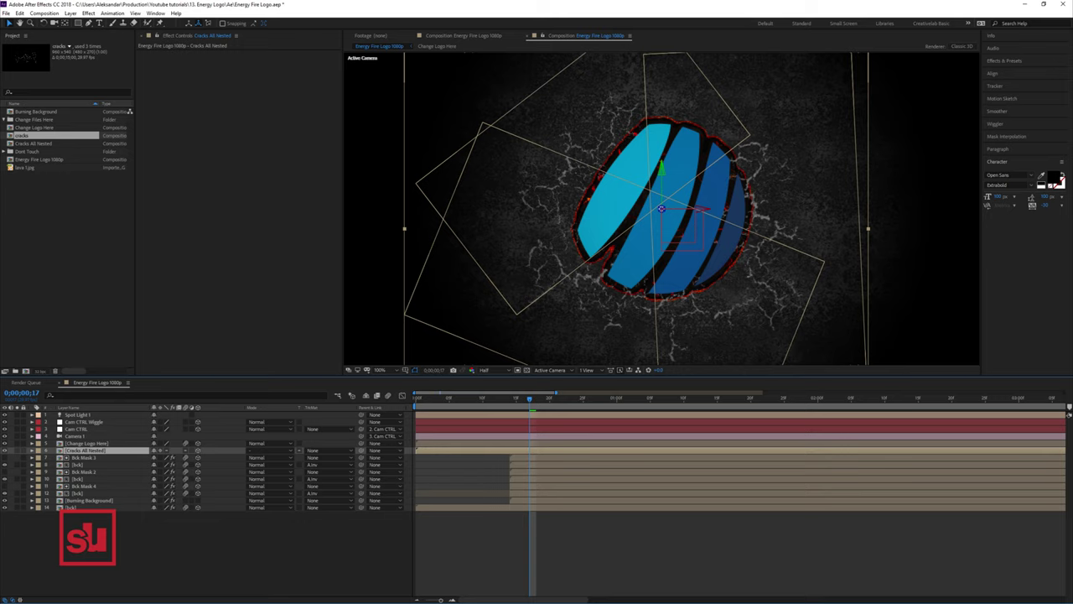
Step: Trim Cracks All Nested to start at frame 14 and animate its scale from a reduced size there to 100% at frame 17
left_click_drag(453, 450, 513, 450)
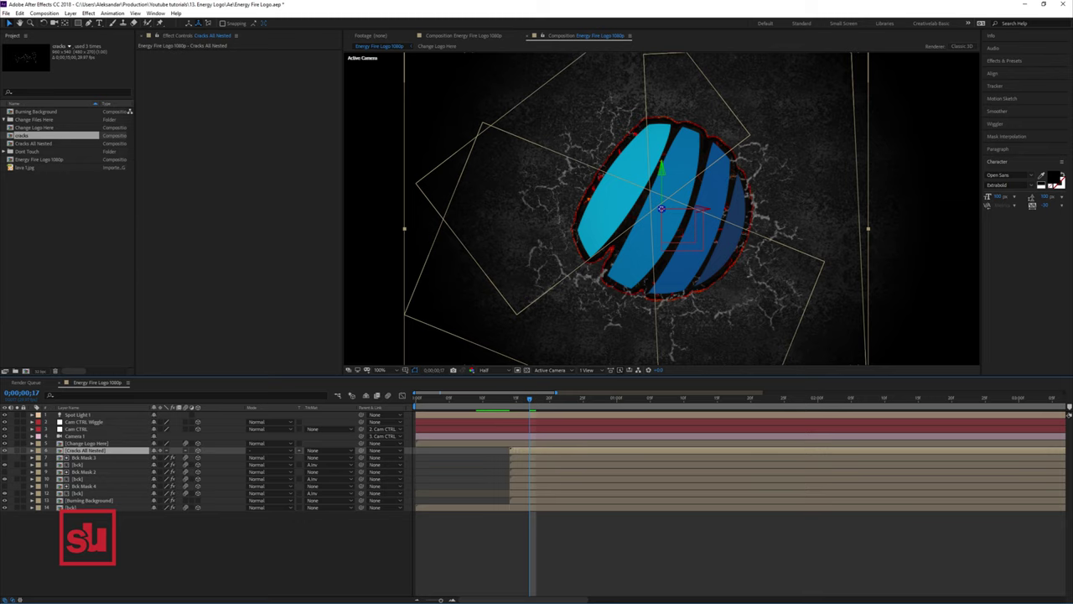
key("s")
left_click(53, 458)
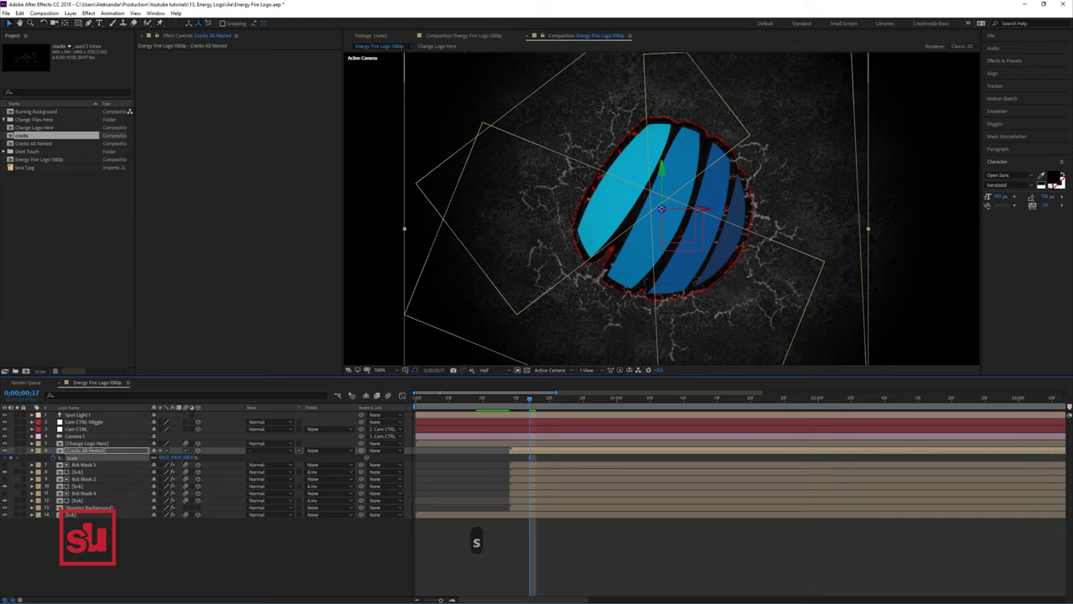
left_click_drag(529, 399, 516, 398)
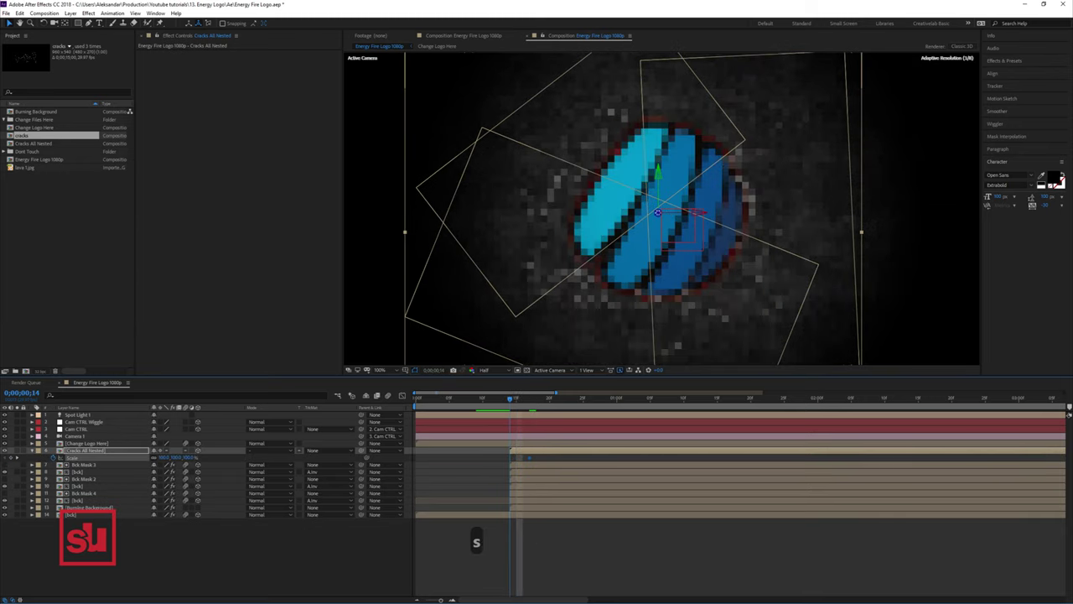
key("Page_Up")
left_click_drag(862, 232, 682, 215)
Step: Preview the crack growth repeatedly and shift the Cracks All Nested layer with its scale keyframes slightly earlier
key("KP_0")
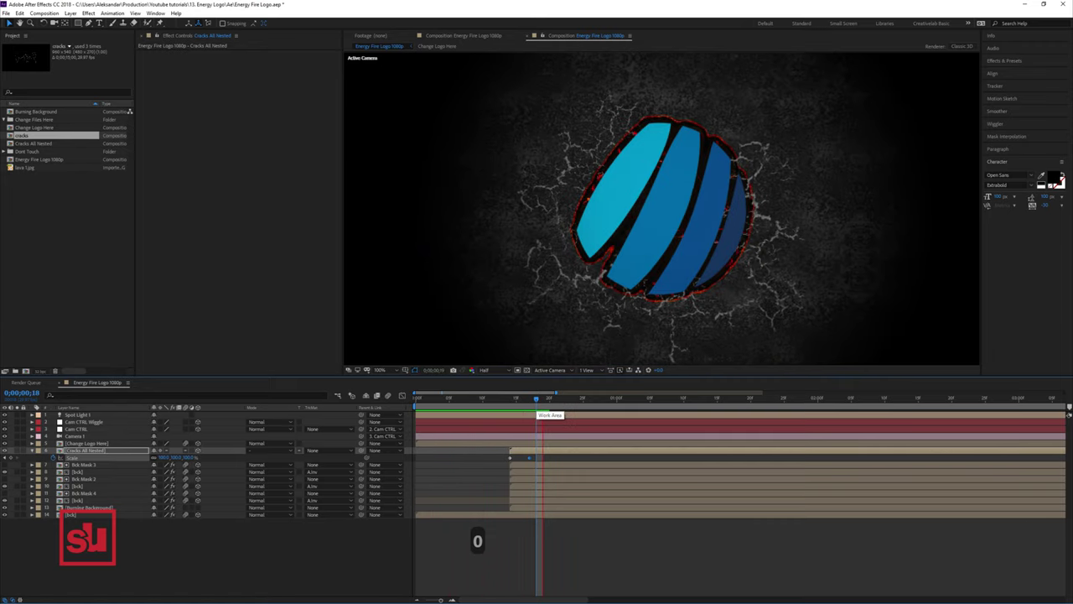
key("KP_0")
key("KP_0")
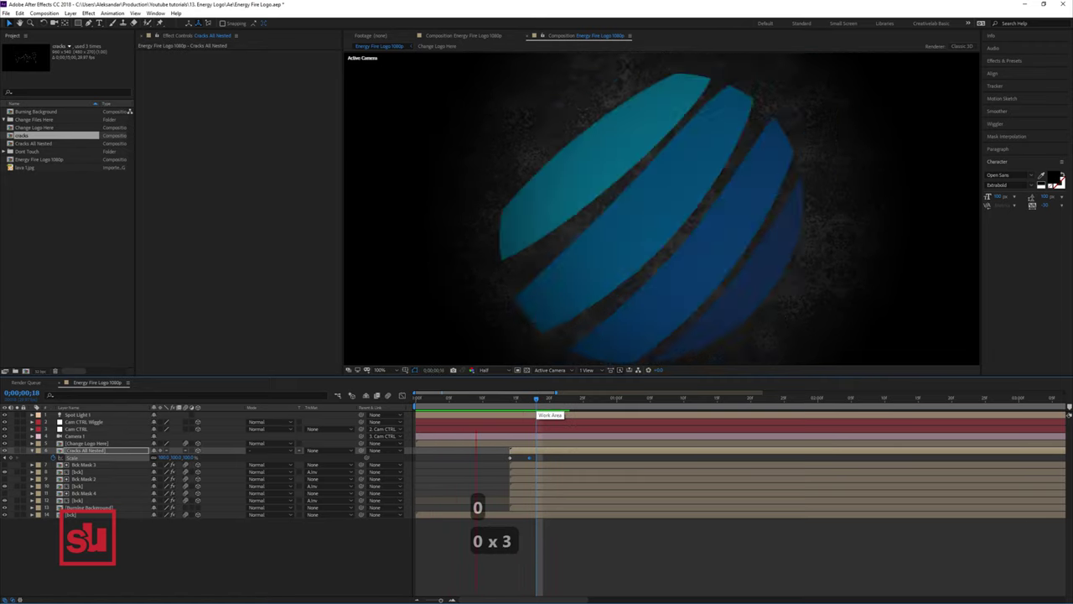
key("KP_0")
key("KP_0")
key("KP_0")
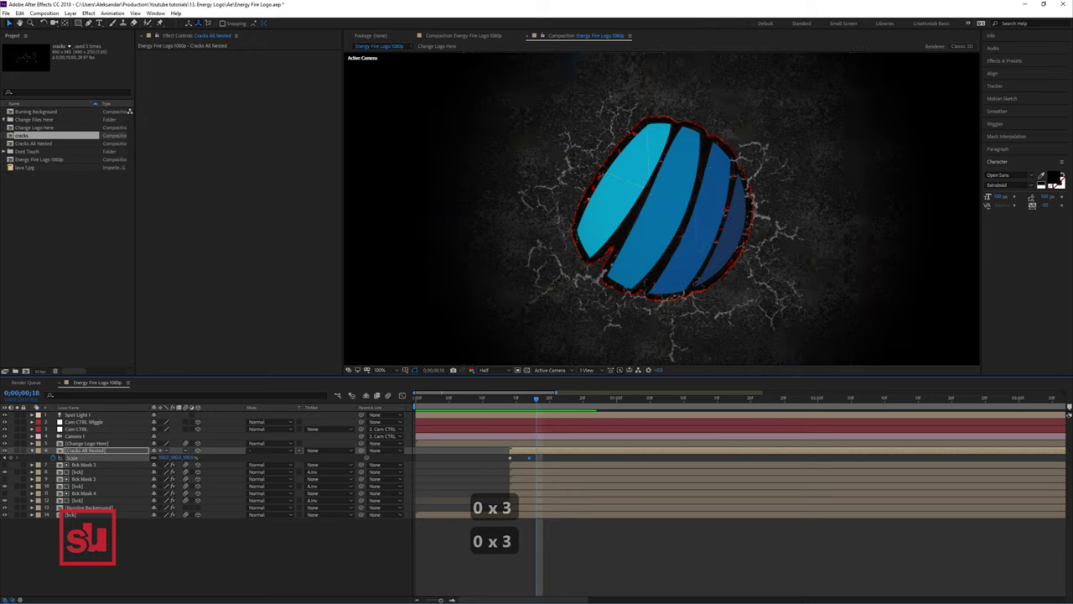
key("KP_0")
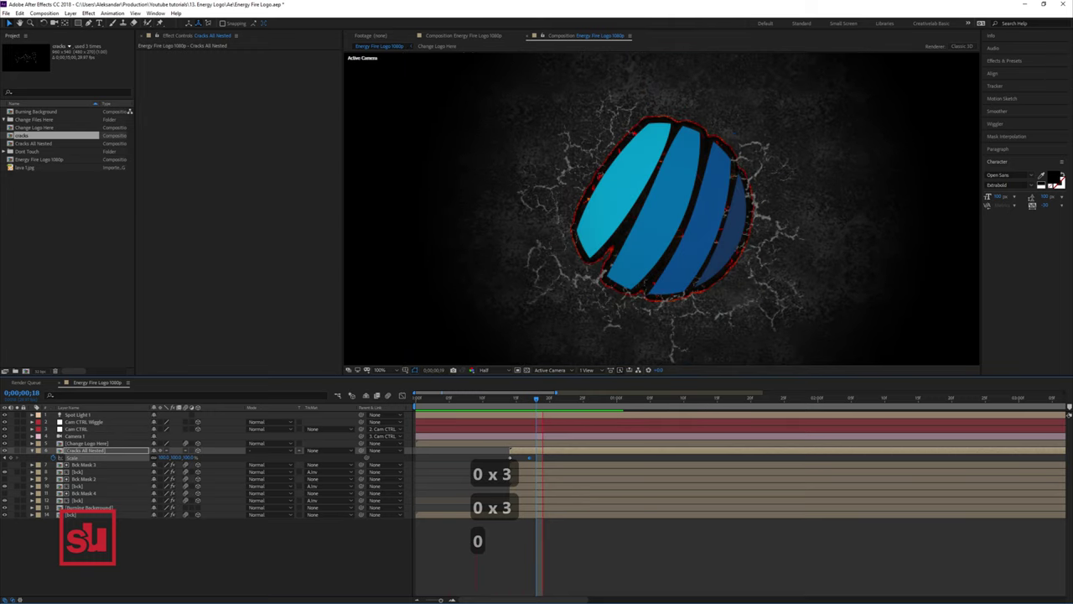
key("KP_0")
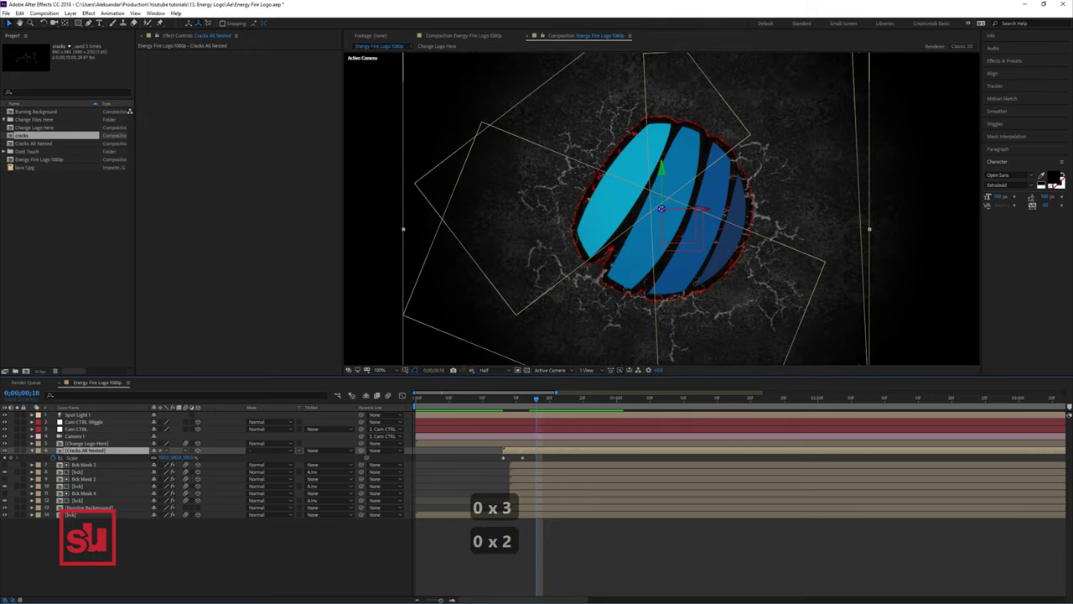
Step: Duplicate a Bck Mask layer directly above Cracks All Nested and use the copy as its alpha inverted matte
key("ctrl+d")
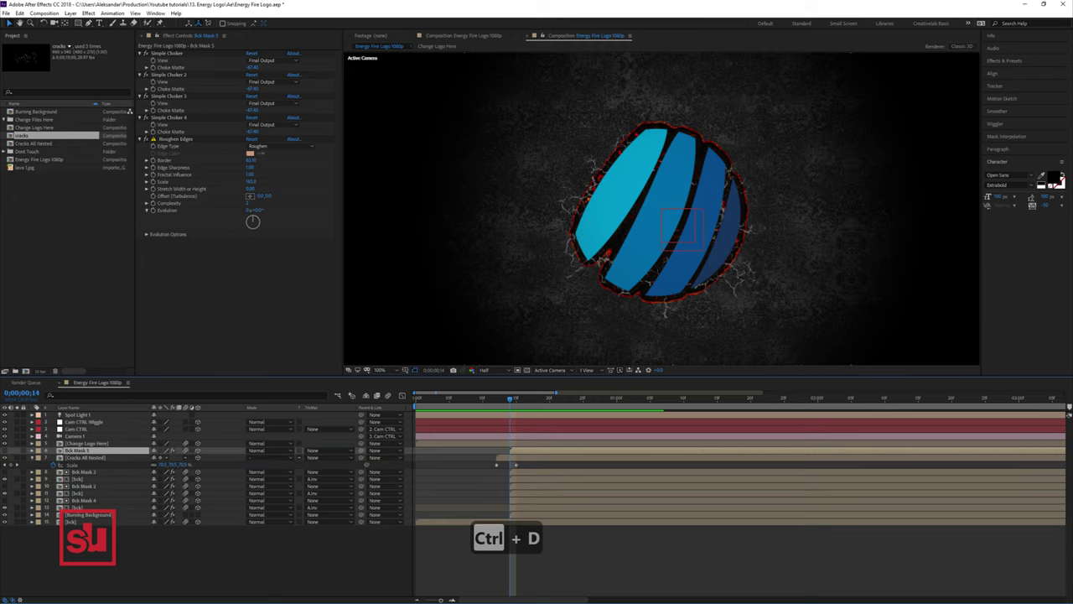
left_click(89, 458)
left_click(328, 458)
left_click(356, 488)
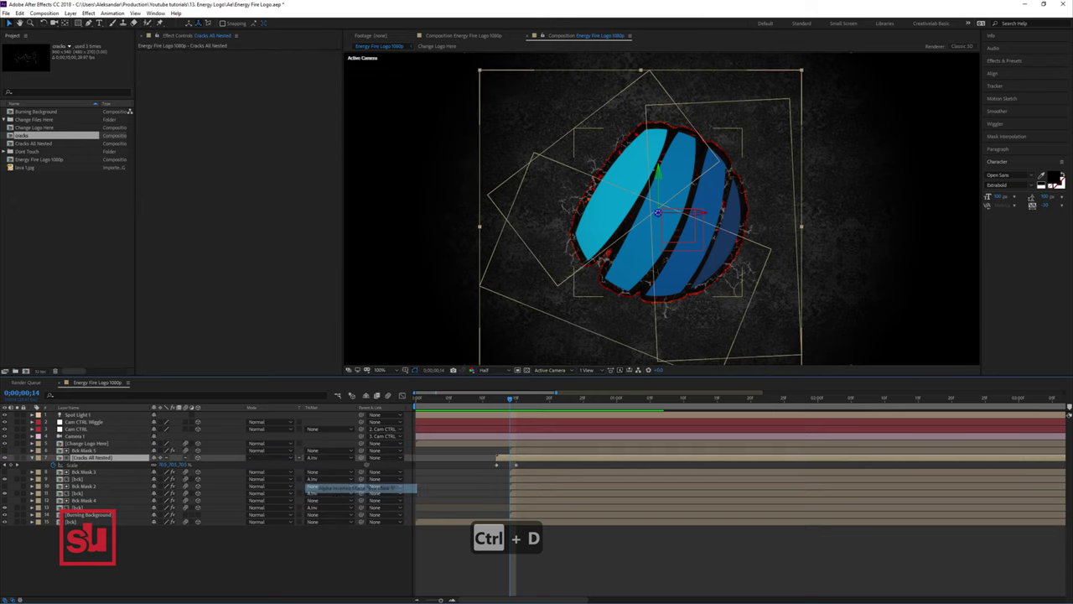
Step: At frame 17, clear the trial effects from Cracks All Nested and add a Tint that maps white to orange FF6C00
left_click_drag(510, 398, 529, 398)
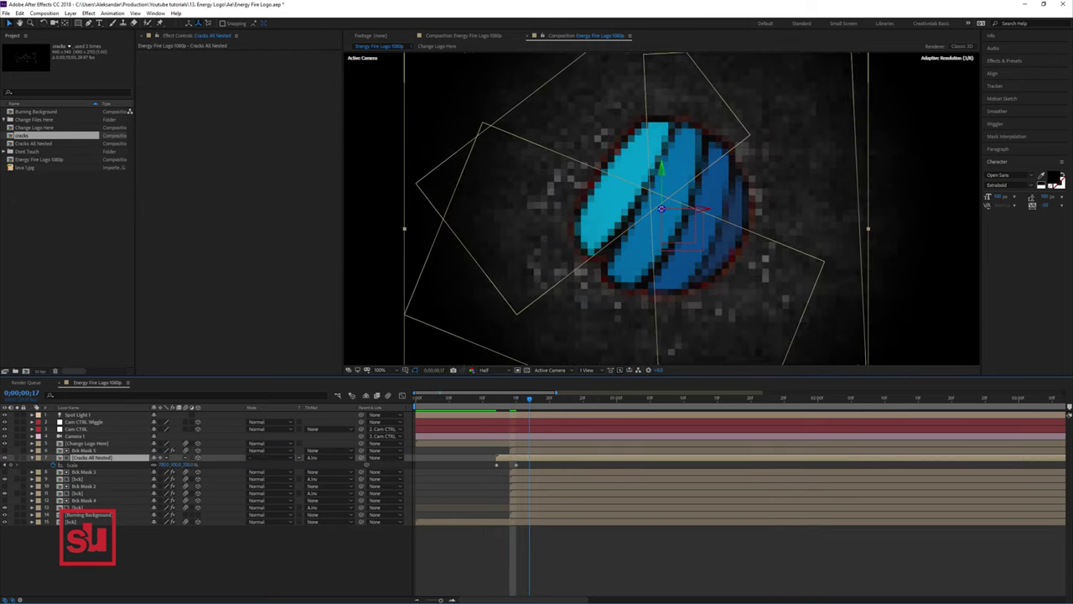
key("Delete")
key("Delete")
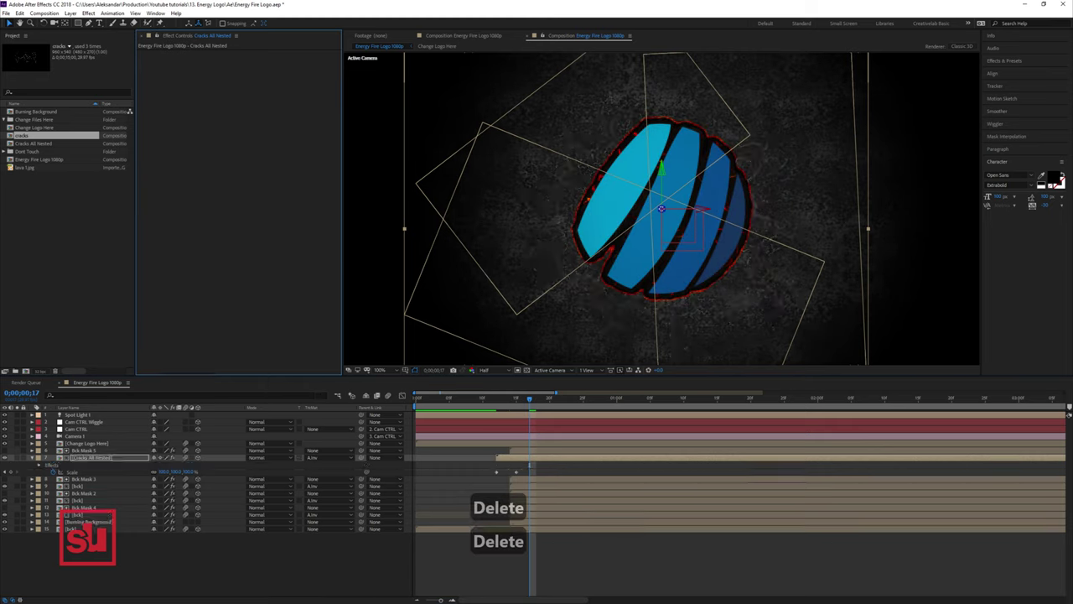
right_click(163, 58)
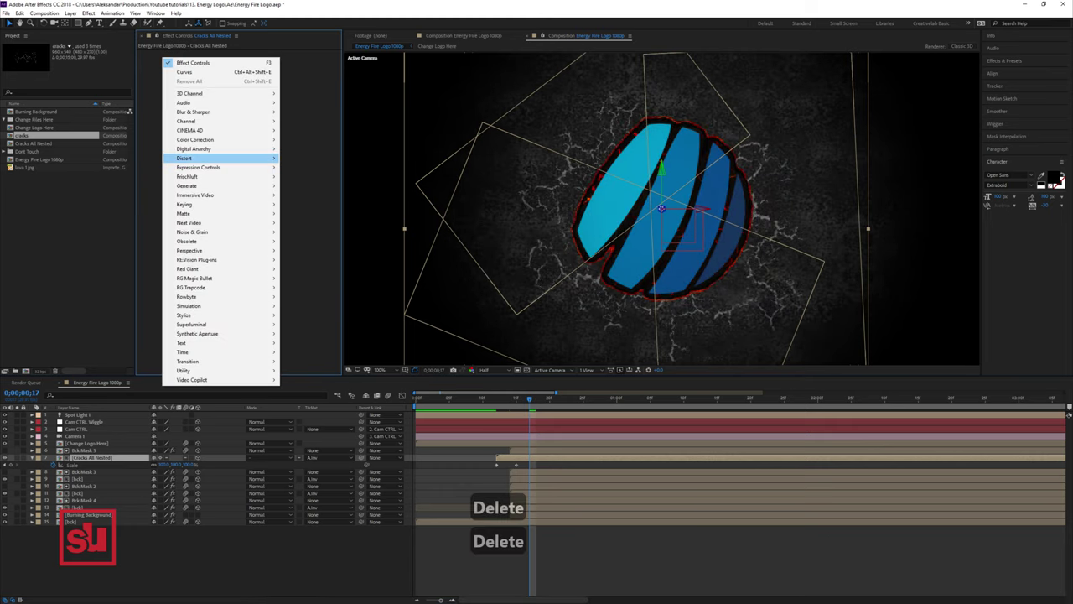
mouse_move(195, 139)
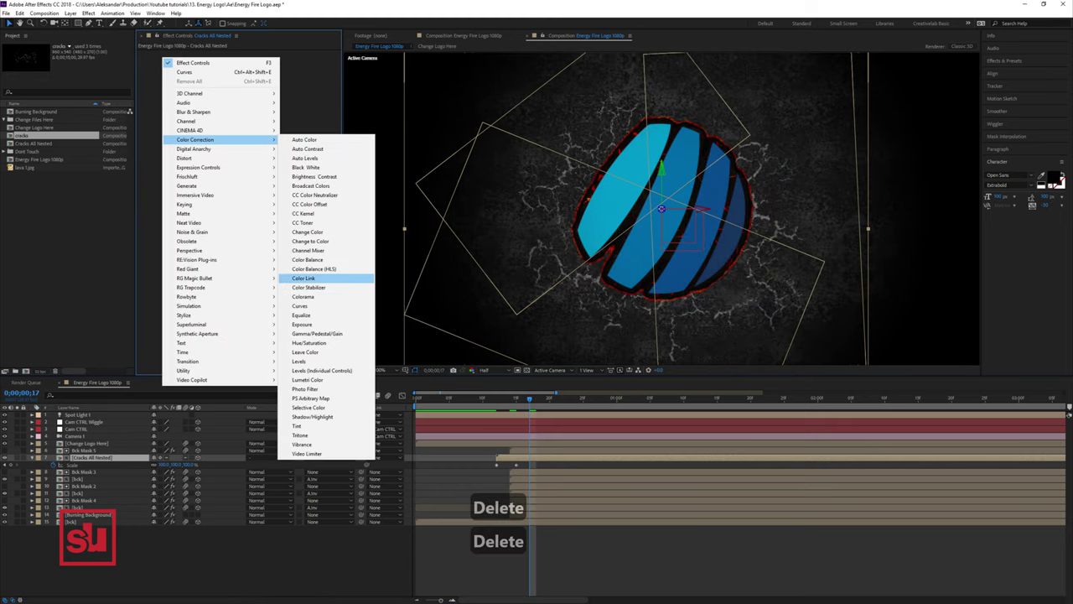
left_click(296, 426)
left_click(250, 67)
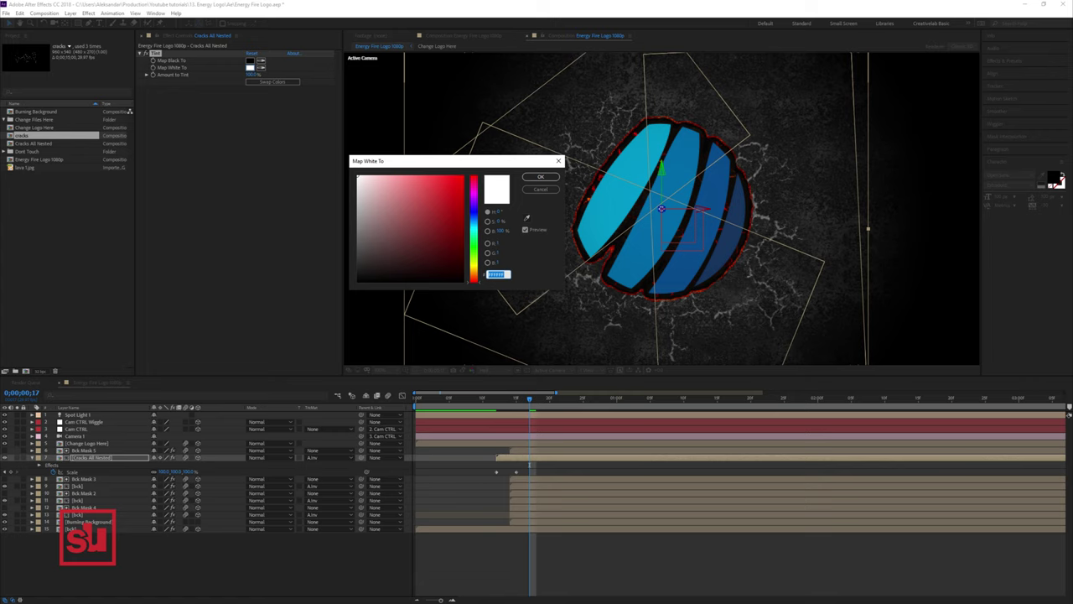
left_click_drag(474, 271, 474, 274)
left_click(463, 176)
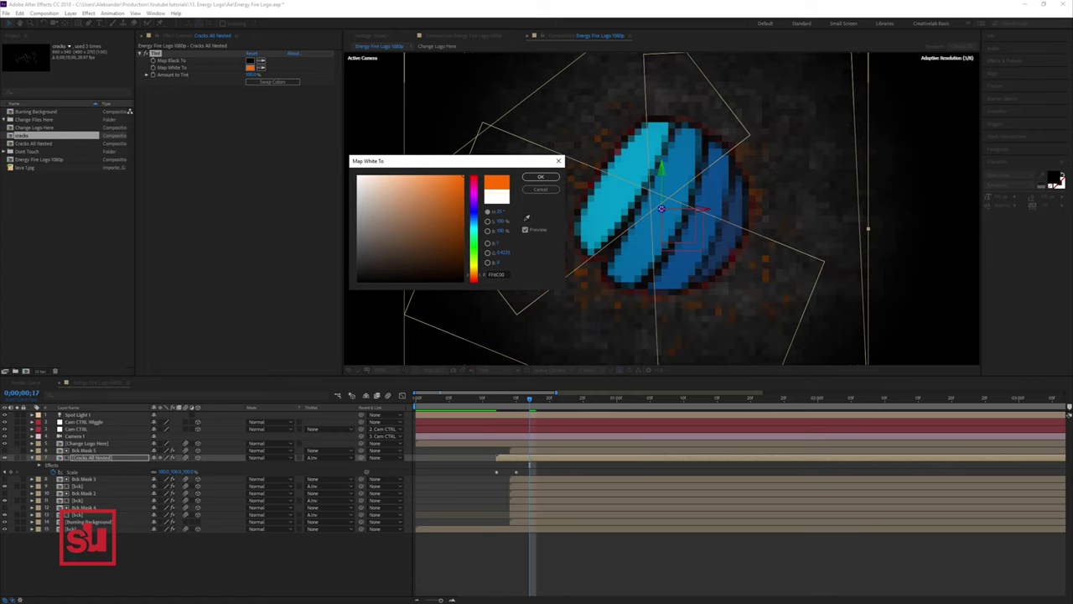
left_click(541, 177)
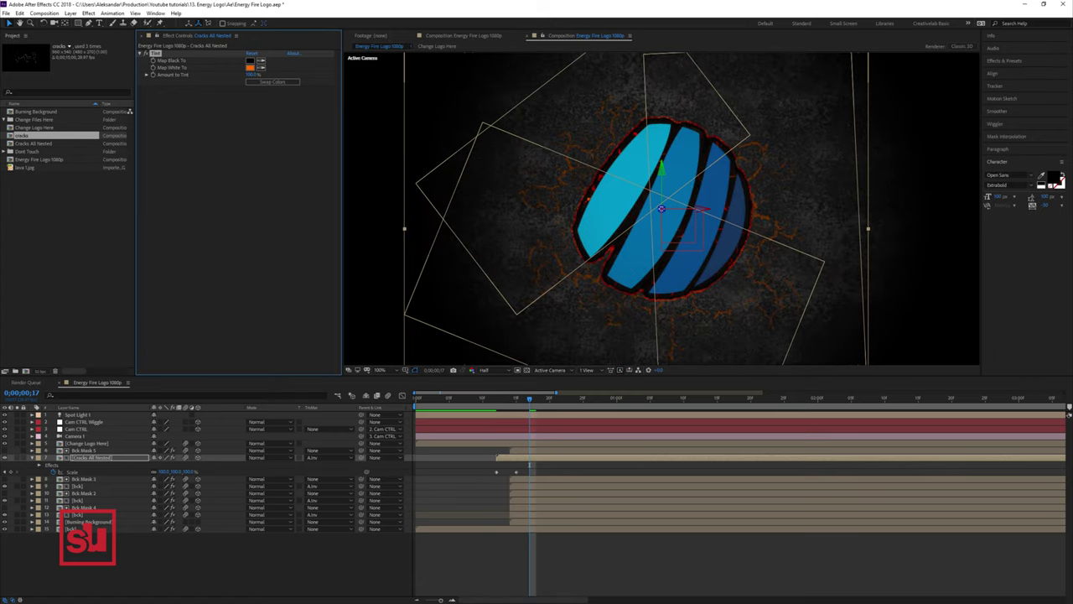
Step: Add a Glow effect to Cracks All Nested and lower its glow threshold and radius
right_click(186, 121)
mouse_move(206, 378)
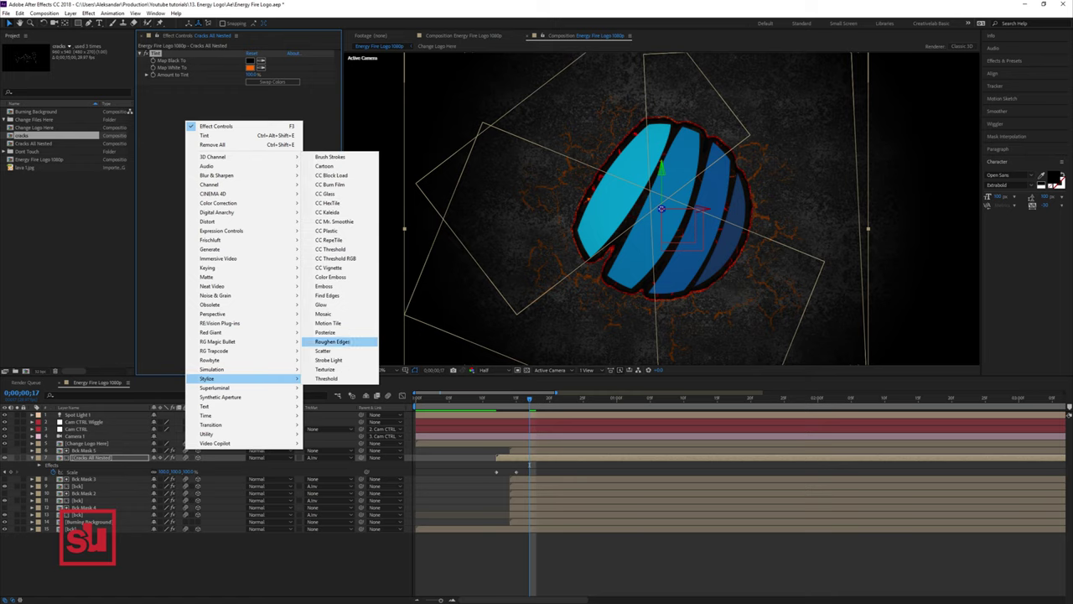
left_click(321, 304)
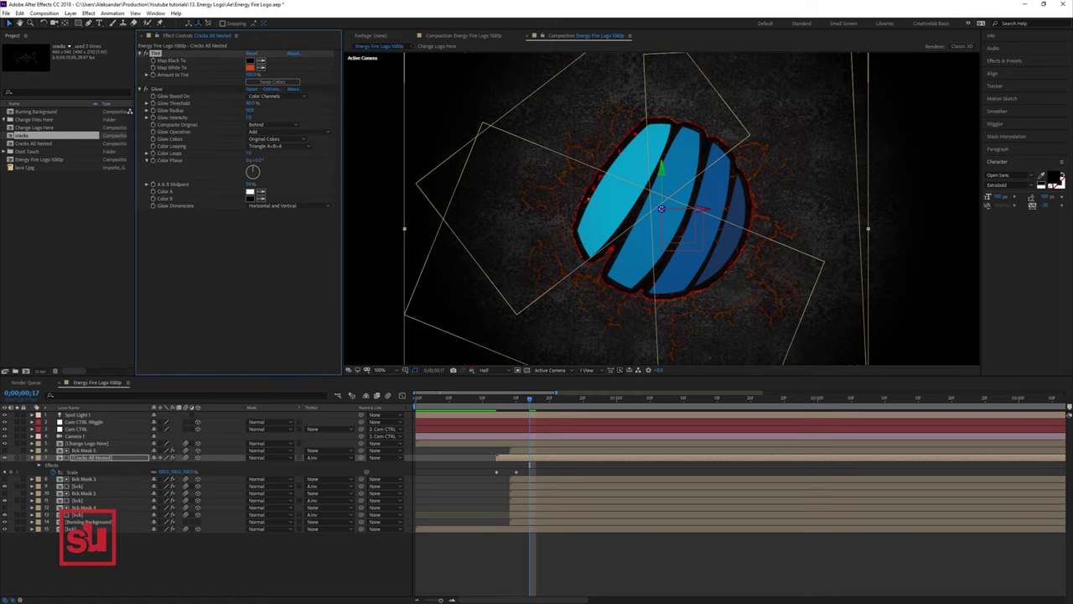
left_click_drag(250, 104, 232, 104)
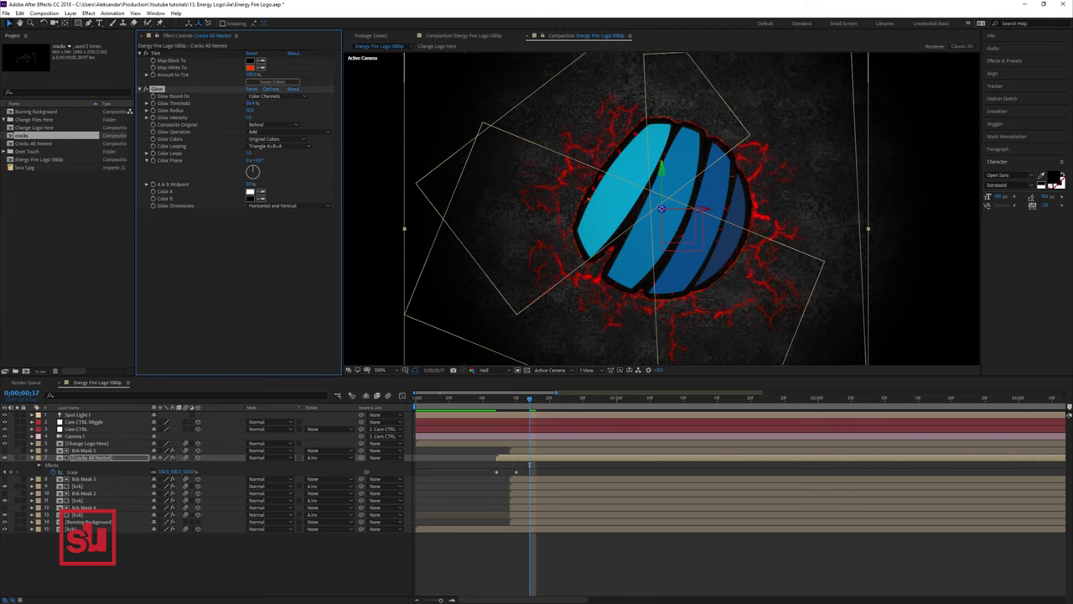
left_click(250, 109)
left_click_drag(250, 110, 240, 110)
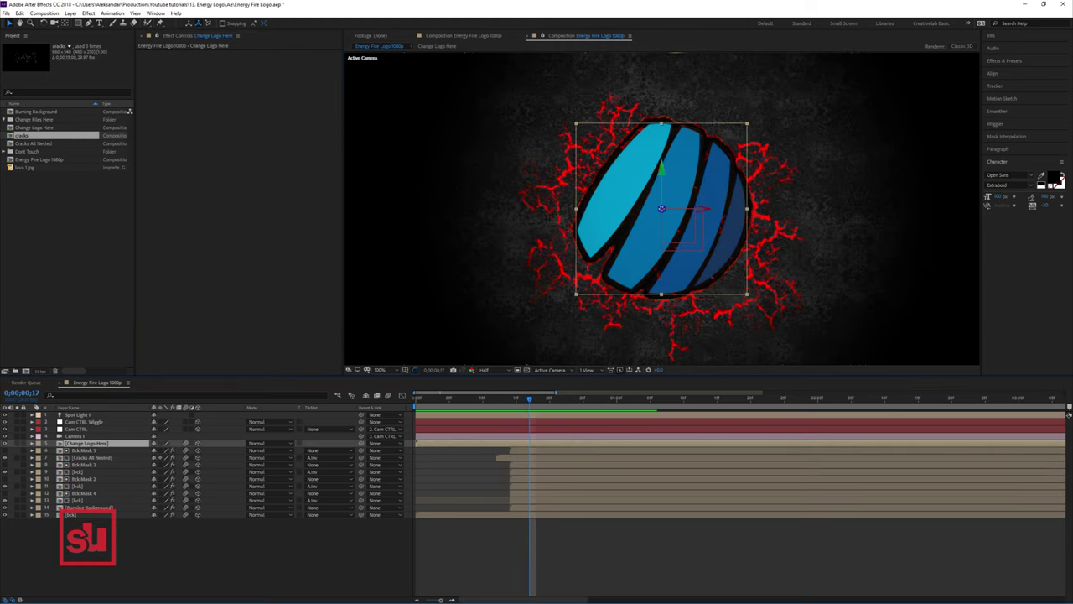
Step: Duplicate the Change Logo Here layer and rename the lower copy Shadow
key("ctrl+d")
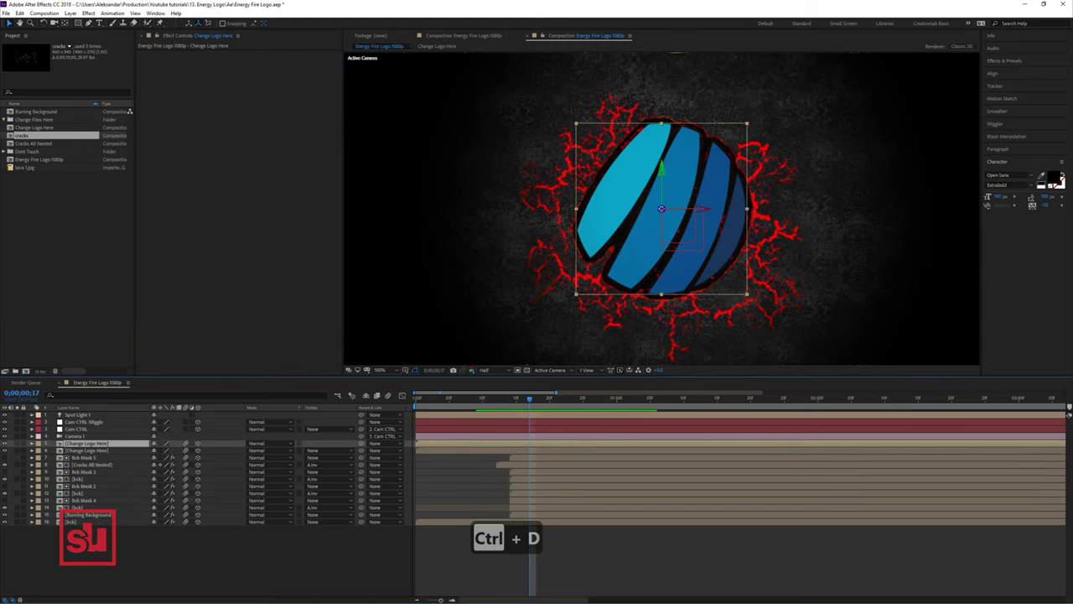
left_click(87, 451)
key("Return")
type("Shadow")
key("Return")
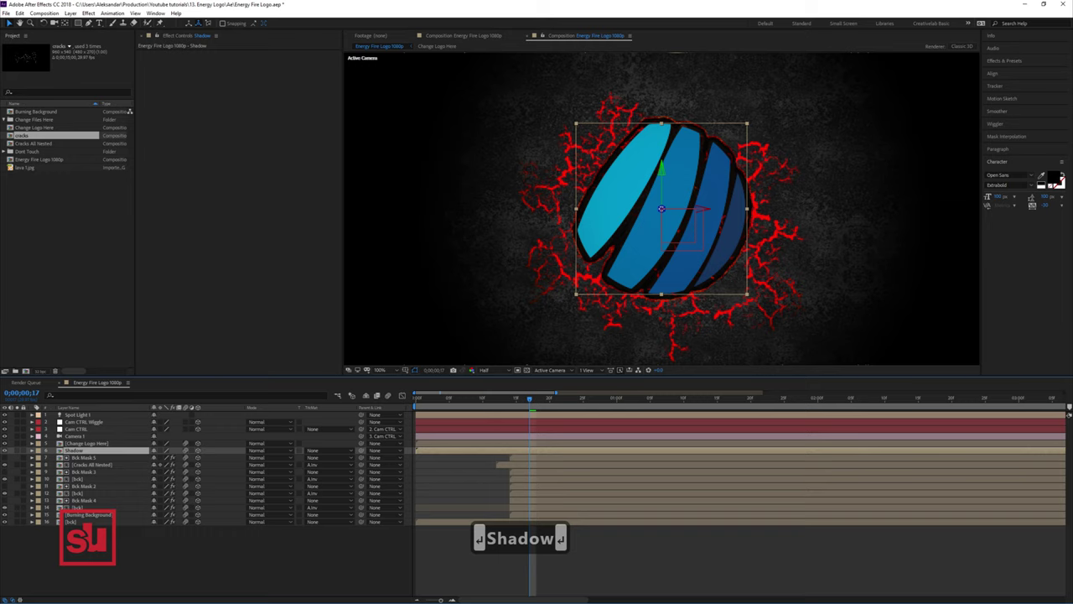
Step: Add a Drop Shadow effect to the Shadow layer, enable Shadow Only and adjust the shadow's distance
right_click(183, 156)
mouse_move(210, 348)
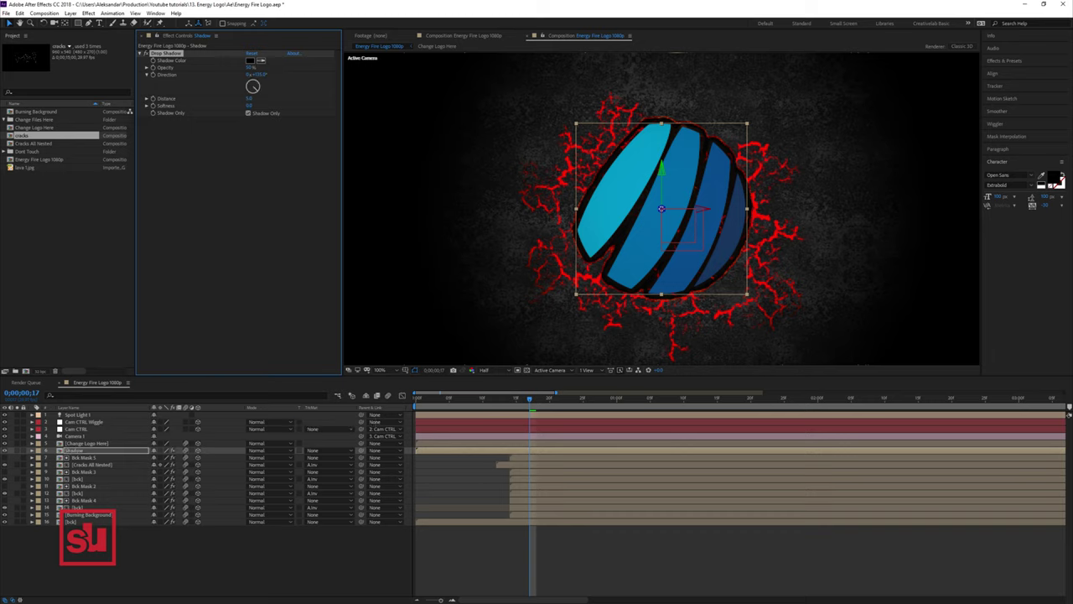
left_click_drag(250, 99, 250, 99)
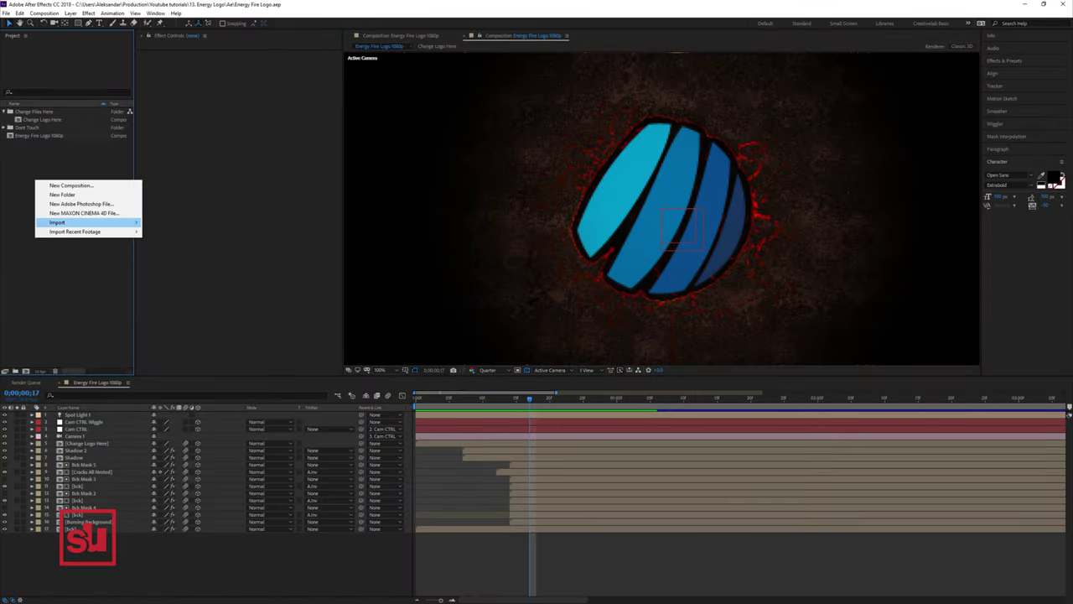
Step: Import the ice2 image from the images folder into the project
mouse_move(57, 223)
left_click(168, 222)
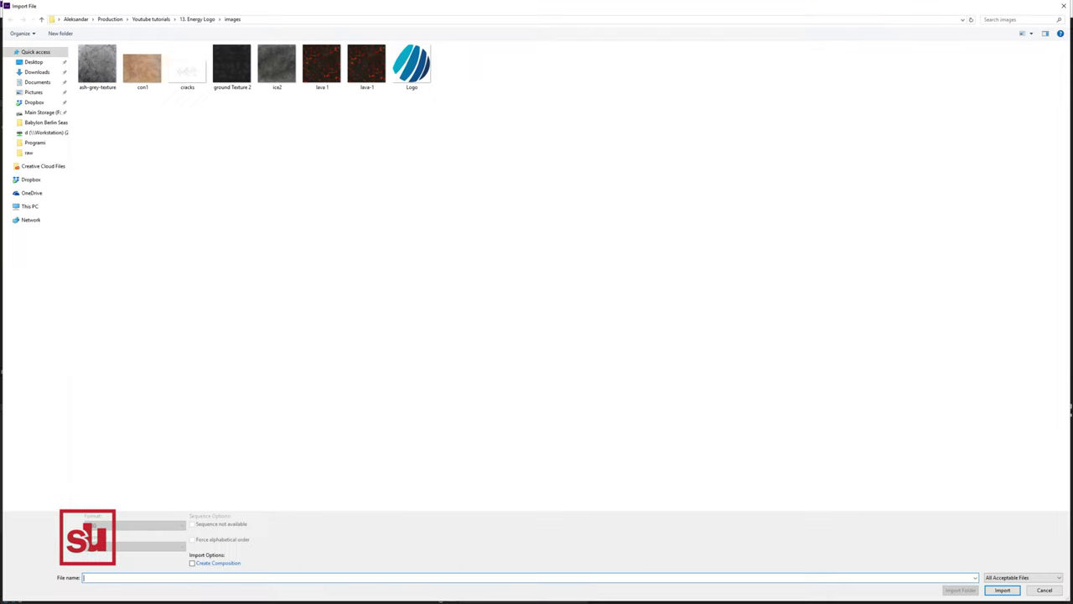
double_click(277, 65)
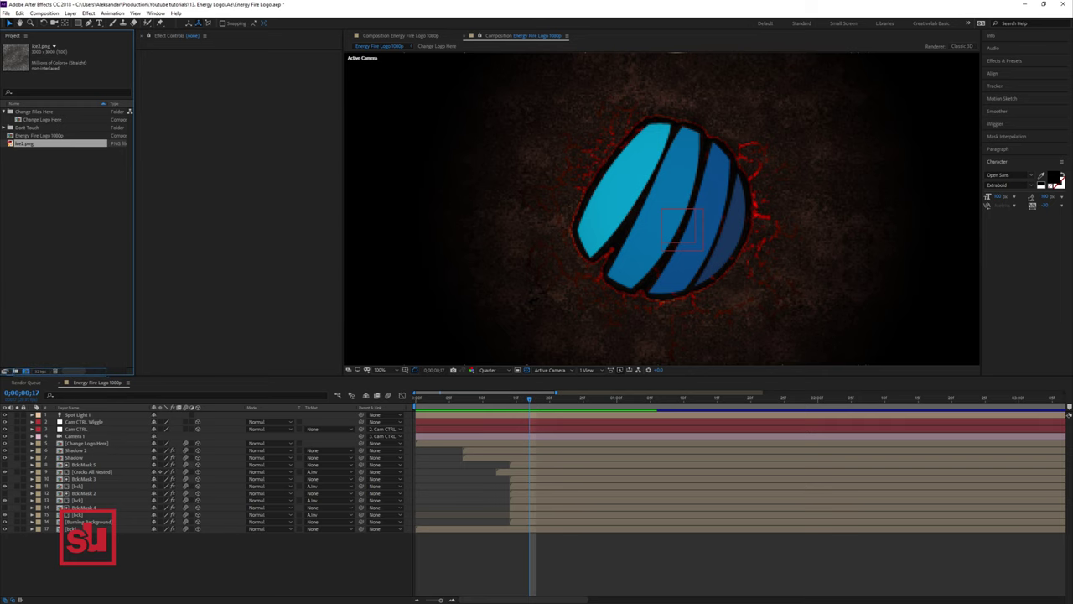
Step: Create a composition from ice2.png and name it Logo Texture
left_click_drag(26, 371, 26, 371)
key("Return")
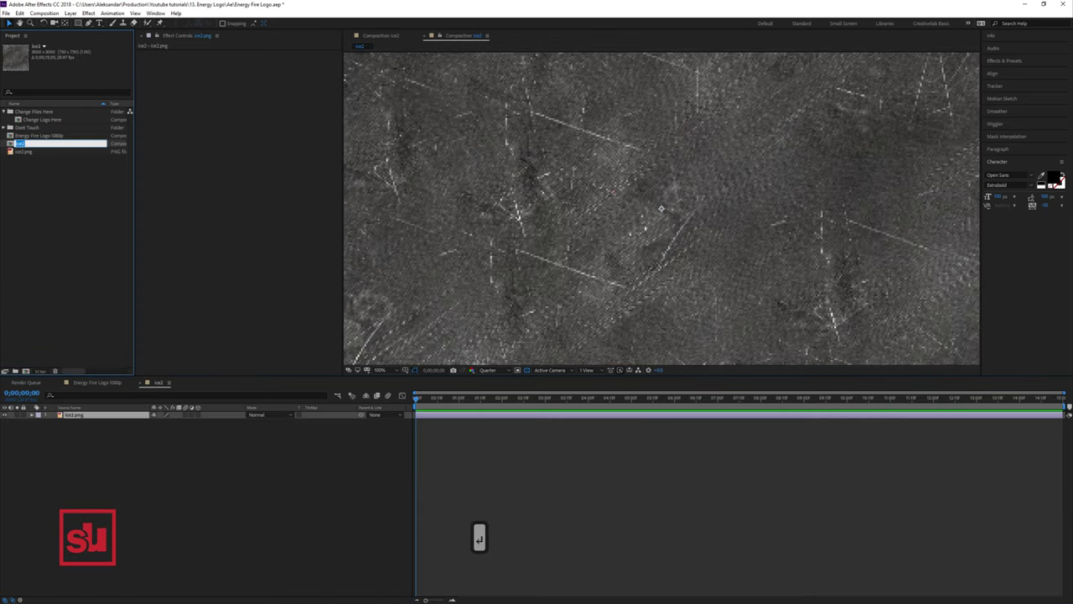
type("Logo Tex")
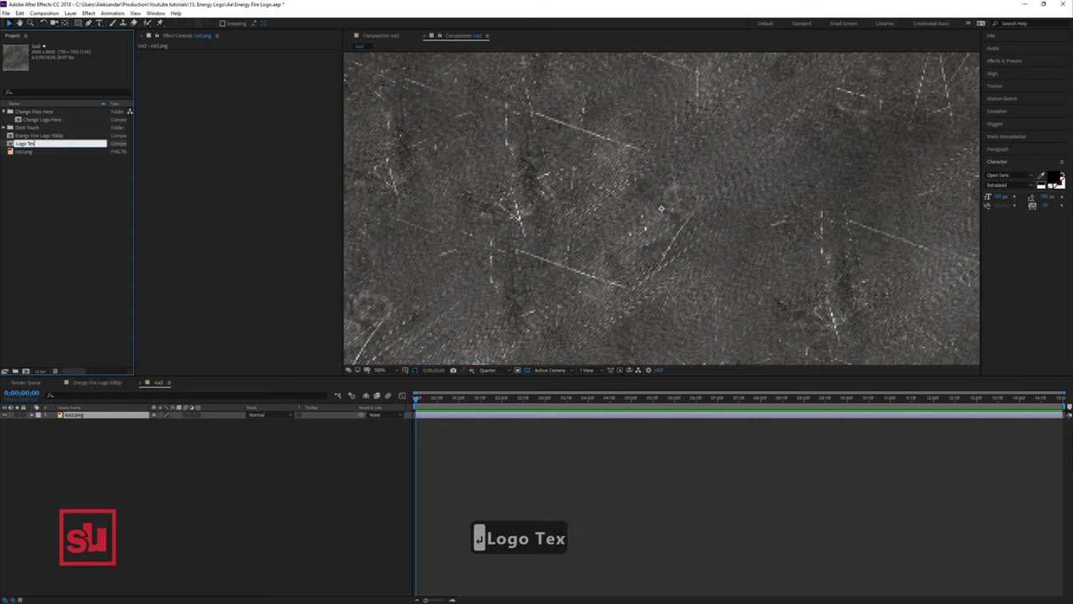
type("ture")
key("Return")
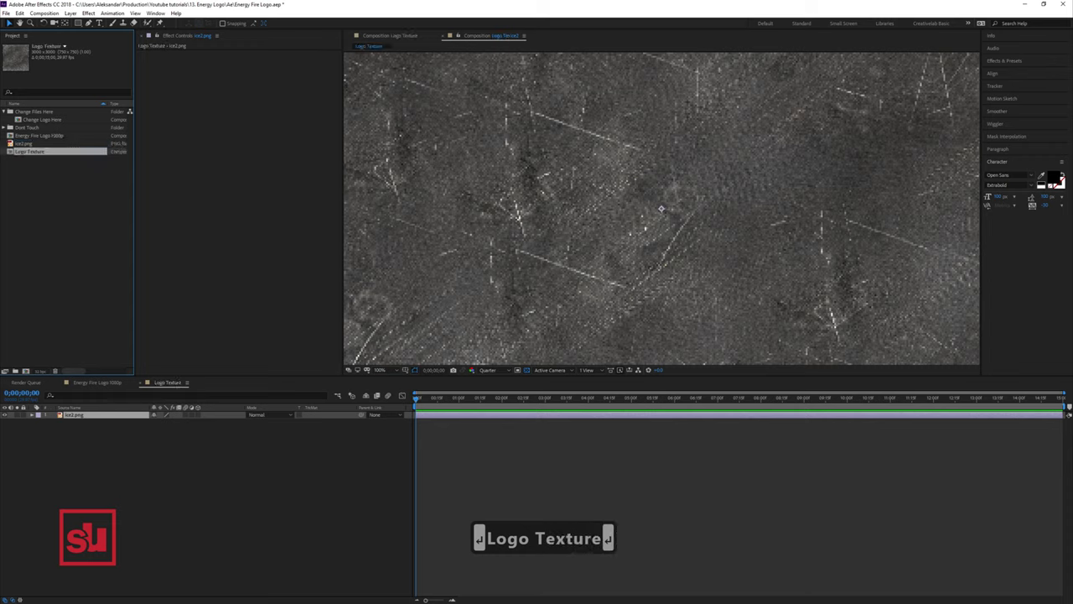
Step: Create a new composition from Change Logo Here outside the Change Files Here folder and name it Logo Metal Look
left_click(42, 120)
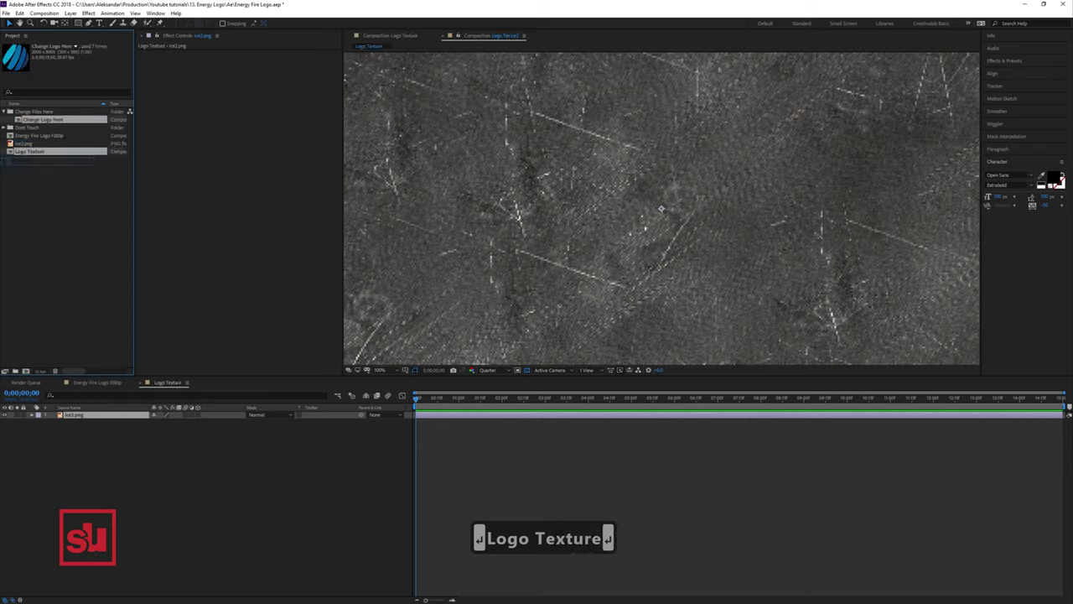
key("ctrl+d")
left_click_drag(46, 127, 35, 204)
key("Return")
type("Lo")
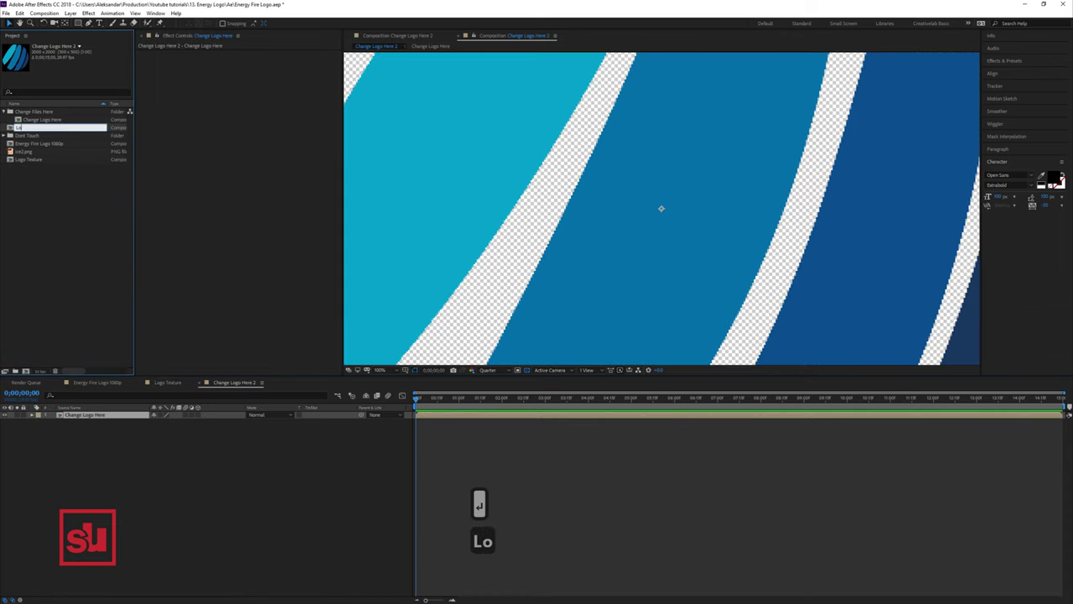
type("go")
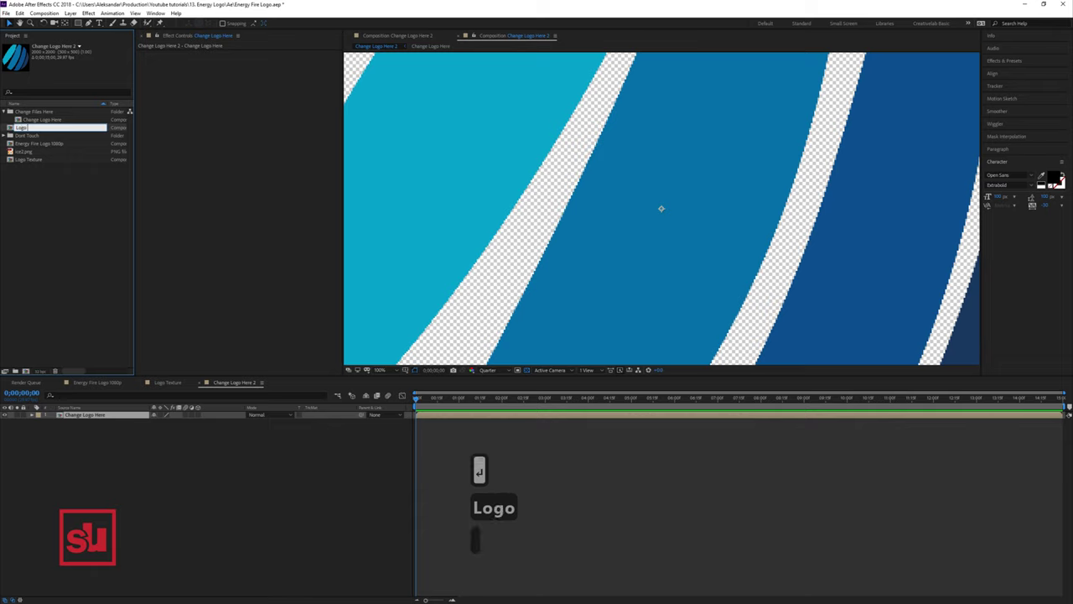
type(" Metal Look")
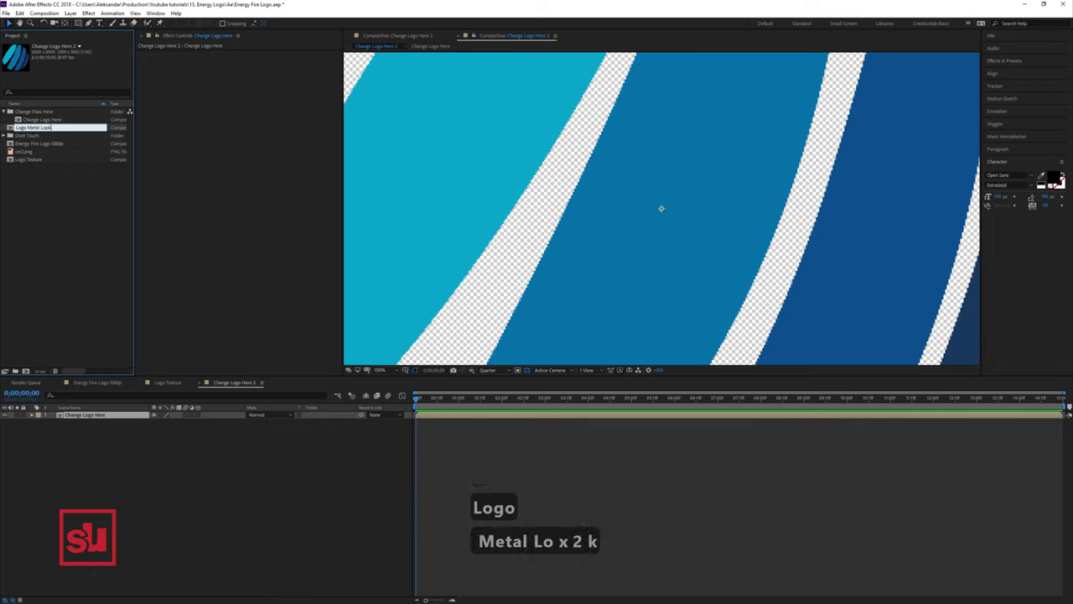
key("Return")
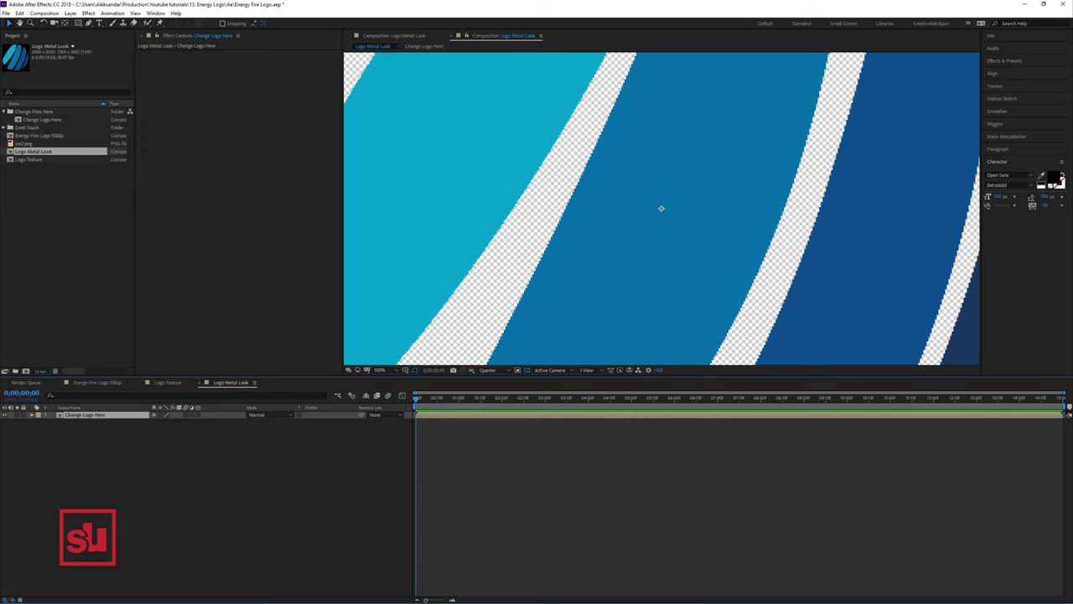
Step: Place Logo Texture below the logo layer in Logo Metal Look, hide the logo and scale the texture to the composition's edges
left_click_drag(29, 160, 66, 427)
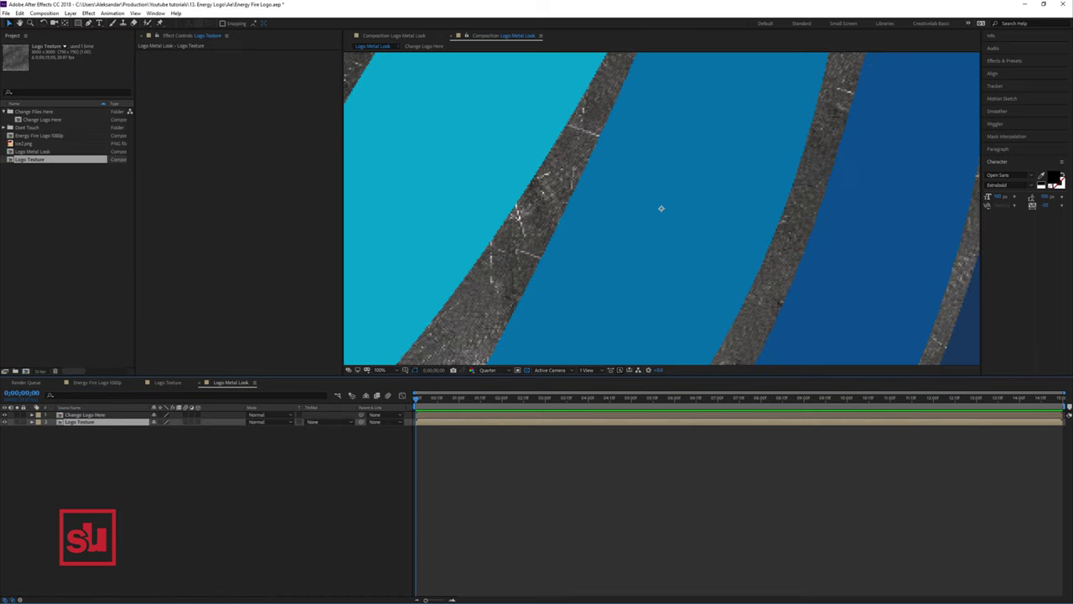
left_click(5, 415)
scroll(662, 209, "down", 3)
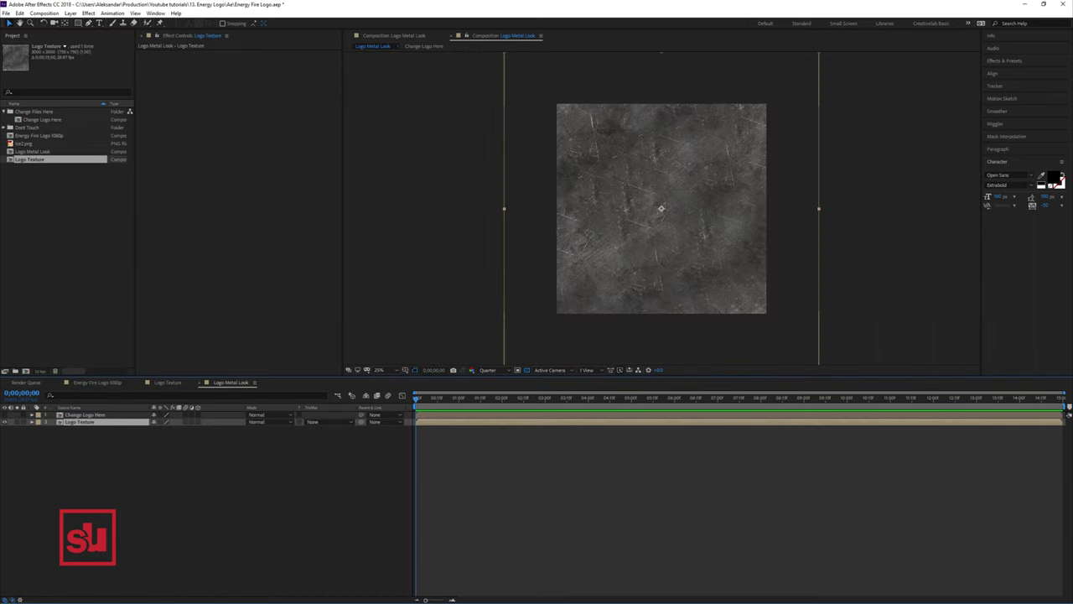
left_click_drag(820, 209, 766, 209)
Step: Apply the CC Glass effect to the Logo Texture layer
right_click(235, 110)
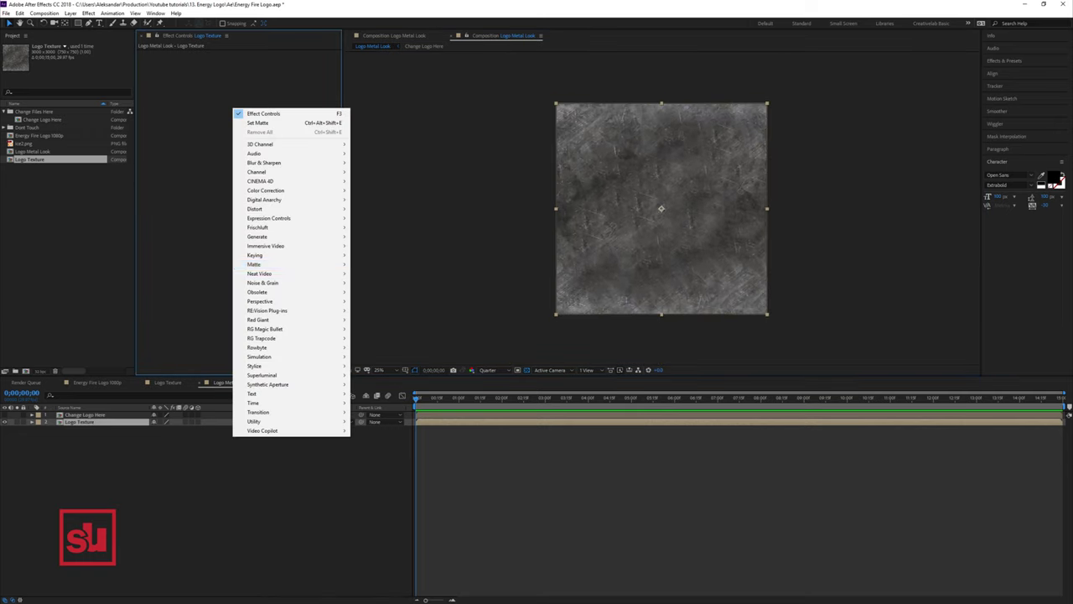
mouse_move(292, 366)
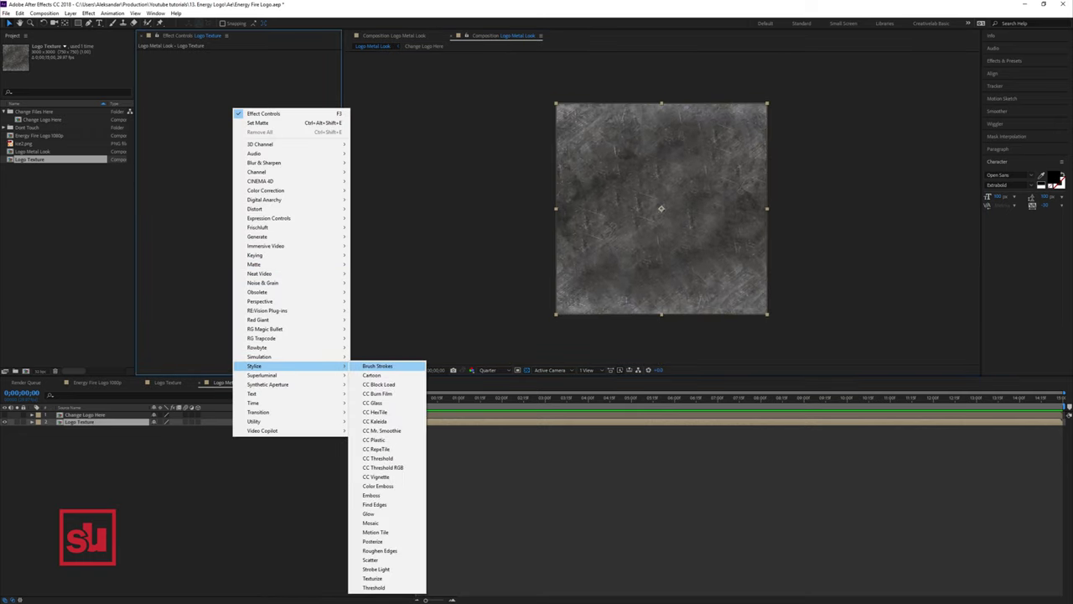
left_click(377, 403)
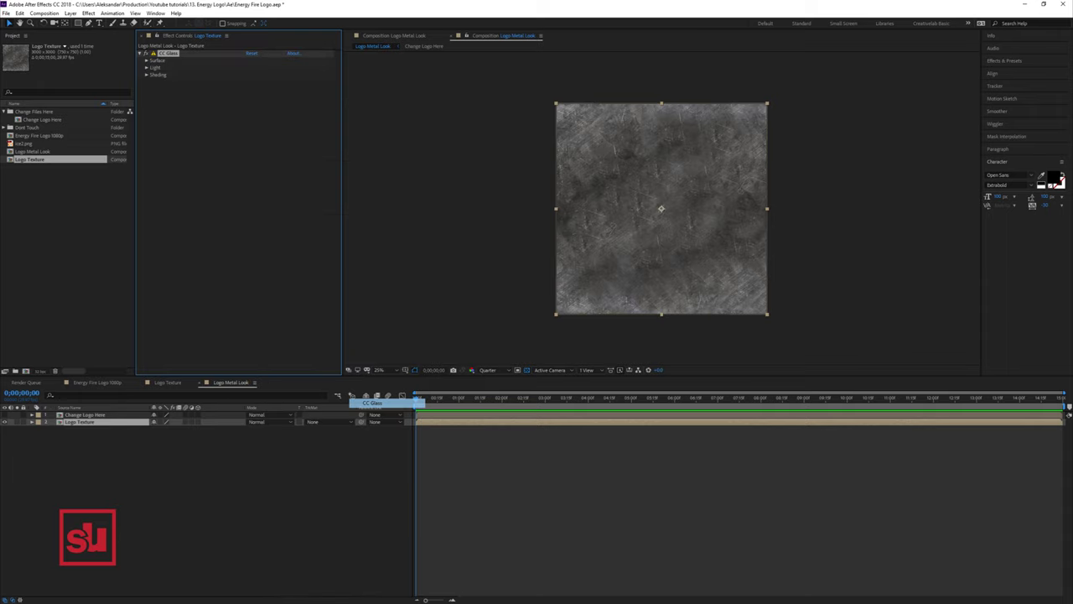
Step: Duplicate the Change Logo Here layer and pre-compose the upper copy as Logo Bump with all attributes moved into it
left_click(85, 415)
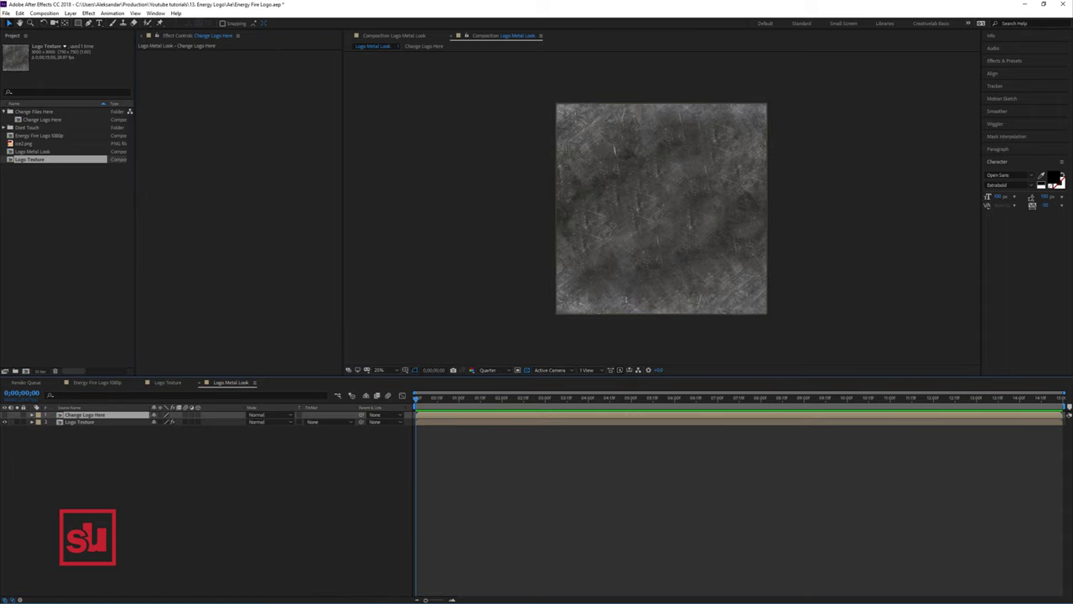
key("ctrl+d")
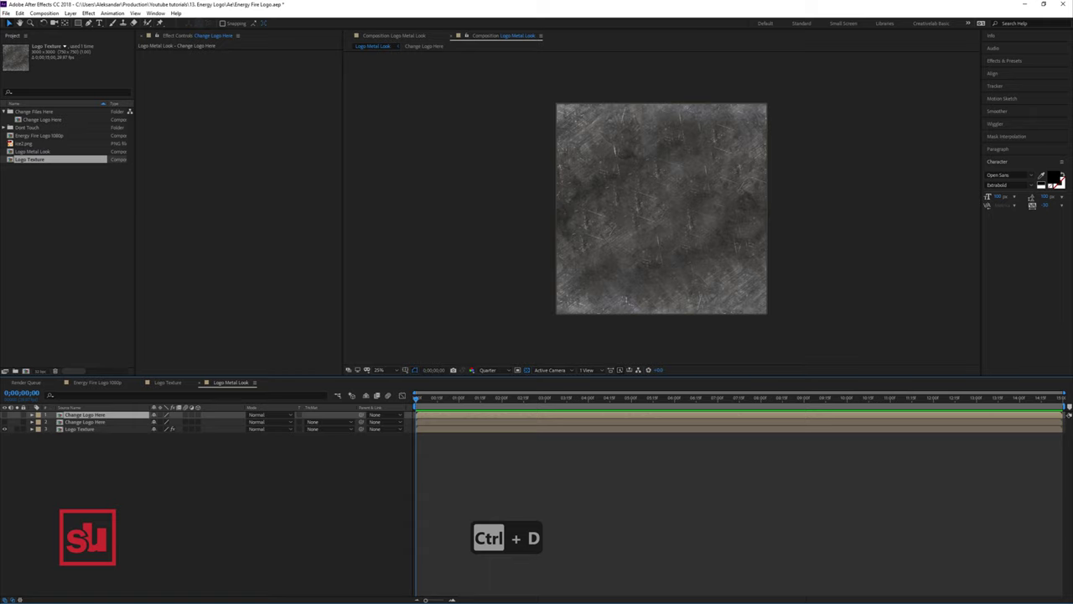
key("ctrl+shift+c")
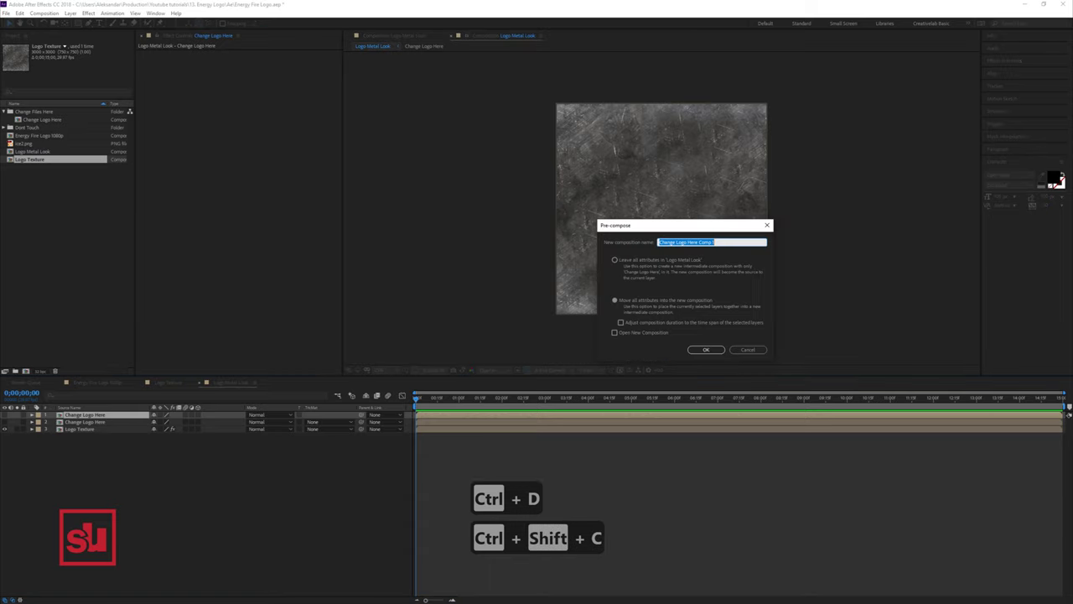
type("Logo")
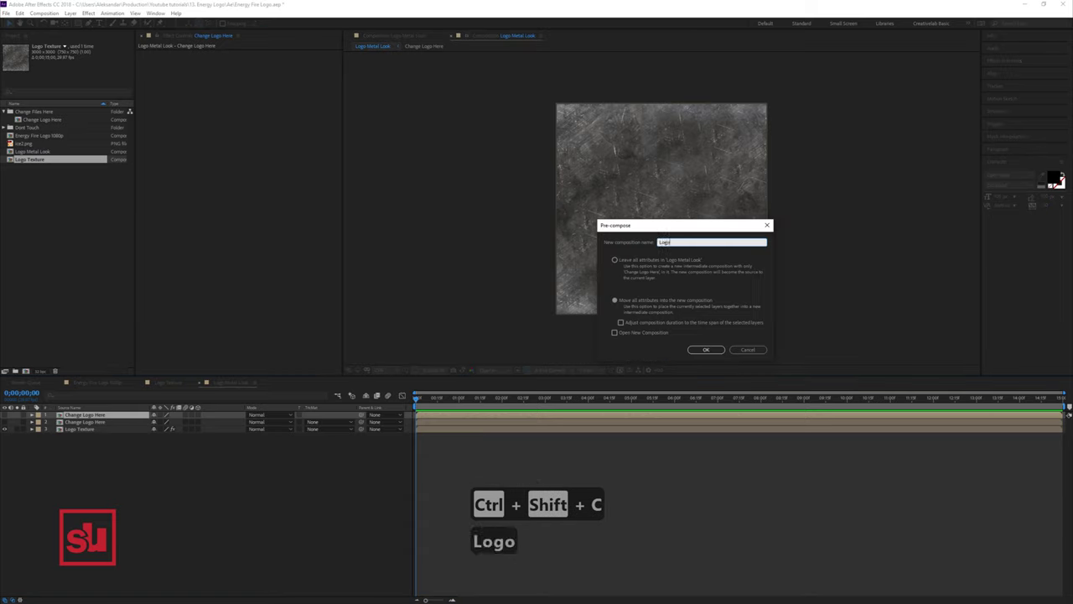
type(" Bump")
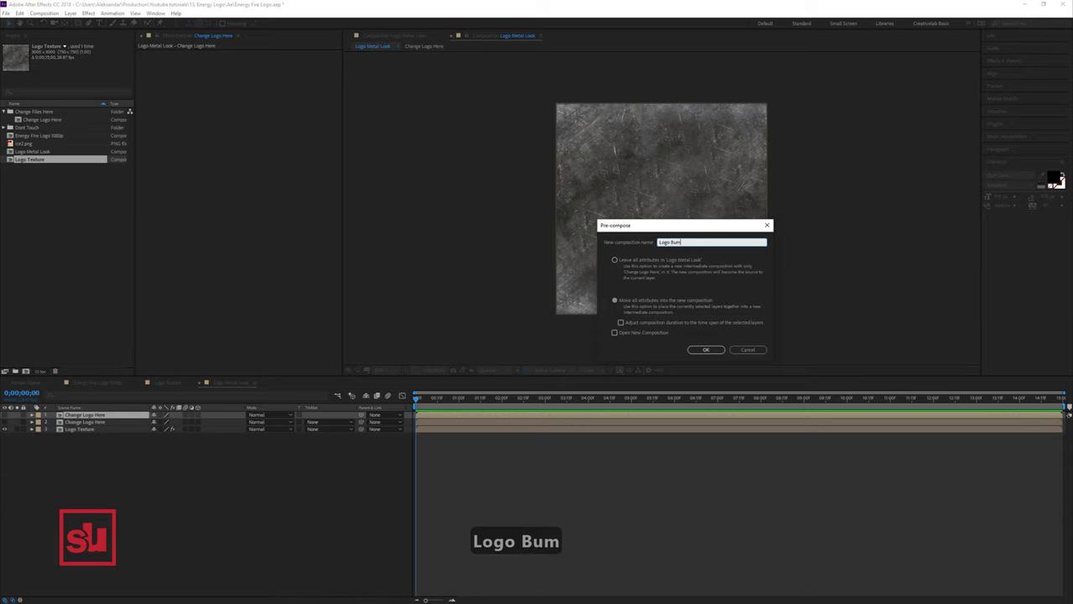
left_click(706, 350)
Step: Inside Logo Bump, add a Color Overlay layer style to Change Logo Here and set its color to white
double_click(78, 415)
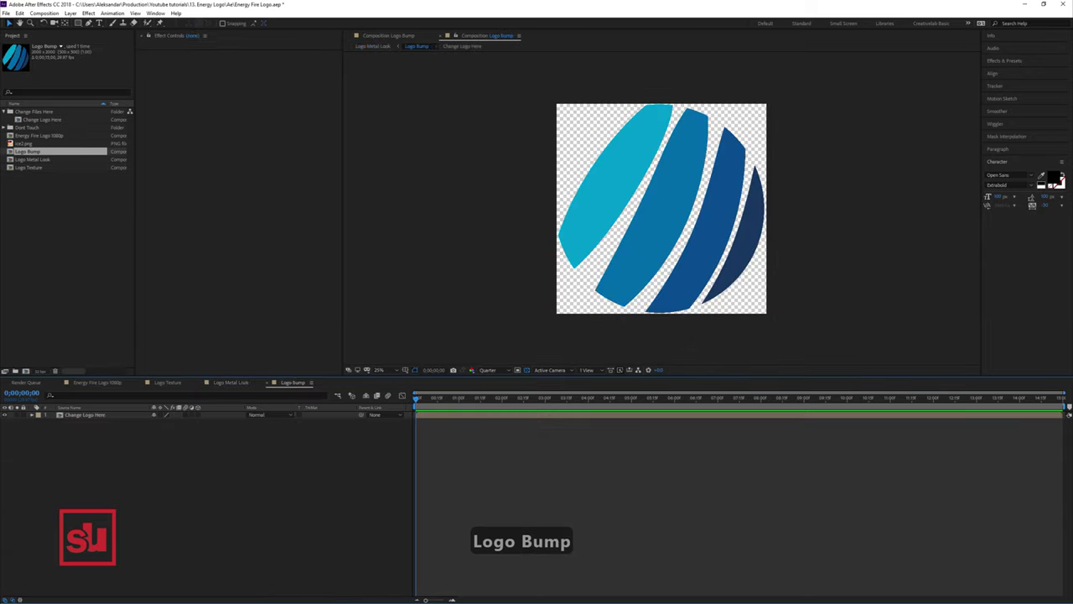
left_click(84, 414)
right_click(80, 415)
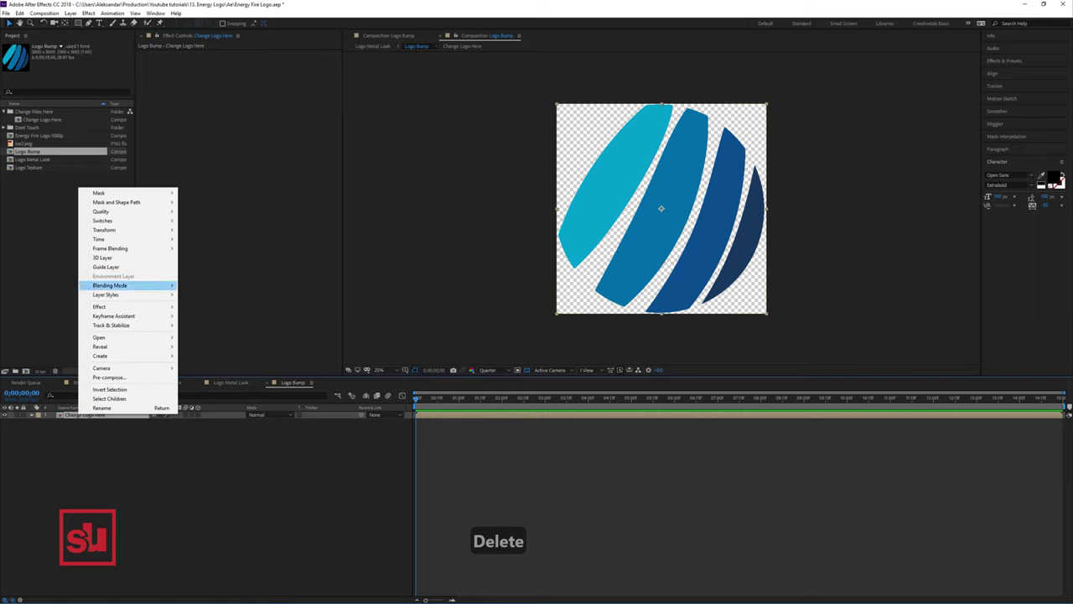
mouse_move(109, 295)
left_click(222, 380)
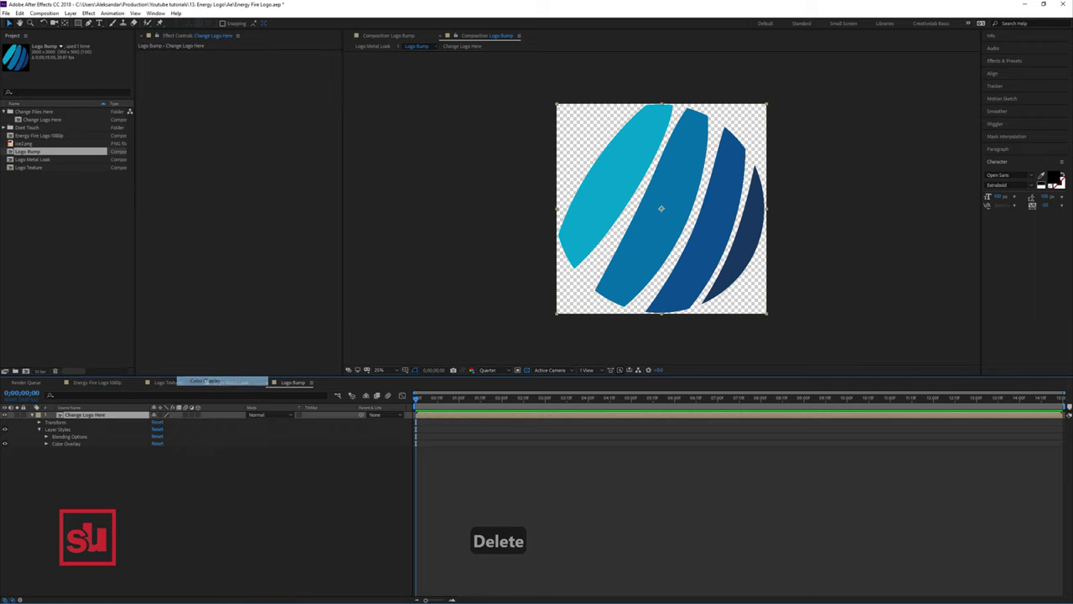
left_click(156, 458)
left_click_drag(396, 218, 355, 173)
key("Return")
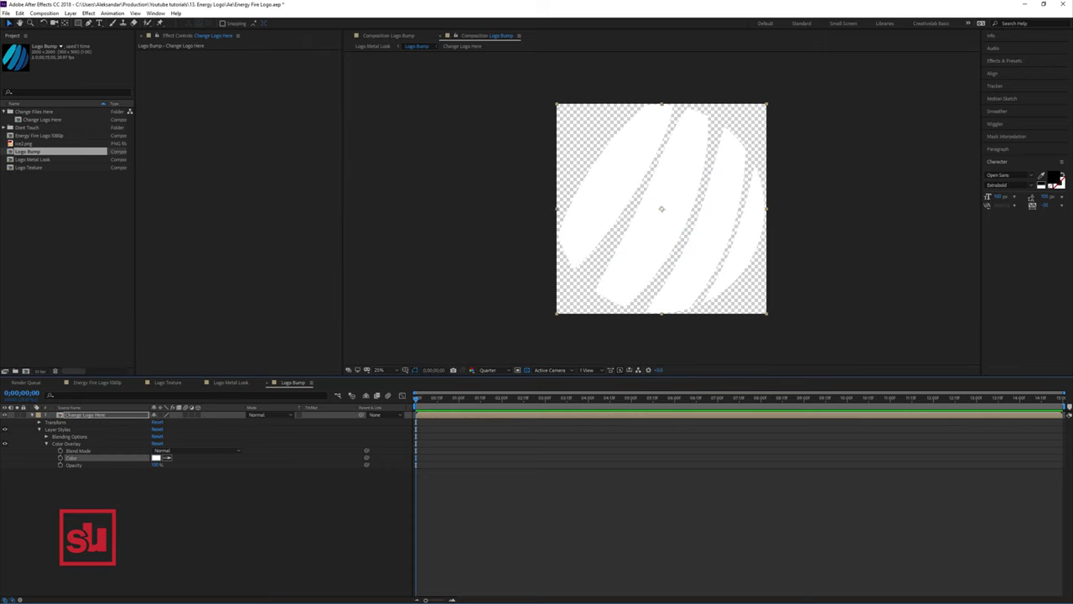
Step: Add an Inner Glow layer style to Change Logo Here with color 020202 and the Multiply blend mode
right_click(75, 415)
mouse_move(126, 294)
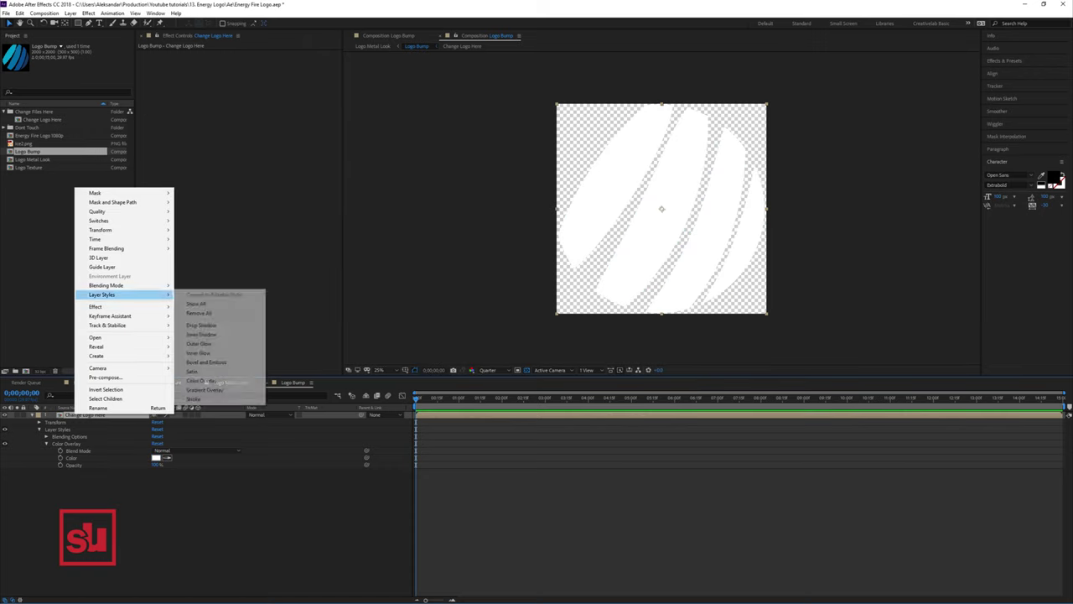
left_click(199, 353)
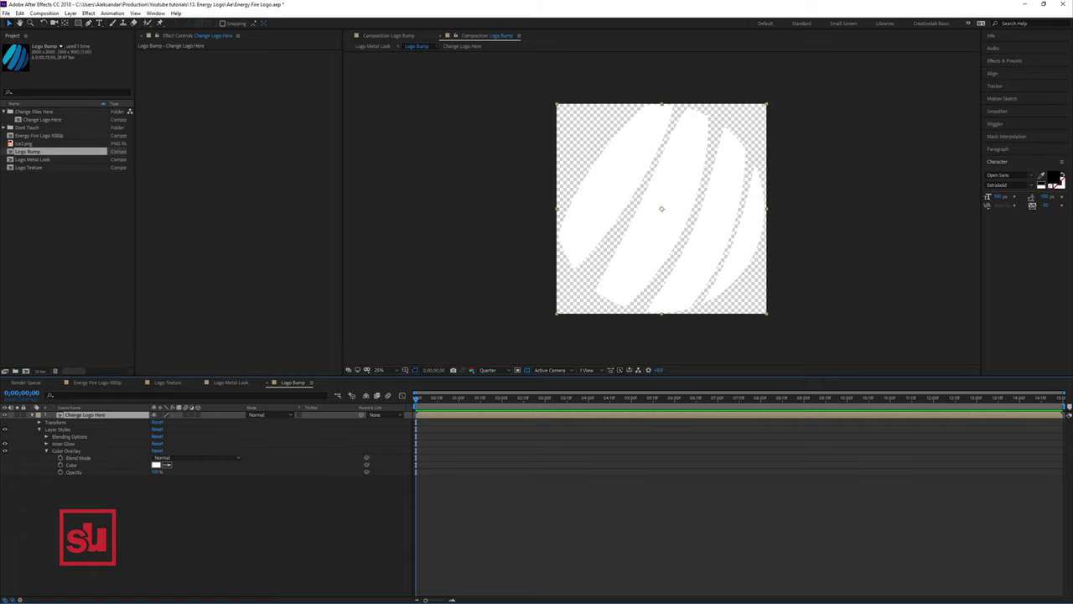
left_click(46, 444)
left_click(156, 479)
left_click(358, 281)
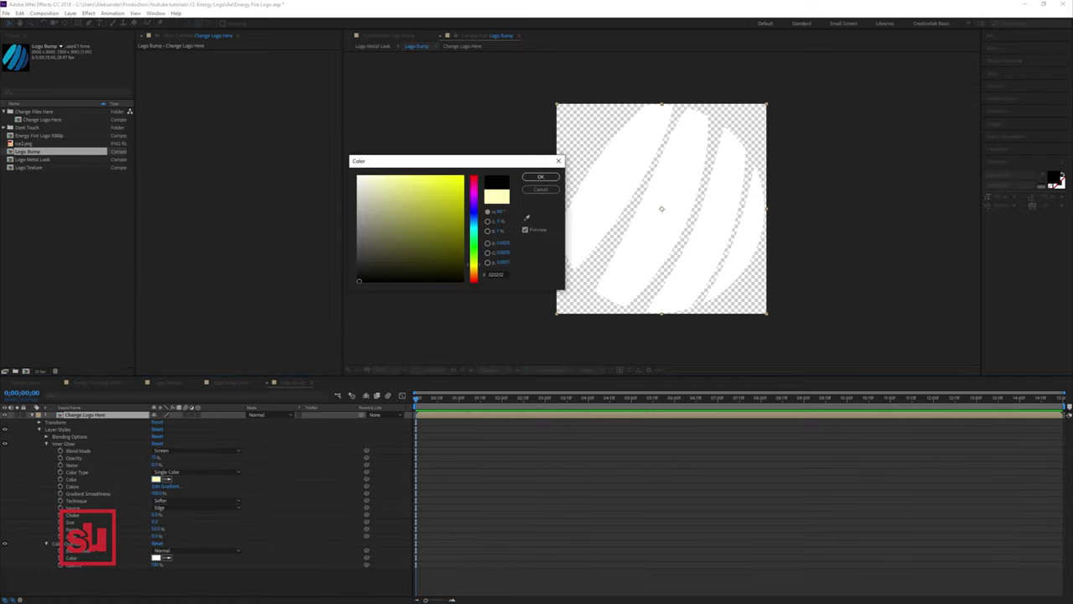
left_click(541, 177)
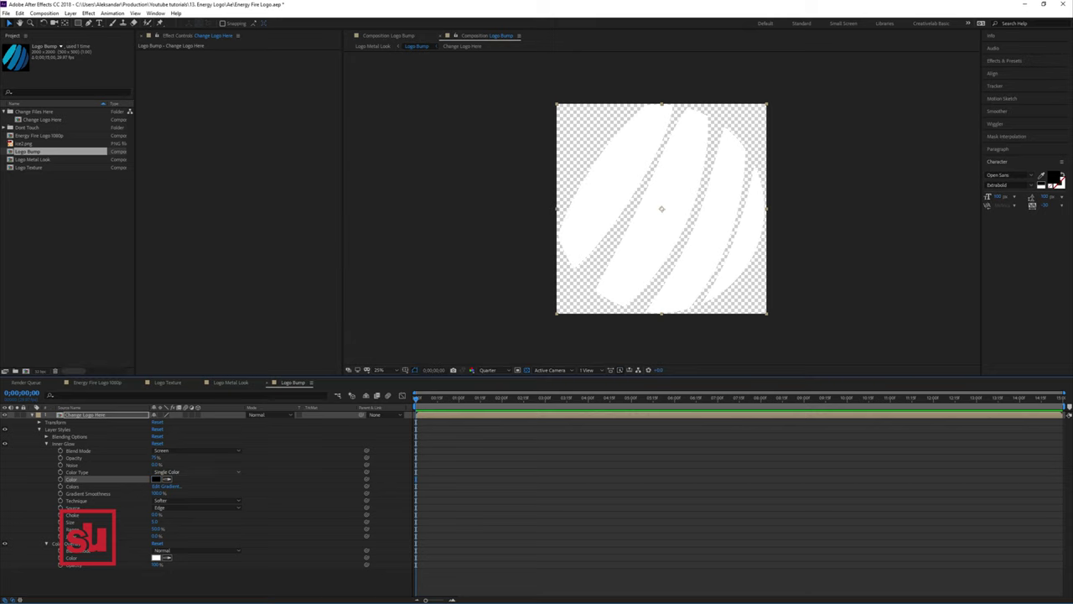
left_click(192, 450)
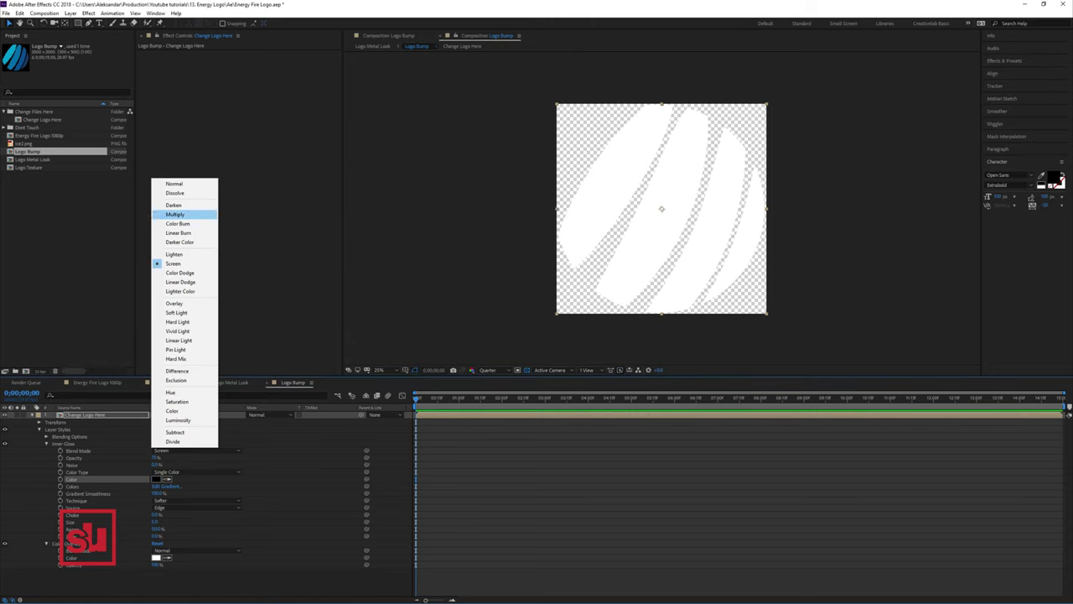
left_click(176, 214)
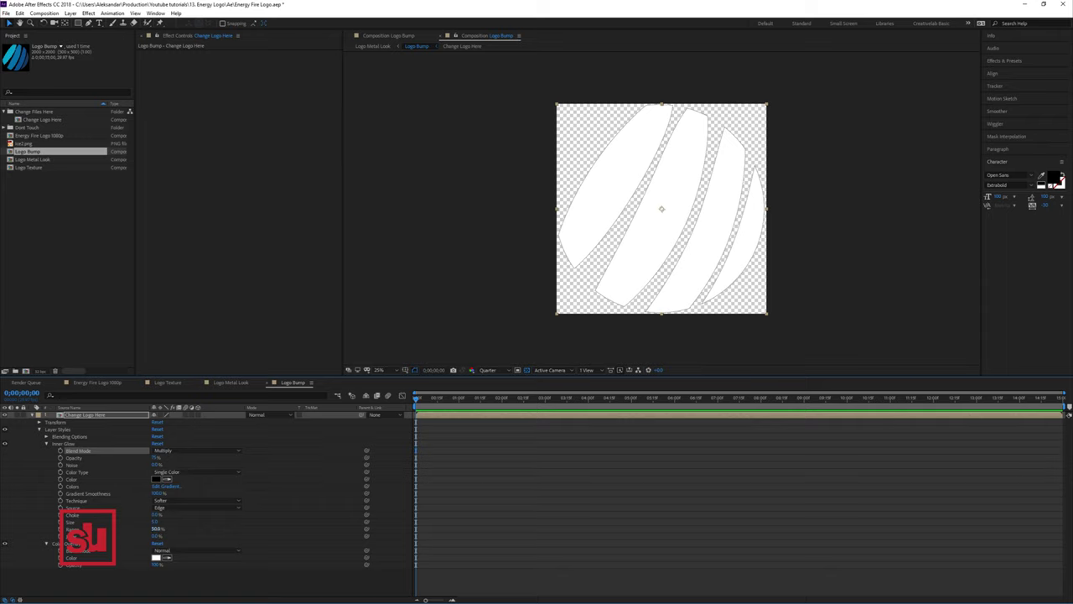
Step: Set the Inner Glow's size to 22, its source to Center and its technique to Precise
left_click_drag(155, 522, 188, 522)
left_click(189, 507)
left_click(189, 519)
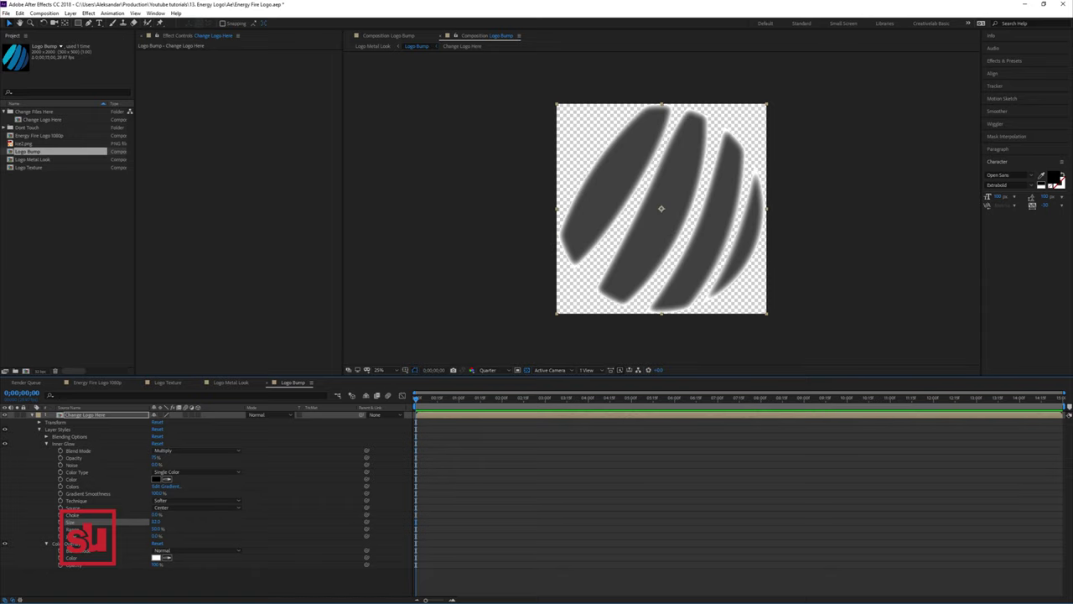
left_click(197, 500)
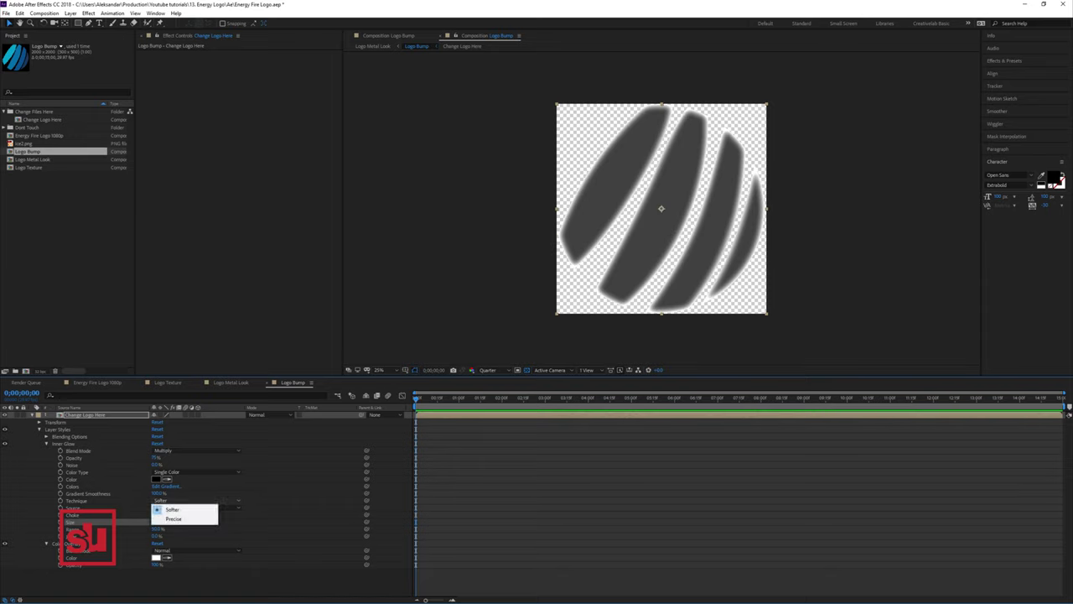
left_click(168, 515)
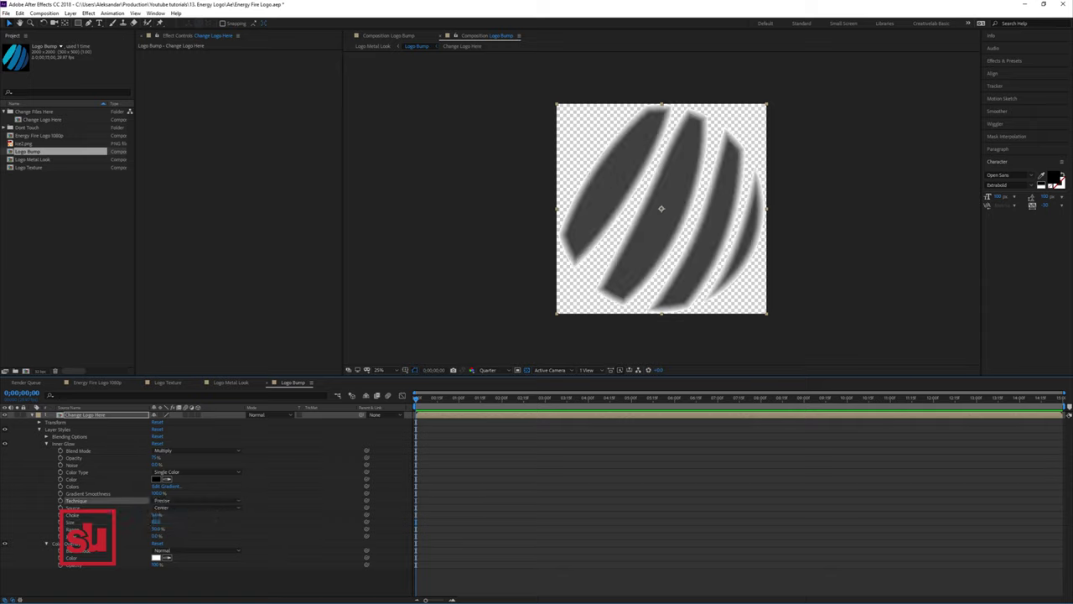
Step: Switch the Inner Glow's source to Edge and set its size to 121
left_click(197, 507)
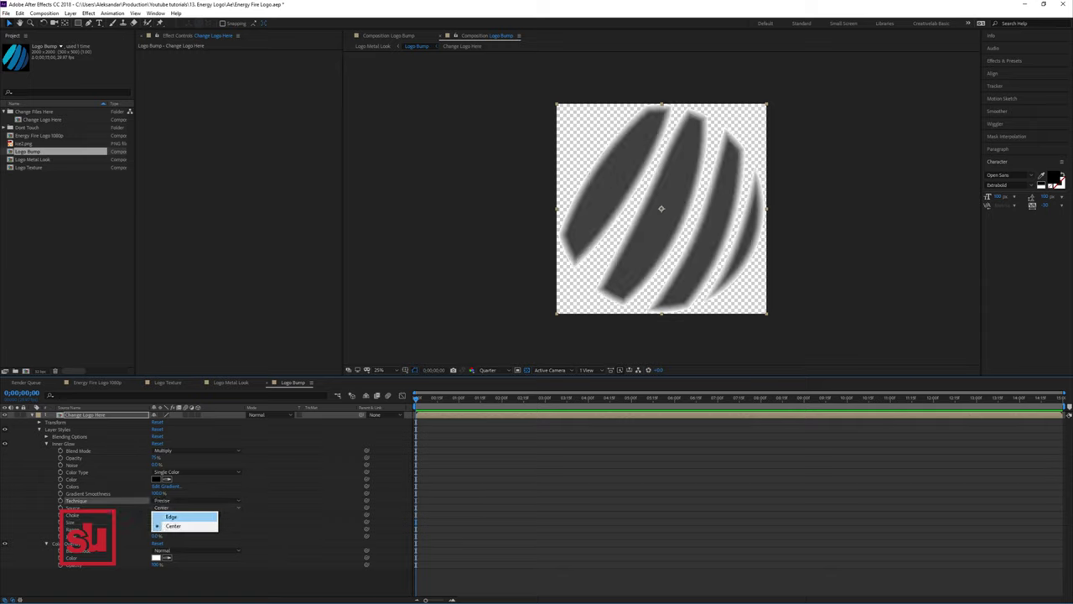
left_click(172, 516)
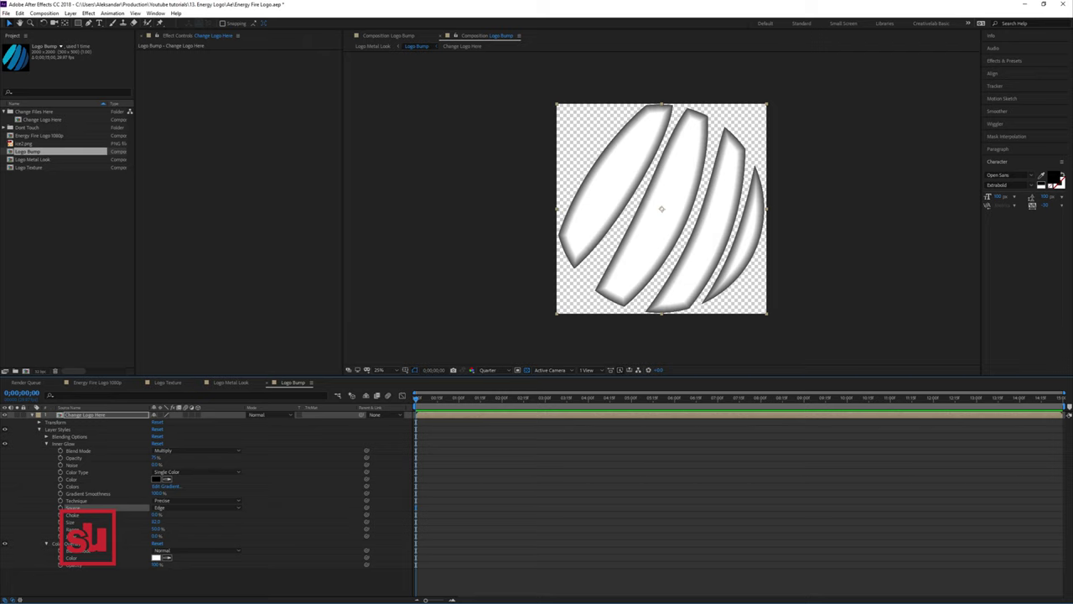
left_click_drag(156, 521, 178, 522)
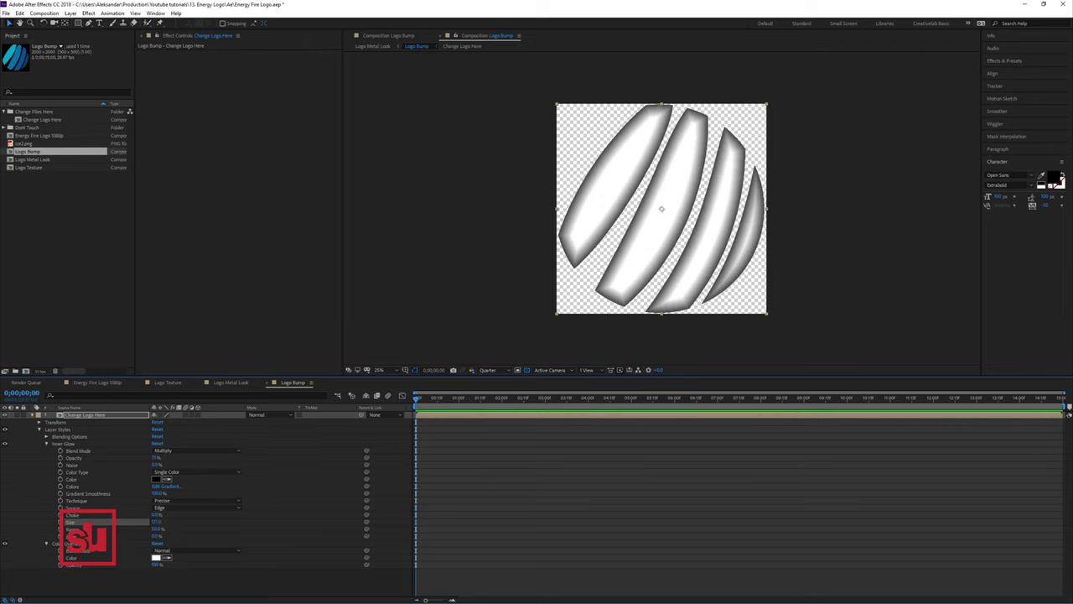
key("period")
key("comma")
Step: In Logo Metal Look, set the bump map of Logo Texture's CC Glass effect to the Logo Bump layer
left_click(231, 382)
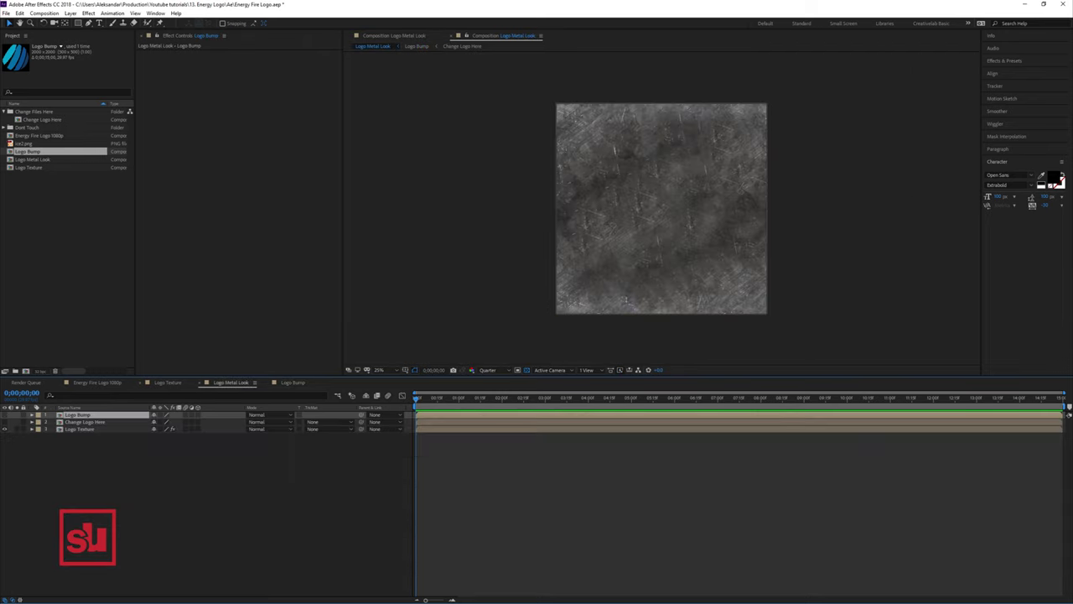
left_click(79, 429)
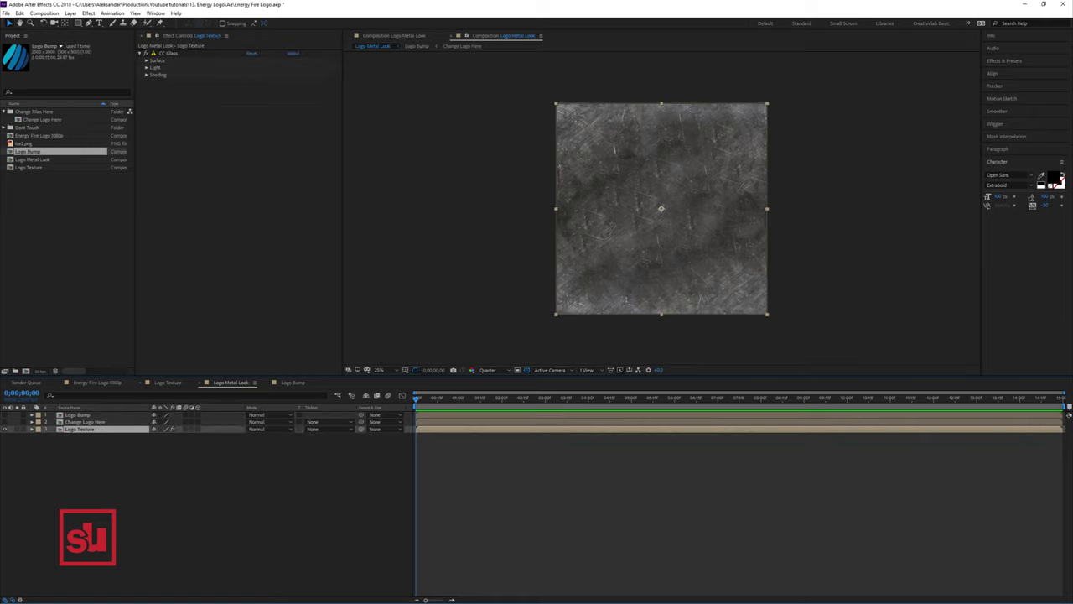
right_click(217, 109)
left_click(147, 60)
left_click(146, 60)
left_click(265, 67)
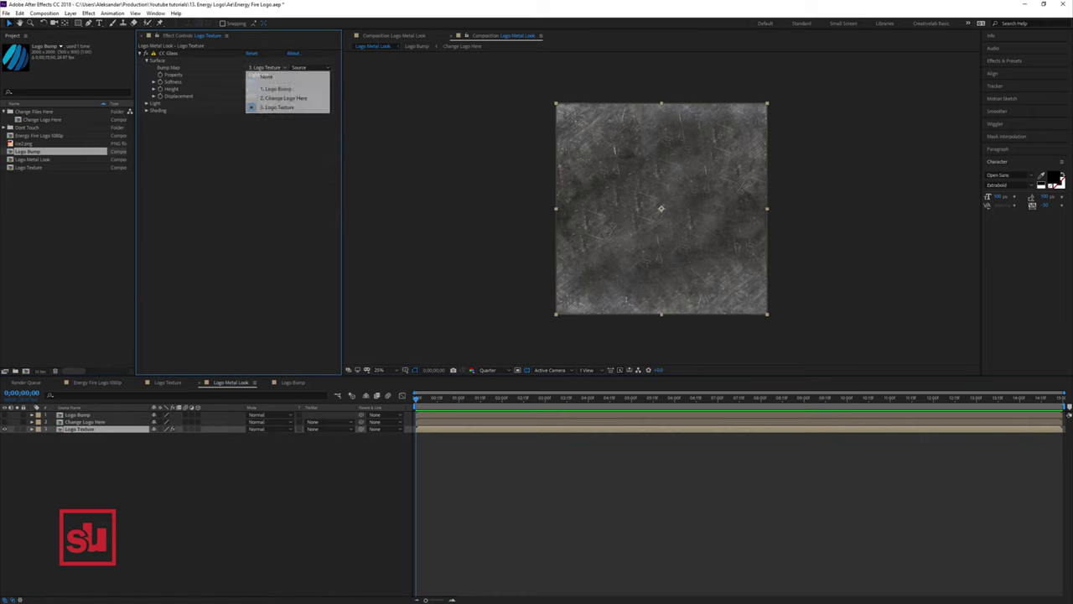
left_click(277, 89)
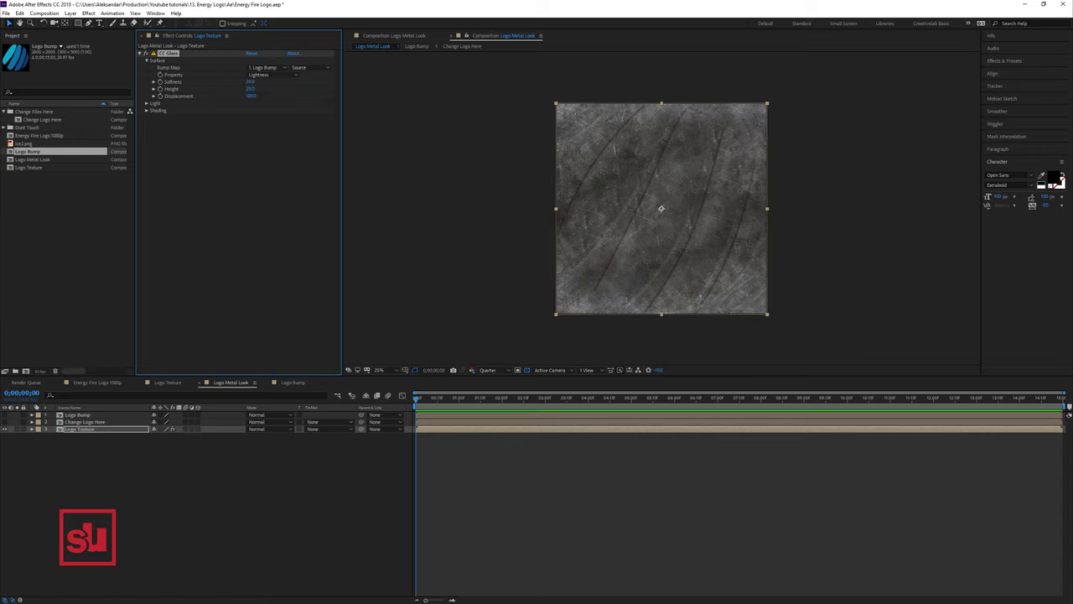
Step: Set the CC Glass surface softness to 0 and its height to 100
left_click(154, 82)
left_click_drag(204, 94, 161, 93)
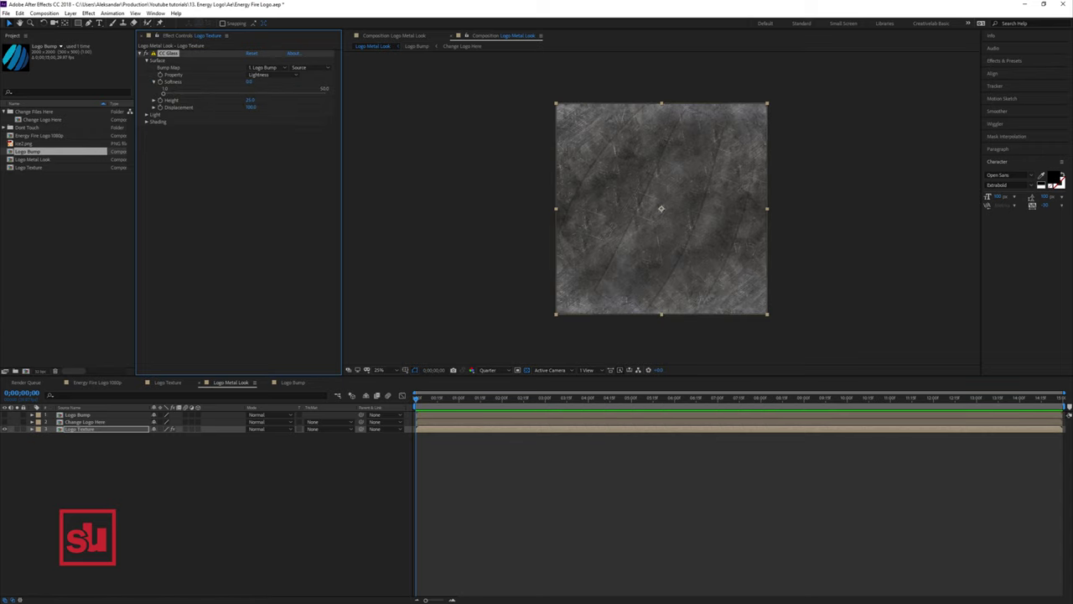
left_click_drag(251, 100, 320, 100)
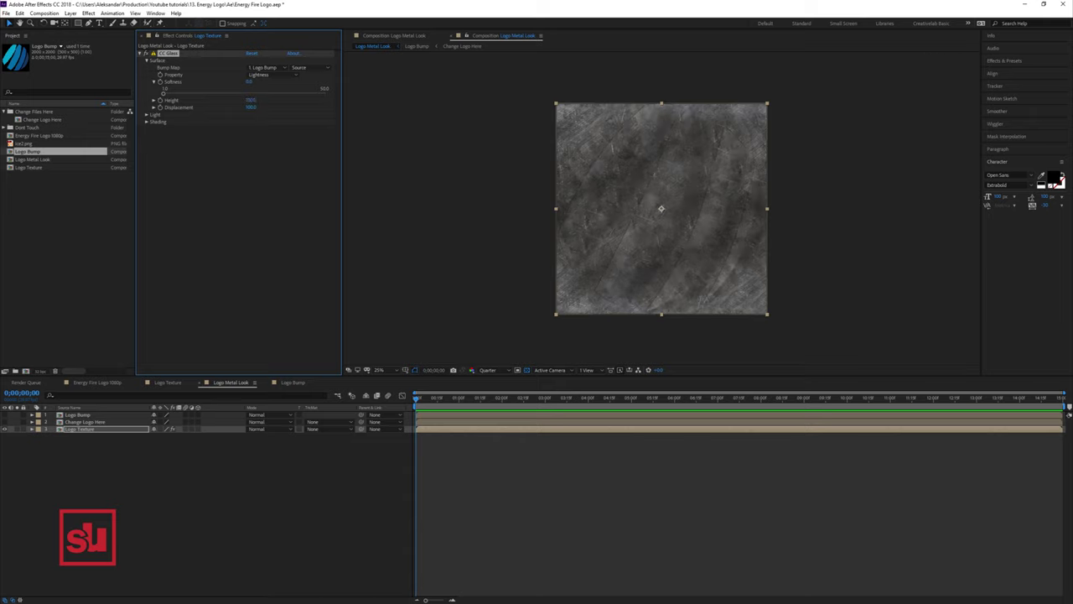
Step: Add a Set Matte effect to Logo Texture that takes its matte from the Change Logo Here layer
right_click(183, 173)
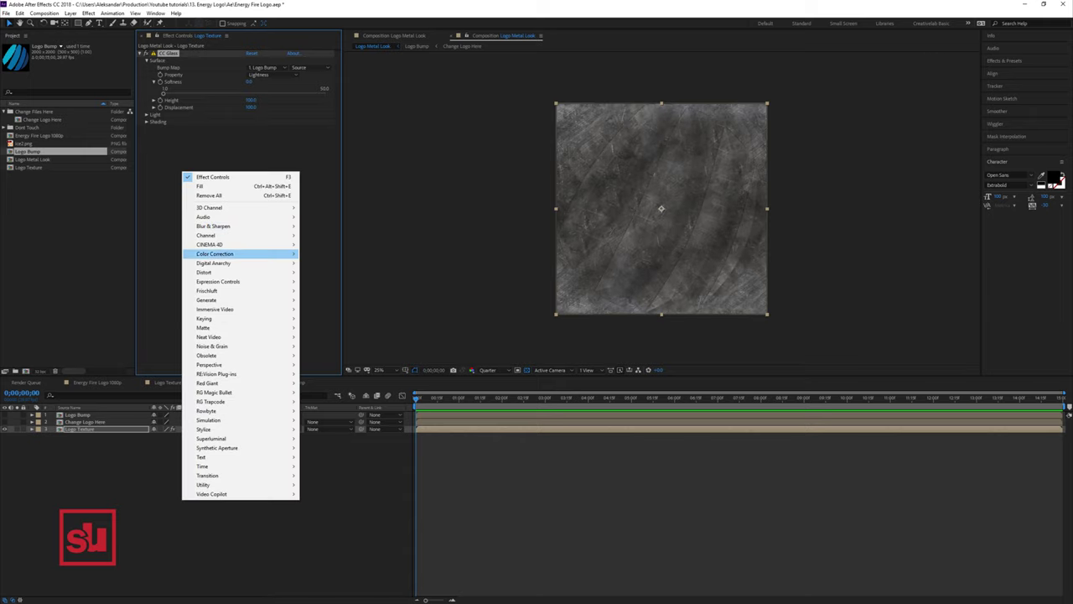
mouse_move(226, 235)
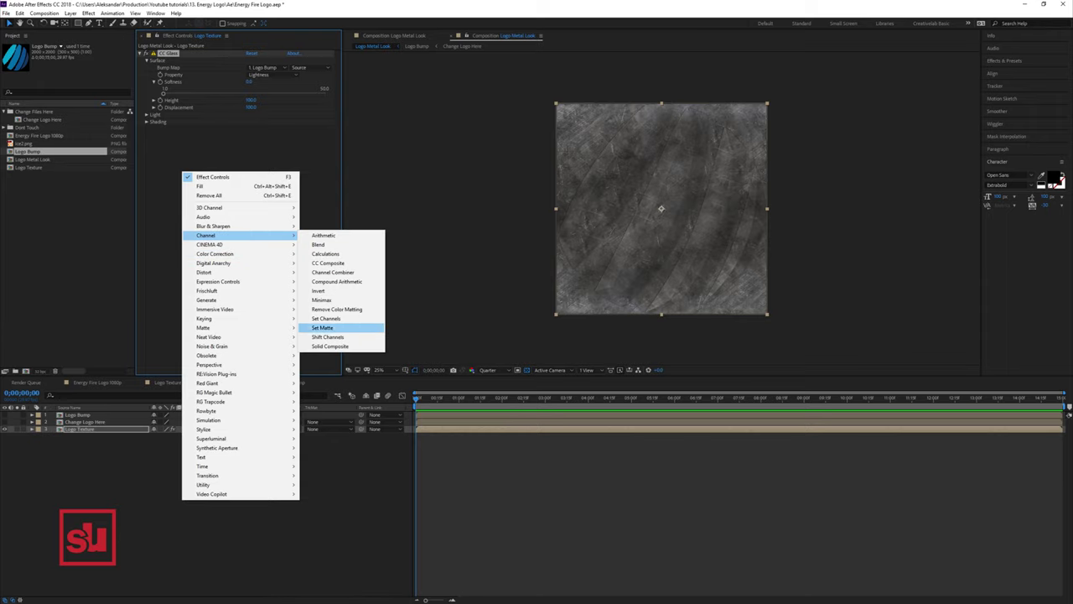
left_click(322, 327)
left_click(269, 143)
left_click(266, 135)
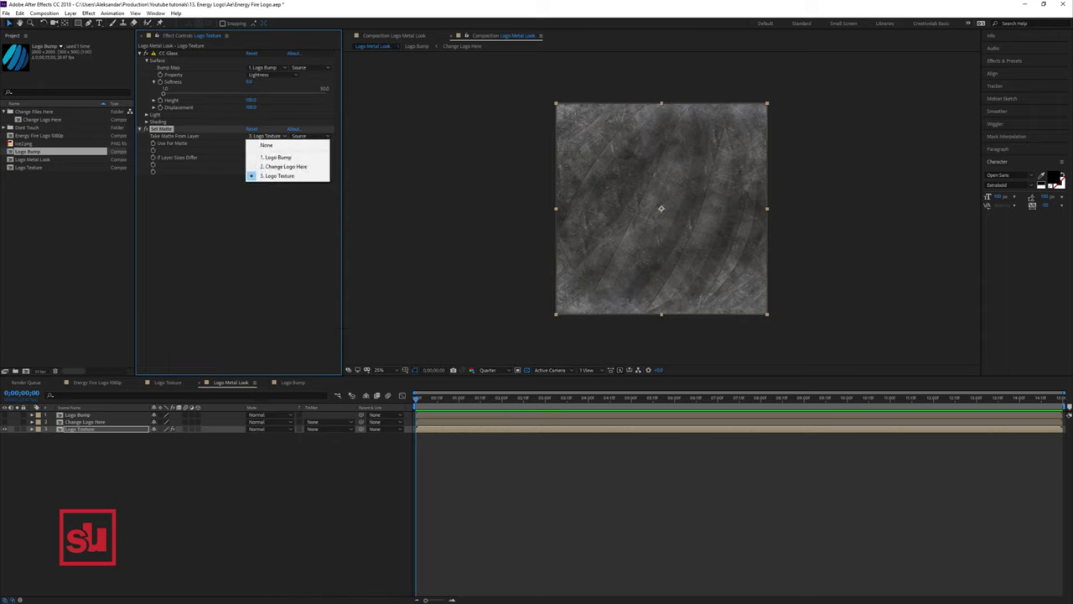
left_click(285, 166)
key("period")
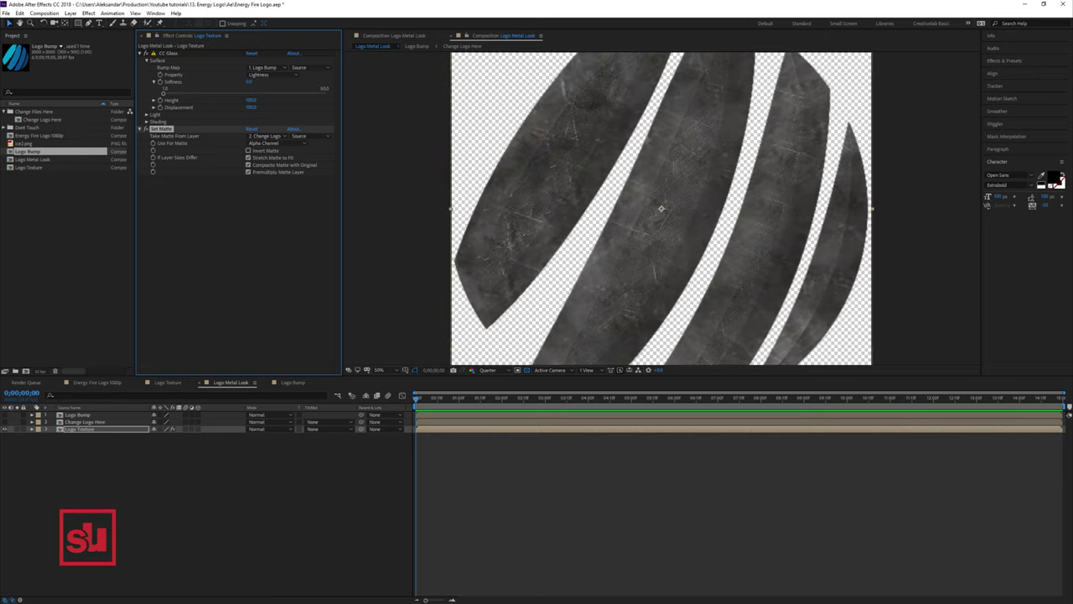
key("comma")
Step: Lower the CC Glass height to about 45 and make the effect use AE Lights
left_click(146, 115)
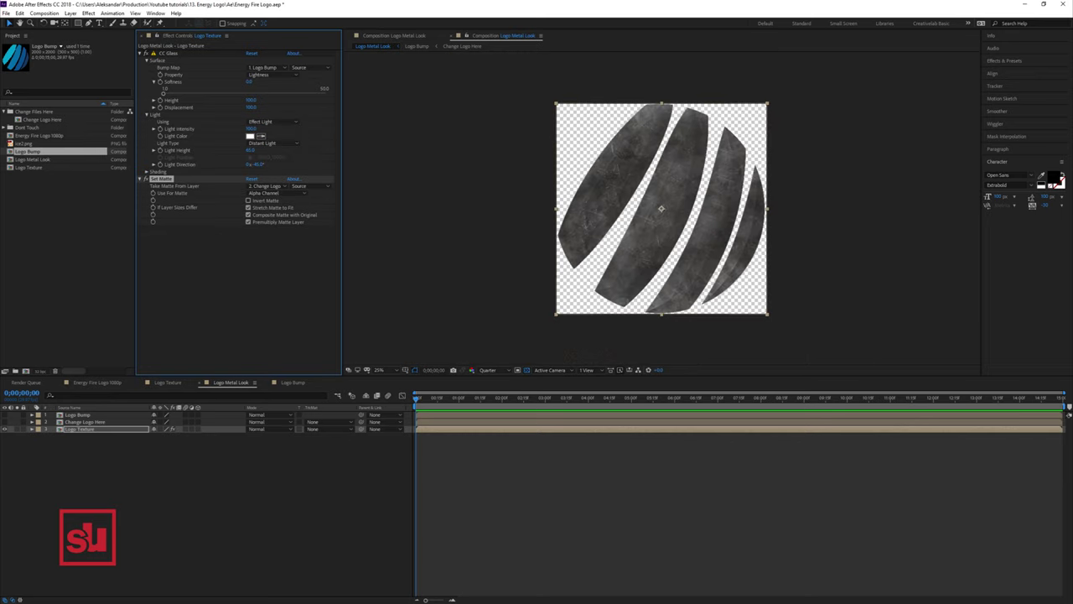
left_click_drag(250, 101, 224, 101)
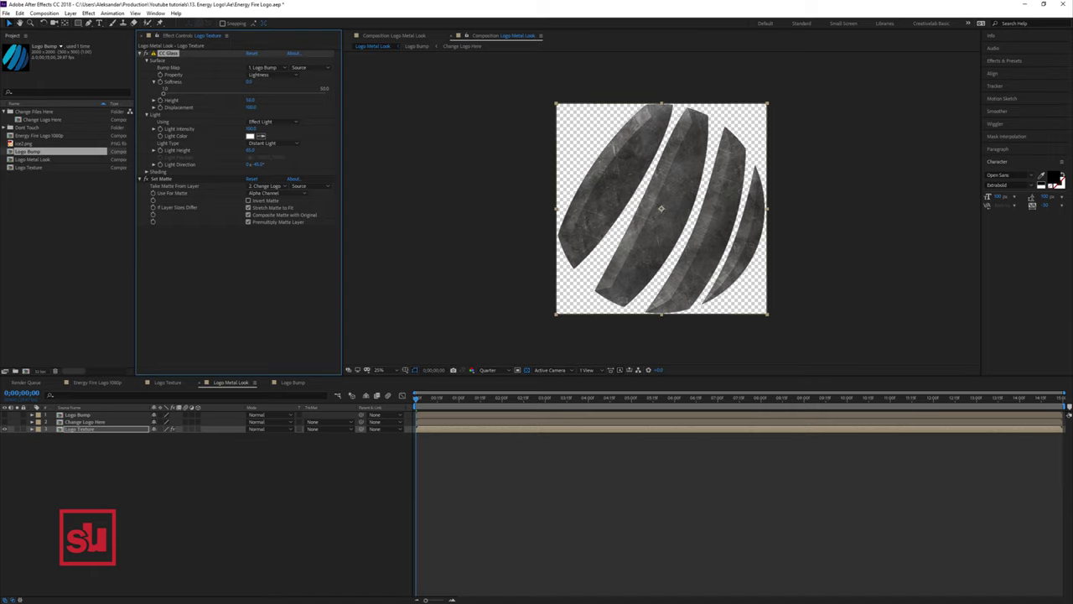
left_click(272, 122)
left_click(268, 139)
Step: Add a point light near the composition's upper-left corner and raise its intensity
right_click(78, 445)
mouse_move(160, 451)
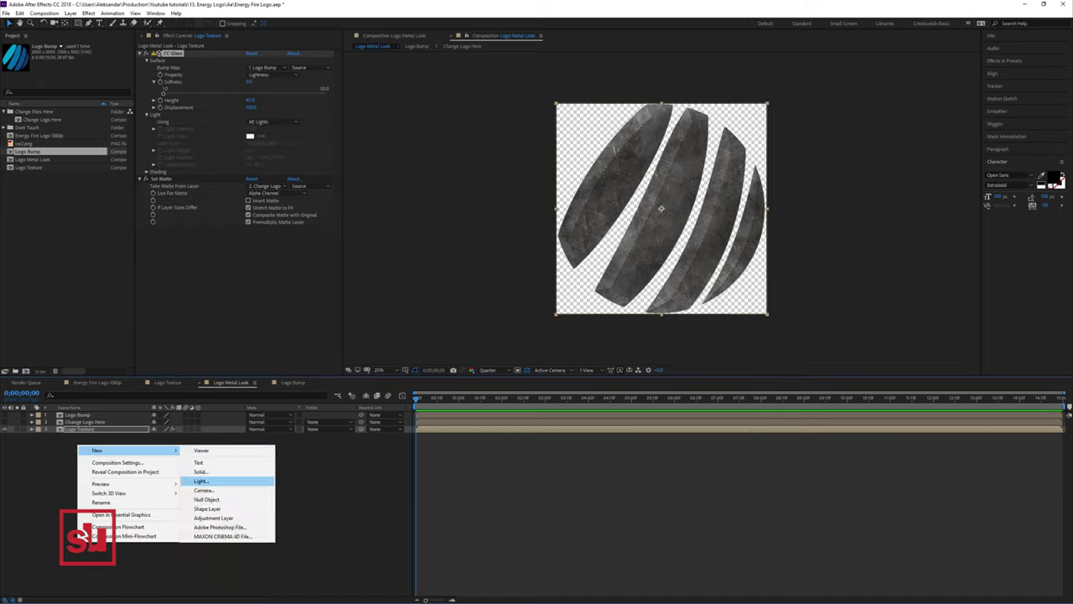
left_click(201, 481)
left_click(394, 351)
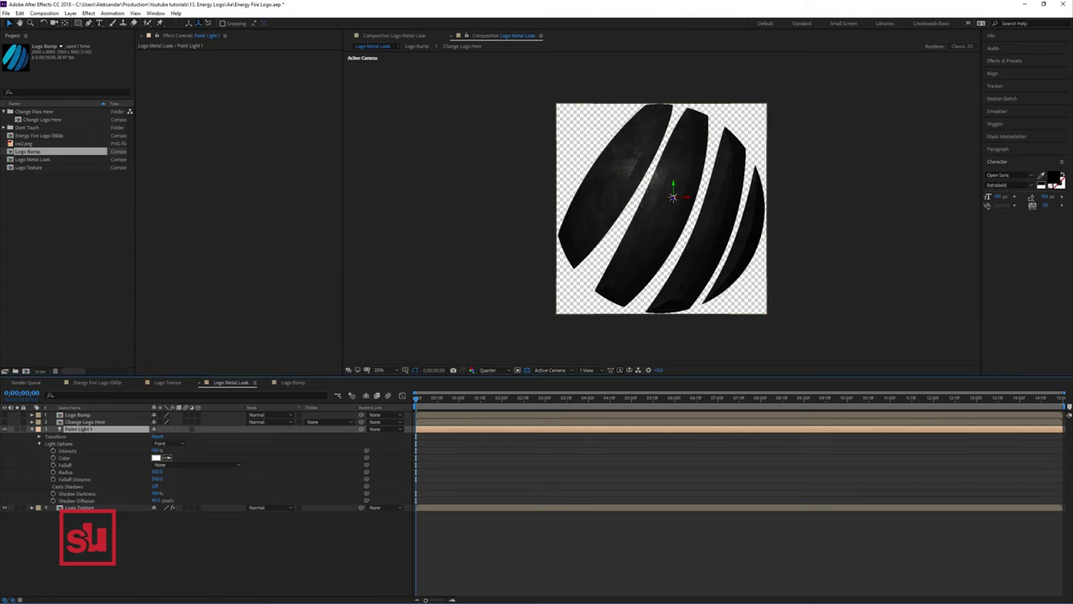
left_click_drag(673, 197, 577, 122)
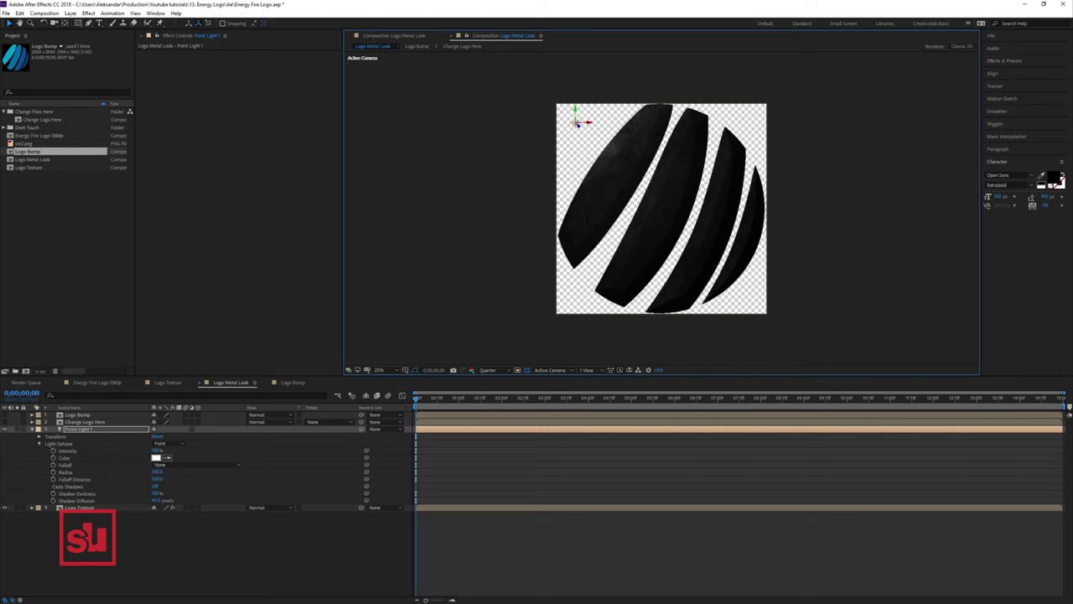
left_click_drag(157, 451, 223, 451)
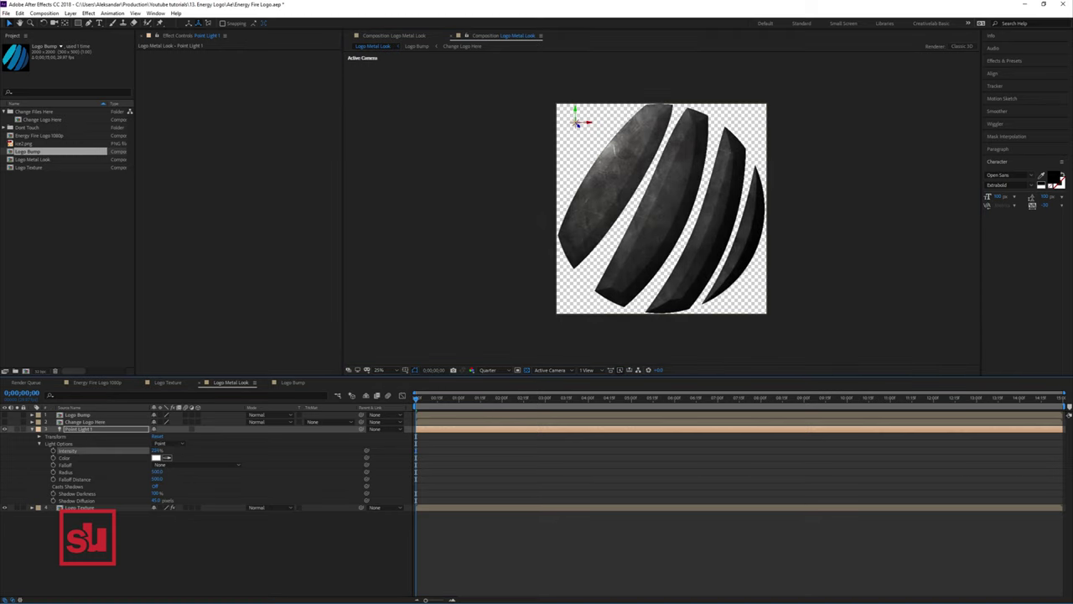
Step: Duplicate the point light, place the copy beyond the logo's lower-right corner, and move Point Light 1 farther out past the upper-left corner
key("ctrl+d")
left_click_drag(576, 122, 861, 359)
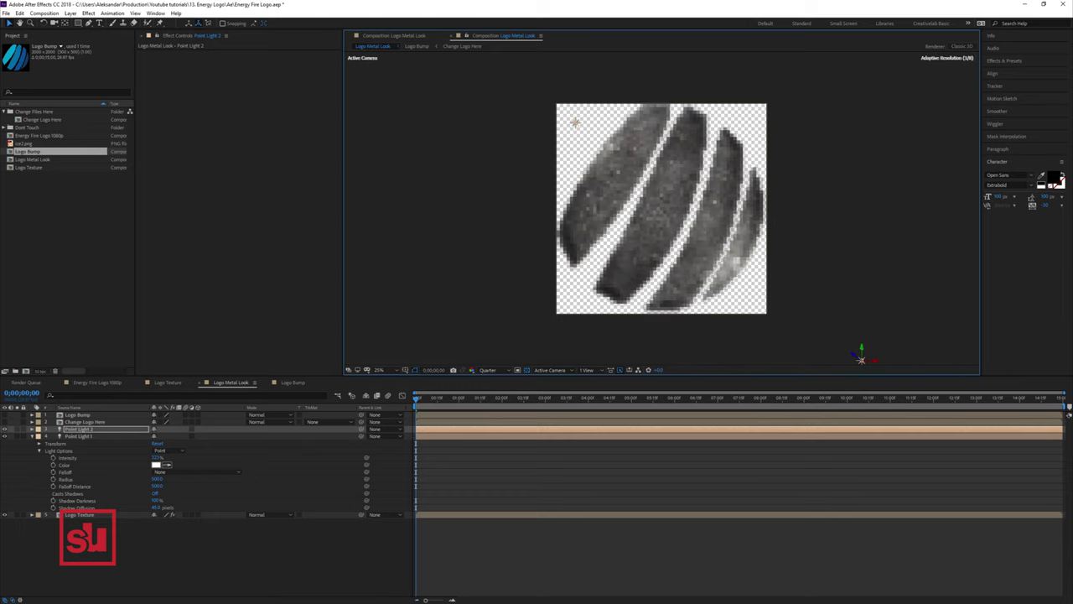
left_click(575, 123)
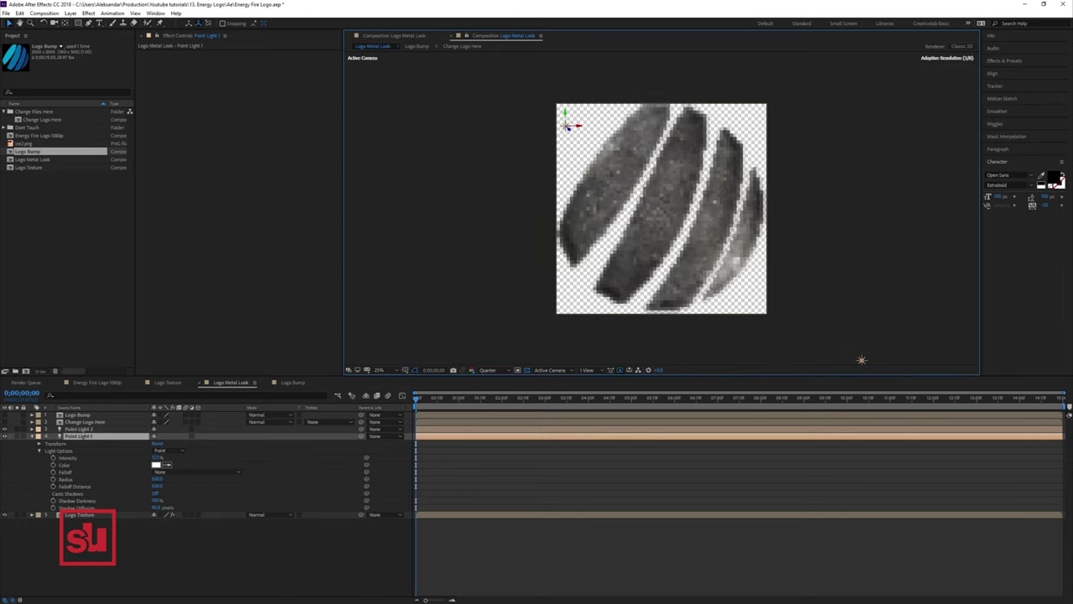
left_click_drag(569, 125, 333, 51)
scroll(661, 209, "down", 2)
left_click_drag(712, 246, 775, 301)
key("ctrl+Down")
key("period")
key("period")
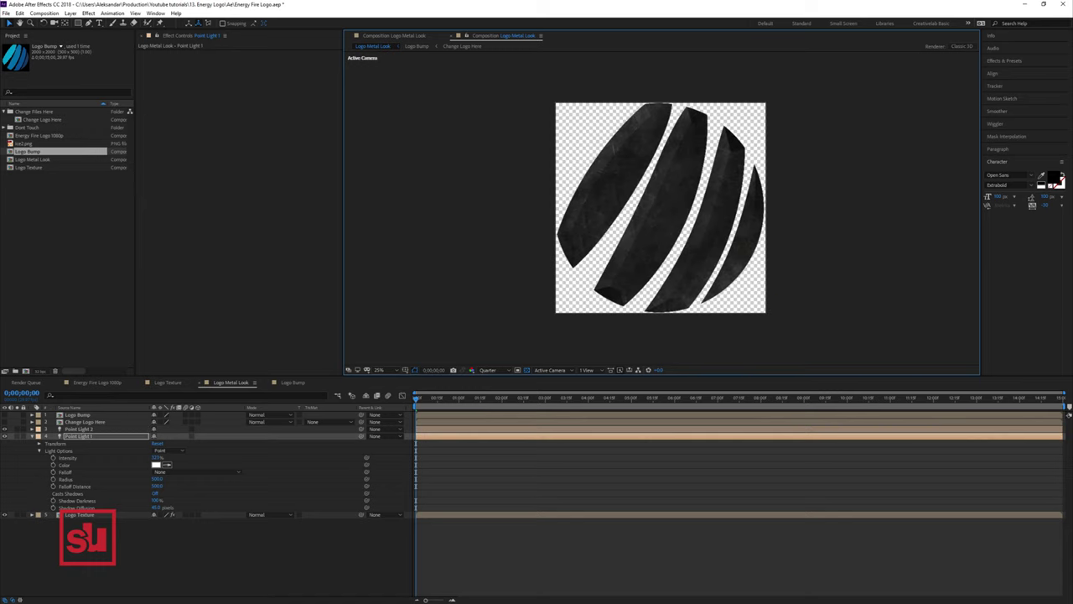
Step: Raise the intensity of Point Light 1, and raise Point Light 2's intensity considerably more
left_click_drag(156, 458, 251, 458)
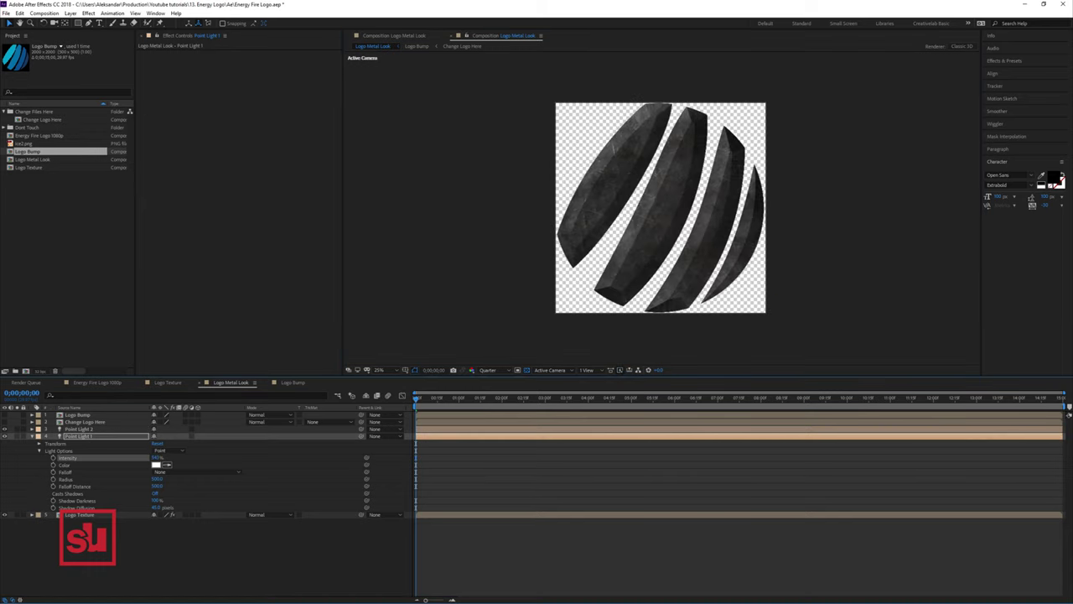
left_click(79, 429)
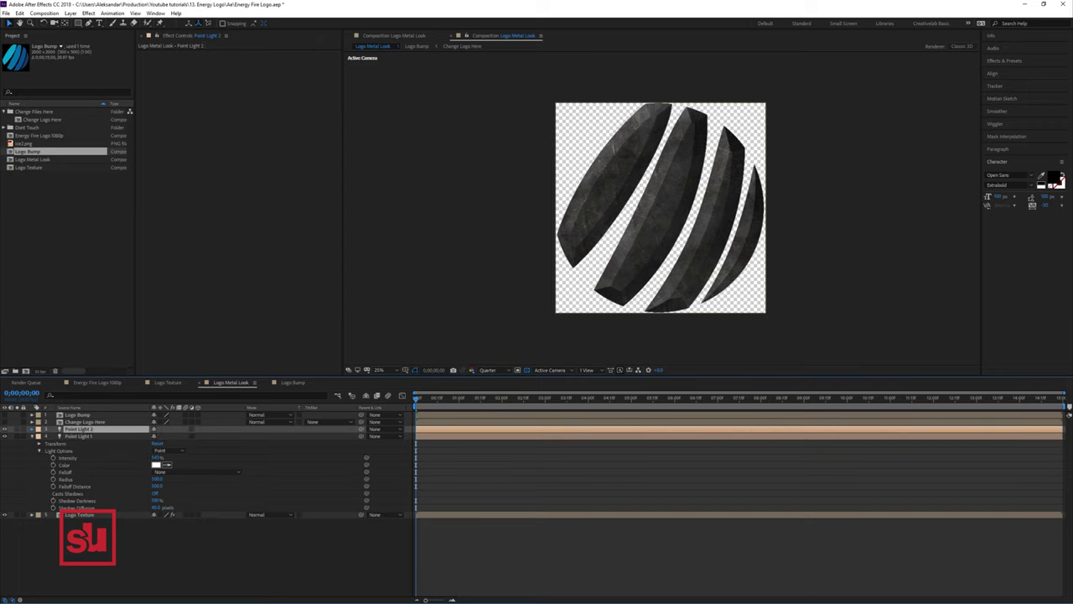
left_click(32, 429)
left_click(40, 444)
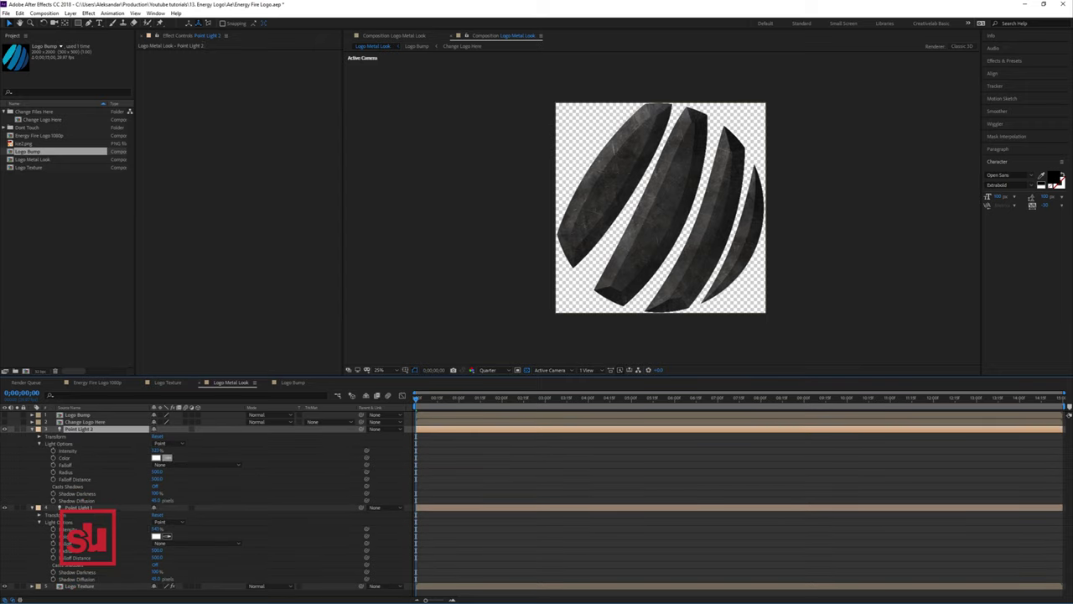
left_click_drag(156, 451, 436, 452)
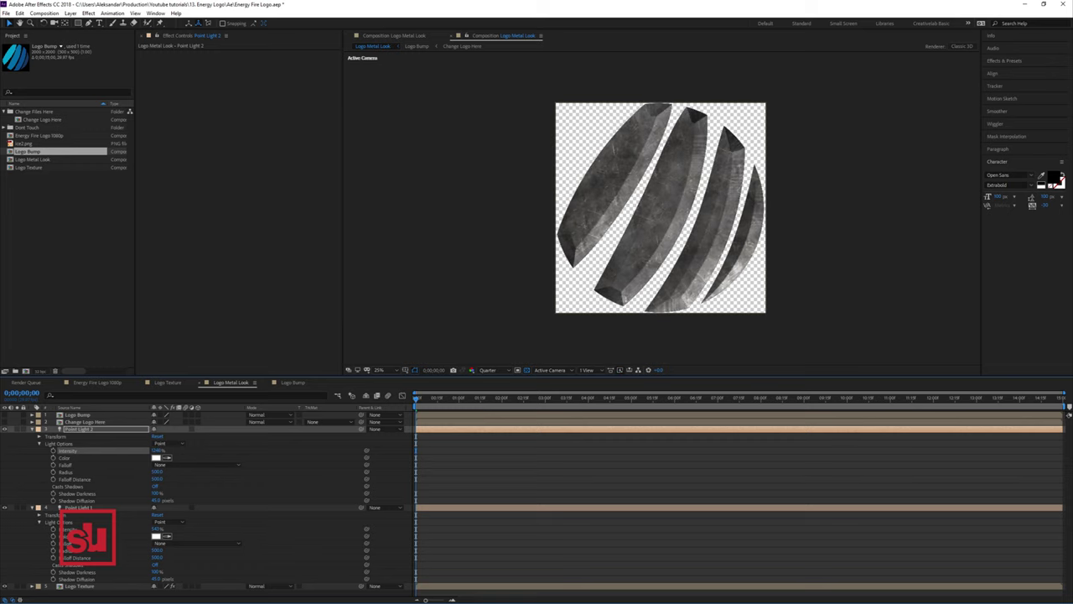
left_click(32, 430)
Step: In the Logo Bump composition, create a black 2000 x 2000 px solid named Fractal noise
left_click(78, 416)
double_click(78, 415)
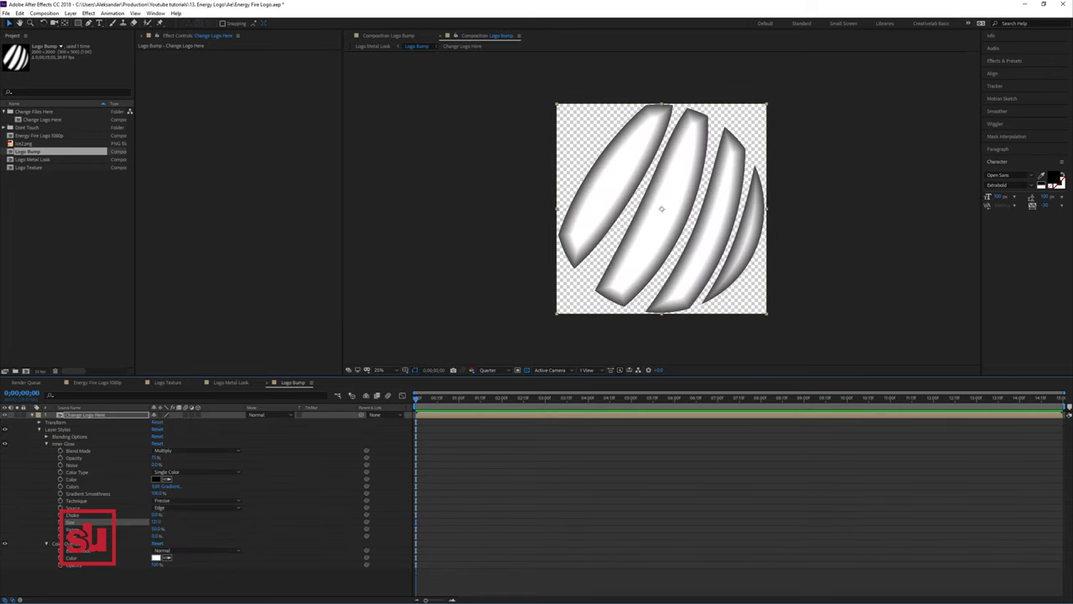
left_click(32, 415)
right_click(82, 435)
mouse_move(103, 441)
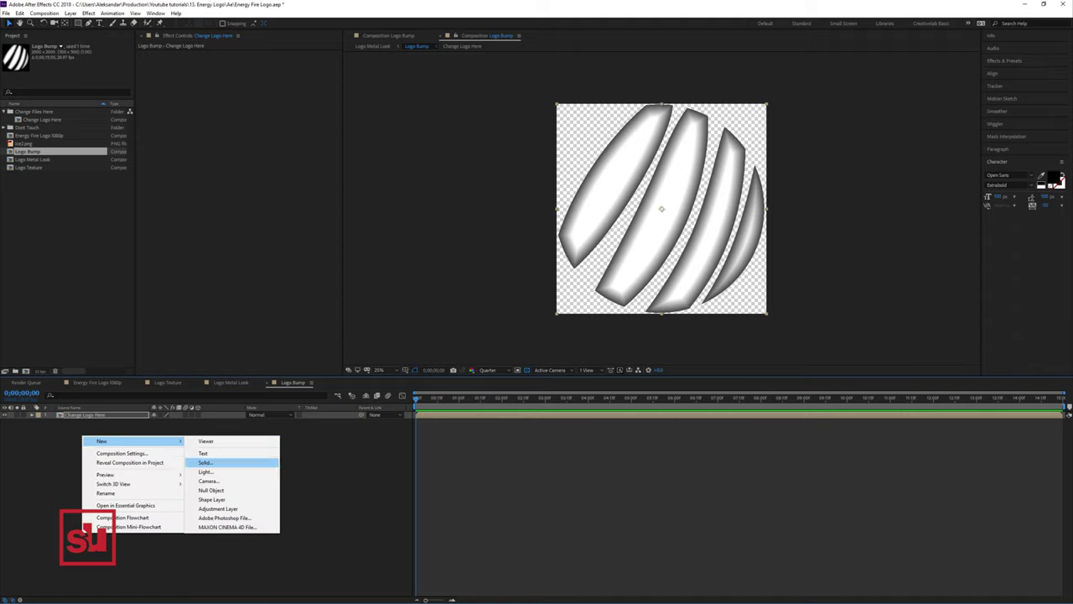
left_click(205, 462)
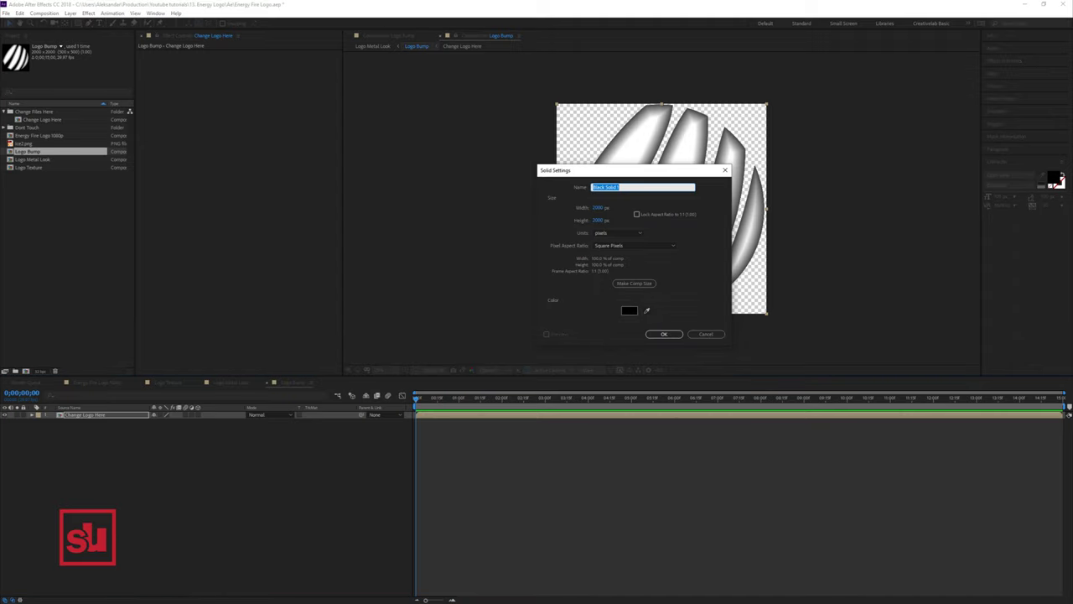
type("Fract")
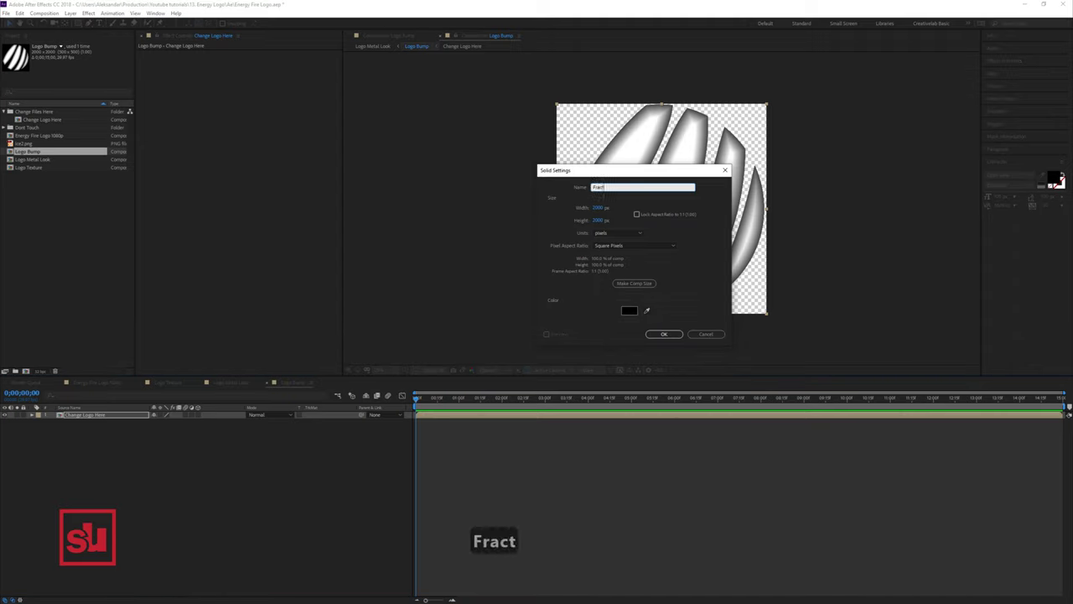
type("al noise")
key("Return")
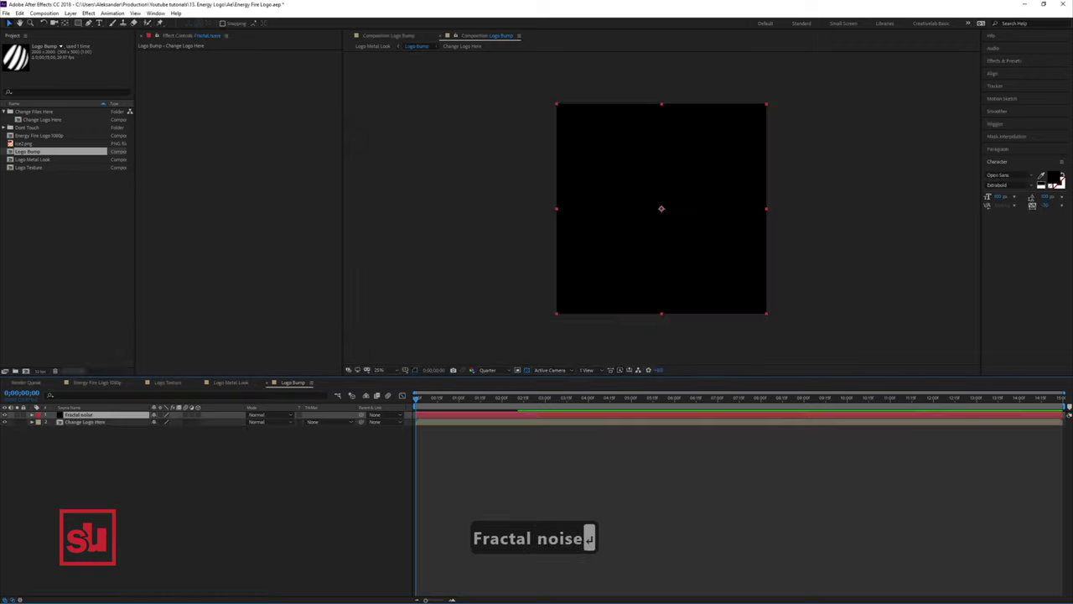
Step: Apply the Fractal Noise effect to the new solid and set its fractal type to Max
right_click(194, 143)
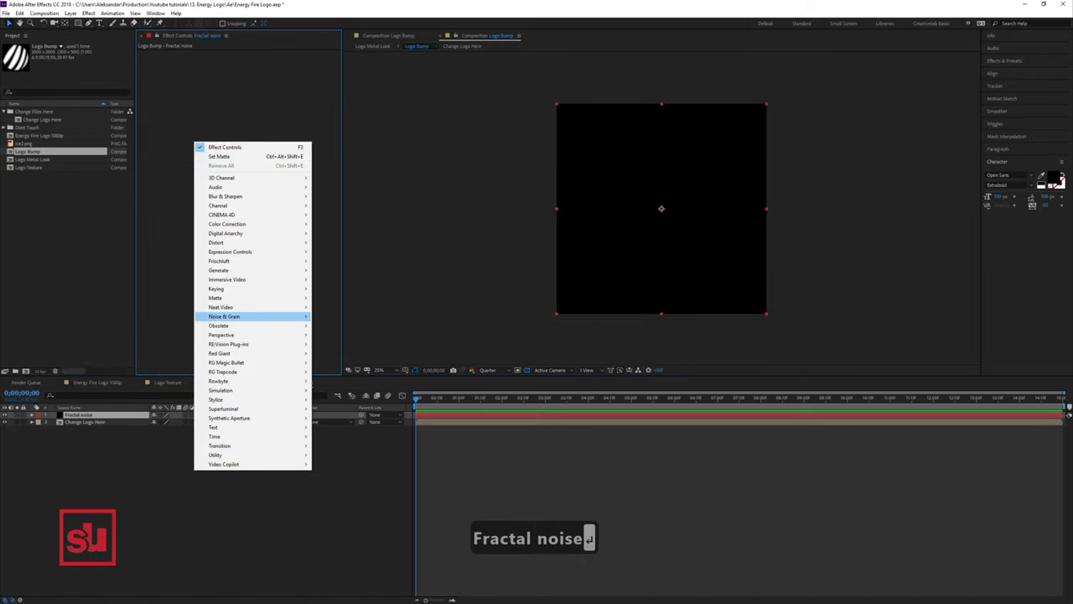
mouse_move(252, 316)
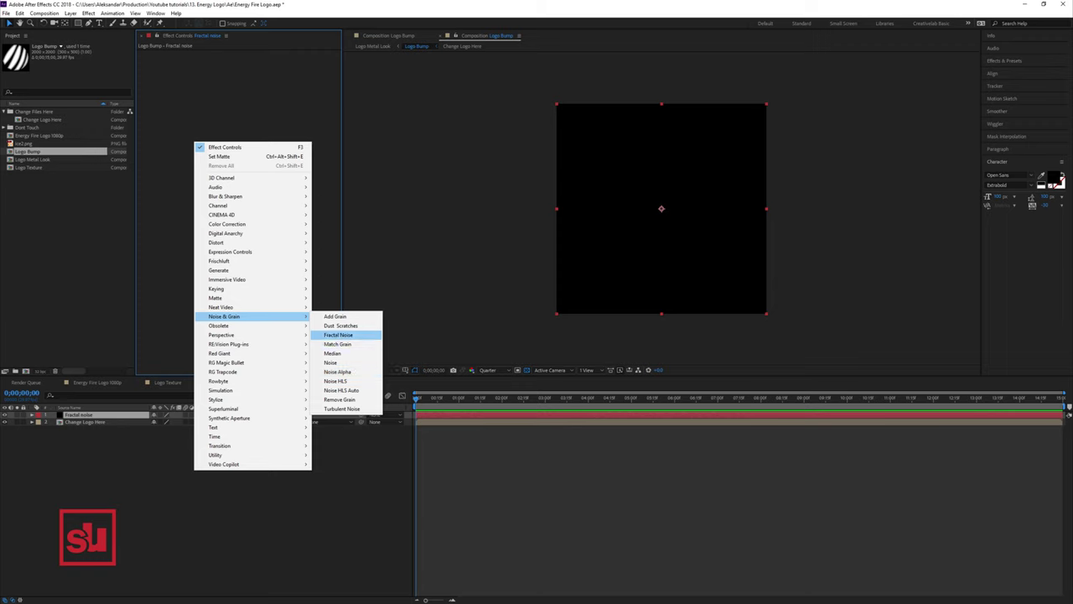
left_click(338, 334)
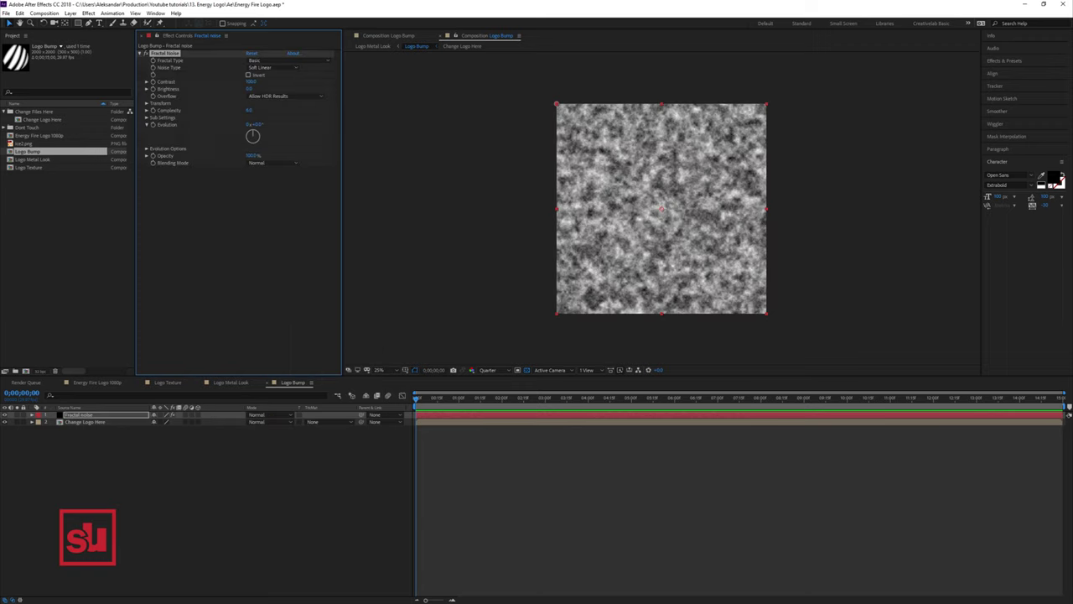
left_click(285, 60)
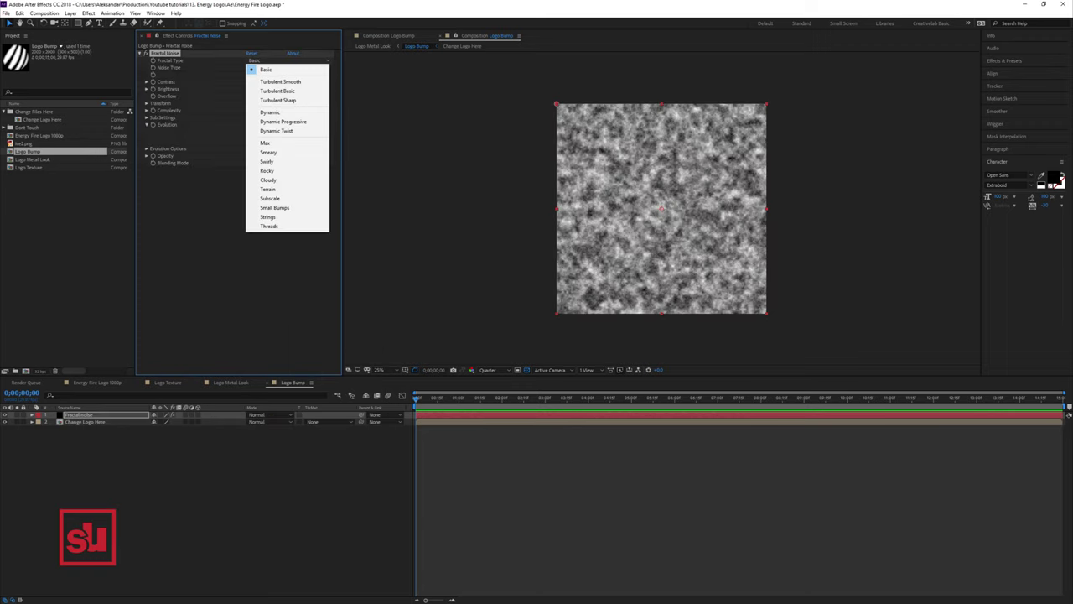
key("alt+Tab")
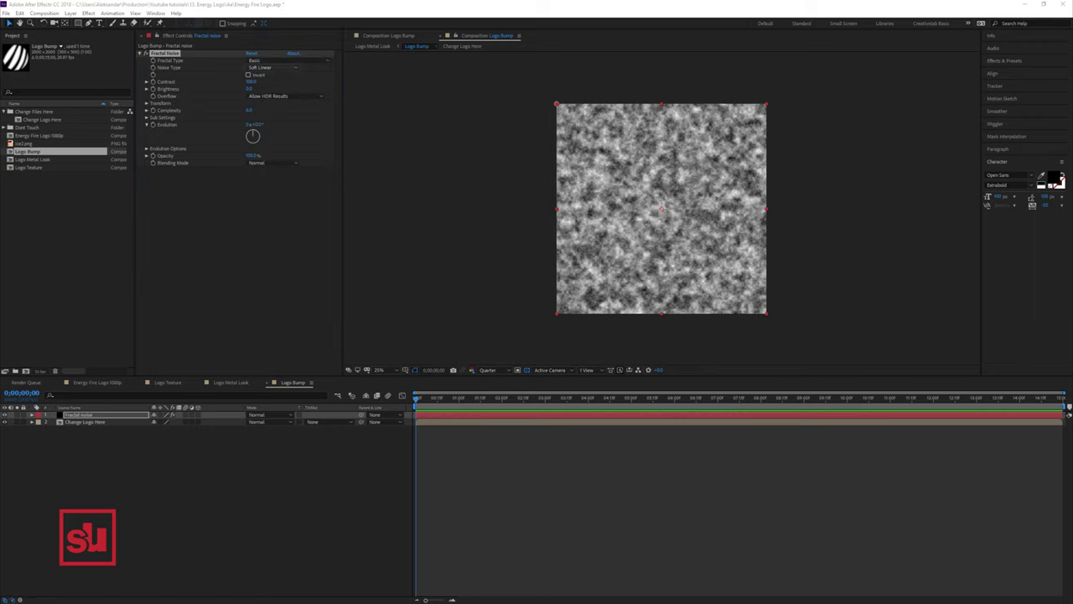
left_click(285, 61)
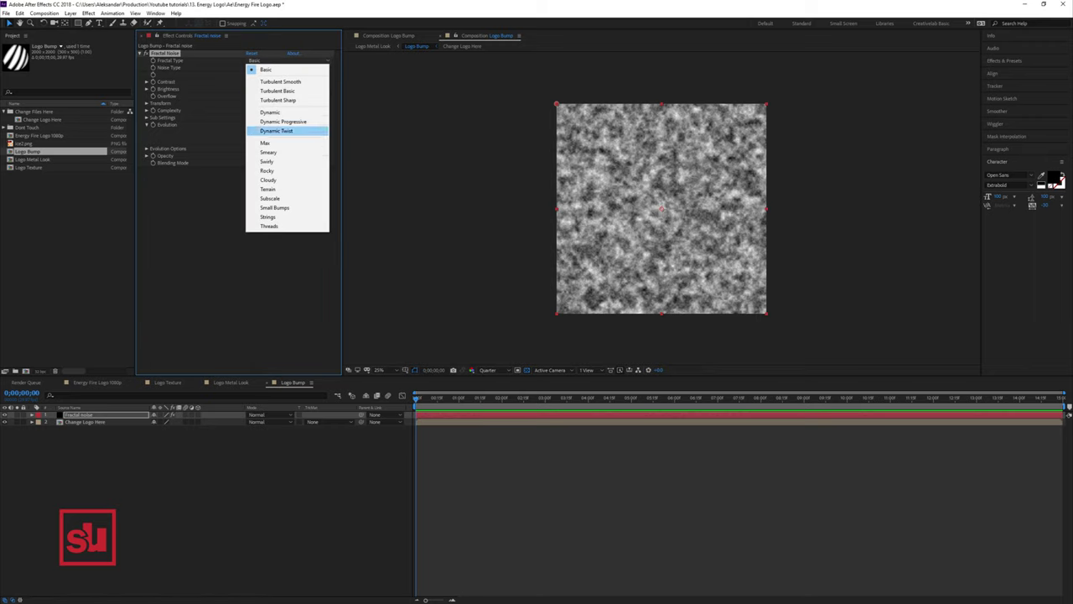
left_click(287, 143)
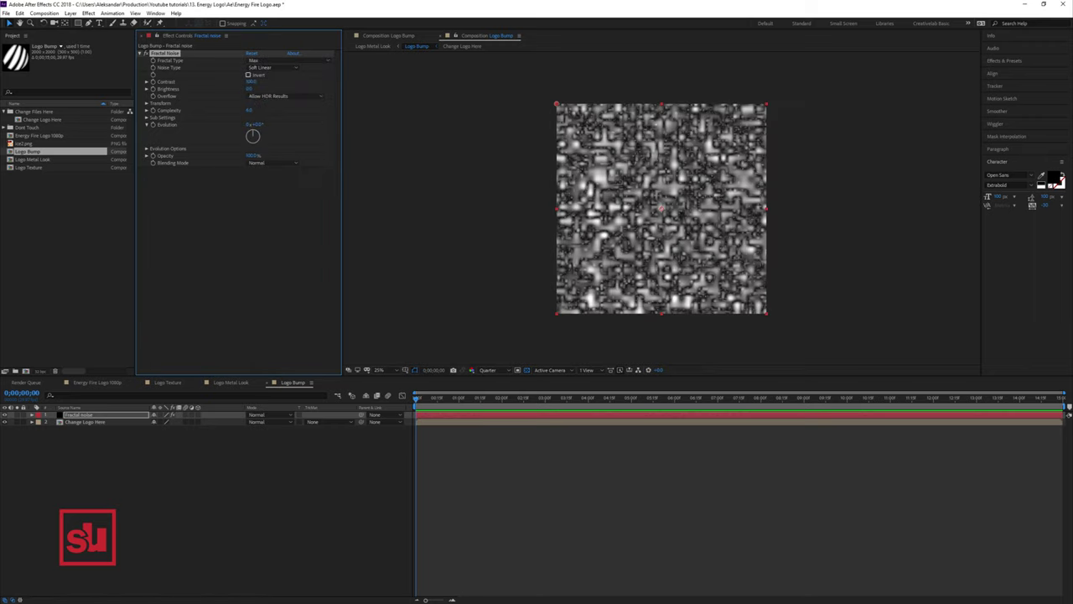
Step: Blend the Fractal noise layer in Add mode, adjust the noise's contrast and brightness, and check the Logo Metal Look composition
left_click(266, 414)
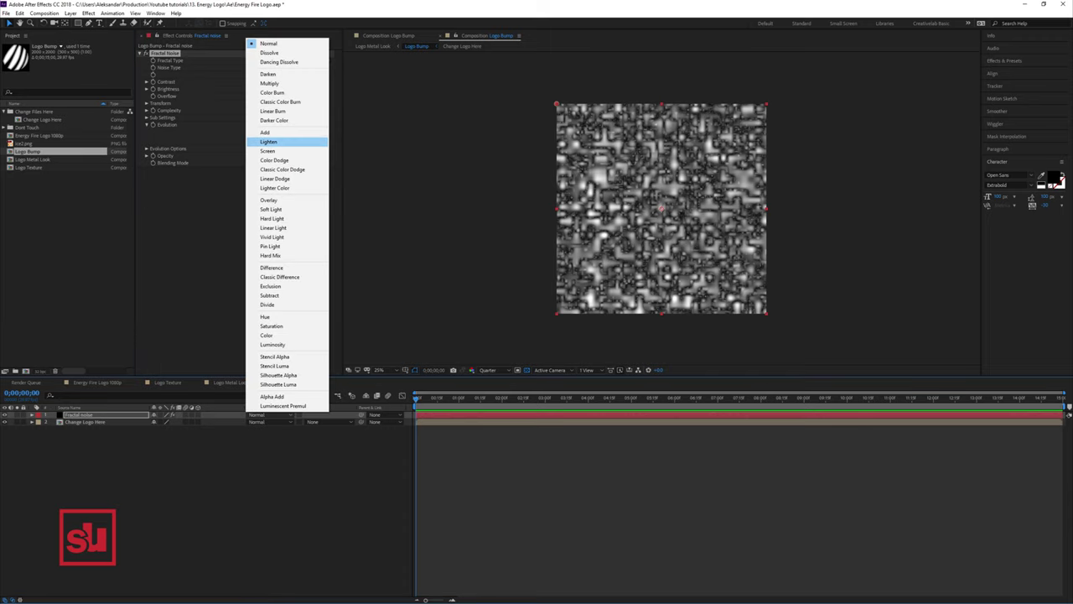
left_click(253, 135)
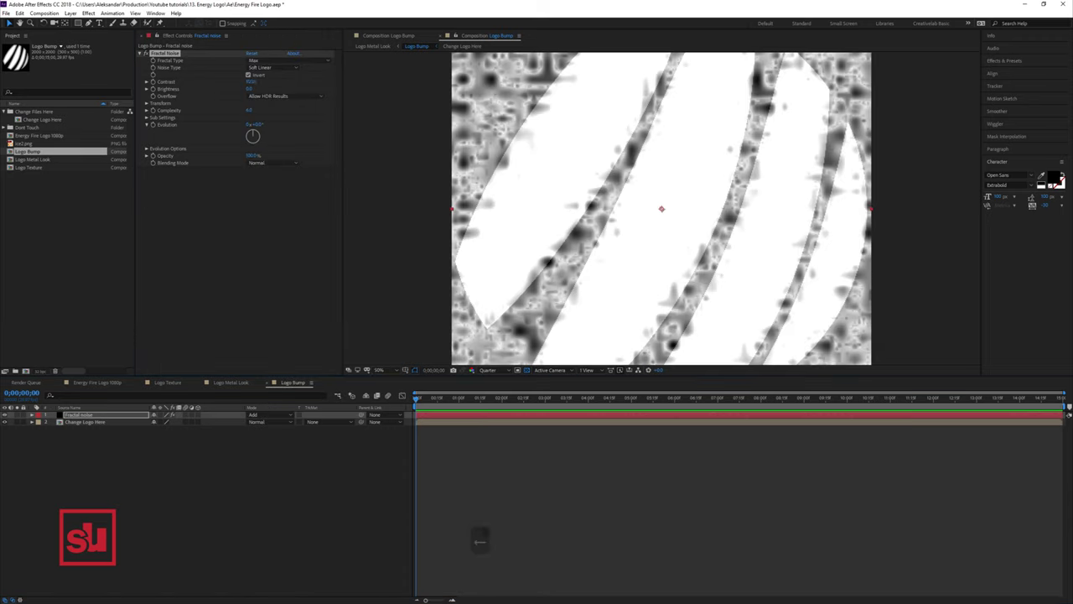
mouse_move(251, 82)
left_mouse_down()
mouse_move(229, 82)
mouse_move(256, 82)
mouse_move(240, 89)
left_mouse_up()
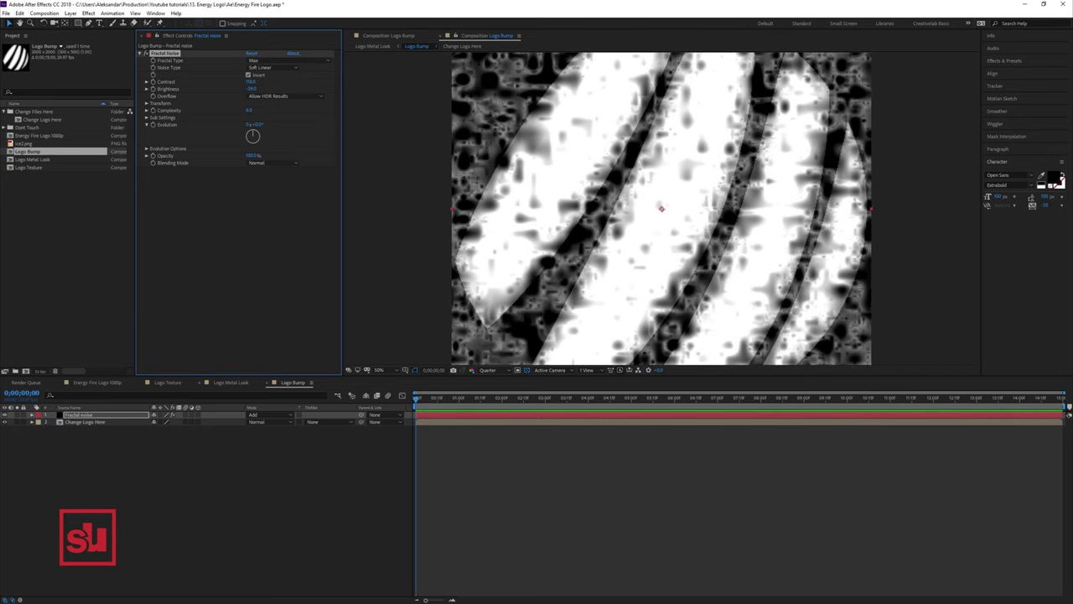
left_click(230, 382)
key("period")
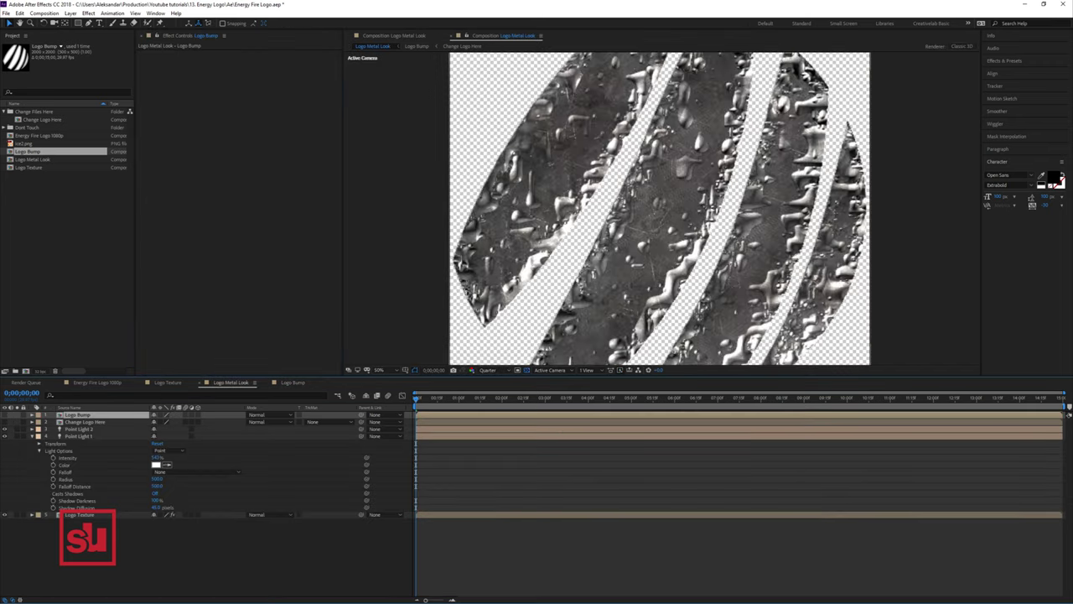
Step: Lower the Fractal Noise contrast in Logo Bump and inspect the resulting metal edges in Logo Metal Look
left_click(293, 383)
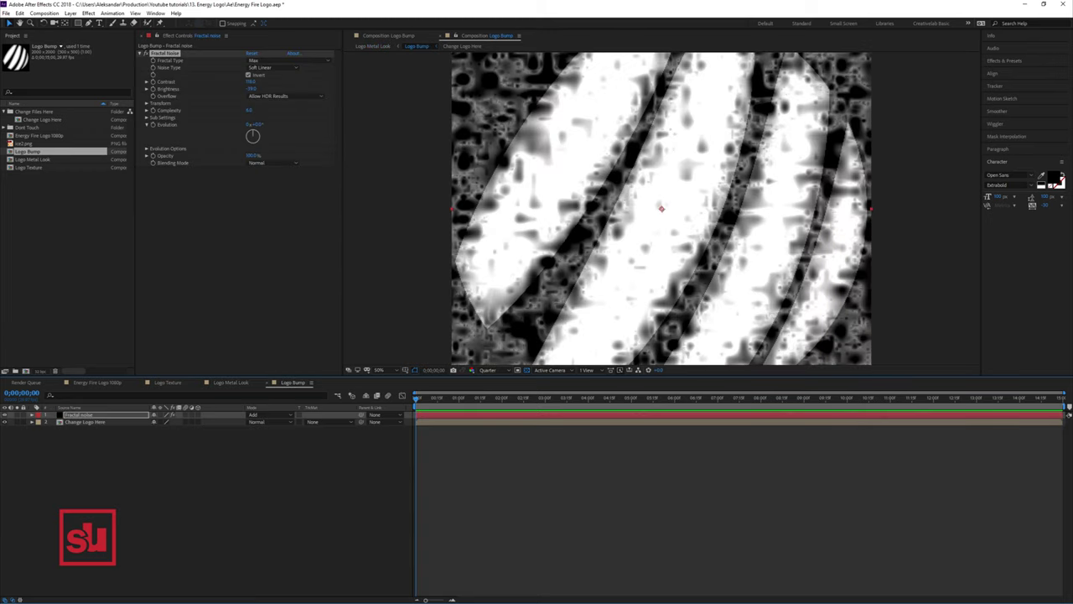
left_click_drag(251, 83, 238, 82)
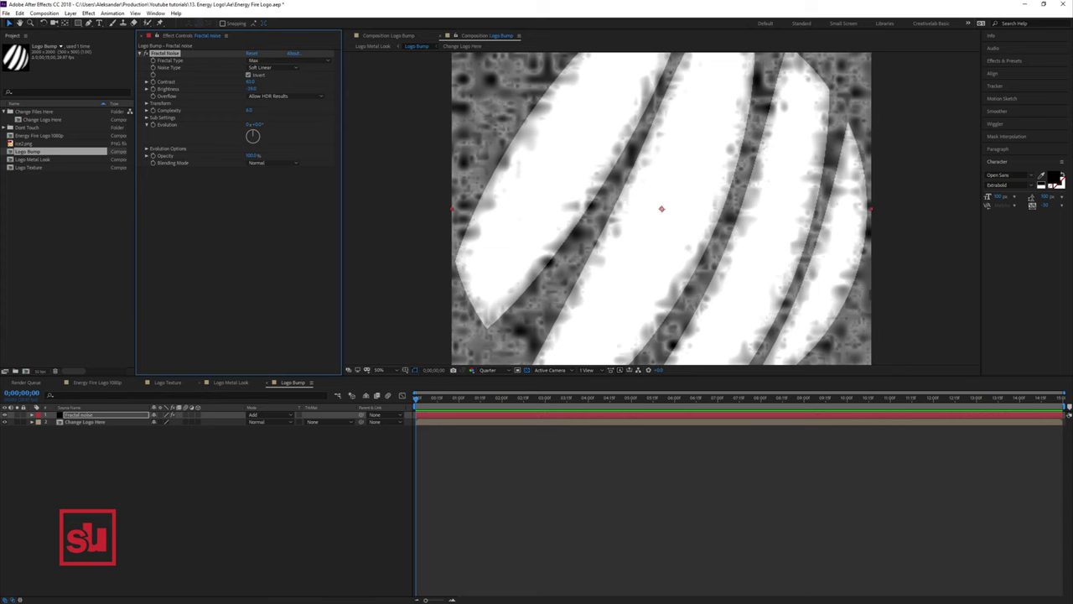
left_click(231, 382)
scroll(669, 187, "down", 2)
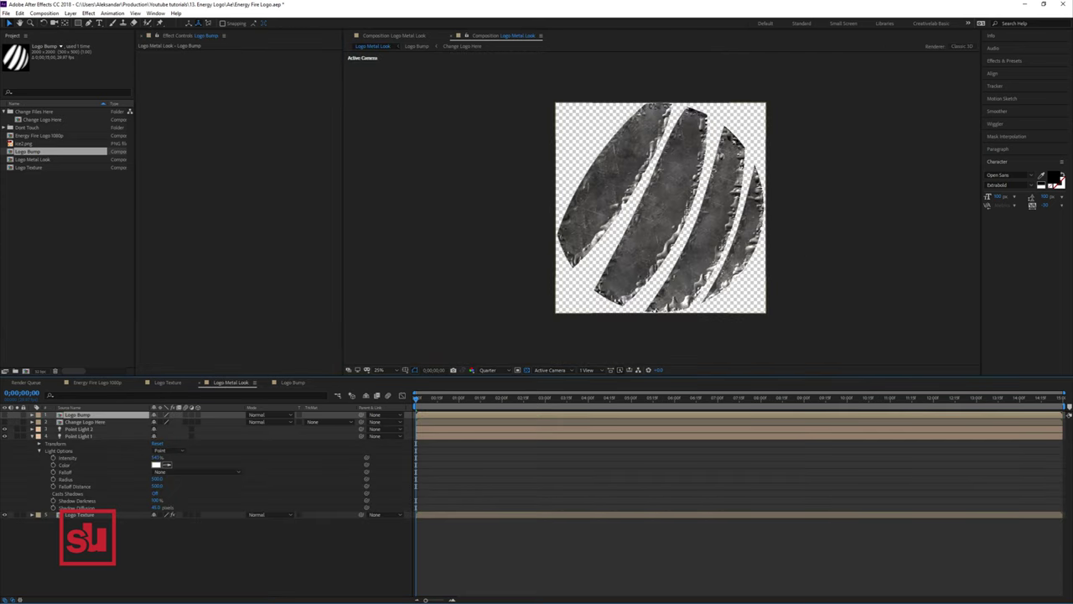
scroll(669, 186, "up", 2)
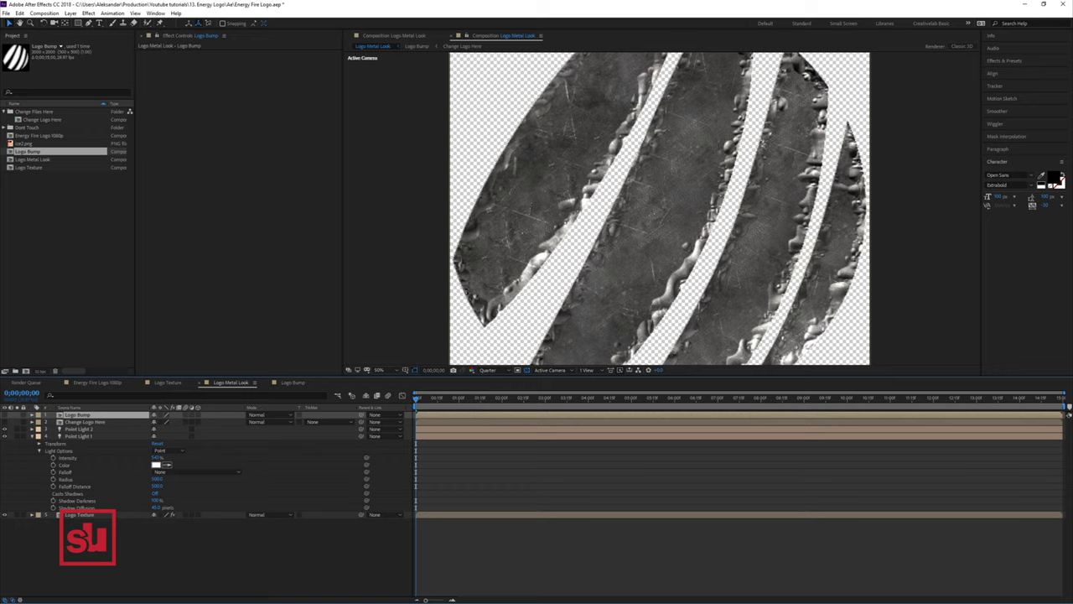
Step: Increase the Fractal Noise scale in the Logo Bump composition and choose a different noise type
double_click(78, 415)
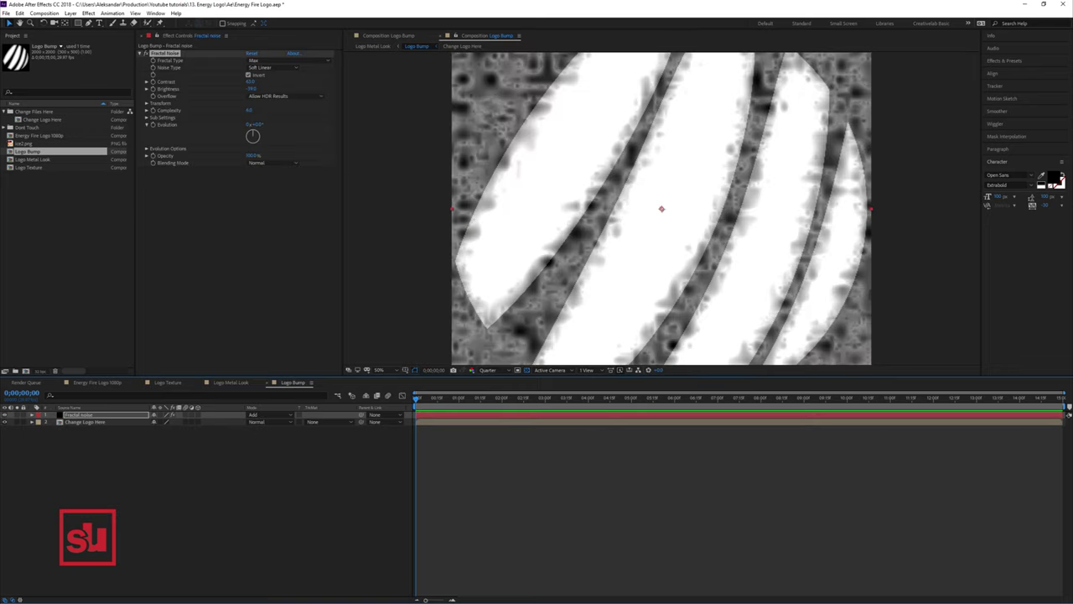
left_click(147, 103)
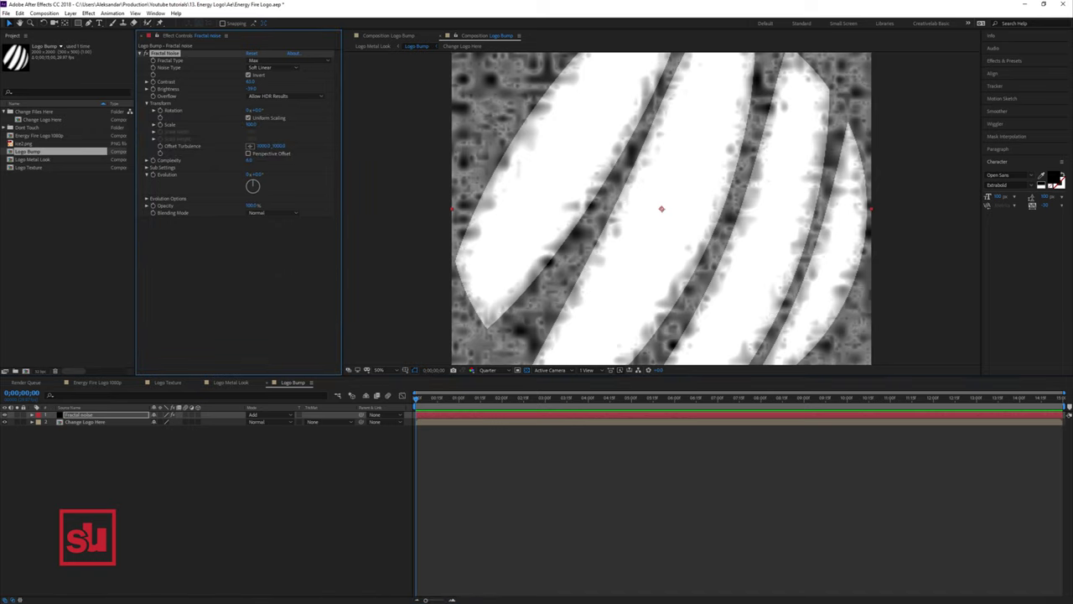
left_click(153, 125)
left_click_drag(192, 136, 199, 136)
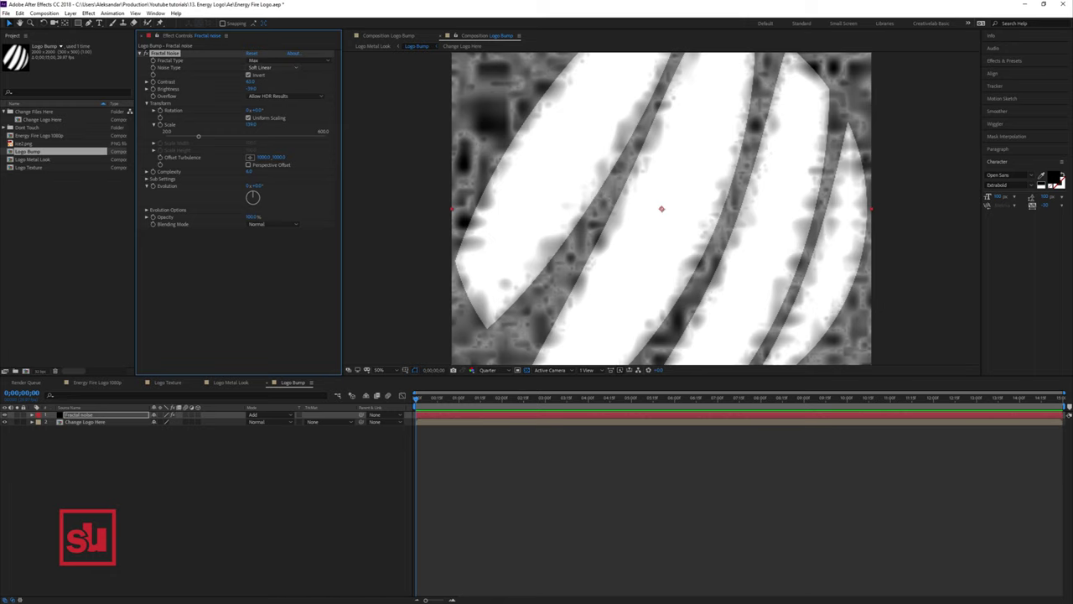
left_click(272, 67)
left_click(266, 104)
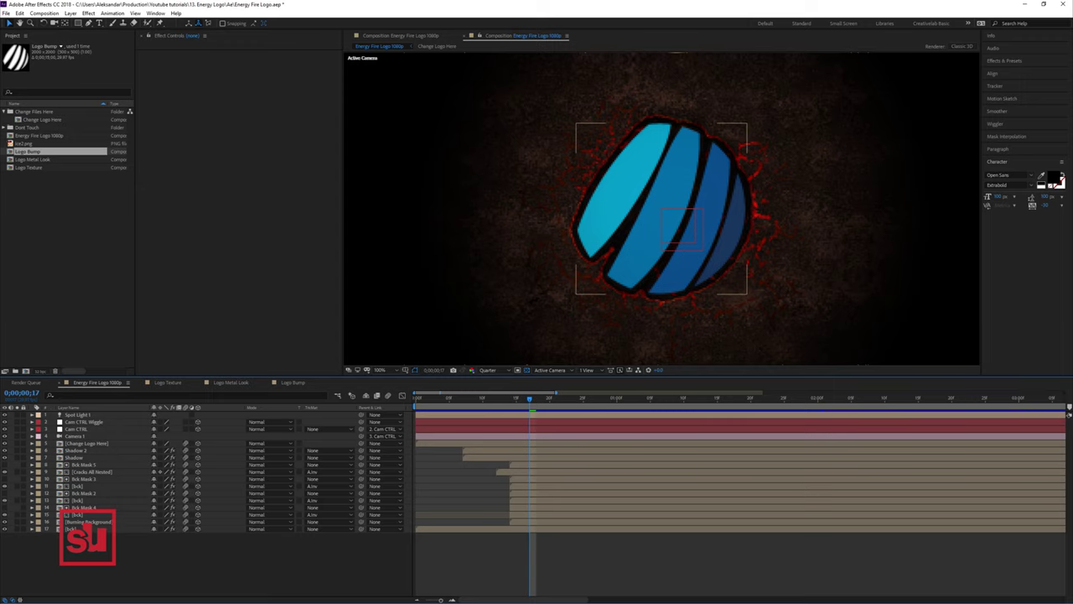
Step: Replace the Change Logo Here layer in the Energy Fire Logo 1080p composition with the Logo Metal Look composition
left_click(651, 202)
left_click_drag(34, 160, 89, 444)
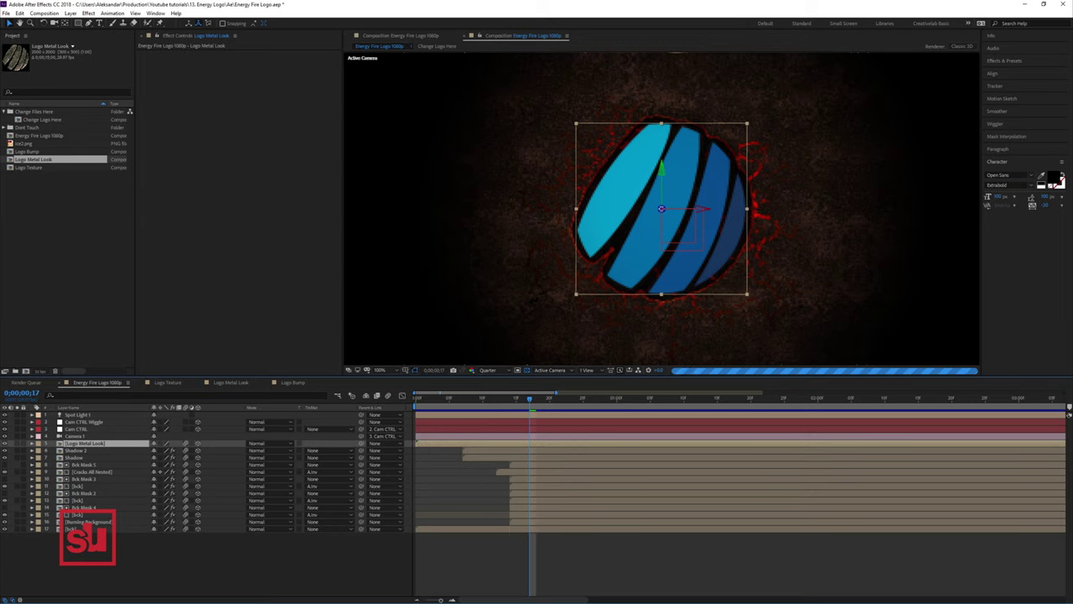
Step: Duplicate the Logo Metal Look composition and rename the copy as Logo Lava Look
key("ctrl+d")
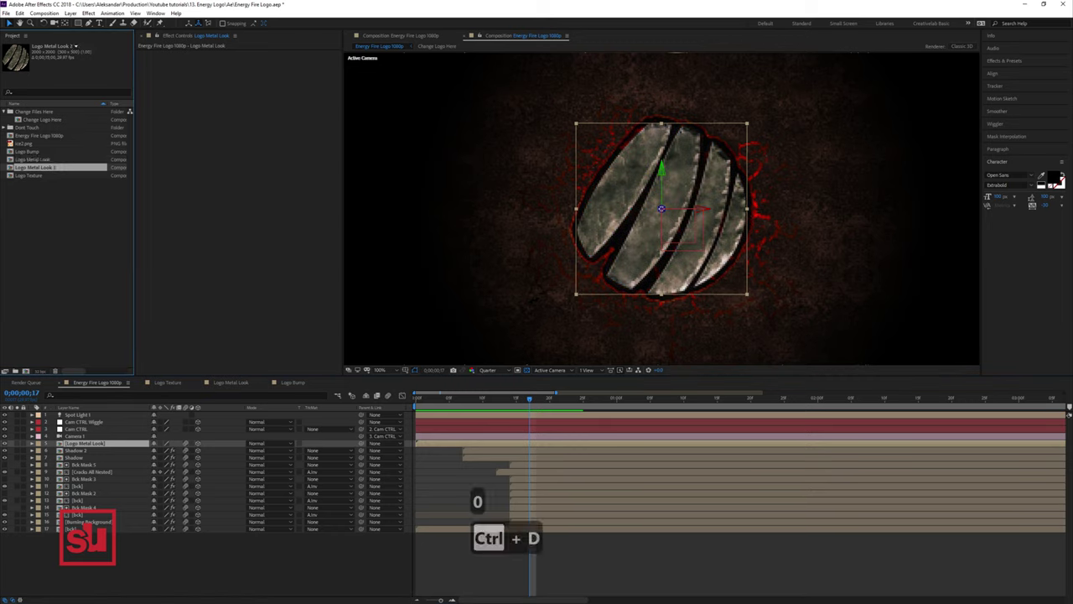
key("Return")
key("BackSpace")
key("BackSpace")
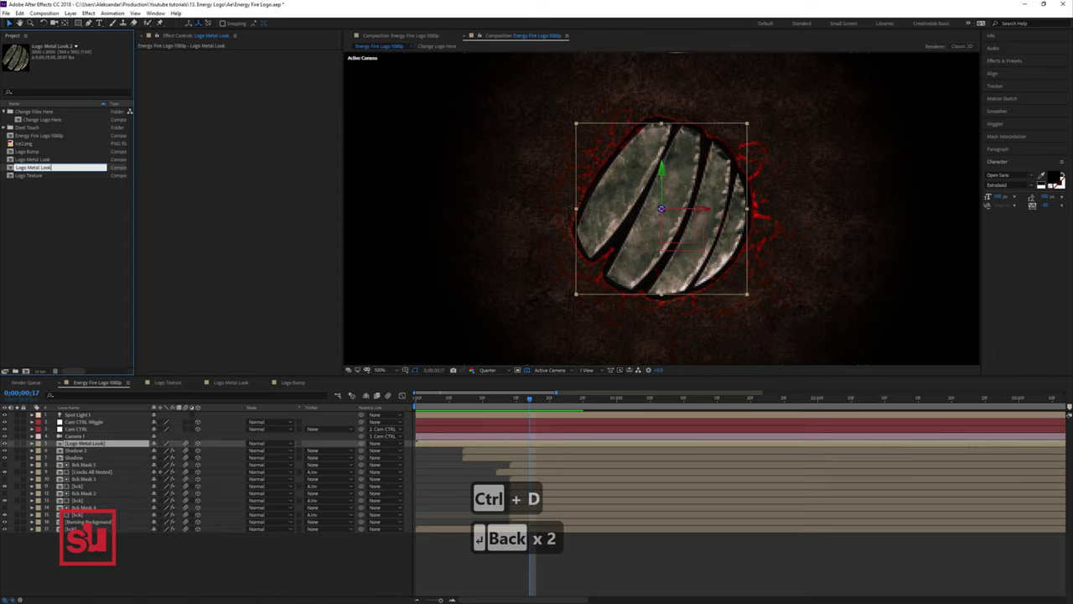
key("BackSpace")
key("BackSpace")
key("BackSpace")
key("BackSpace")
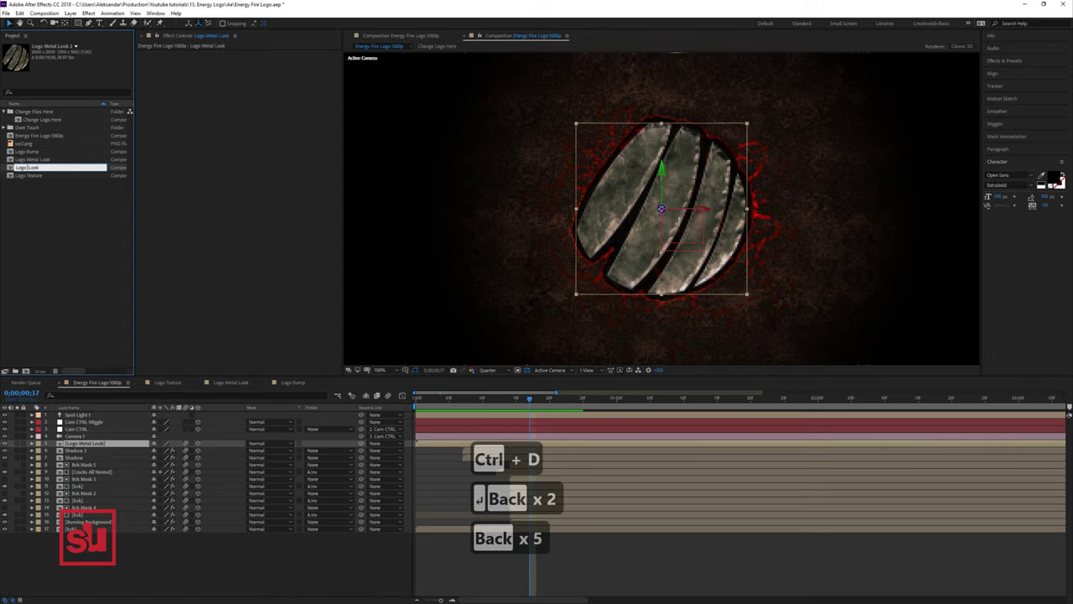
type("Lava")
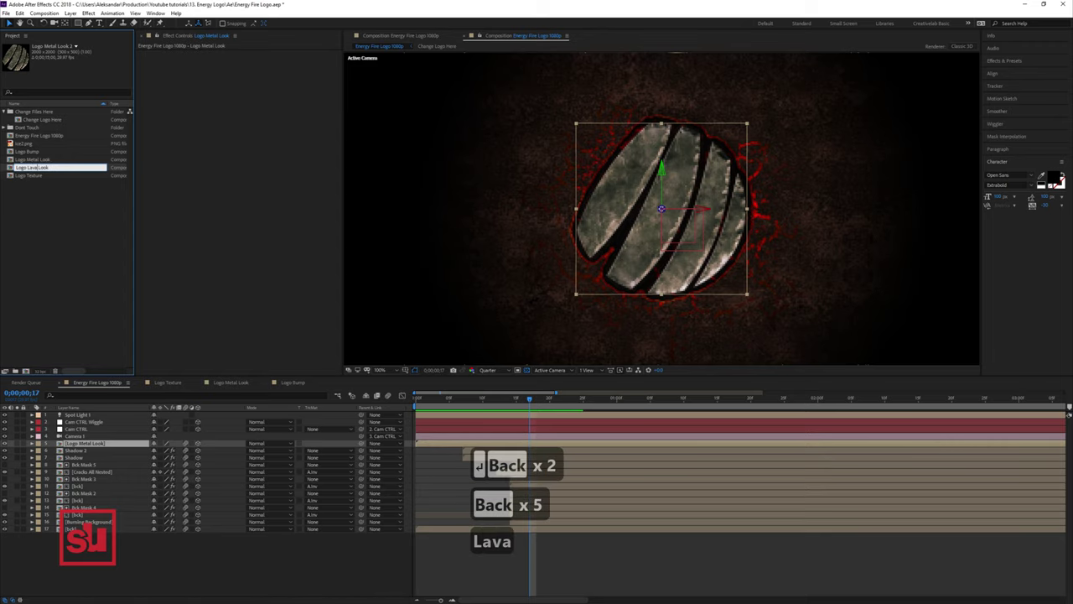
key("Return")
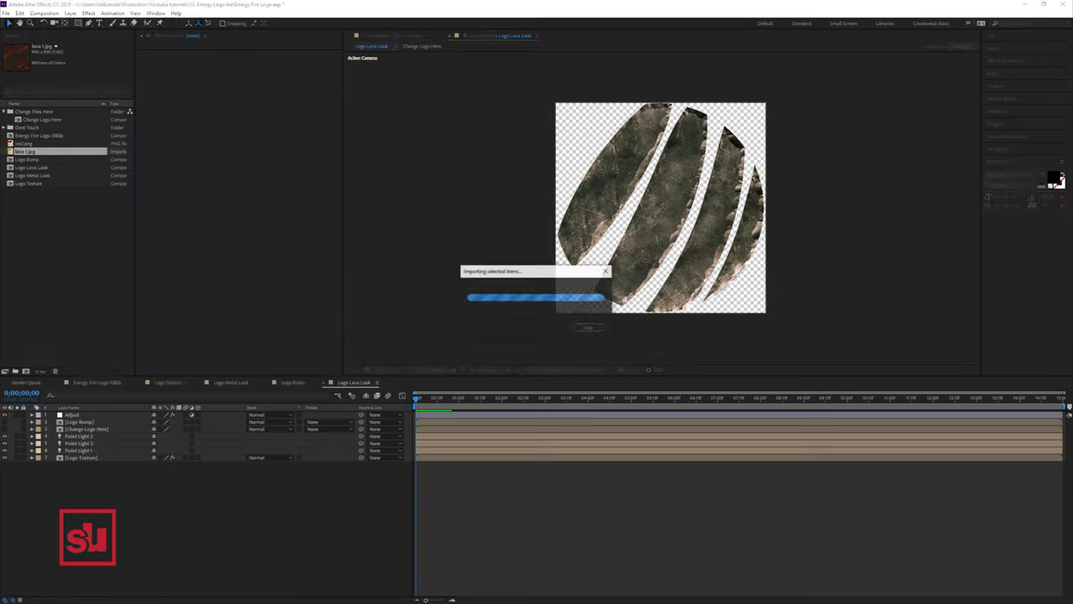
Step: Create the Logo Lava Texture composition from lava 1.jpg and set its width to 3000 px with the aspect ratio locked
left_click_drag(25, 150, 25, 370)
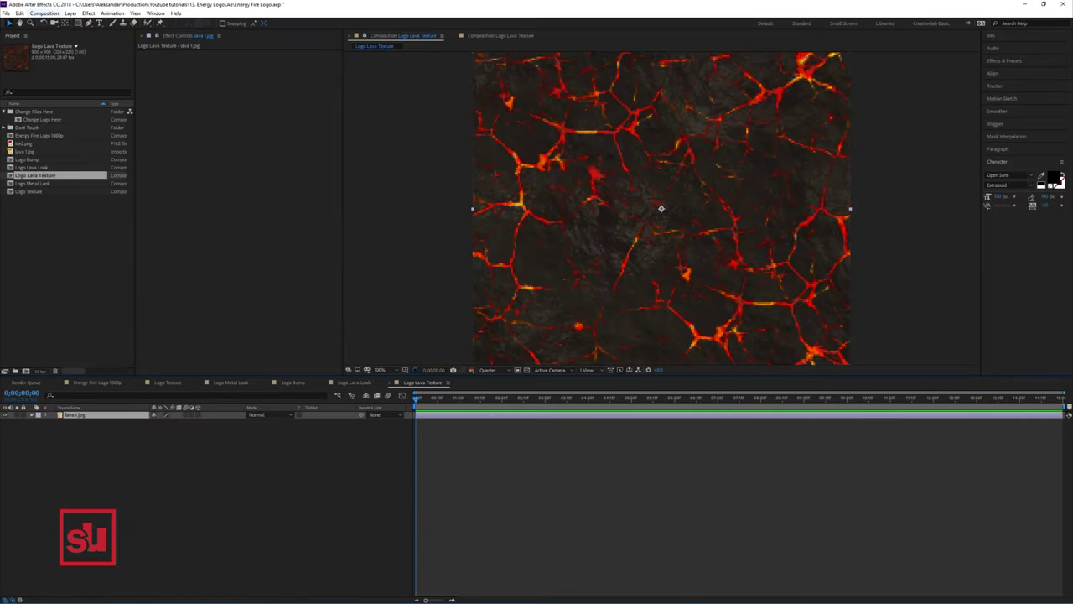
left_click(44, 12)
left_click(52, 35)
left_click(215, 222)
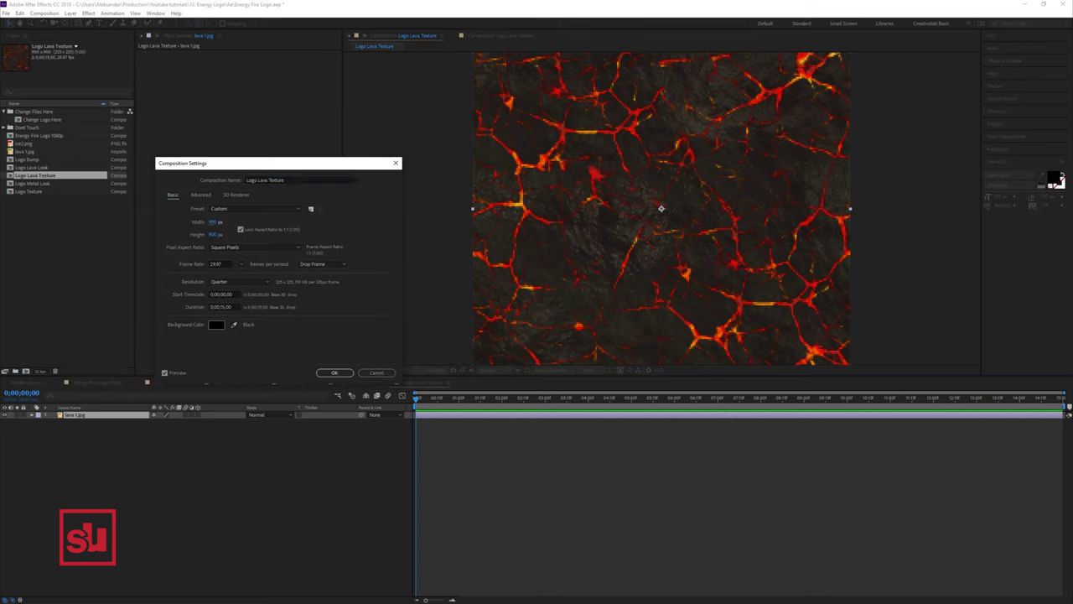
type("3000")
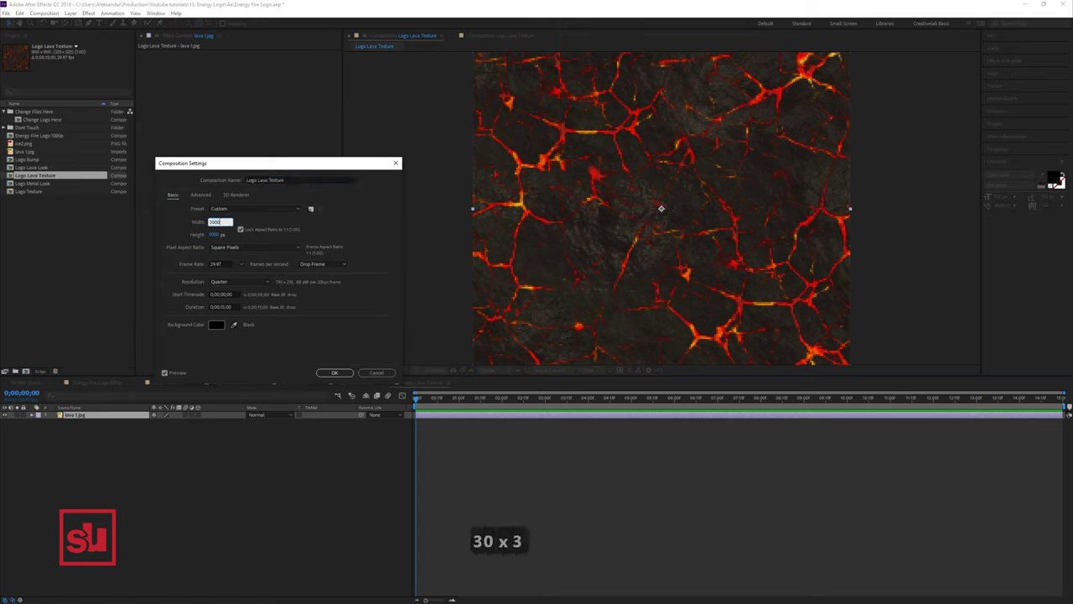
left_click(334, 373)
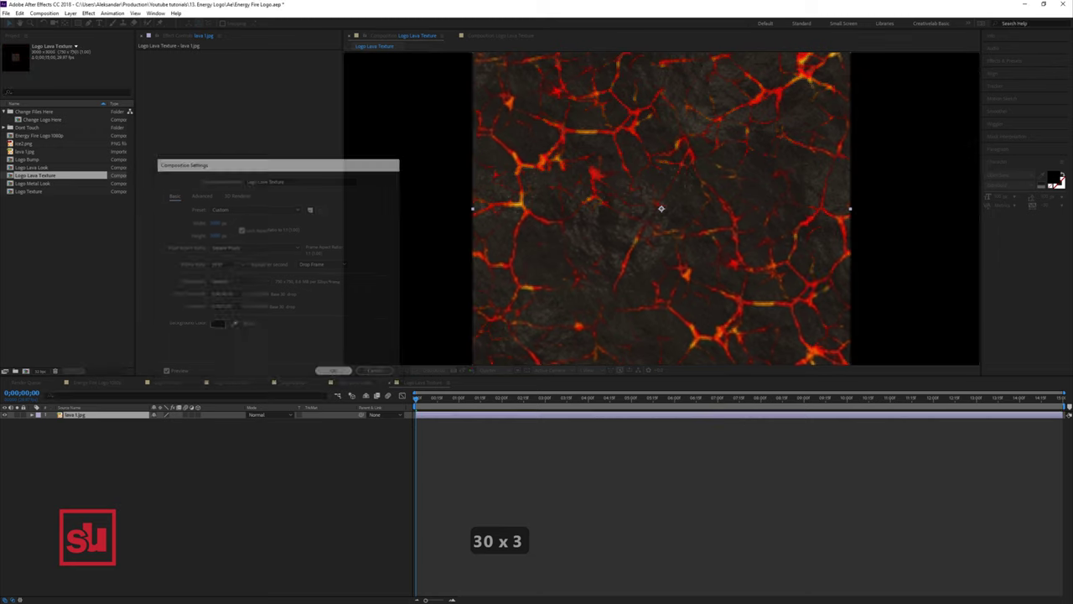
Step: Apply Motion Tile to the lava 1.jpg layer, raise Output Width and Output Height to nearly 300, and scale the layer to fill the composition
scroll(661, 208, "down", 3)
right_click(208, 71)
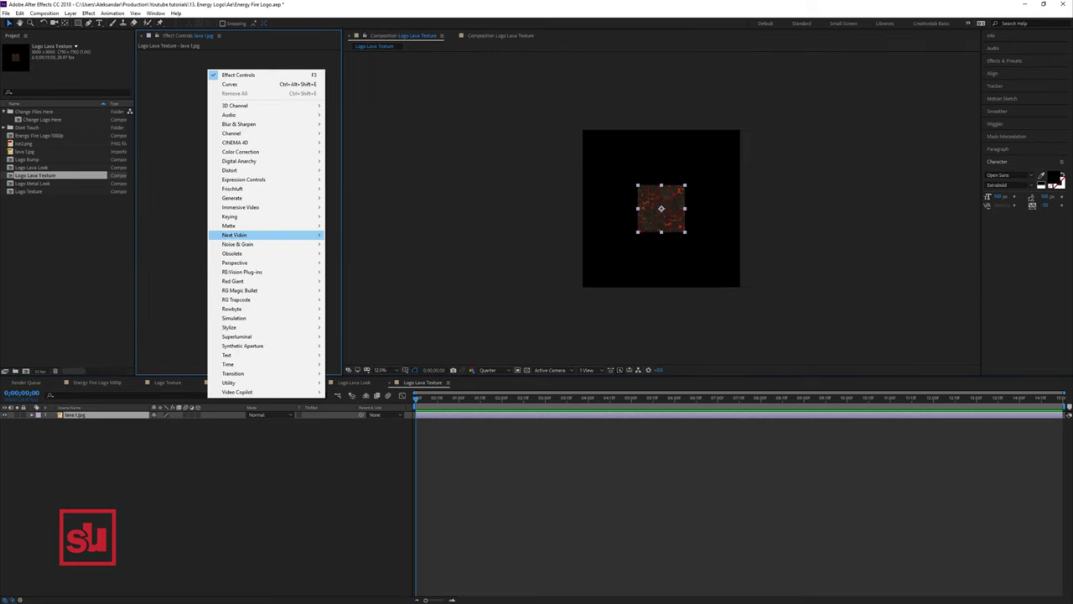
mouse_move(252, 328)
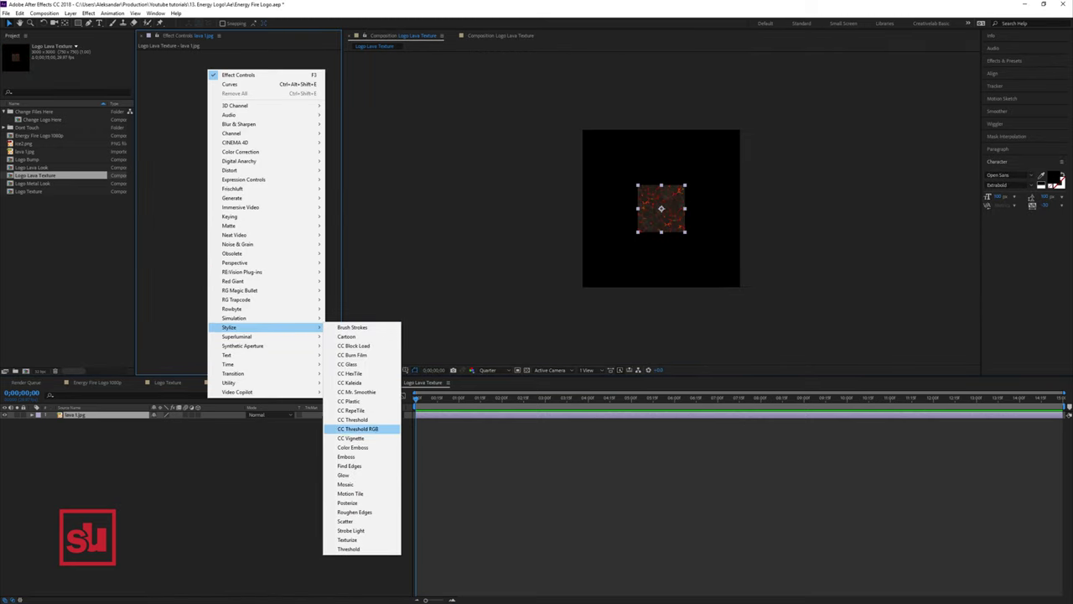
left_click(351, 493)
left_click_drag(252, 81, 263, 81)
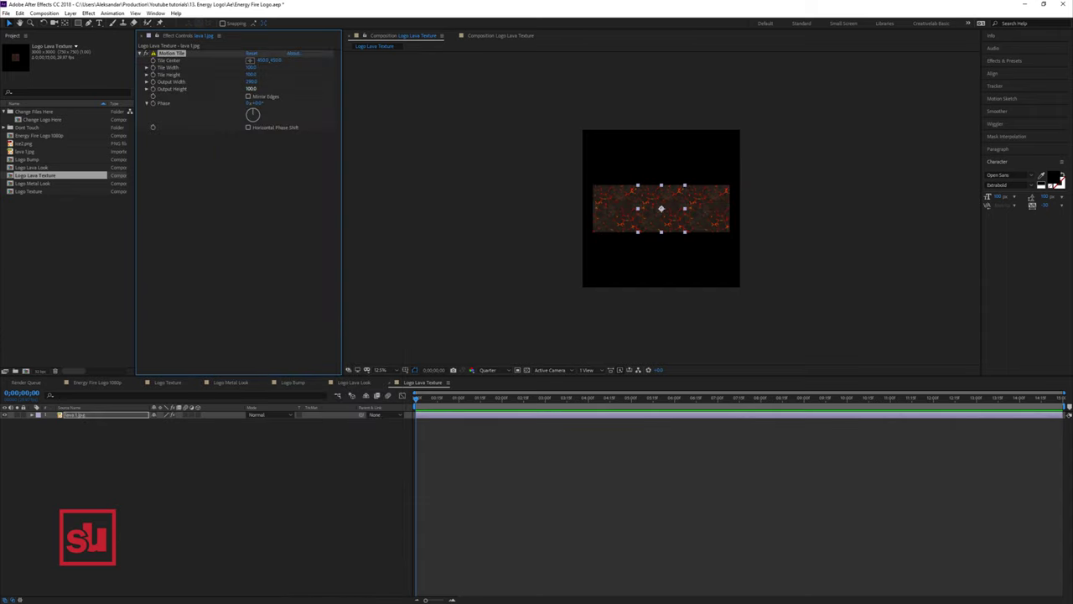
type("300")
key("Return")
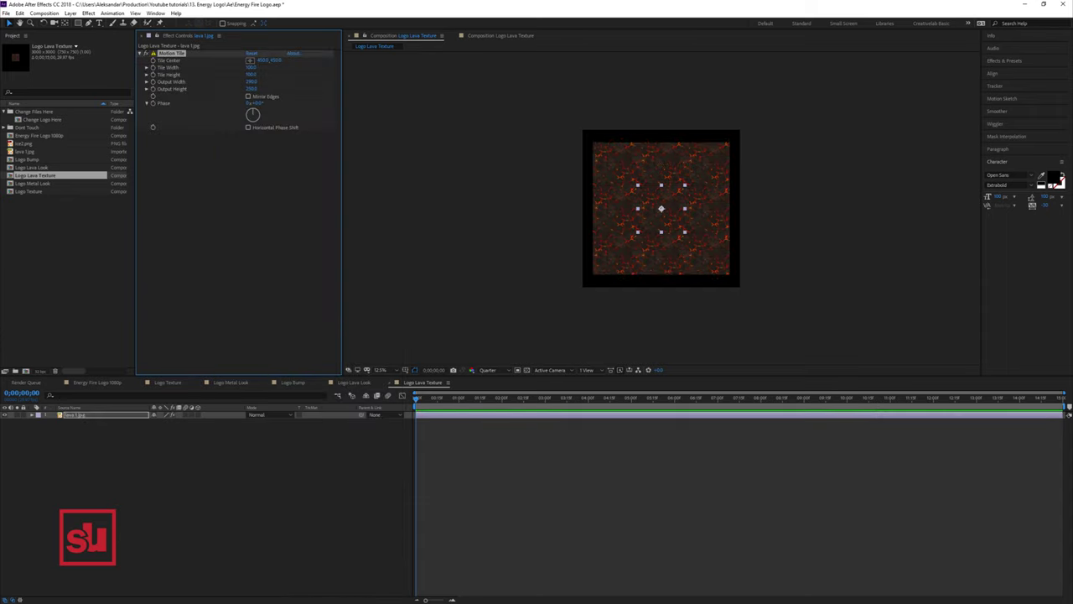
left_click_drag(686, 232, 691, 238)
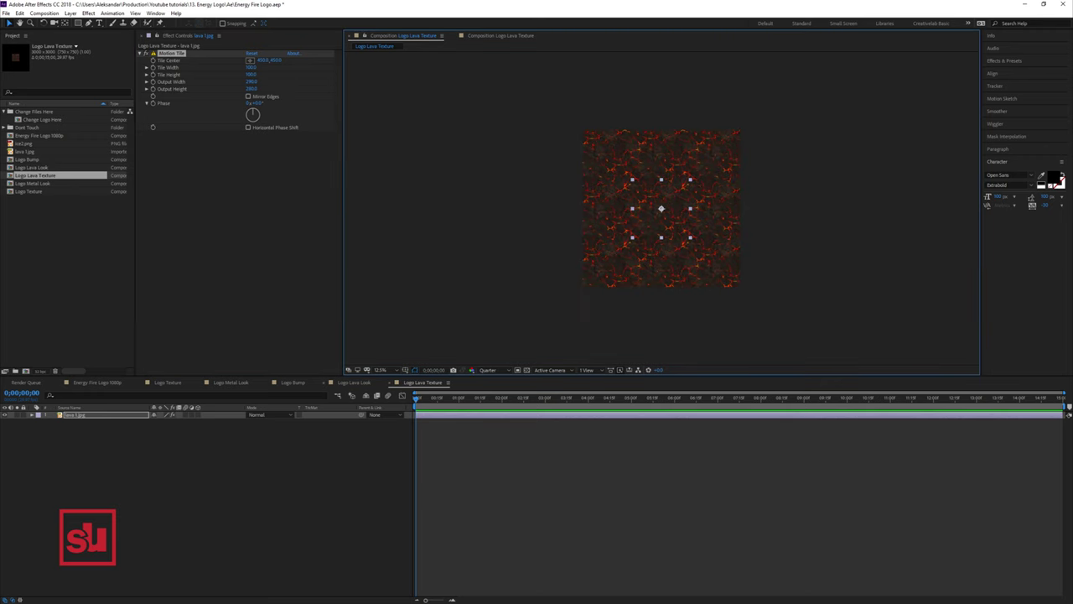
Step: Replace the Logo Texture layer in the Logo Lava Look composition with the Logo Lava Texture composition
left_click(354, 382)
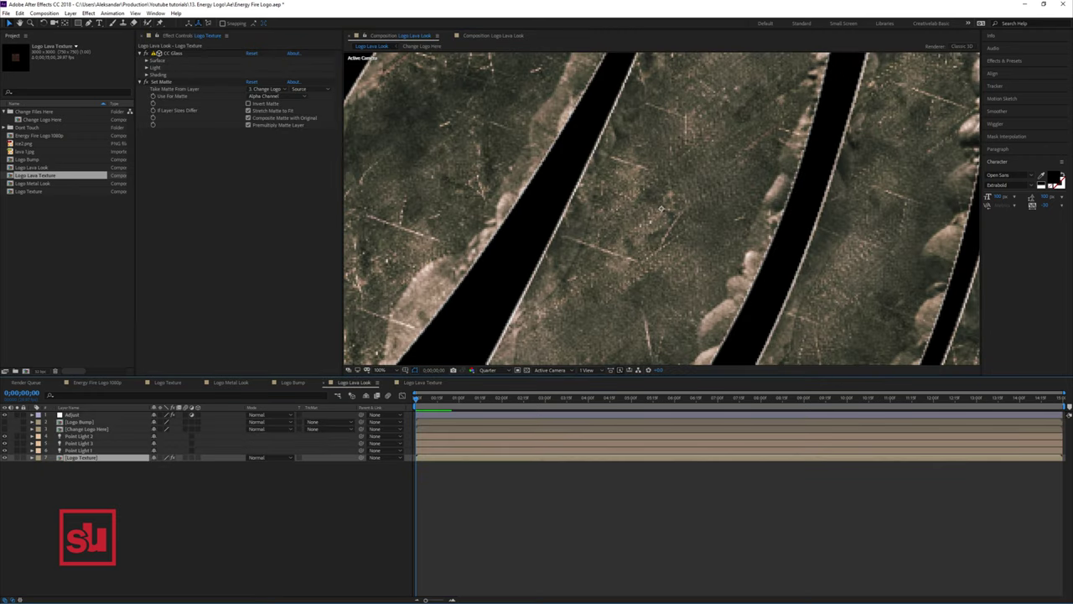
key("ctrl+alt+slash")
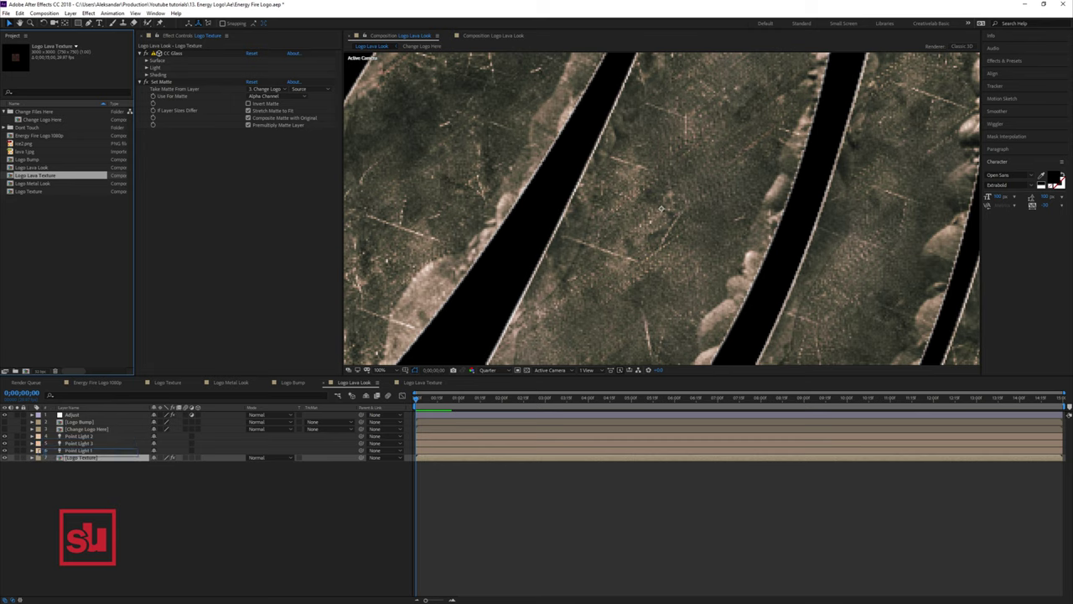
scroll(662, 208, "down", 1)
Step: Duplicate the Logo Bump composition and replace the Logo Bump layer in Logo Lava Look with the copy
double_click(80, 422)
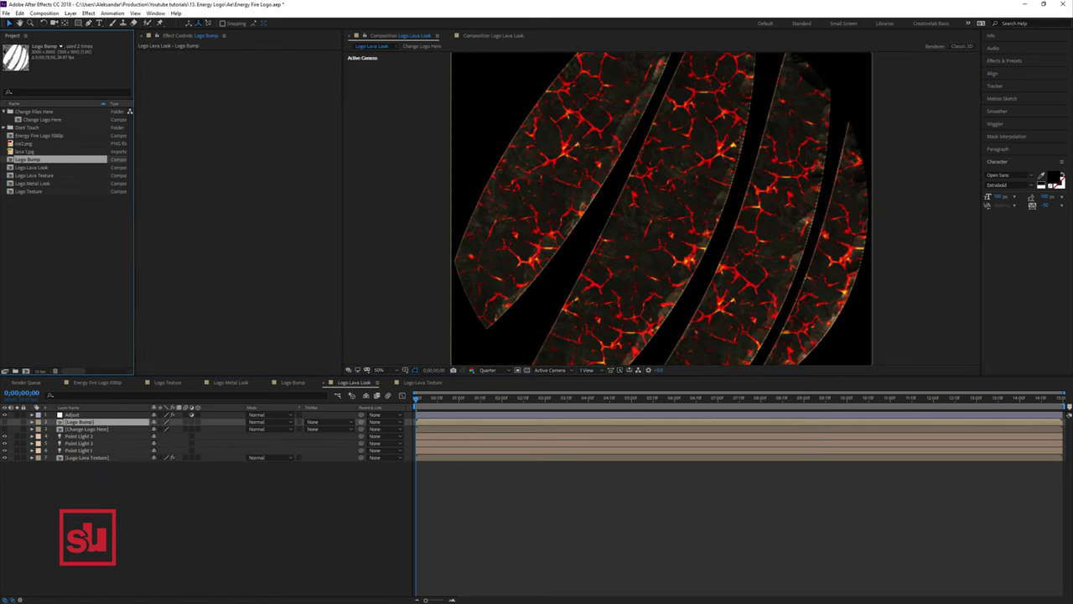
key("ctrl+d")
left_click_drag(31, 167, 83, 423)
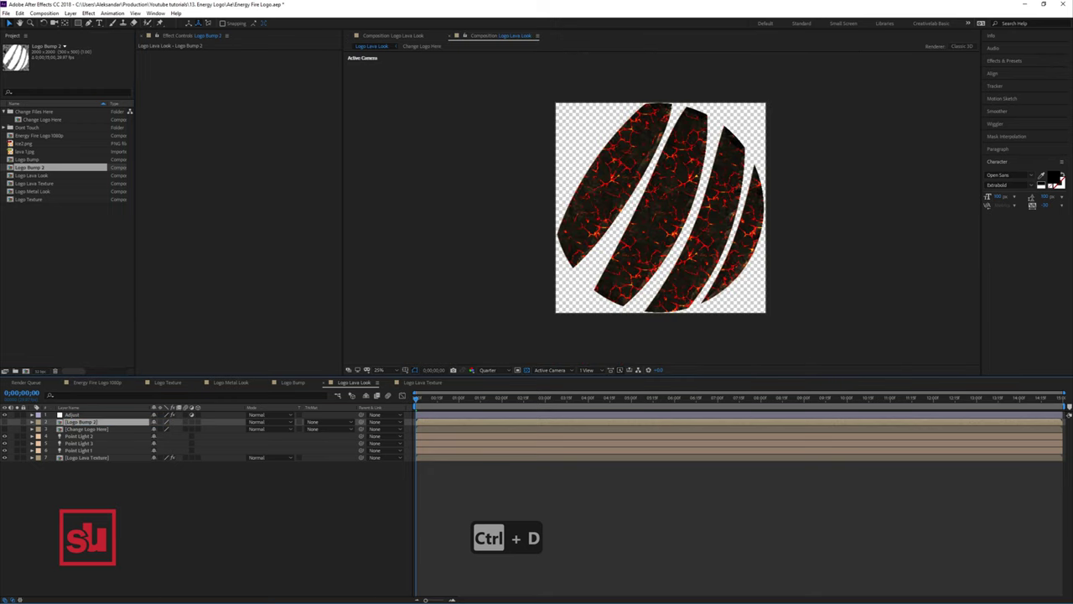
Step: Rename the duplicated bump composition as Logo Lava Bump and open it
key("BackSpace")
key("BackSpace")
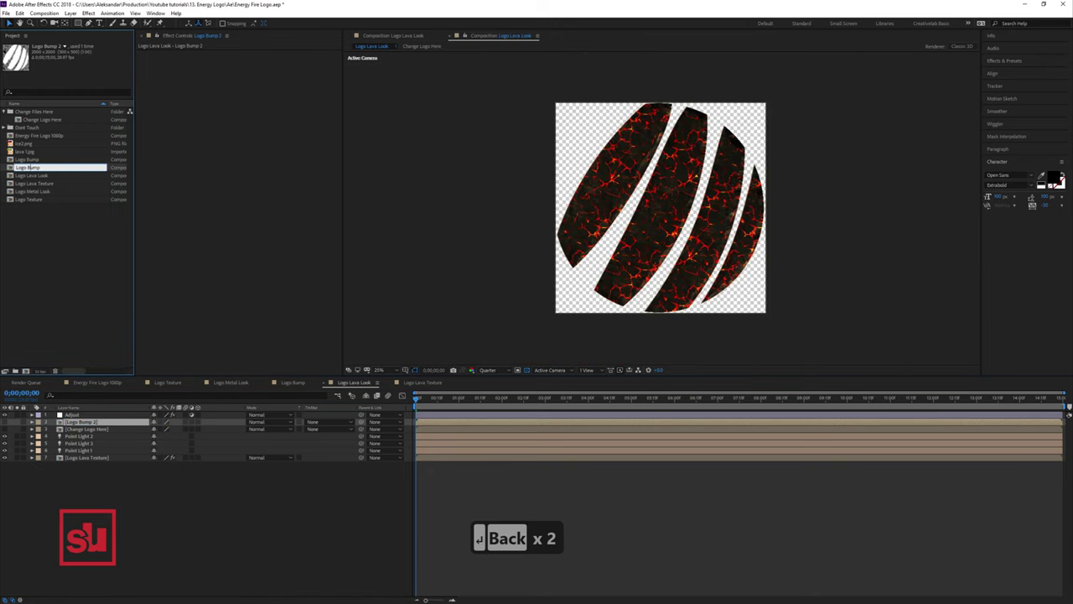
key("Left")
type("Lava")
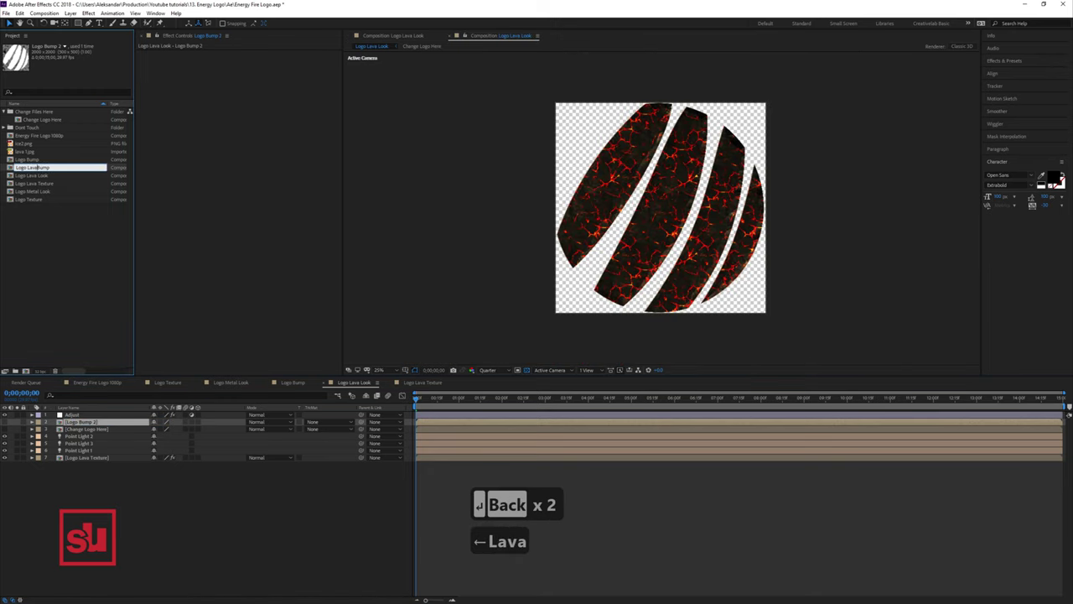
key("Return")
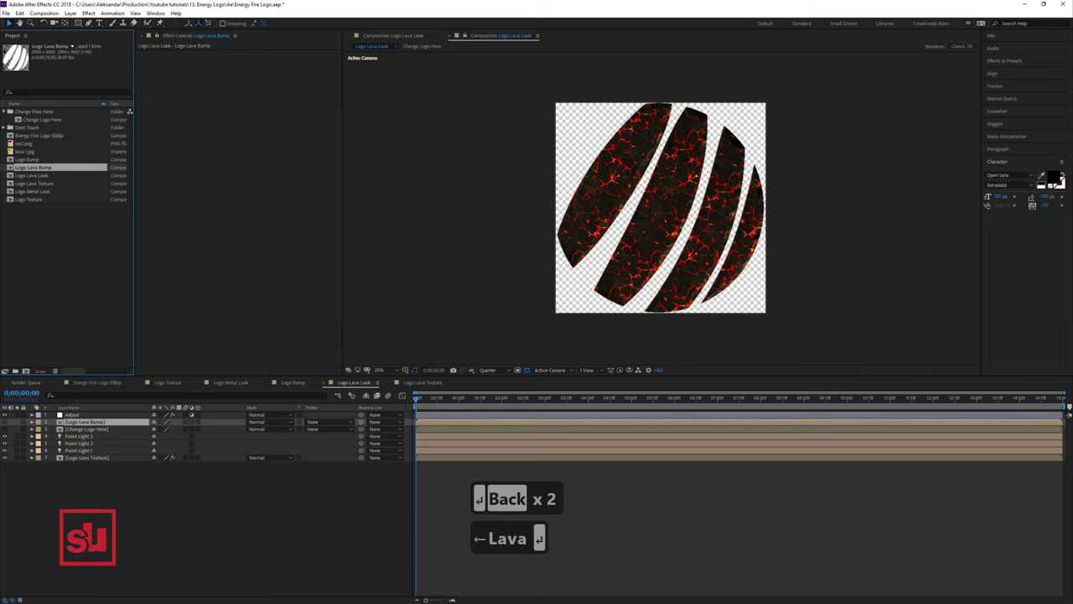
double_click(34, 168)
scroll(661, 208, "up", 1)
scroll(661, 208, "down", 2)
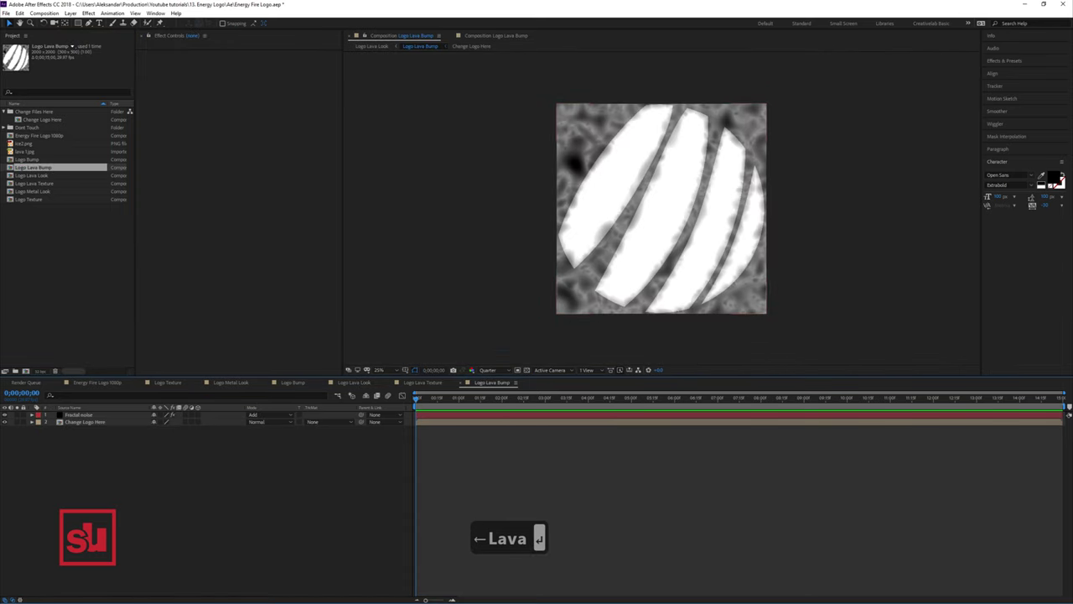
Step: Change the Fractal Type of the Fractal noise layer in Logo Lava Bump to Dynamic
left_click(79, 416)
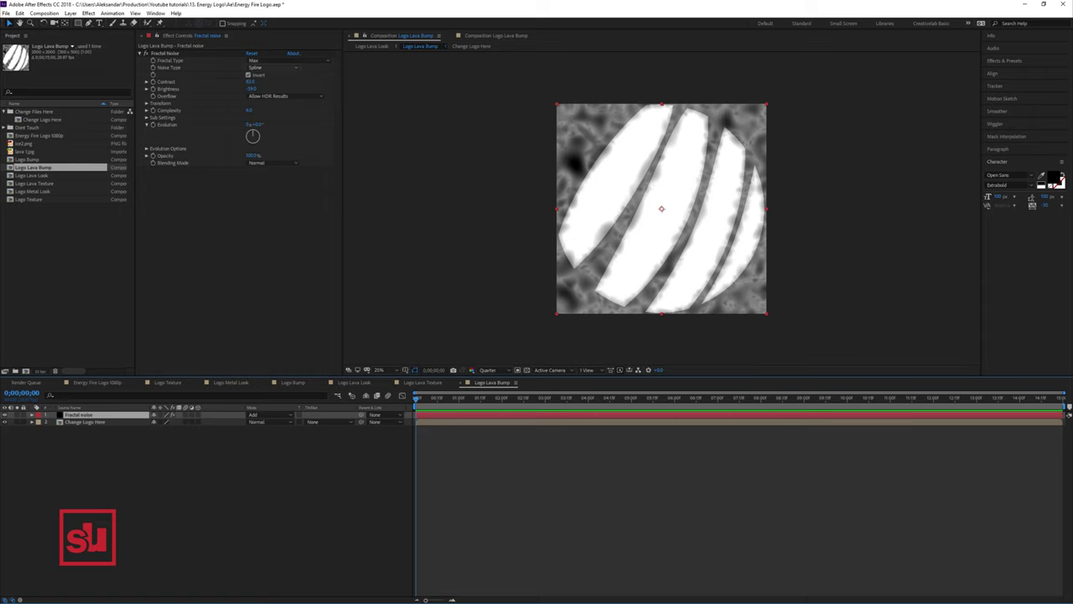
left_click(256, 60)
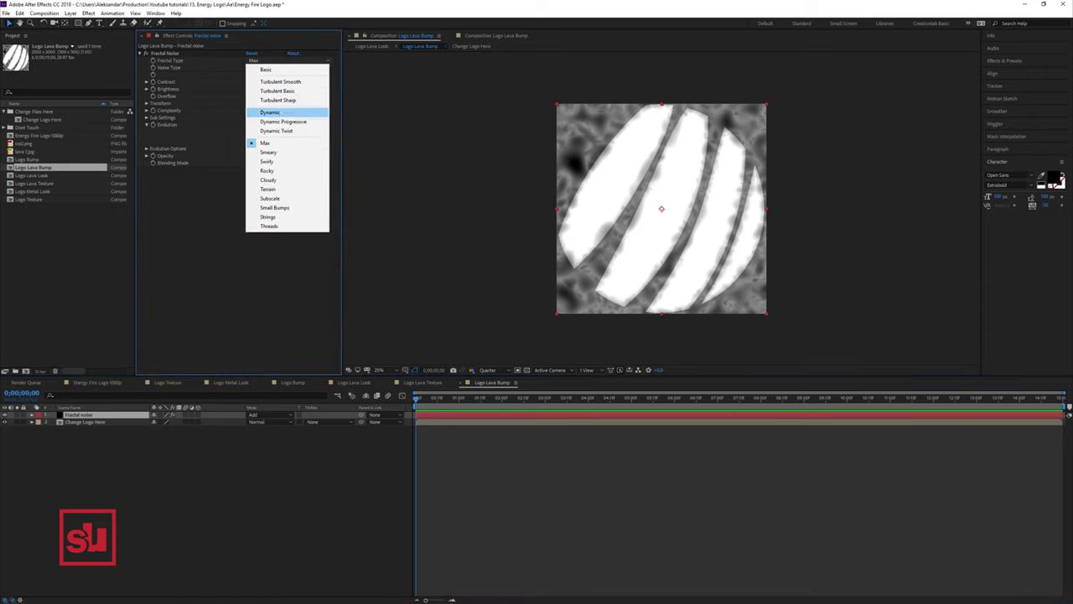
left_click(270, 112)
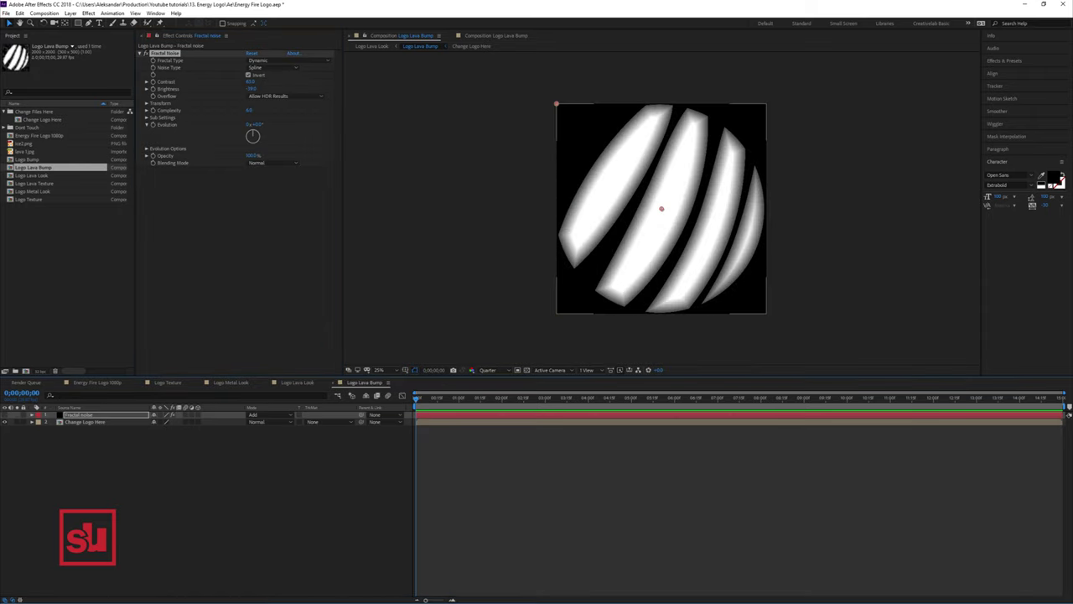
Step: Reduce the Inner Glow size on the Change Logo Here layer and strongly raise the Fractal noise layer's Contrast
left_click(85, 422)
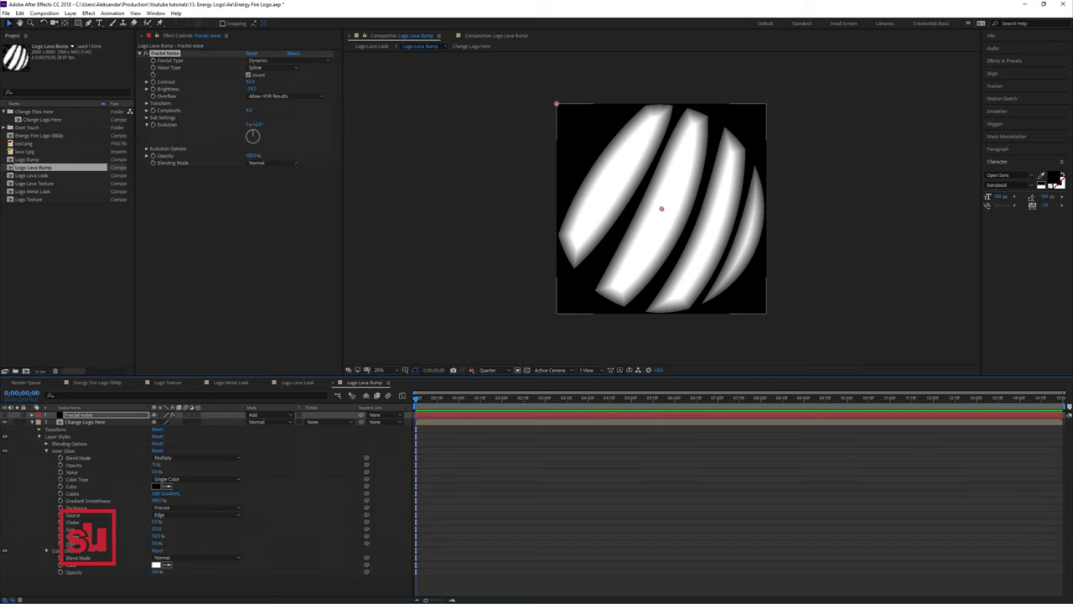
mouse_move(156, 529)
left_mouse_down()
mouse_move(118, 529)
mouse_move(149, 530)
left_mouse_up()
left_click(84, 422)
left_click(660, 219)
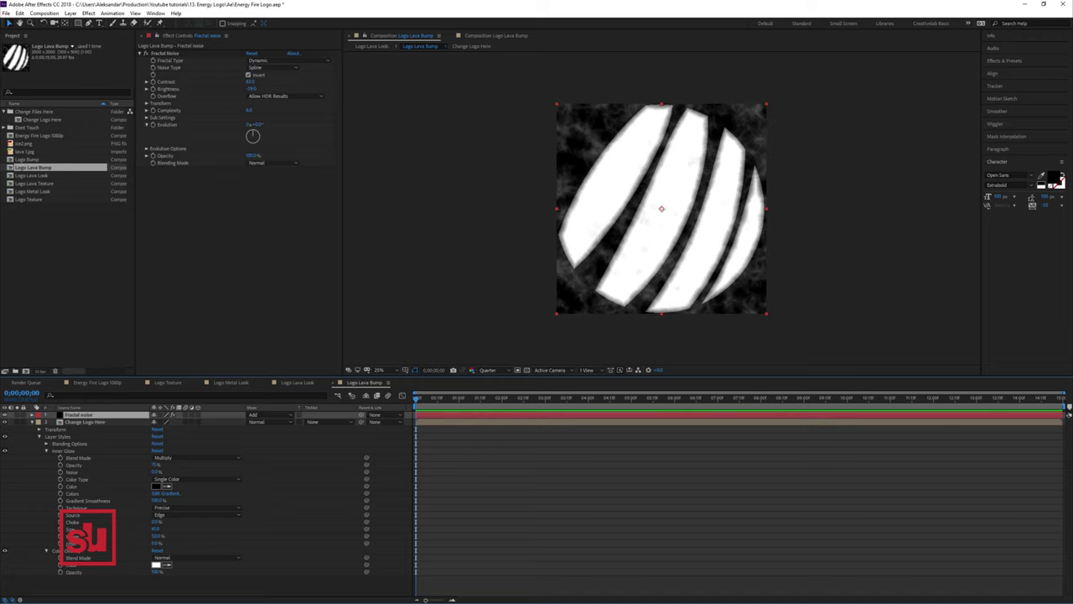
left_click_drag(250, 82, 346, 82)
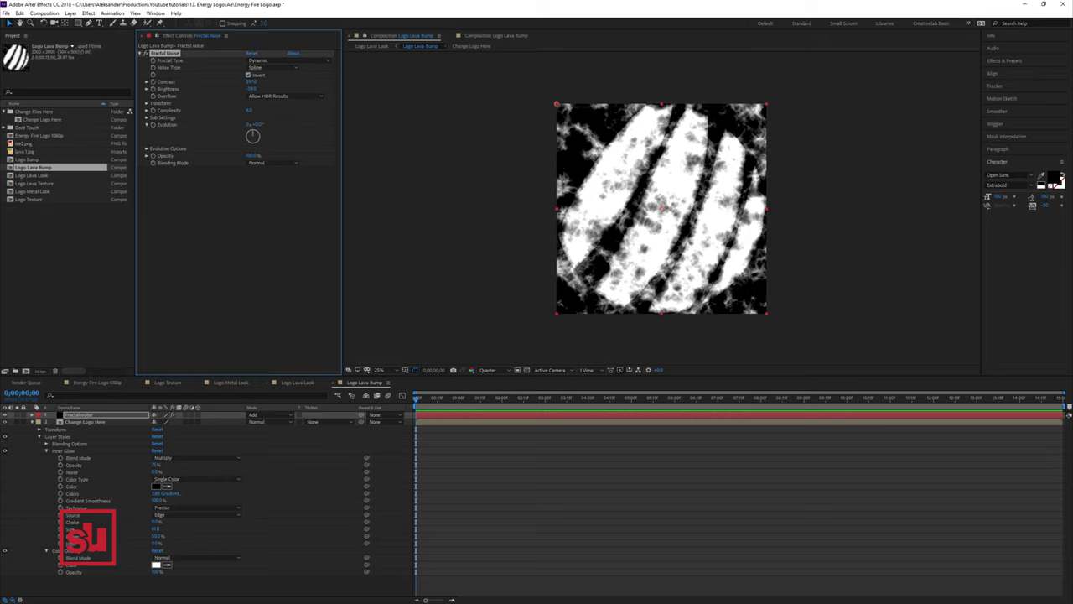
Step: Apply a Stylize Glow effect to the Adjust layer in Logo Lava Look and raise its Glow Threshold and Glow Radius
left_click(298, 383)
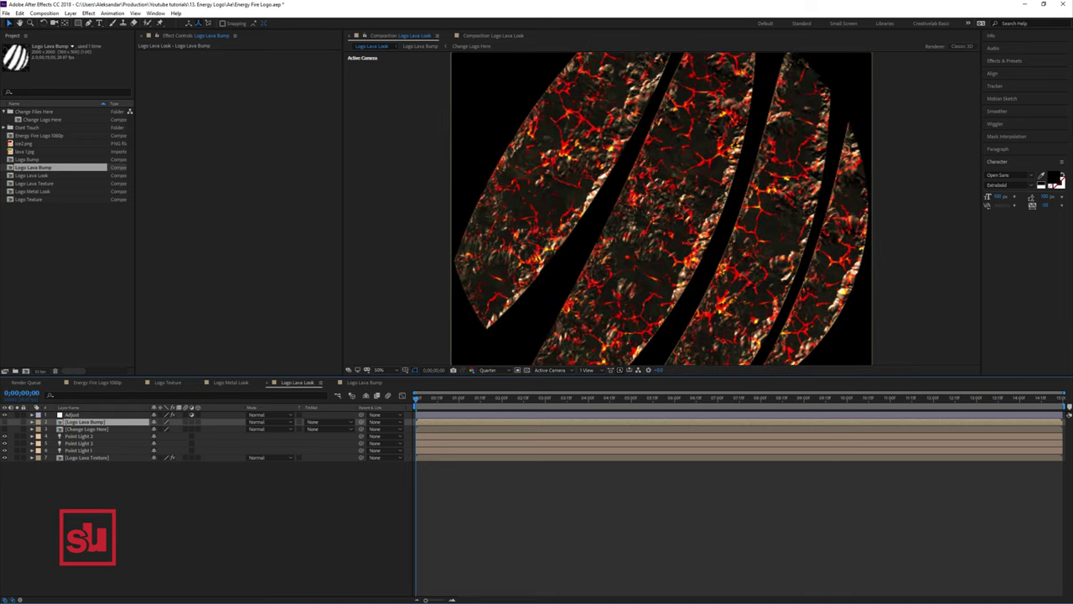
left_click(73, 415)
right_click(184, 300)
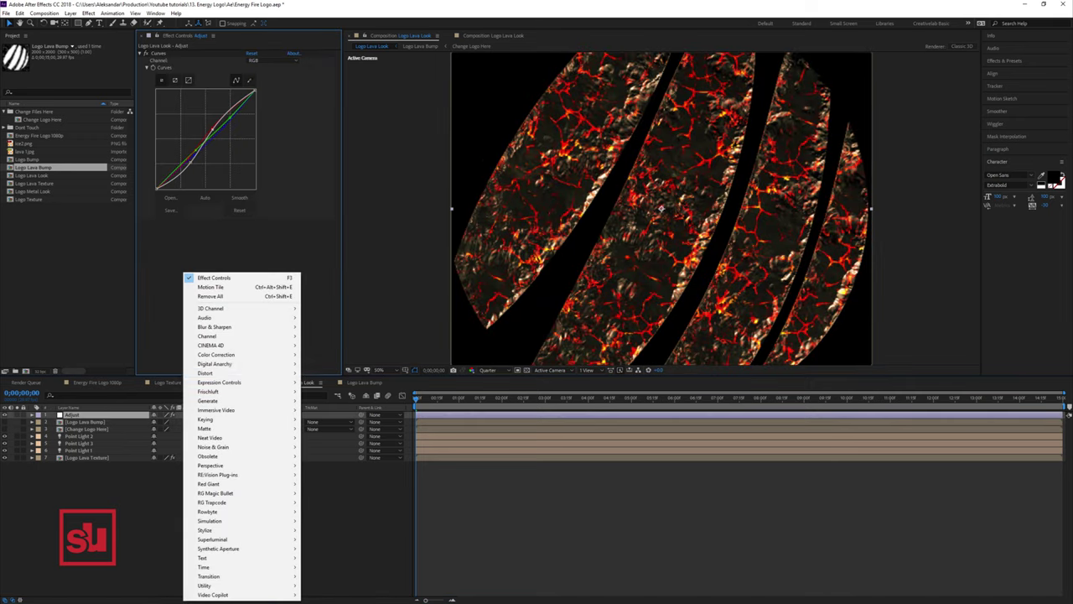
mouse_move(221, 401)
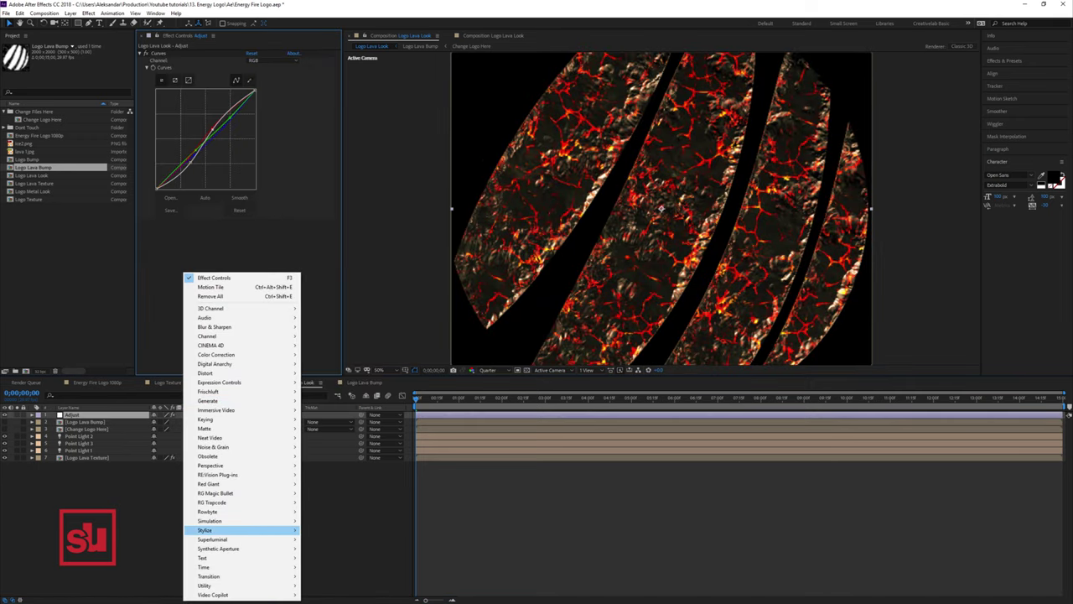
mouse_move(210, 530)
left_click(319, 455)
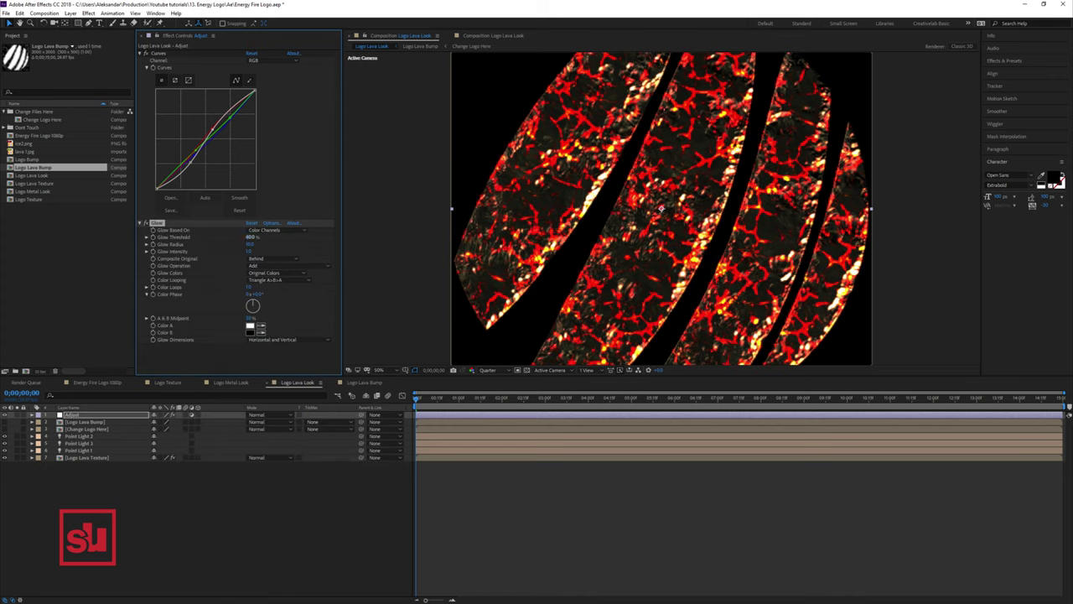
mouse_move(251, 238)
left_mouse_down()
mouse_move(233, 237)
mouse_move(261, 244)
left_mouse_up()
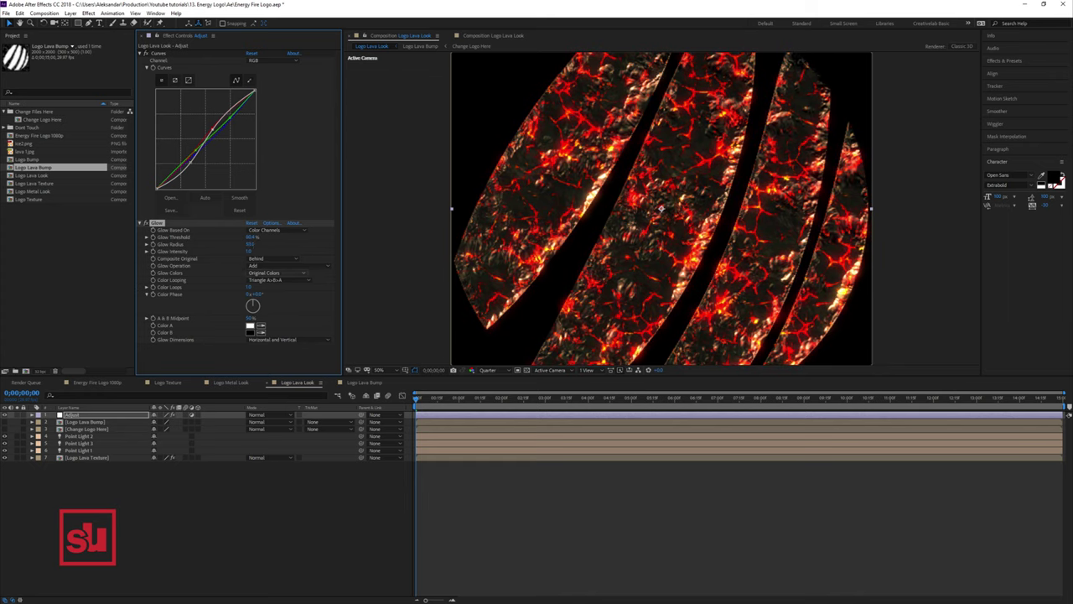
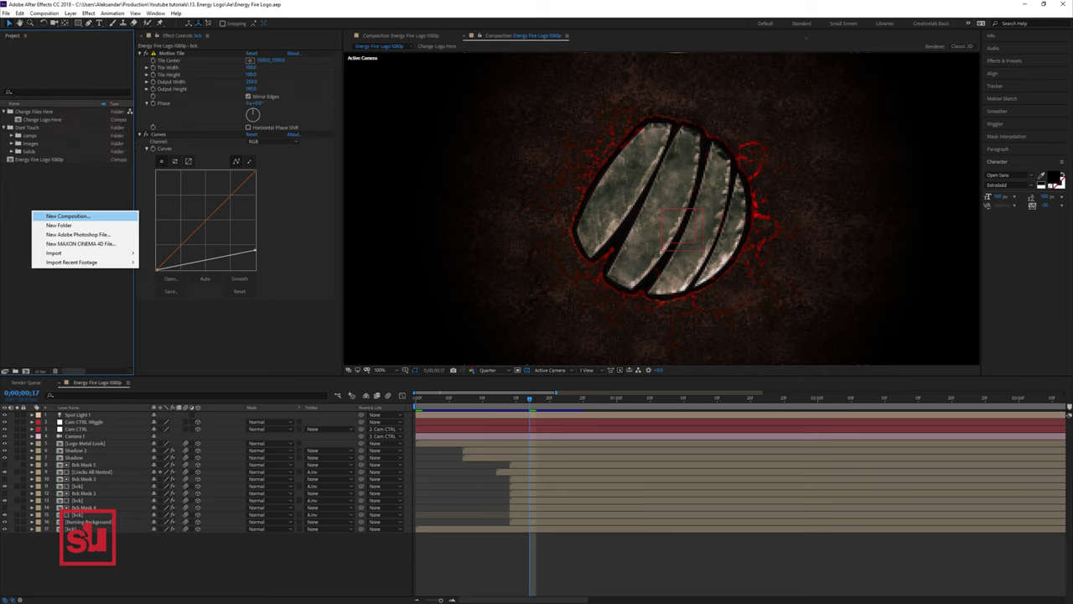
Step: Create a new composition named Fractal Noise Logo Mask with the HDTV 1080 29.97 preset
left_click(63, 216)
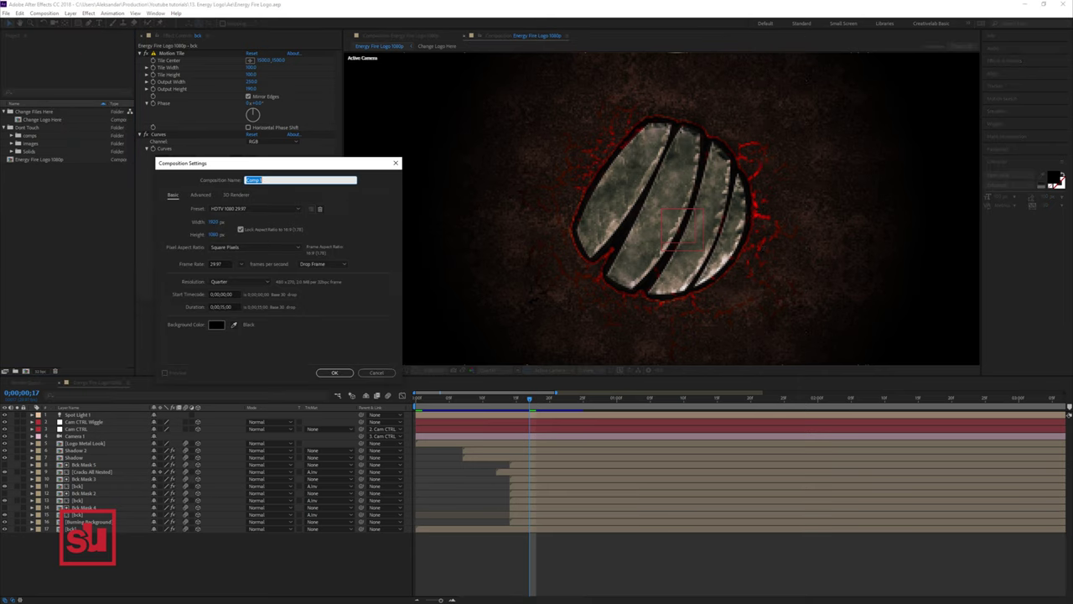
type("Fractal")
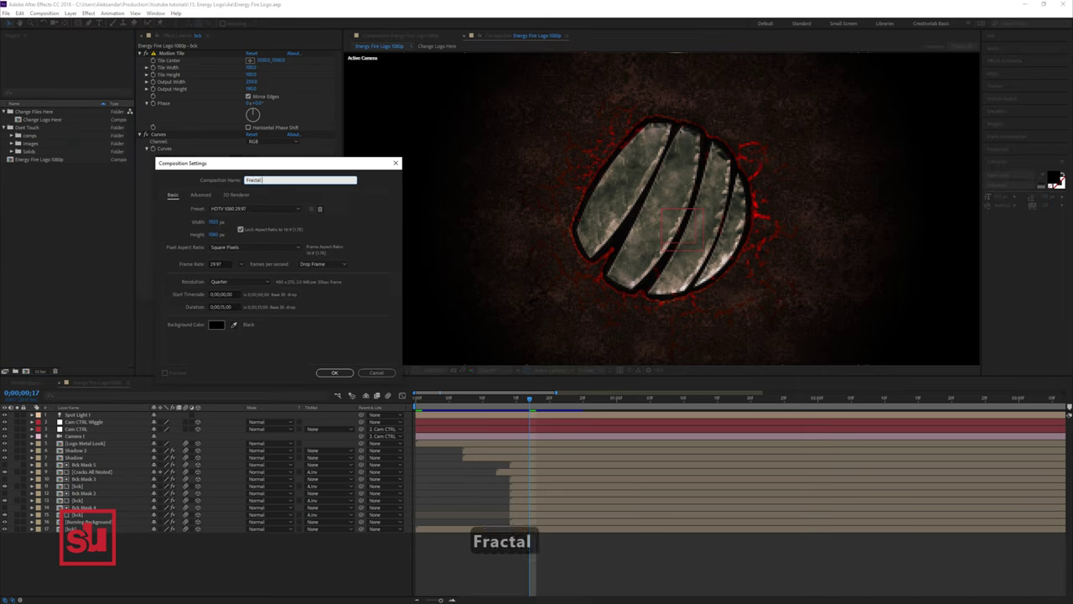
type(" Noise")
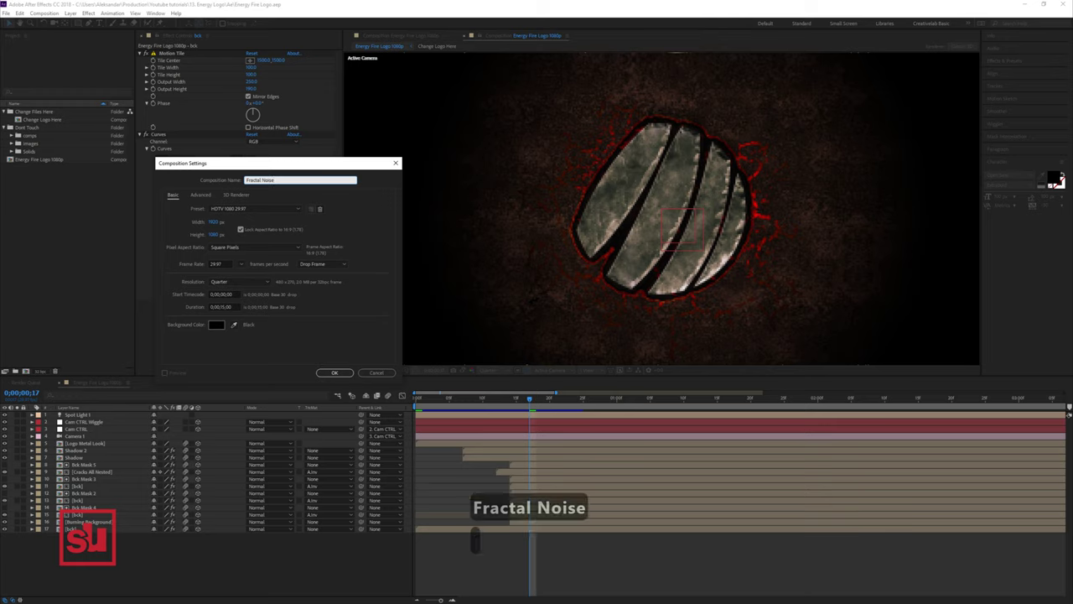
type(" Logo Mask")
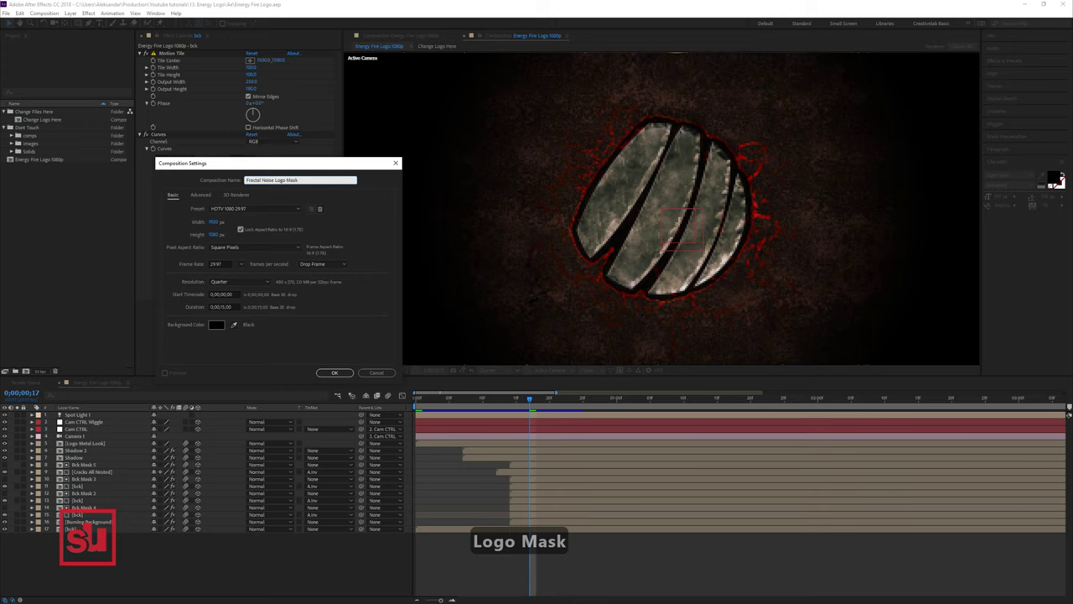
left_click(334, 372)
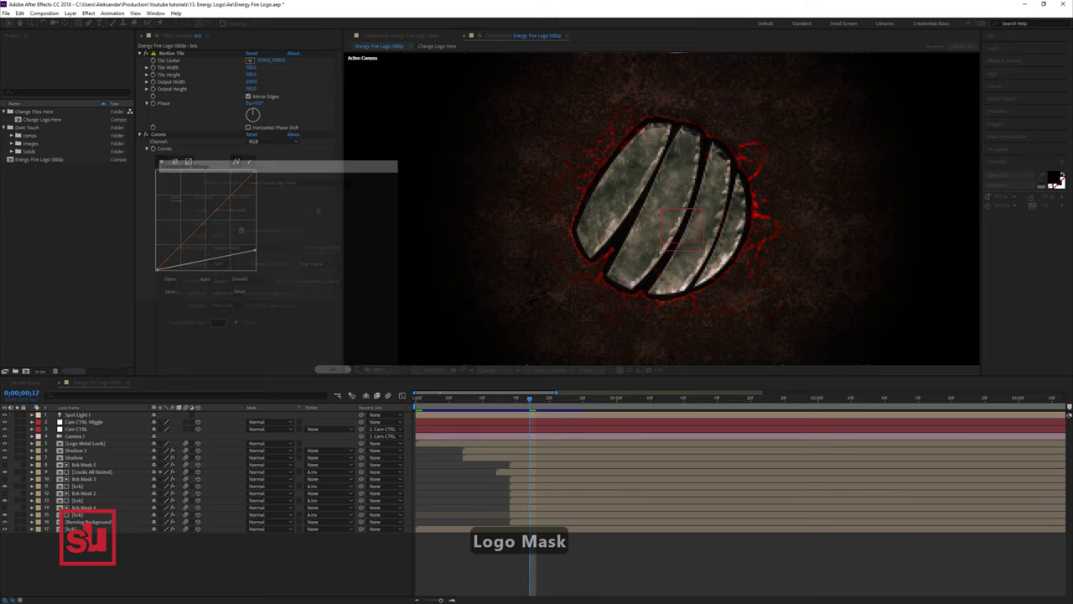
Step: Add a black composition-size solid named Fractal Noise to the Fractal Noise Logo Mask composition
right_click(98, 448)
mouse_move(117, 452)
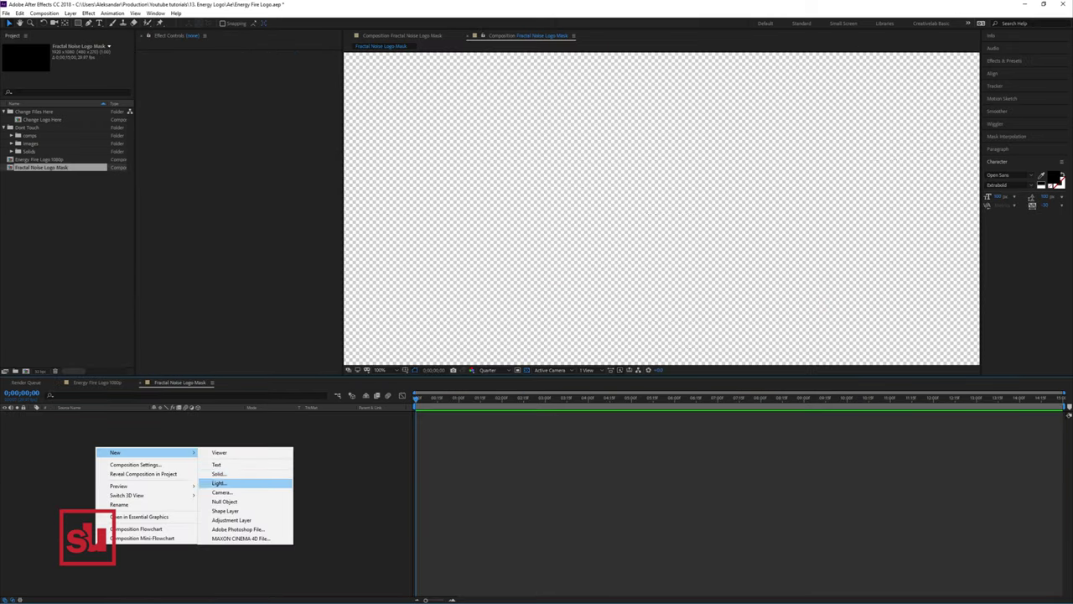
left_click(219, 473)
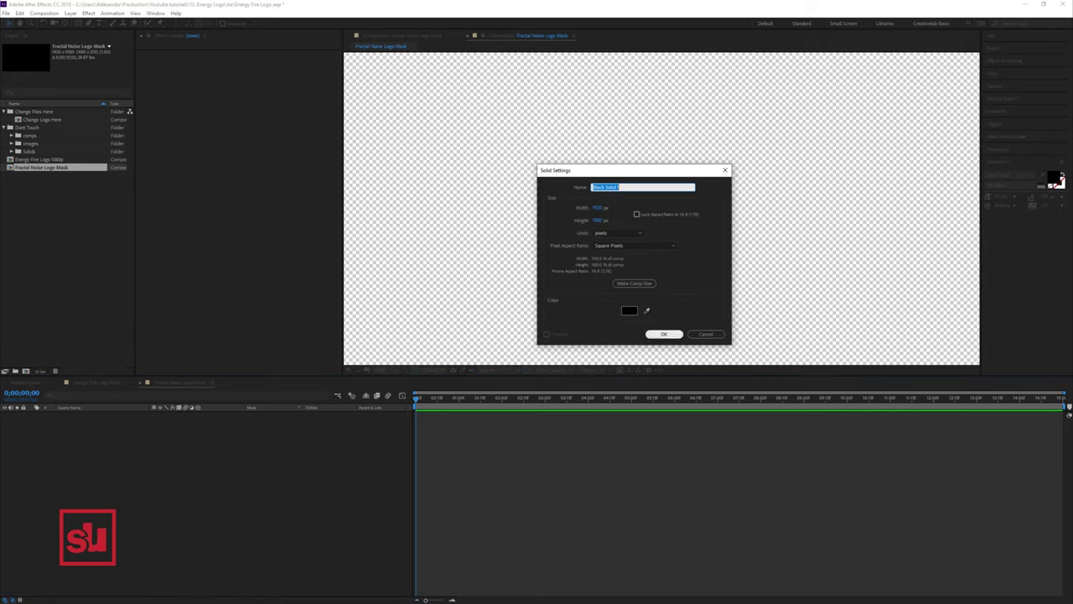
type("Fra")
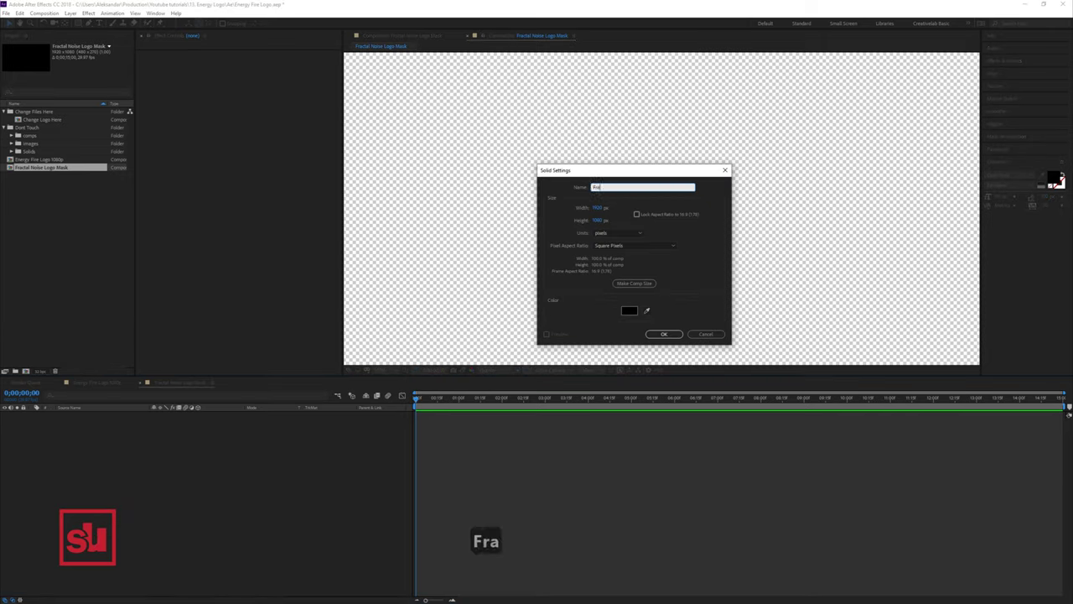
type("ctal No")
type("ise")
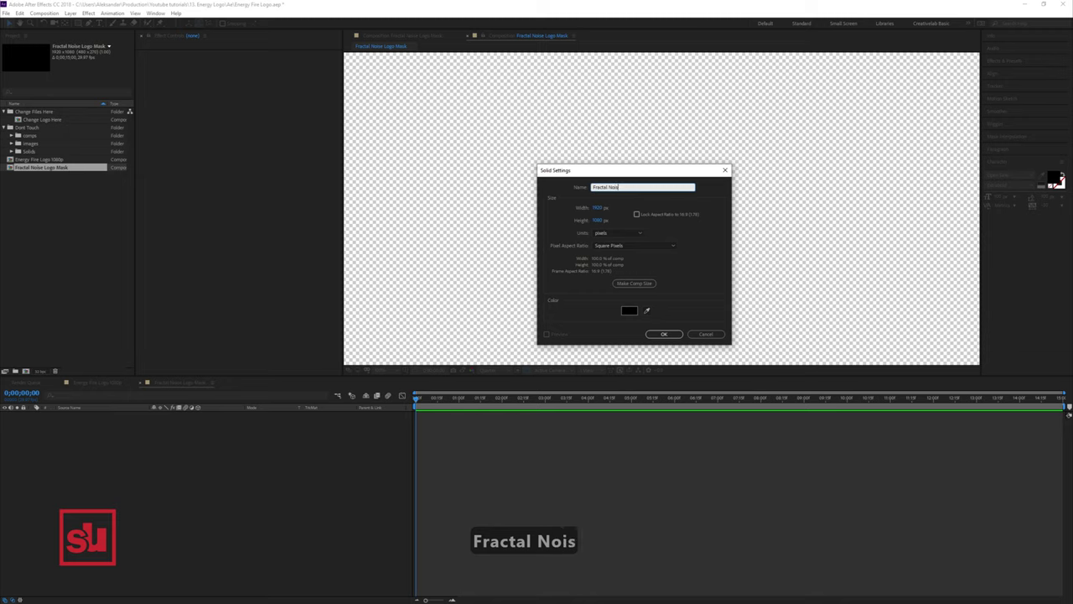
key("Return")
Step: Apply the Fractal Noise effect to the solid and raise its Contrast to over 1000 for a hard black-and-white pattern
right_click(194, 85)
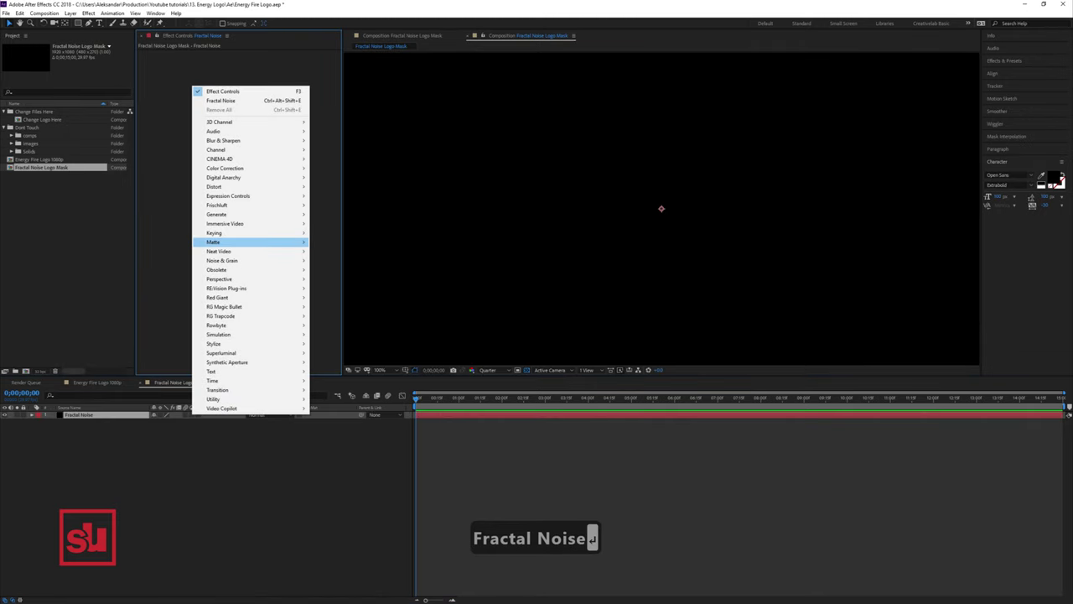
left_click(344, 279)
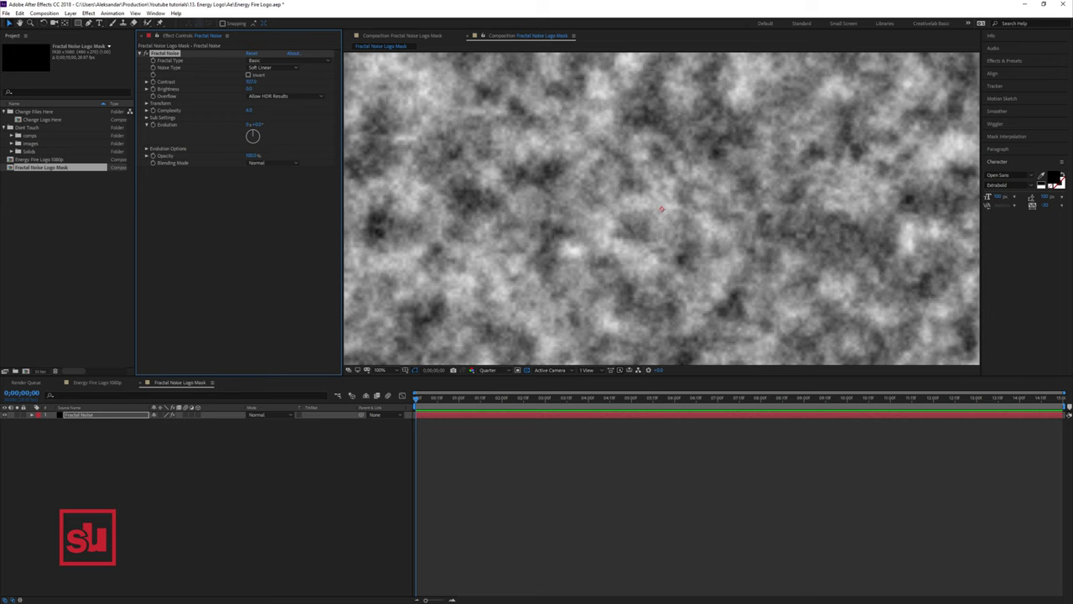
left_click_drag(252, 82, 390, 82)
scroll(661, 209, "down", 1)
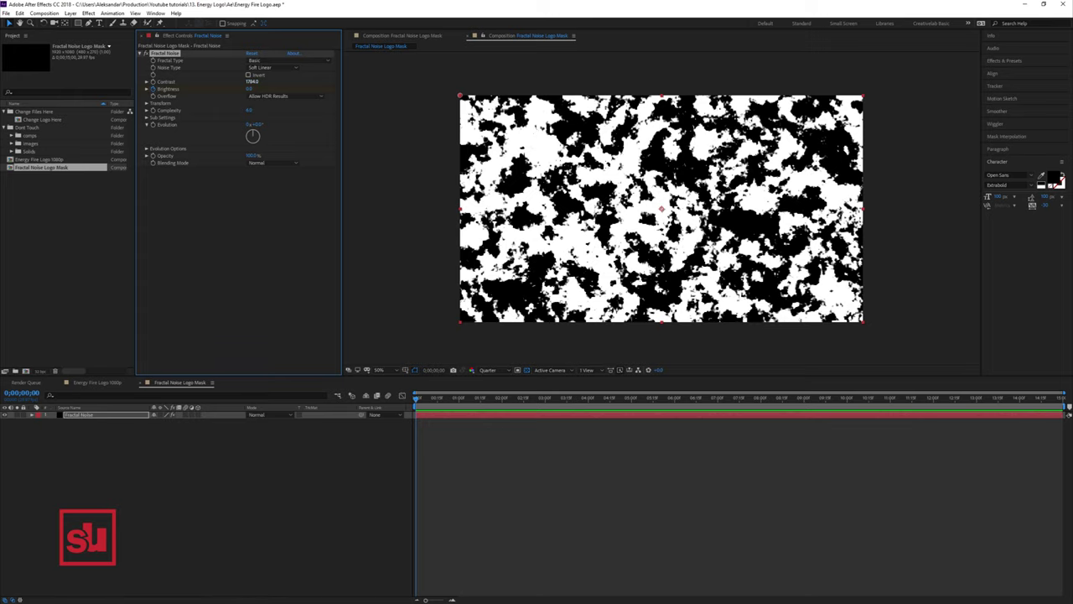
Step: Keyframe the Fractal Noise Brightness from fully black at the start to nearly pure white at 0;00;03;29
left_click_drag(249, 89, 210, 88)
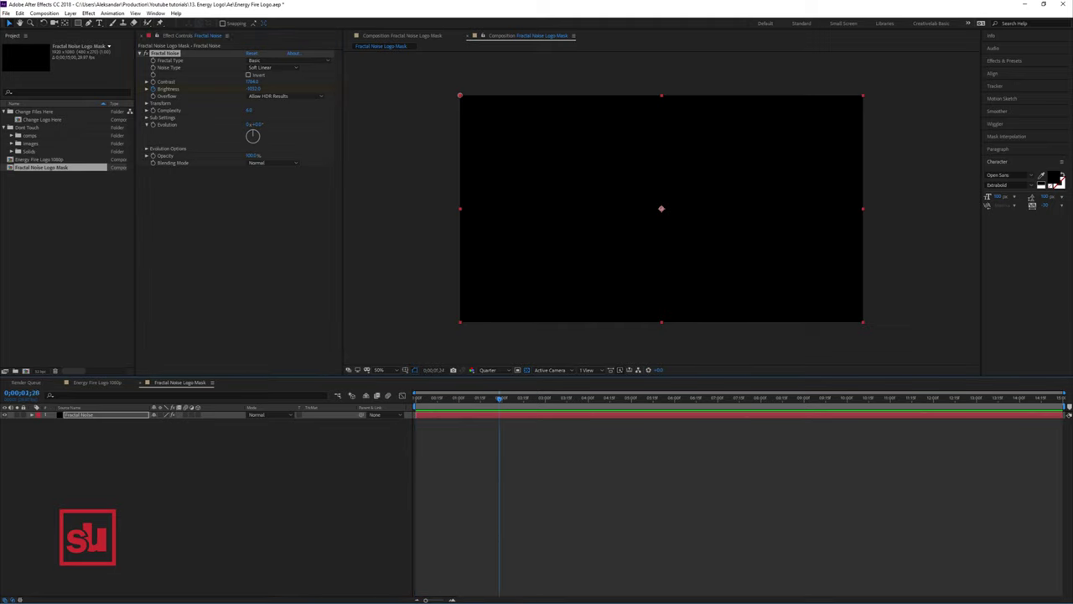
left_click_drag(591, 398, 587, 398)
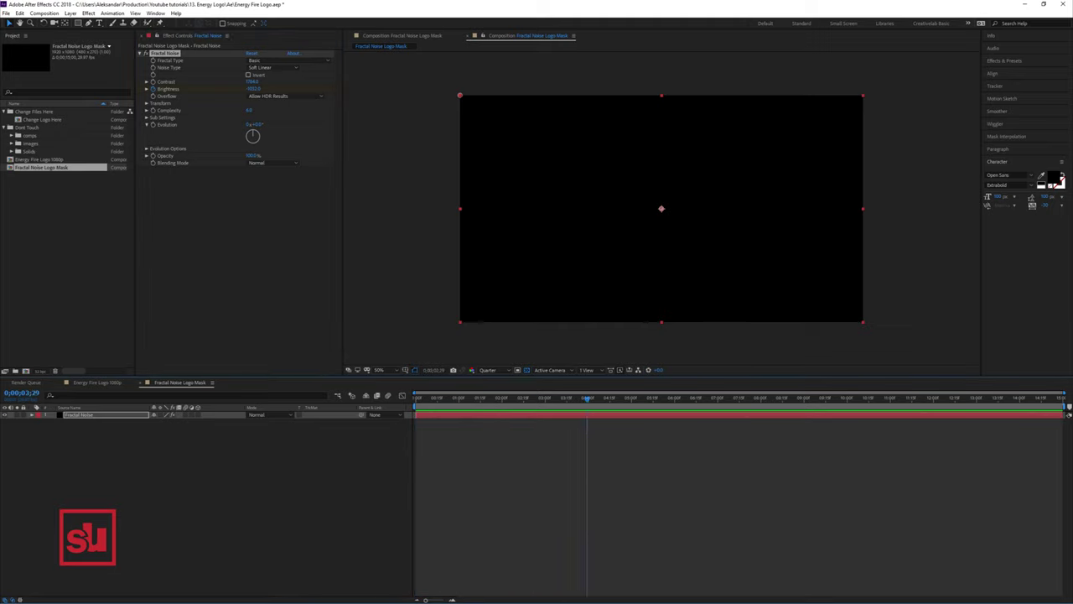
left_click_drag(254, 89, 989, 89)
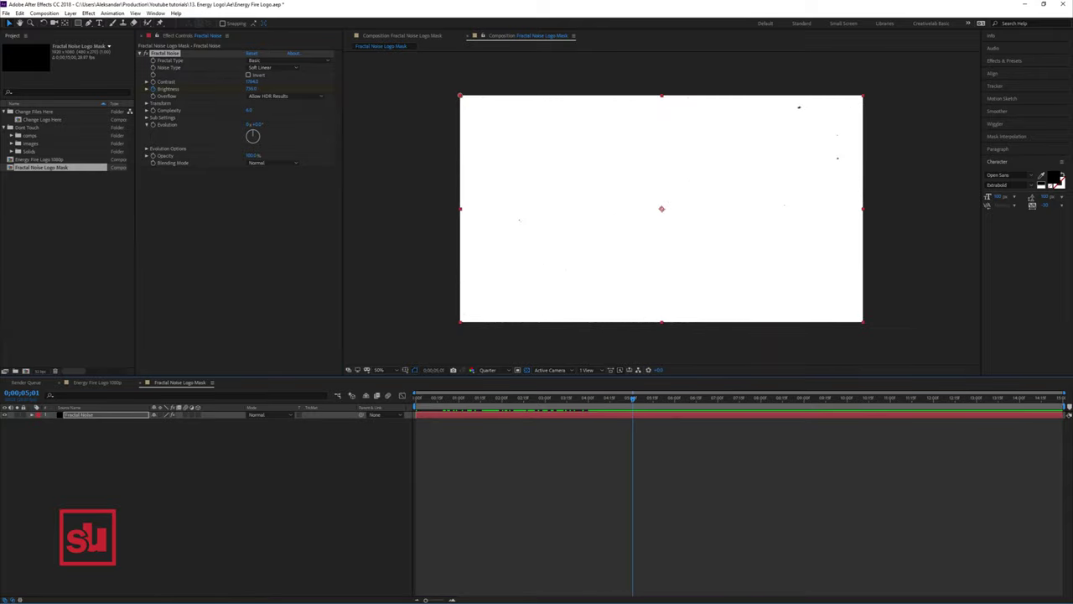
Step: Pre-compose the Logo Metal Look layer in Energy Fire Logo 1080p as Logo Transformed, leaving all attributes in the current composition
key("ctrl+shift+c")
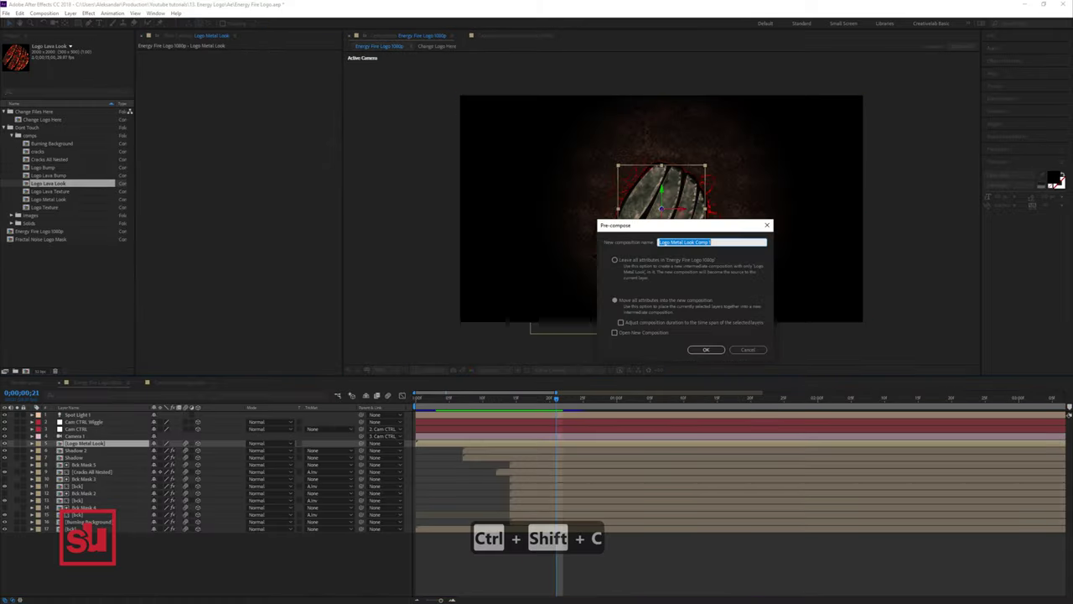
type("Logo")
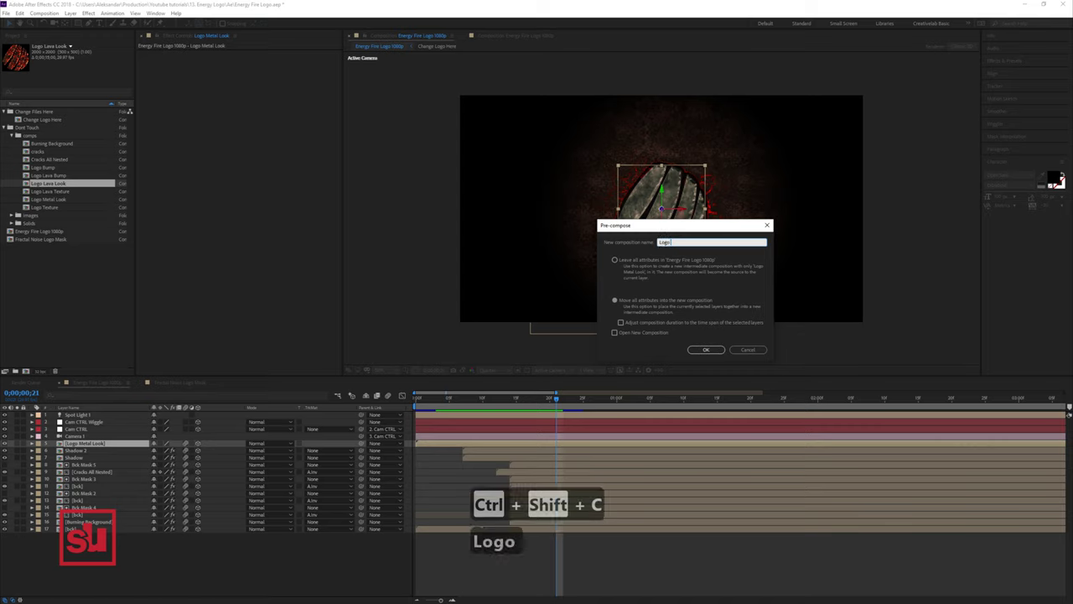
type(" Transfr")
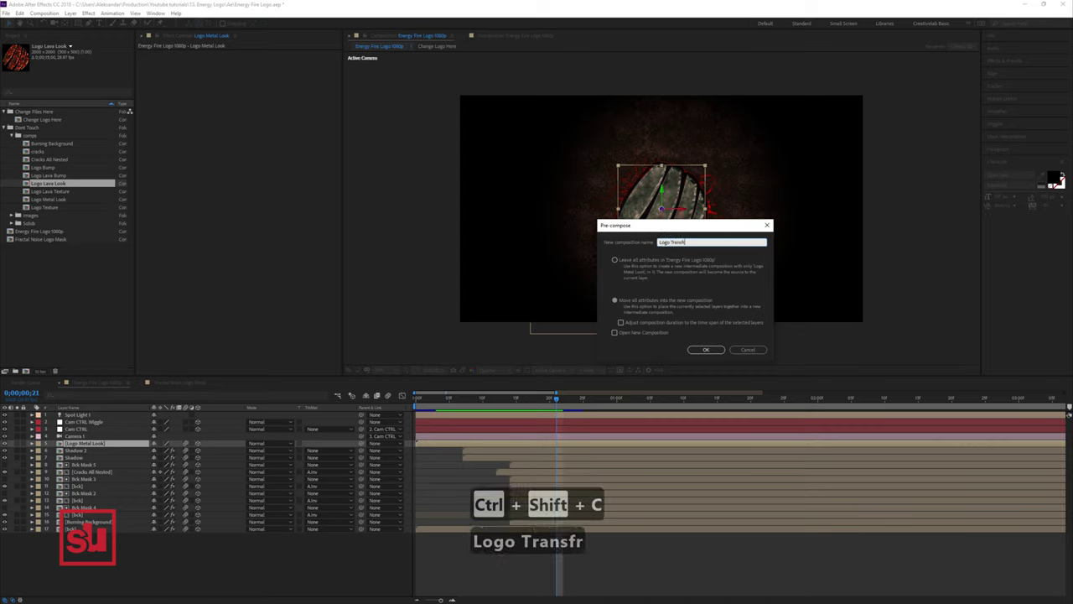
key("BackSpace")
type("ormed")
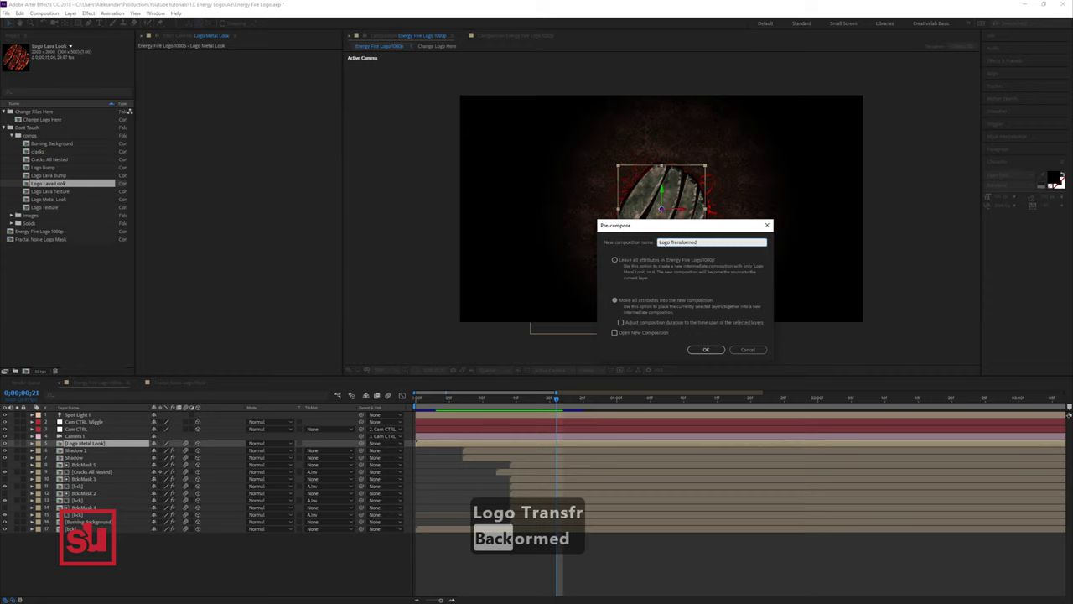
left_click(616, 260)
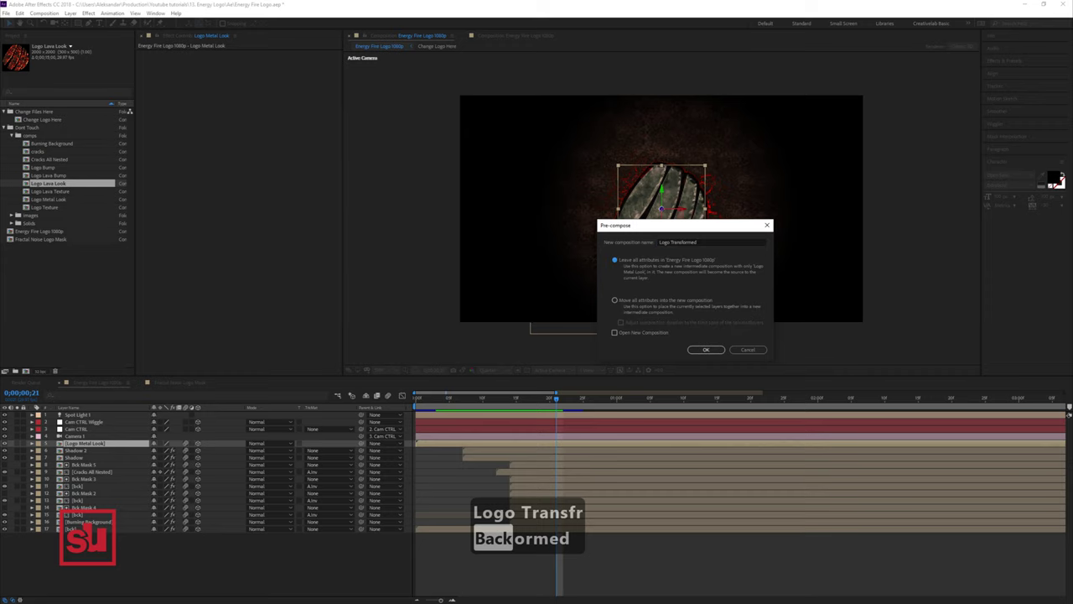
left_click(706, 350)
Step: Open the Logo Transformed composition and duplicate its Logo Metal Look layer
double_click(87, 444)
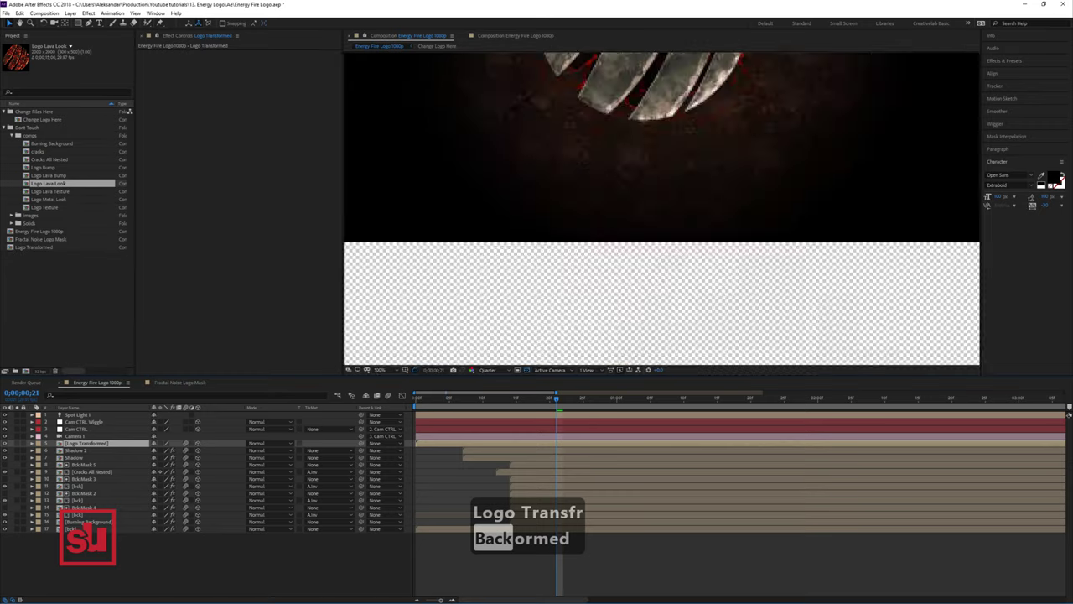
scroll(662, 209, "down", 3)
scroll(662, 209, "up", 1)
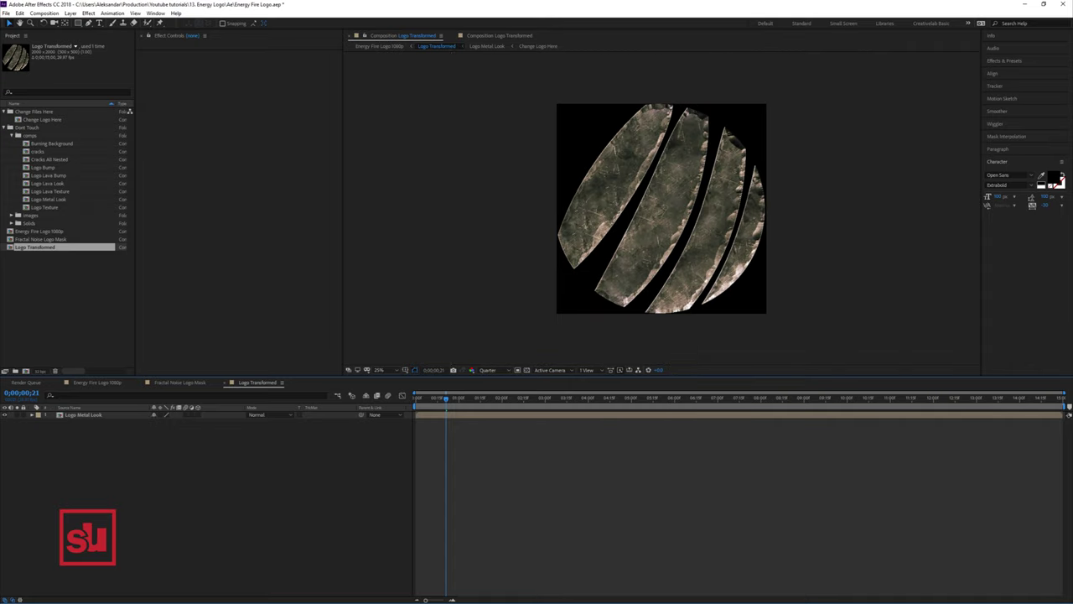
left_click(662, 209)
key("ctrl+d")
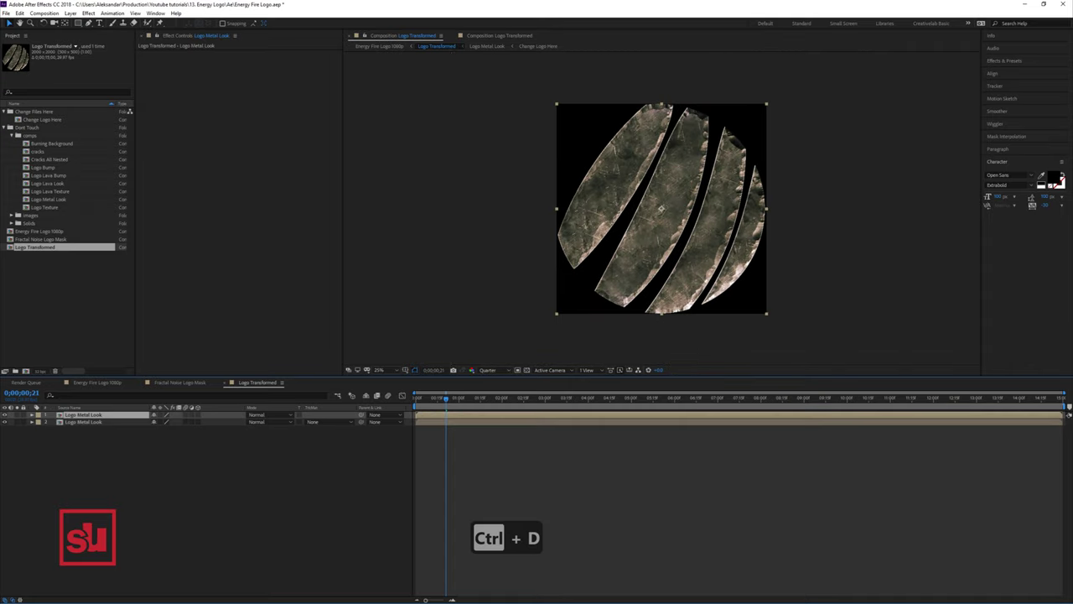
Step: Replace the duplicated upper Logo Metal Look layer with the Logo Lava Look composition and preview it
left_click(47, 183)
left_click_drag(48, 183, 83, 415)
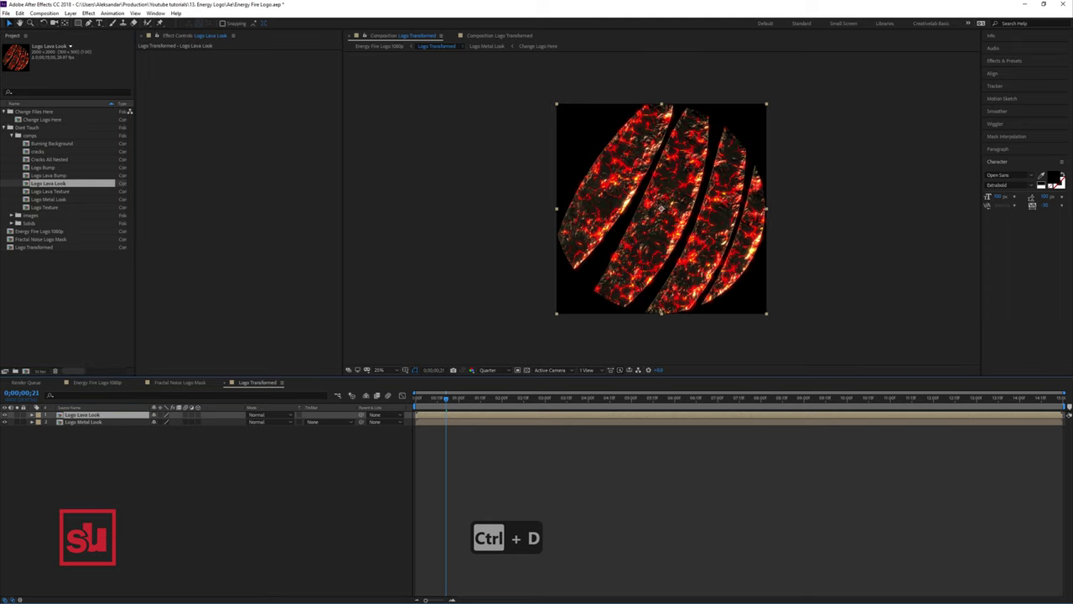
key("space")
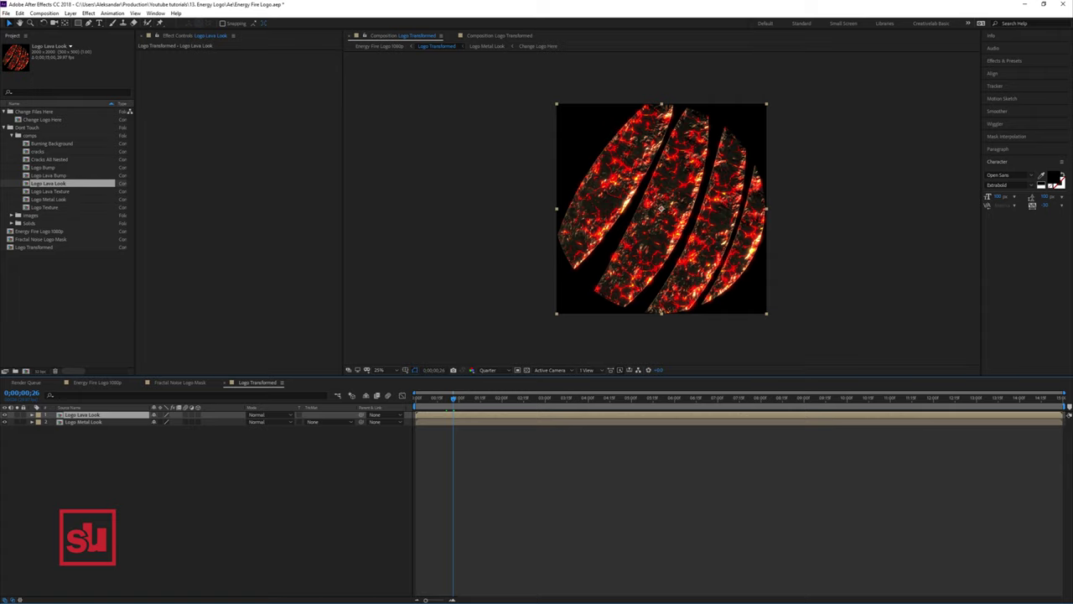
Step: Add Fractal Noise Logo Mask as the top layer of Logo Transformed and scale it up to cover the whole logo
mouse_move(35, 247)
left_mouse_down()
mouse_move(38, 274)
mouse_move(35, 247)
left_mouse_up()
left_click_drag(42, 239, 78, 412)
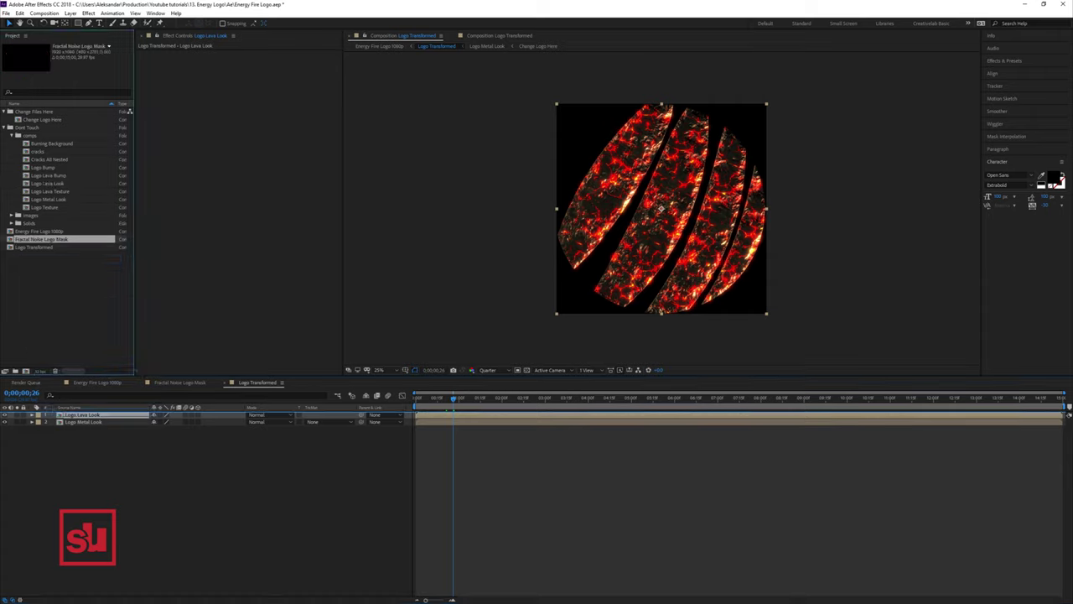
left_click_drag(50, 395, 84, 415)
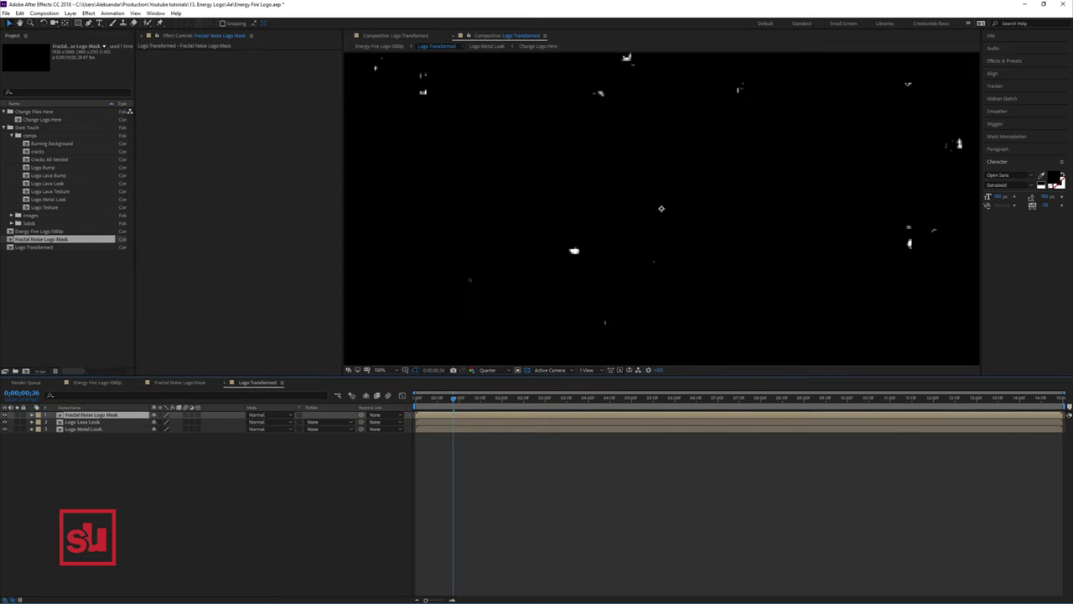
key("comma")
key("comma")
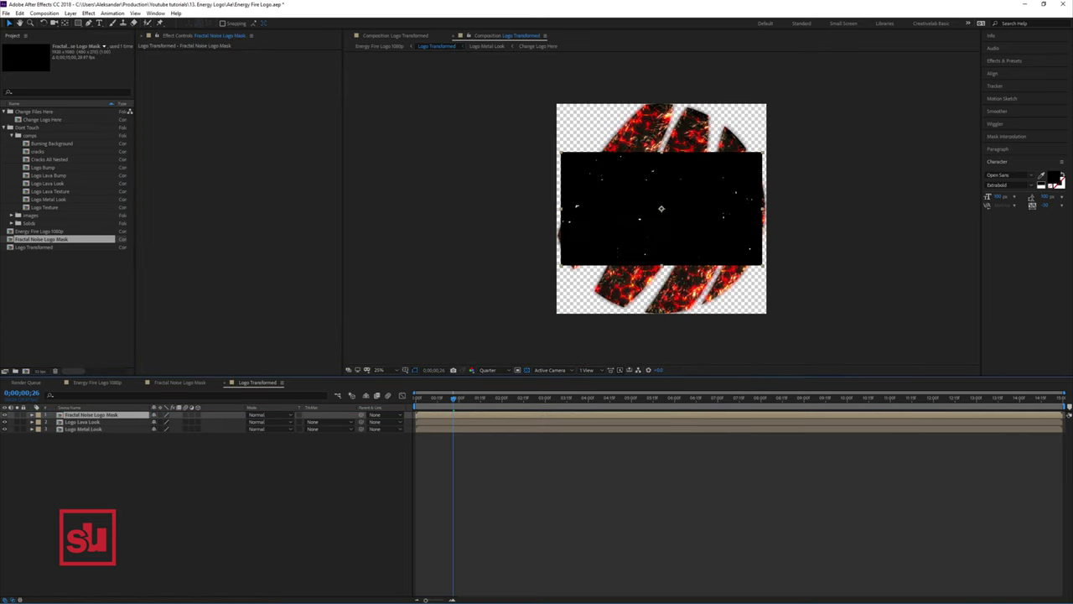
left_click_drag(763, 265, 852, 316)
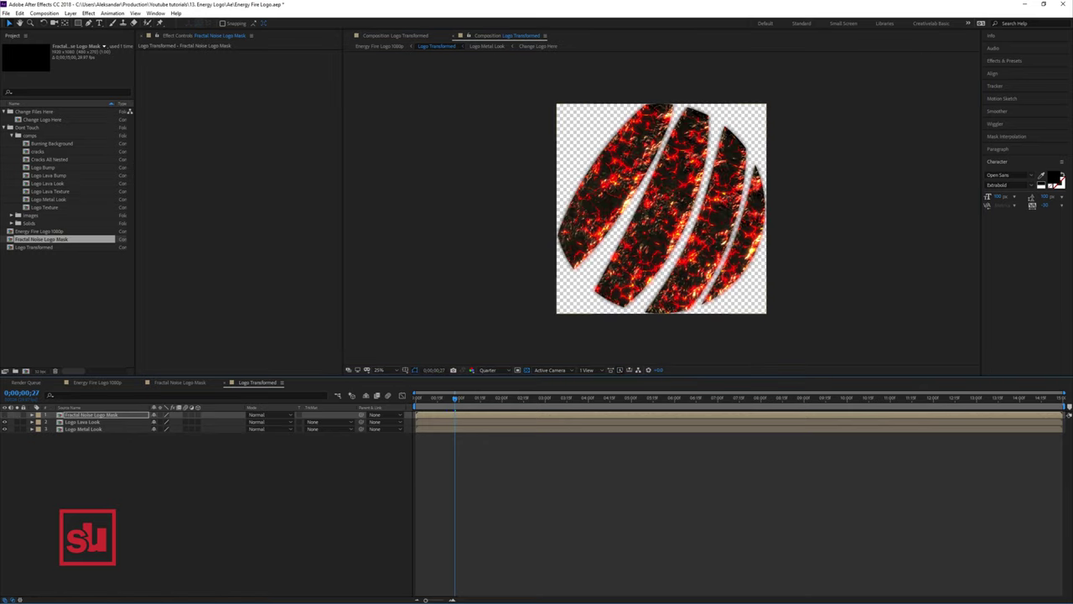
Step: Set the Logo Lava Look track matte to Luma Inverted Matte "Fractal Noise Logo Mask"
left_click(82, 421)
left_click(313, 422)
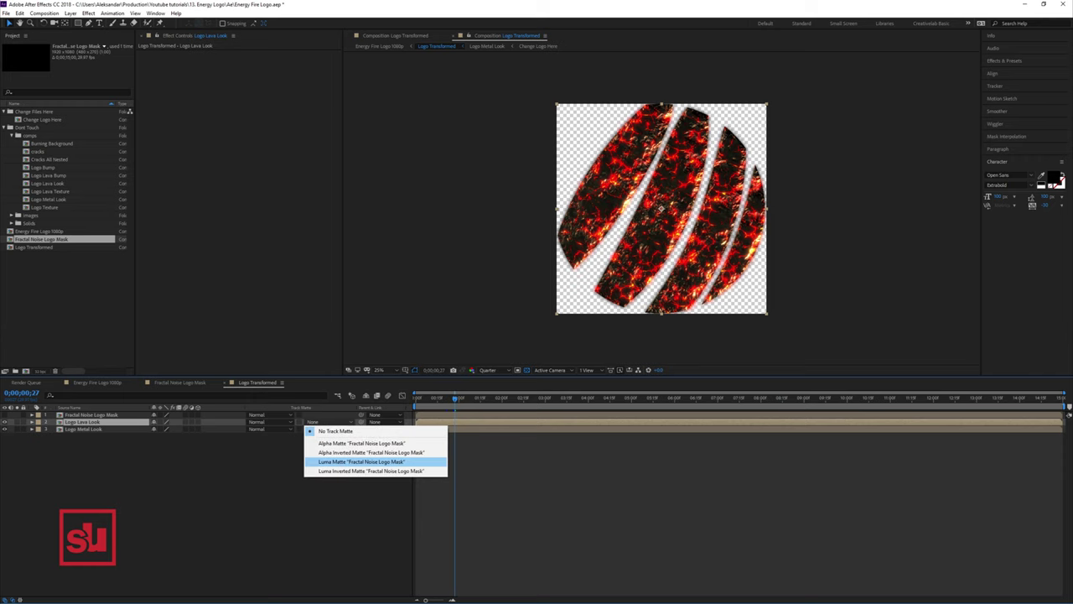
left_click(370, 470)
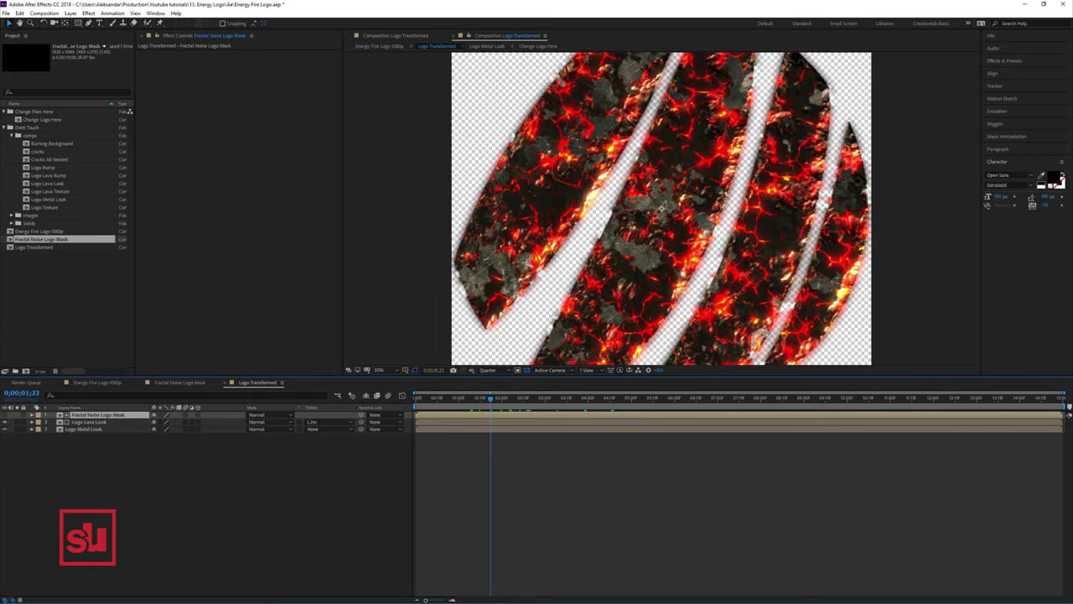
Step: Duplicate the Fractal Noise Logo Mask and Logo Lava Look pair, and darken the upper lava copy with a Curves effect
left_click(662, 208)
key("ctrl+d")
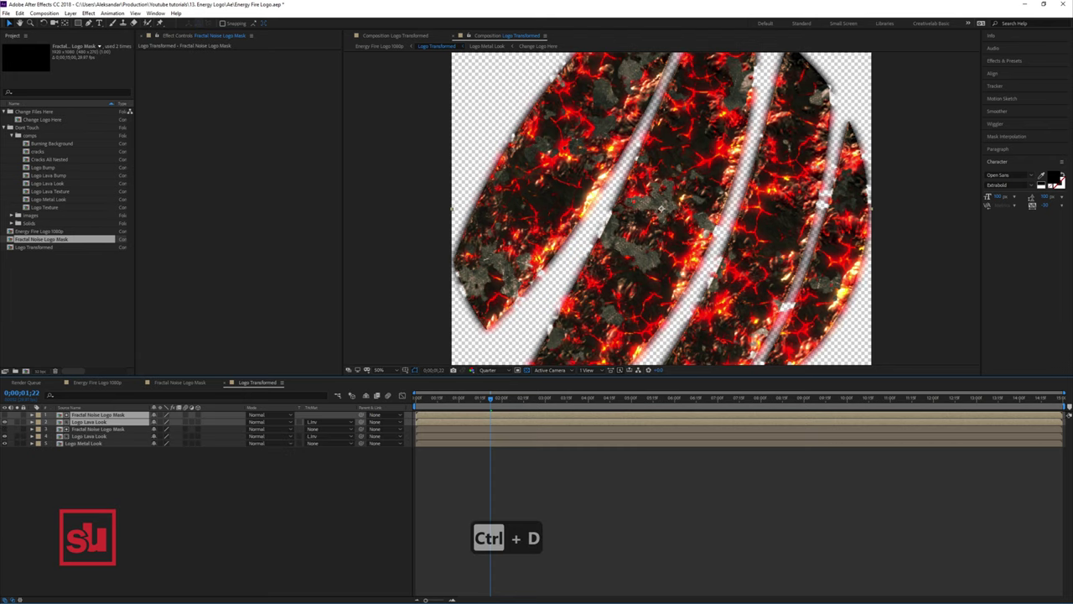
left_click(89, 421)
right_click(187, 72)
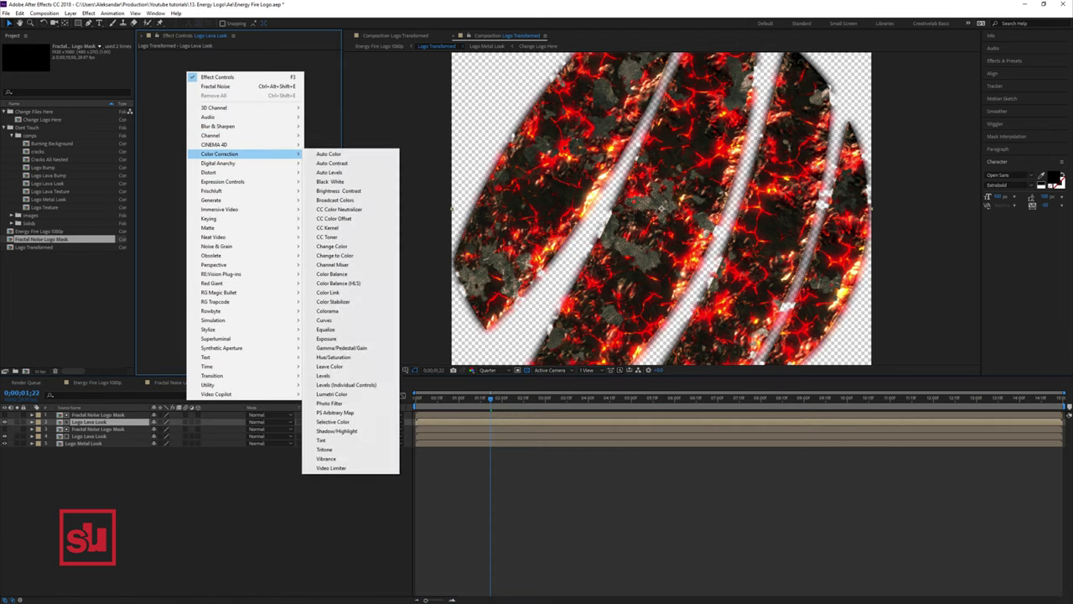
left_click(325, 319)
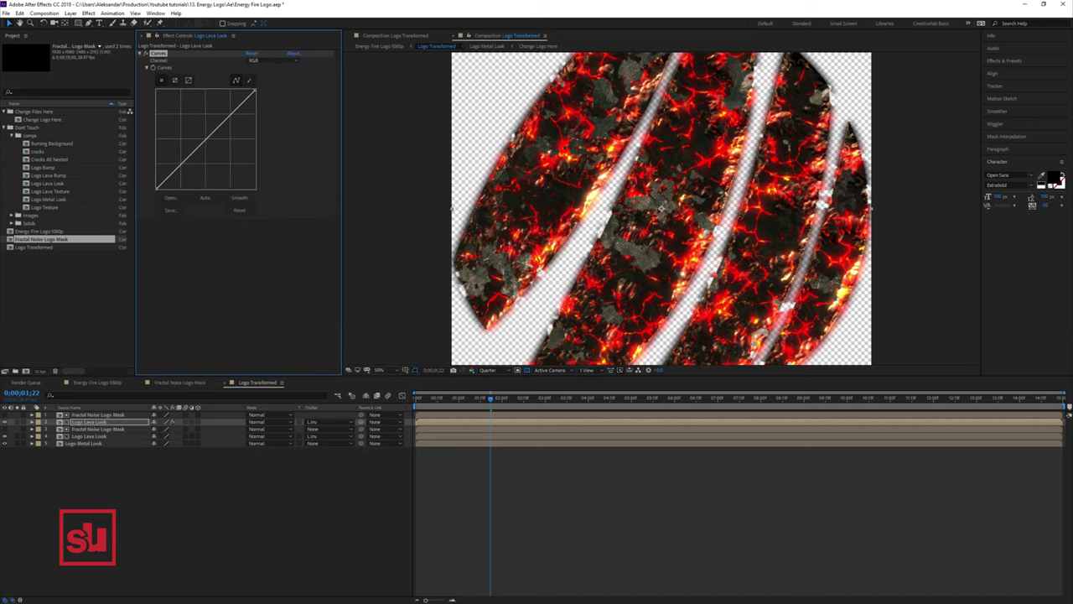
left_click_drag(255, 91, 255, 157)
Step: Move the darkened lava layer and its mask below the original mask and lava pair
left_click(98, 415)
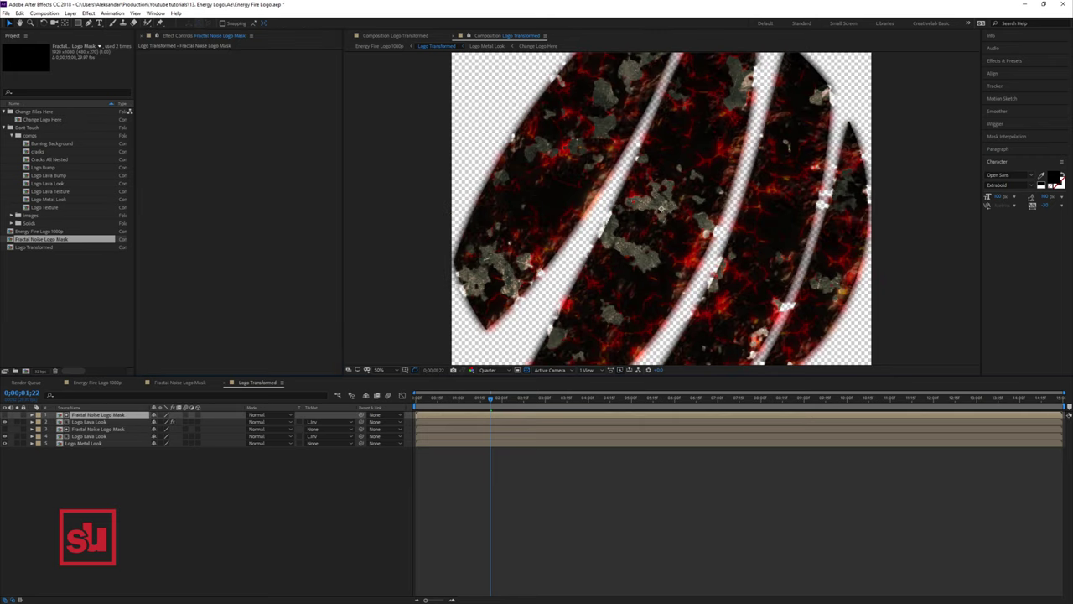
left_click(89, 421, "shift")
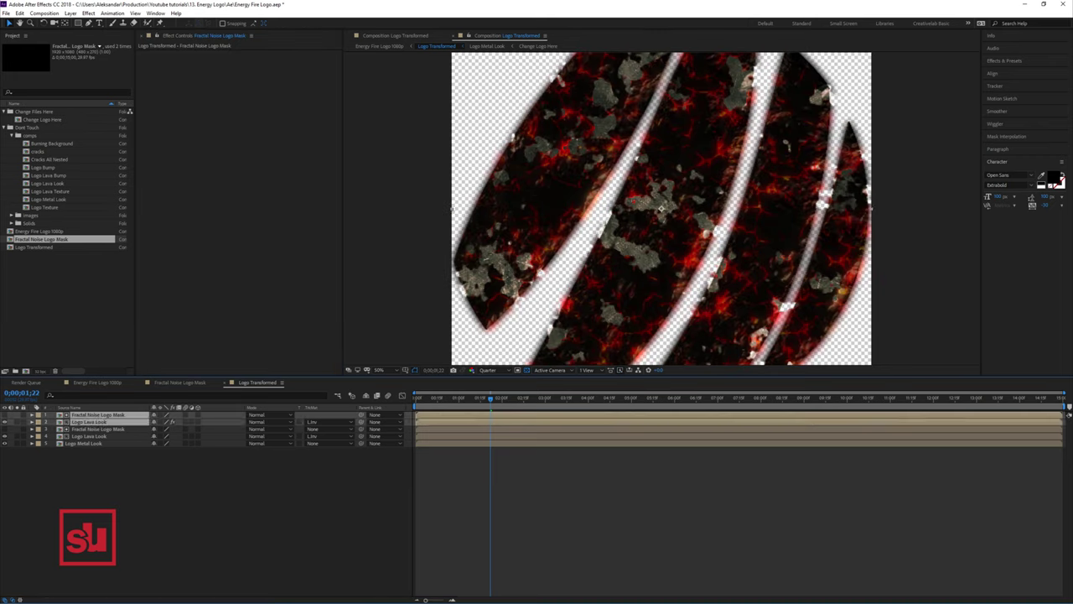
mouse_move(89, 422)
left_mouse_down()
mouse_move(93, 440)
mouse_move(96, 429)
left_mouse_up()
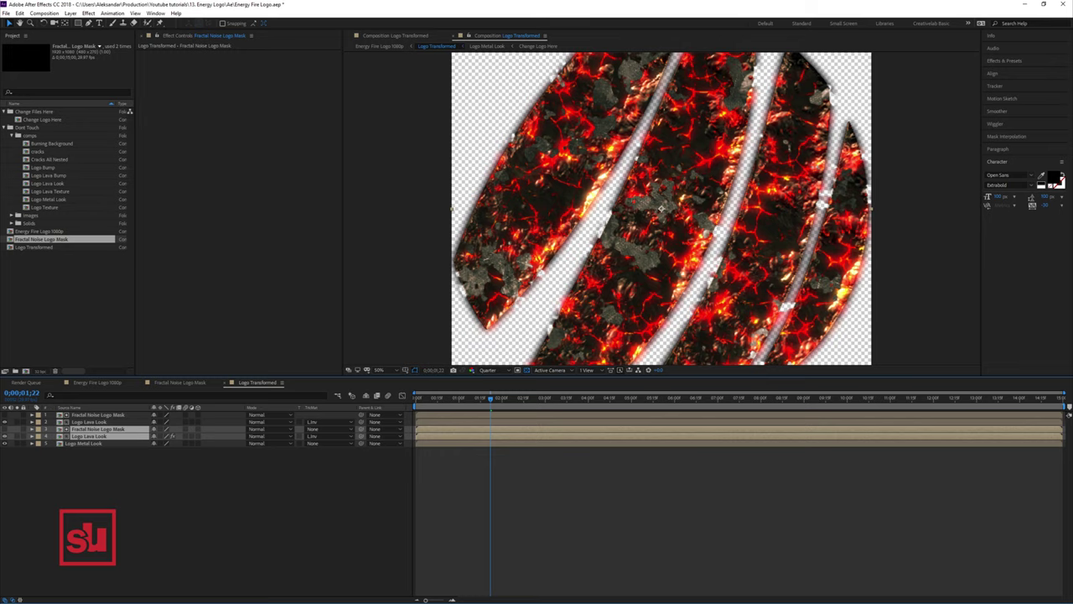
Step: Shift the upper mask and lava pair to start slightly later in the timeline
left_click_drag(503, 432, 509, 433)
left_click(432, 415)
left_click(432, 422, "shift")
left_click_drag(432, 422, 444, 422)
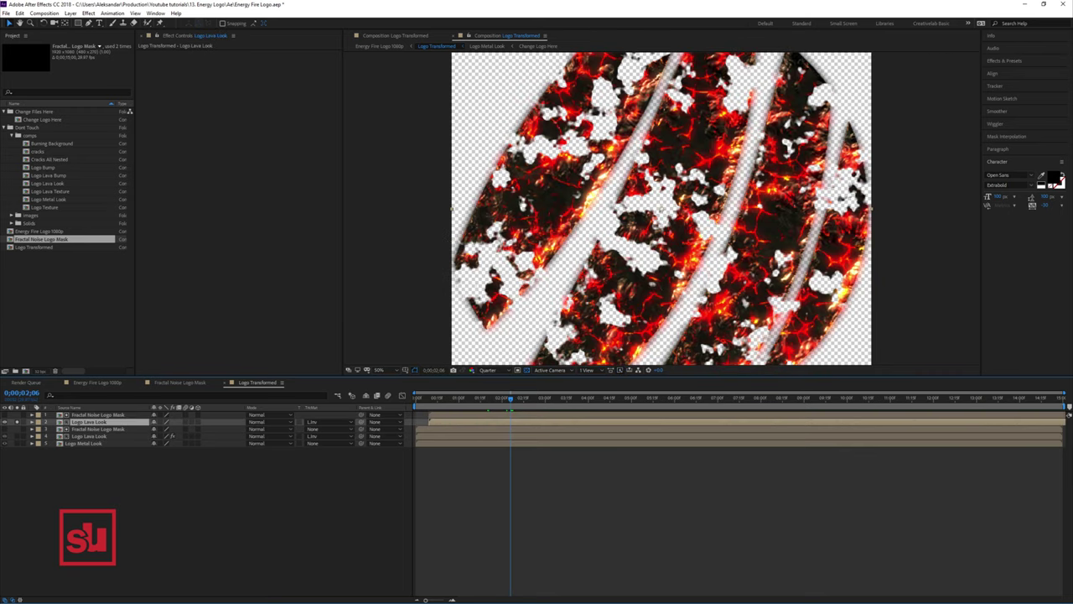
Step: Nudge the darkened lava and mask pair to start just after the upper pair, and solo the darkened lava layer
left_click(98, 429)
left_click(90, 436, "shift")
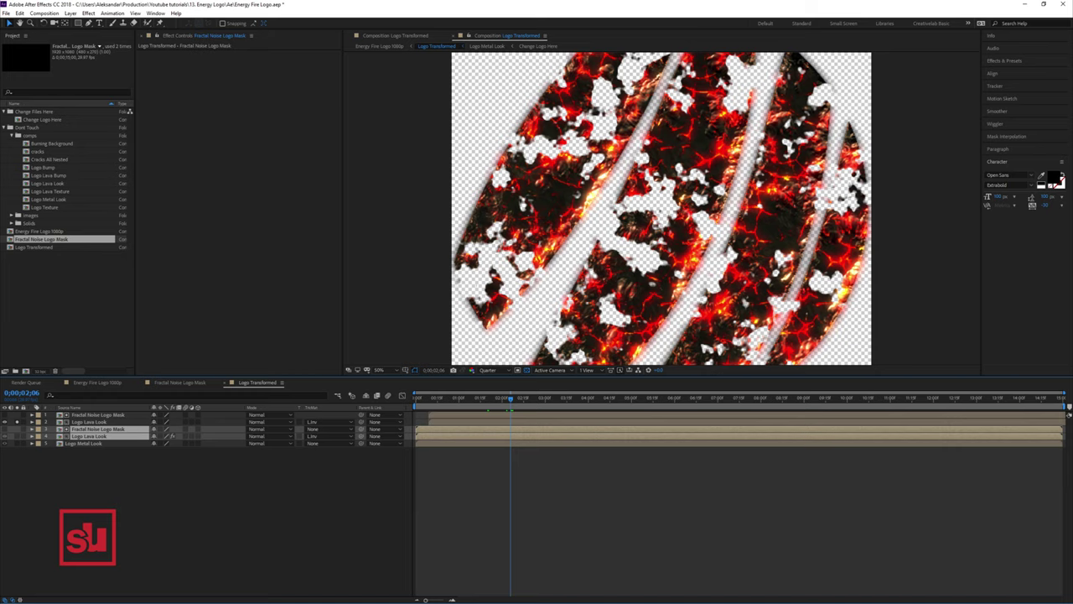
key("alt+Page_Down")
key("alt+Page_Down")
key("alt+Page_Down")
left_click(17, 422)
left_click(17, 436)
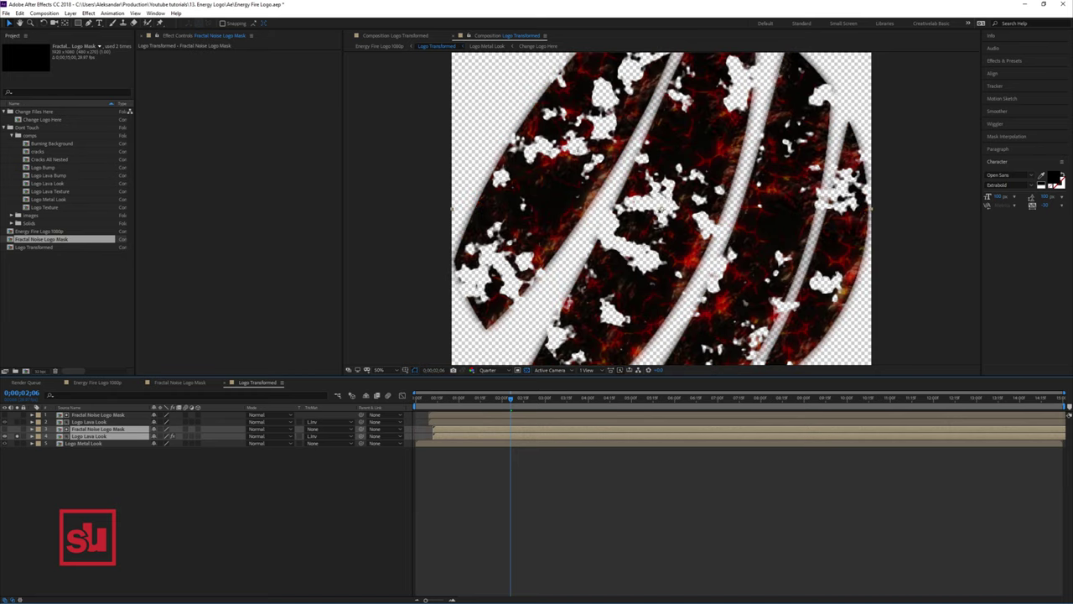
Step: Solo the upper lava layer as well and lower the darkened layer's Curves white point to nearly black
left_click(17, 422)
key("Page_Up")
left_click(92, 483)
left_click(89, 436)
left_click_drag(255, 160, 255, 182)
Step: Nudge the darkened lava and mask pair several frames later to widen the dark edge around the holes
left_click(97, 430)
left_click(90, 436, "shift")
key("alt+Page_Down")
key("alt+Page_Down")
key("alt+Page_Down")
key("alt+Page_Down")
key("alt+Page_Down")
key("alt+Page_Down")
key("alt+Page_Down")
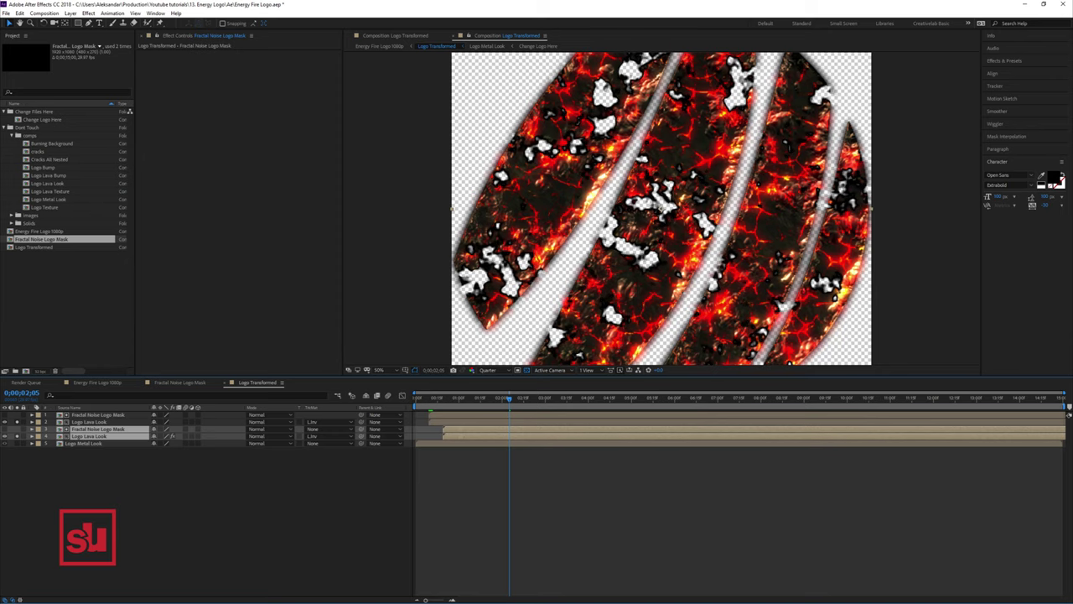
Step: Shift all four mask and lava layers earlier so the upper pair starts at the composition's beginning
left_click(89, 436, "shift")
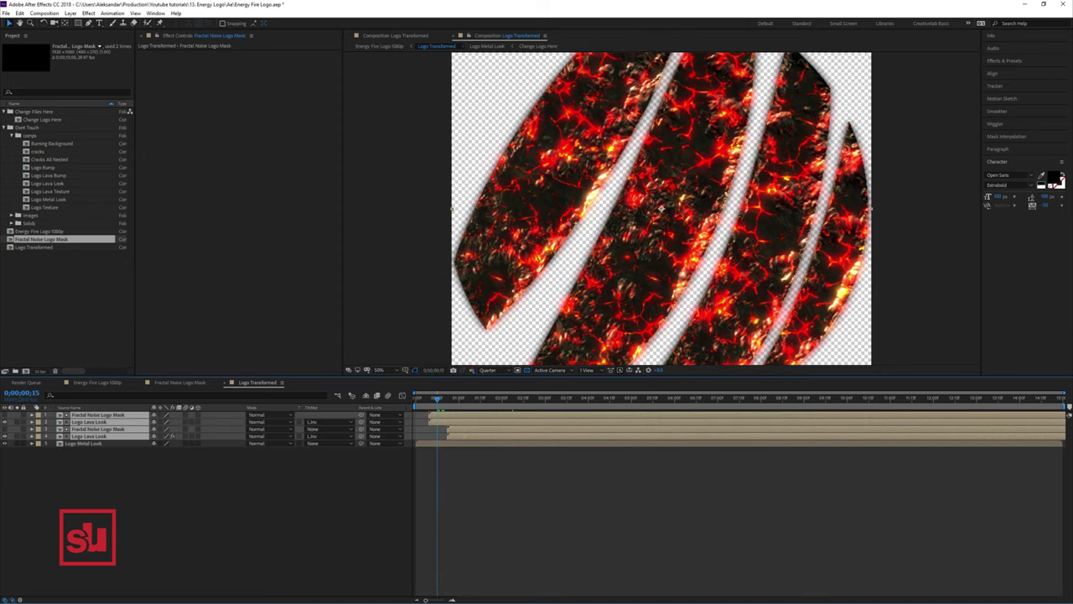
key("space")
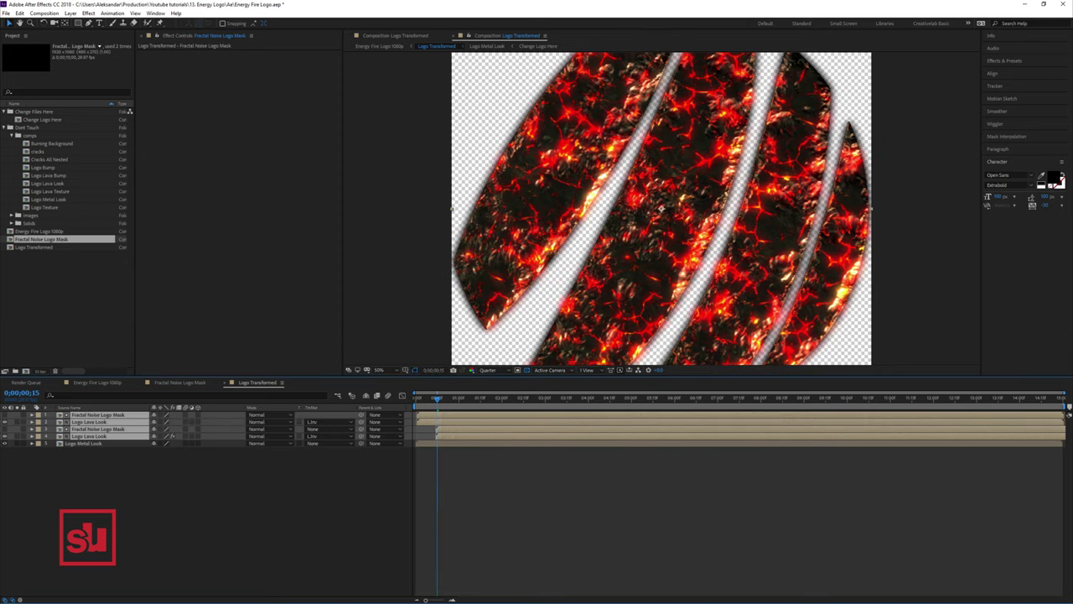
key("ctrl+shift+Down")
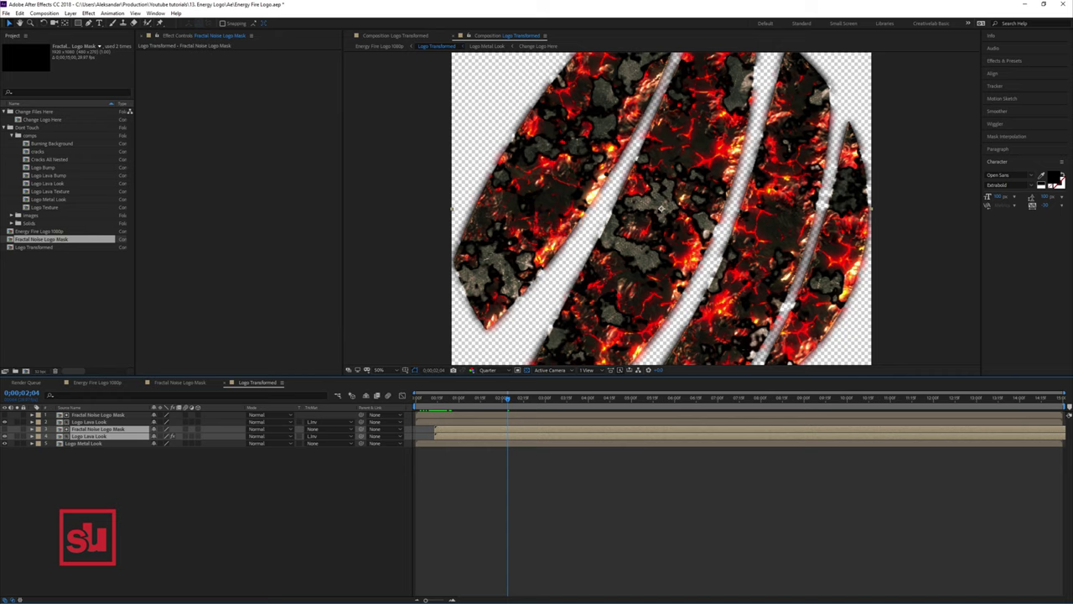
Step: Duplicate the darkened mask and lava pair and shift the lower copy to start later than the upper one
key("ctrl+d")
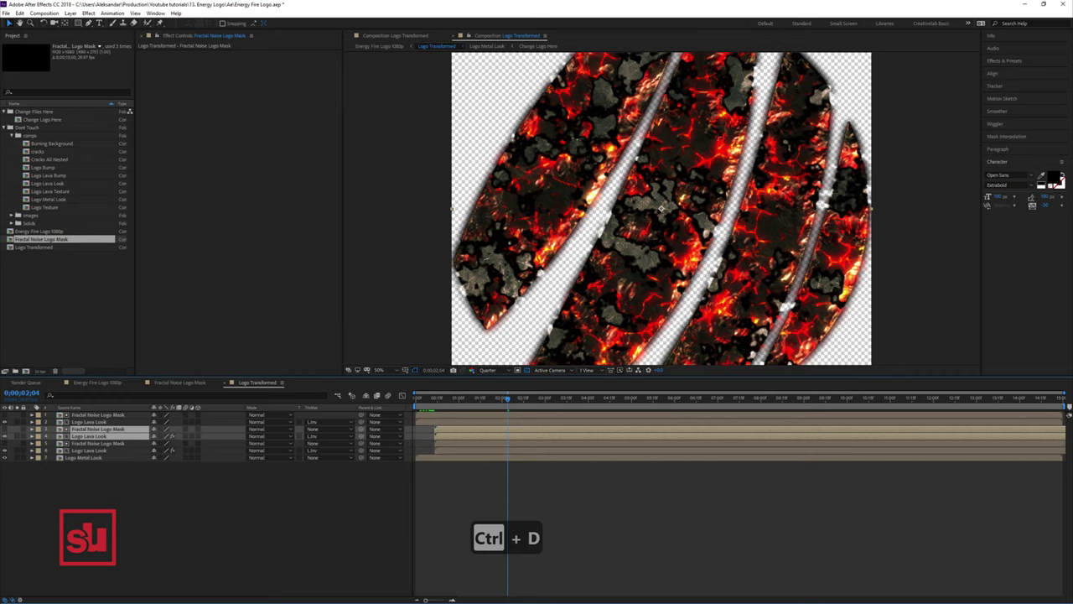
left_click(469, 443)
left_click(470, 450, "shift")
left_click_drag(469, 450, 485, 451)
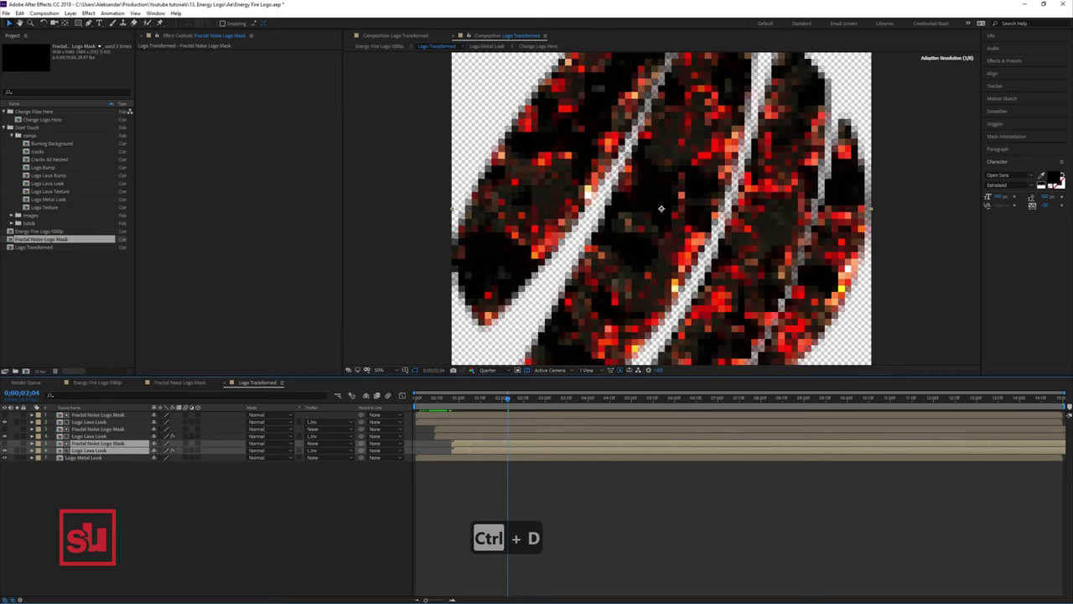
key("ctrl+Up")
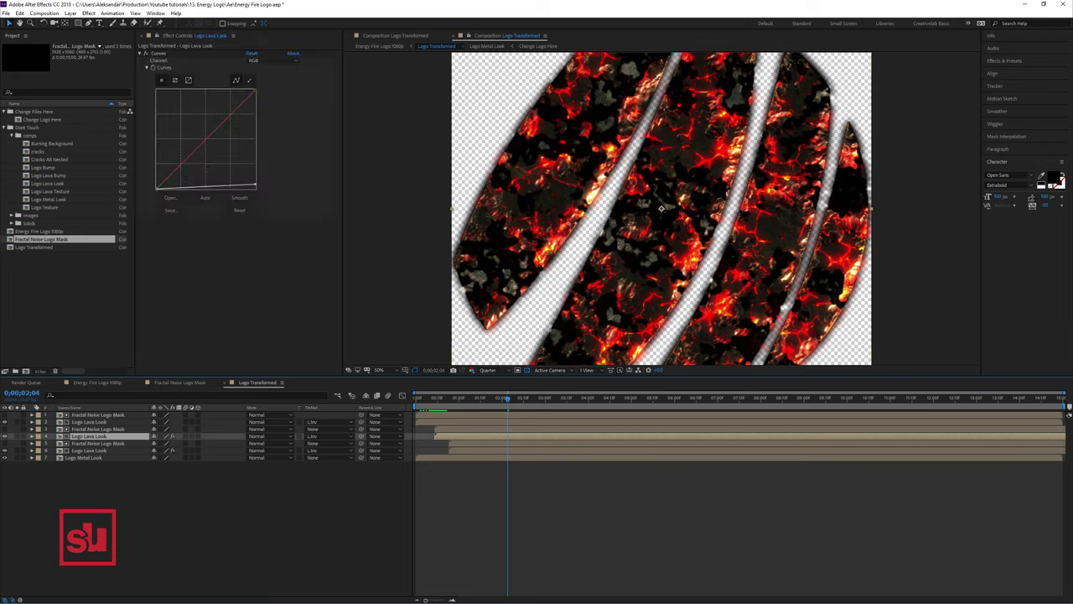
Step: Replace the Curves effect on the middle Logo Lava Look layer with a Fill effect in a darker orange-red
key("Delete")
right_click(162, 61)
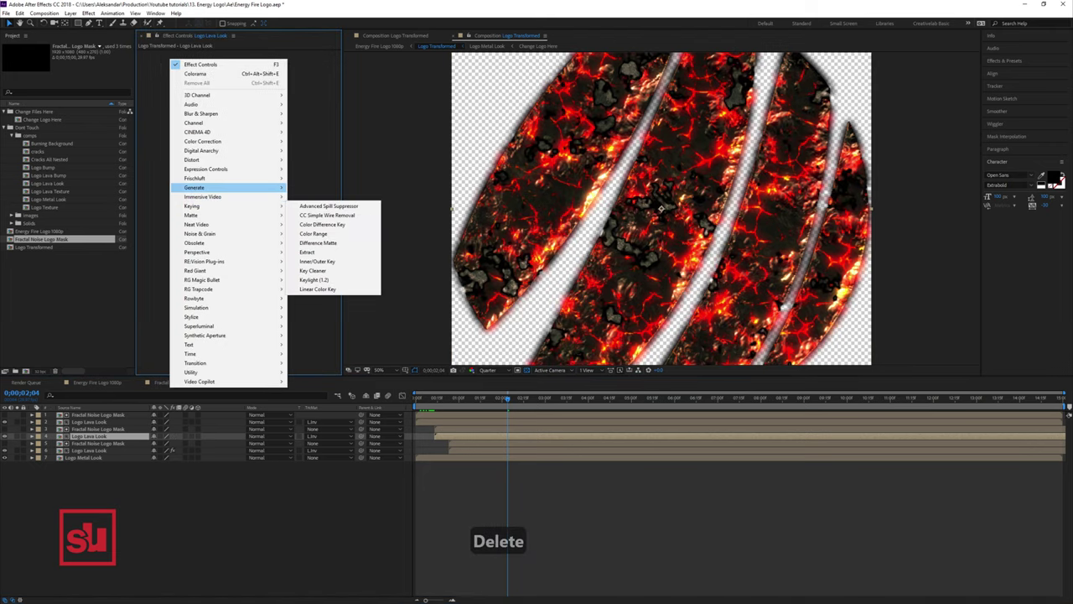
mouse_move(239, 189)
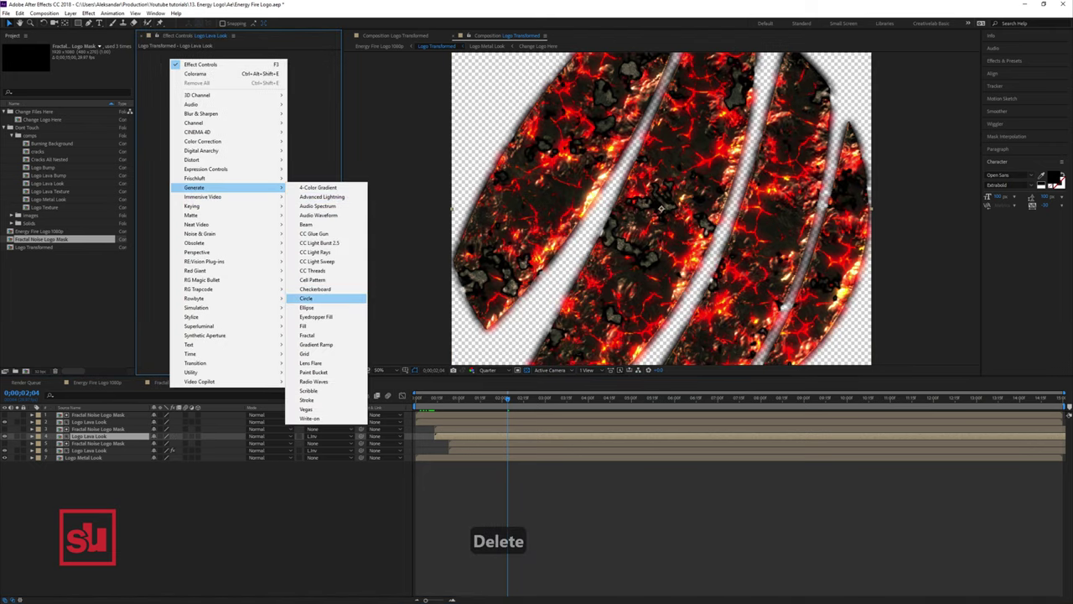
left_click(307, 326)
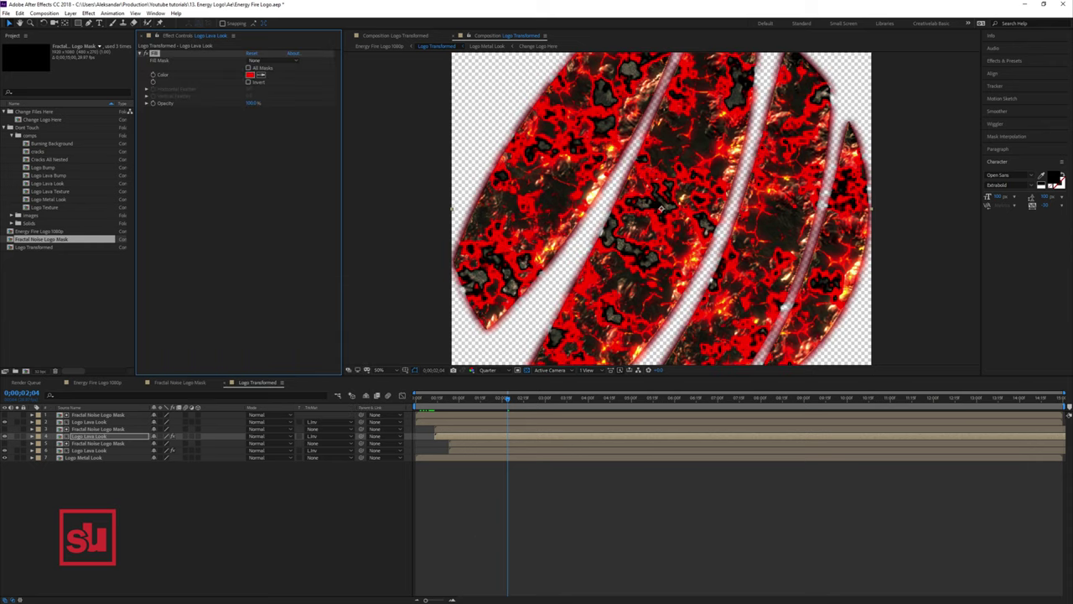
left_click(250, 76)
left_click_drag(474, 281, 474, 278)
left_click(462, 222)
left_click(541, 177)
Step: Shift the Fill-coloured lava and mask pair earlier in time to thin its orange-red edge
left_click(98, 444)
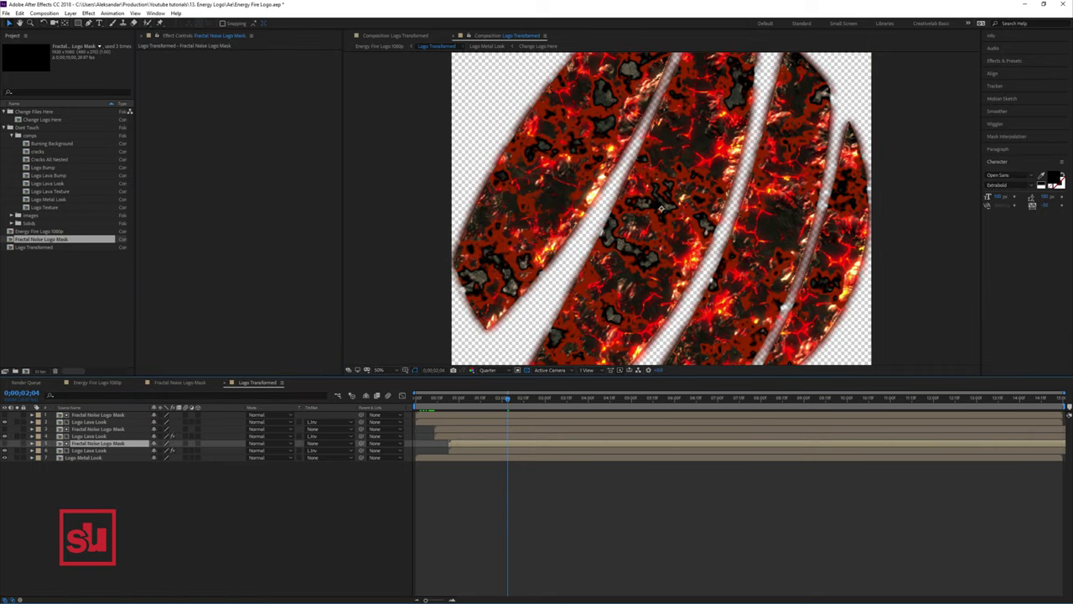
left_click(98, 430)
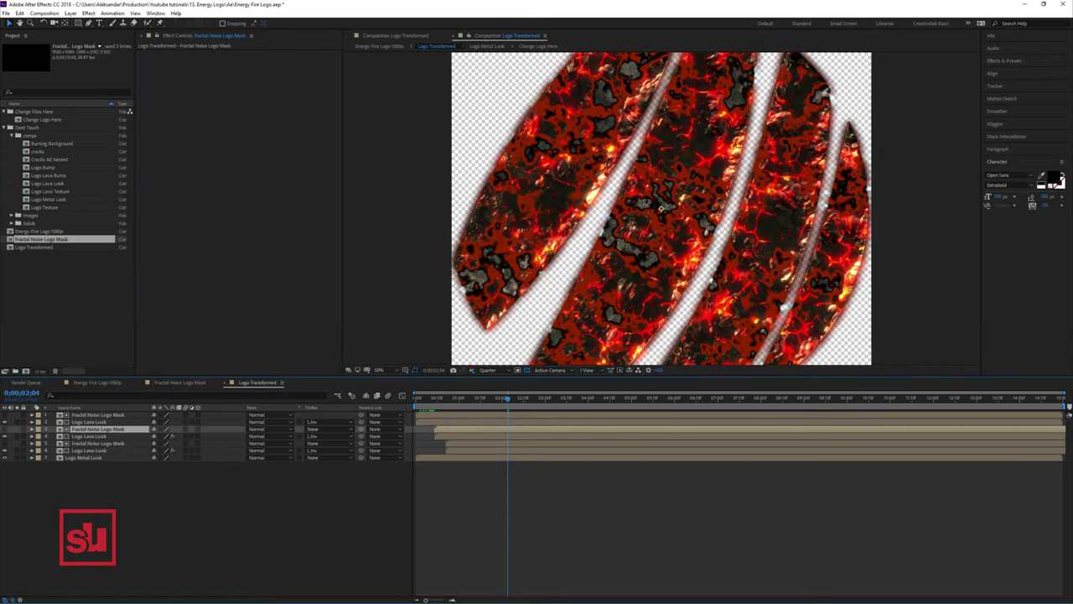
left_click(89, 436, "shift")
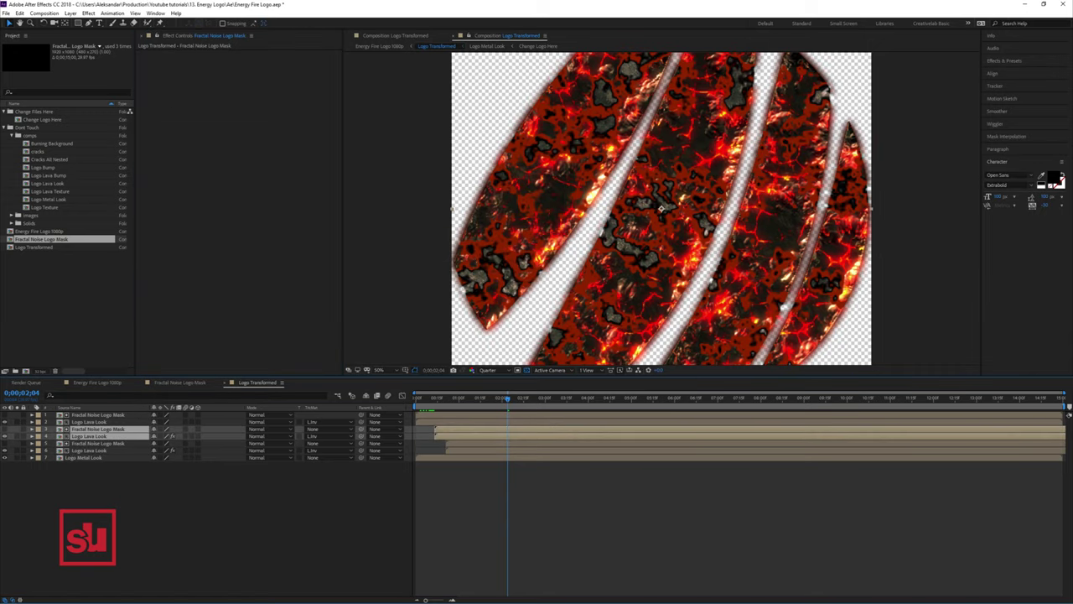
left_click_drag(469, 433, 463, 433)
key("alt+Page_Up")
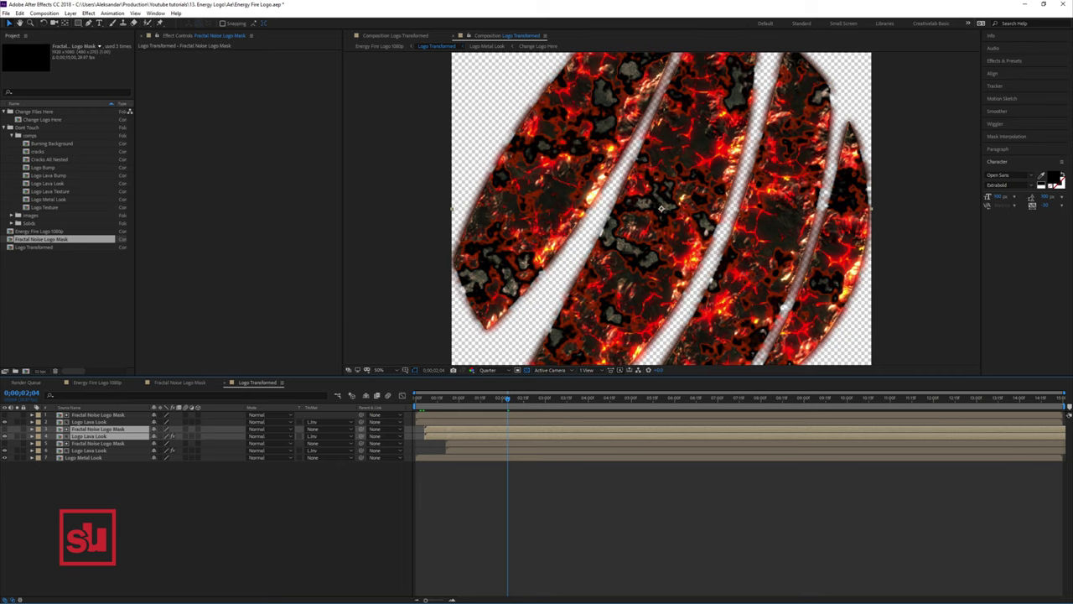
Step: In Fractal Noise Logo Mask, move the last Brightness keyframe earlier to about 3 seconds, and preview Energy Fire Logo 1080p
left_click(425, 399)
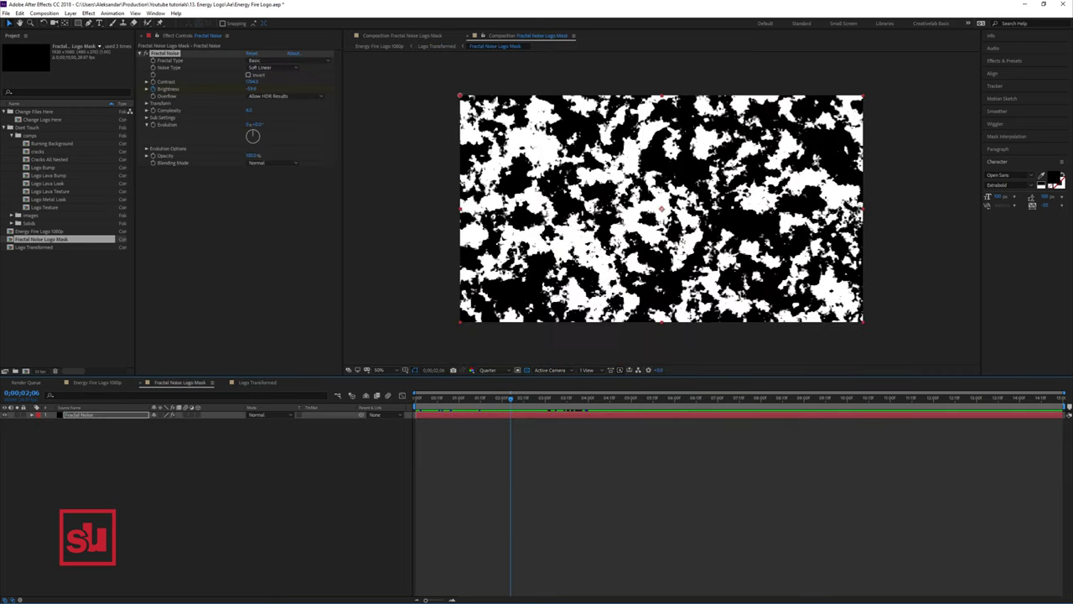
left_click(80, 414)
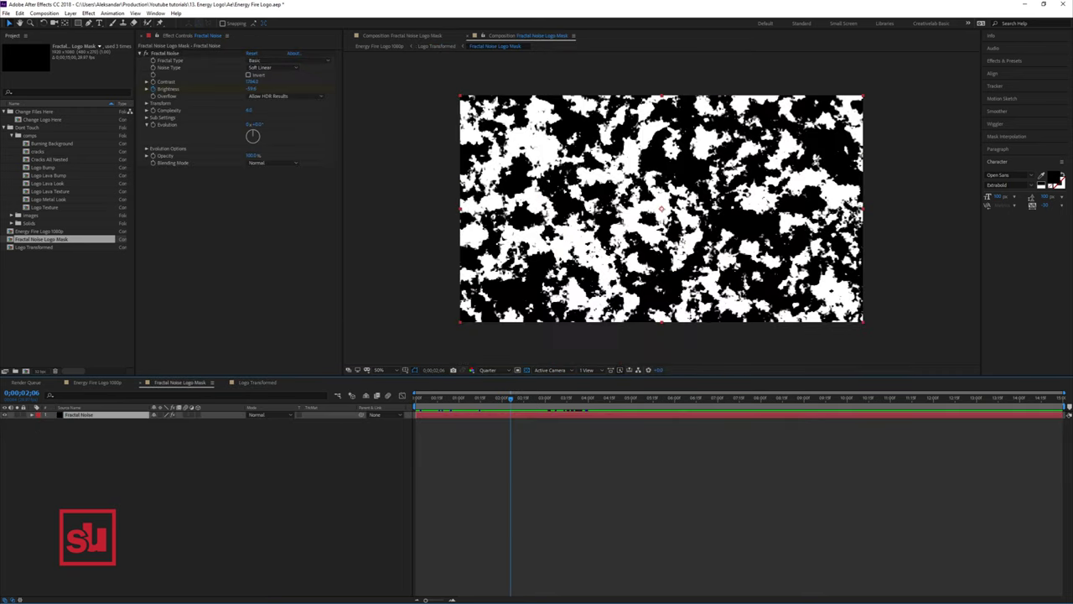
key("u")
left_click_drag(588, 428, 544, 428)
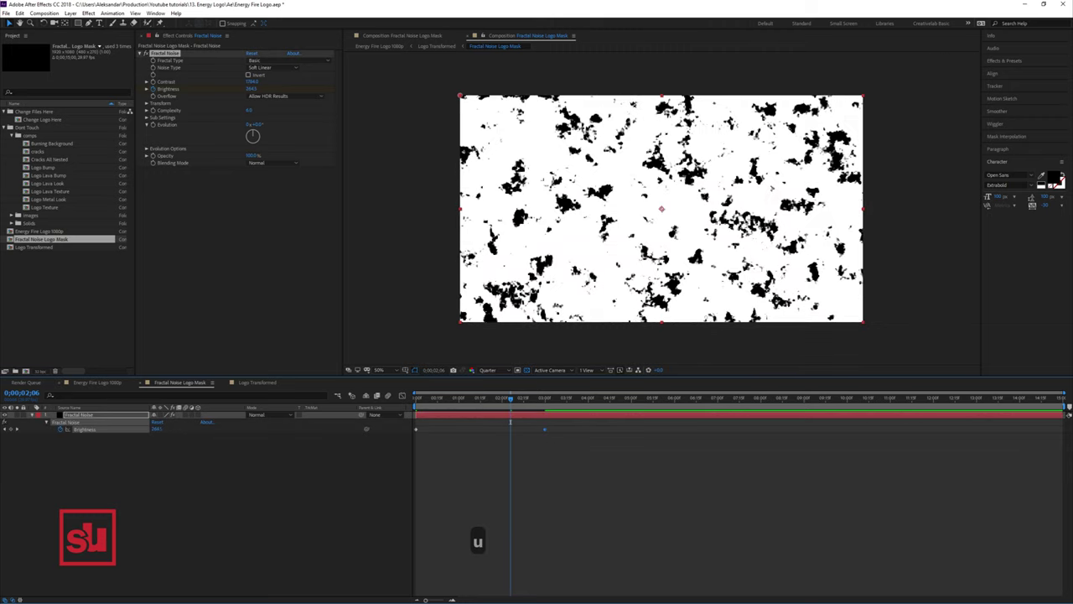
left_click(98, 382)
key("KP_0")
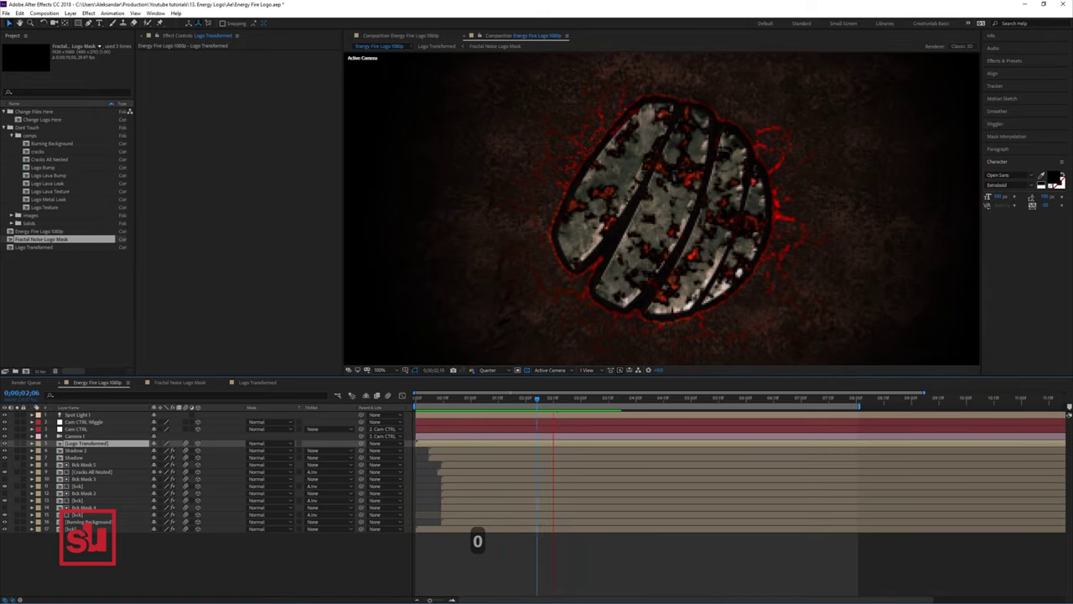
Step: Duplicate the Logo Transformed composition in the project and rename the copy Logo Transition Mask
scroll(662, 209, "down", 1)
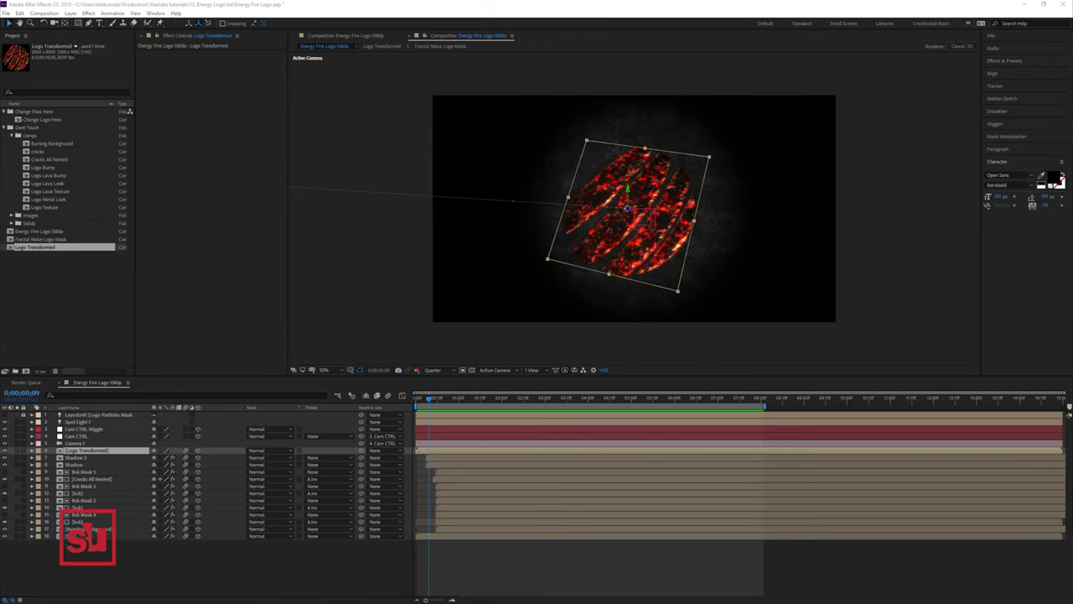
left_click(64, 247)
key("ctrl+d")
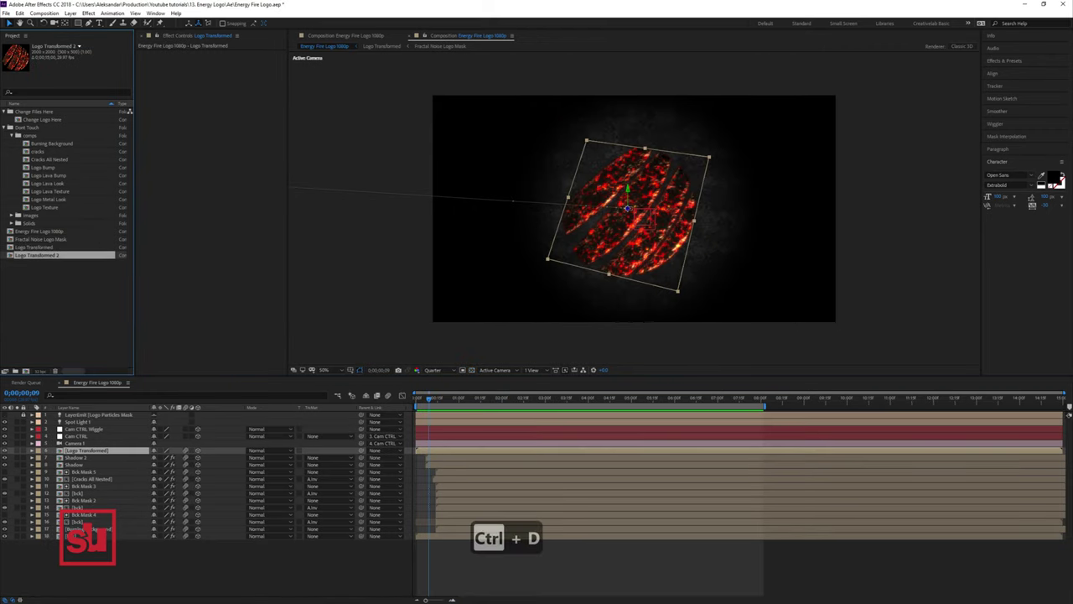
key("Return")
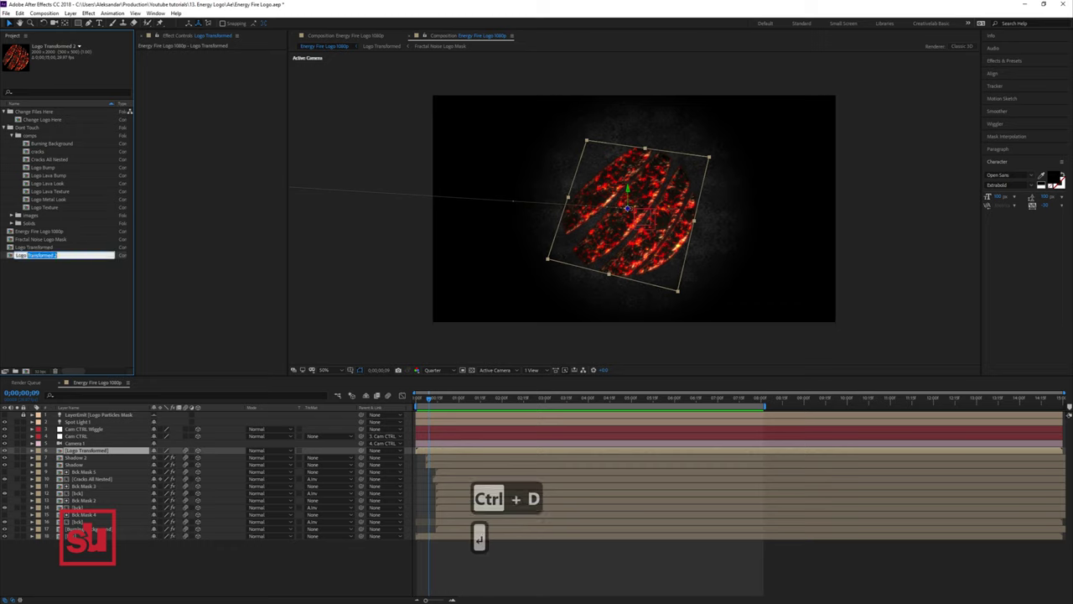
type("Tra")
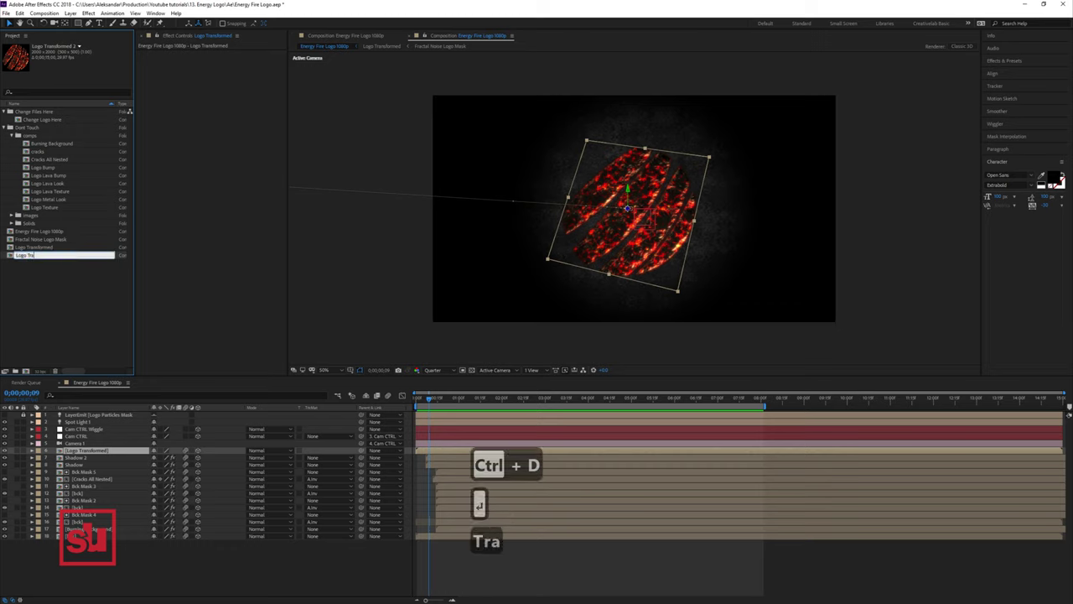
type("nsition Mask")
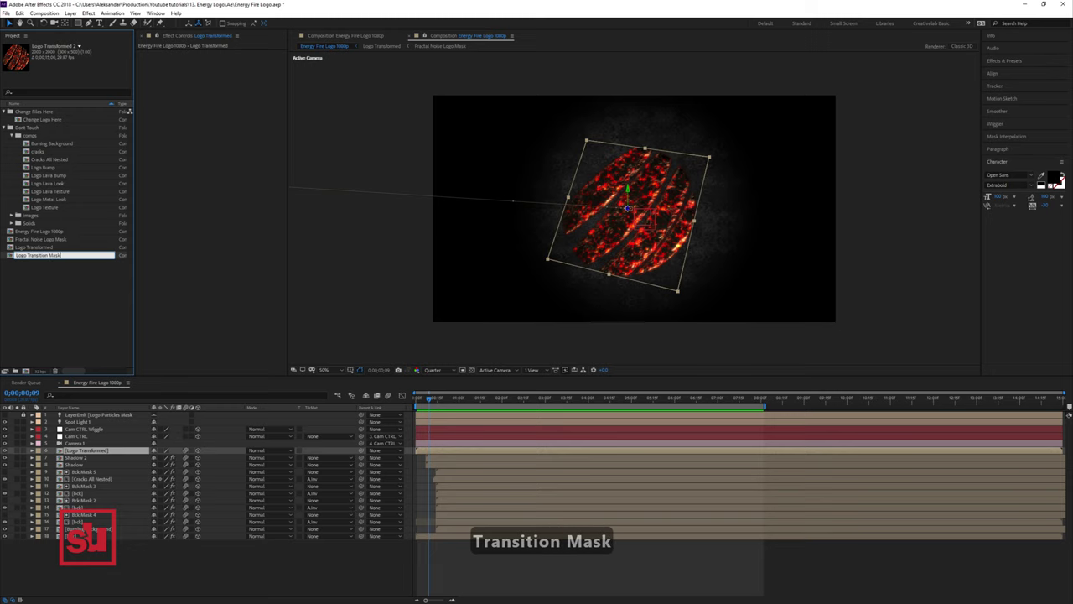
key("Return")
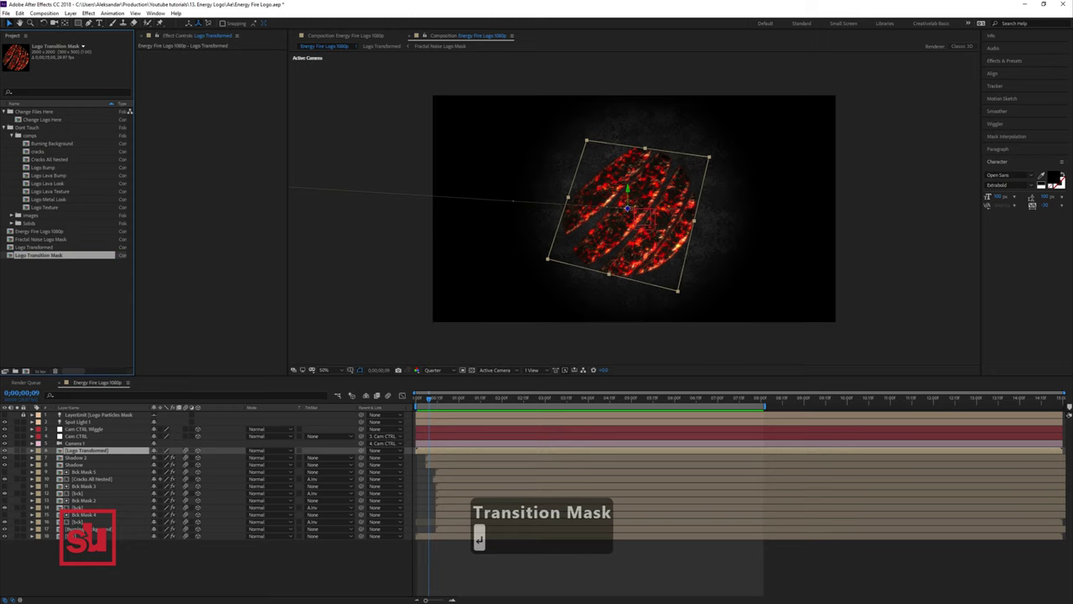
Step: In Logo Transition Mask, delete all layers below the top mask and lava pair, and replace the remaining Logo Lava Look with Change Logo Here
double_click(39, 255)
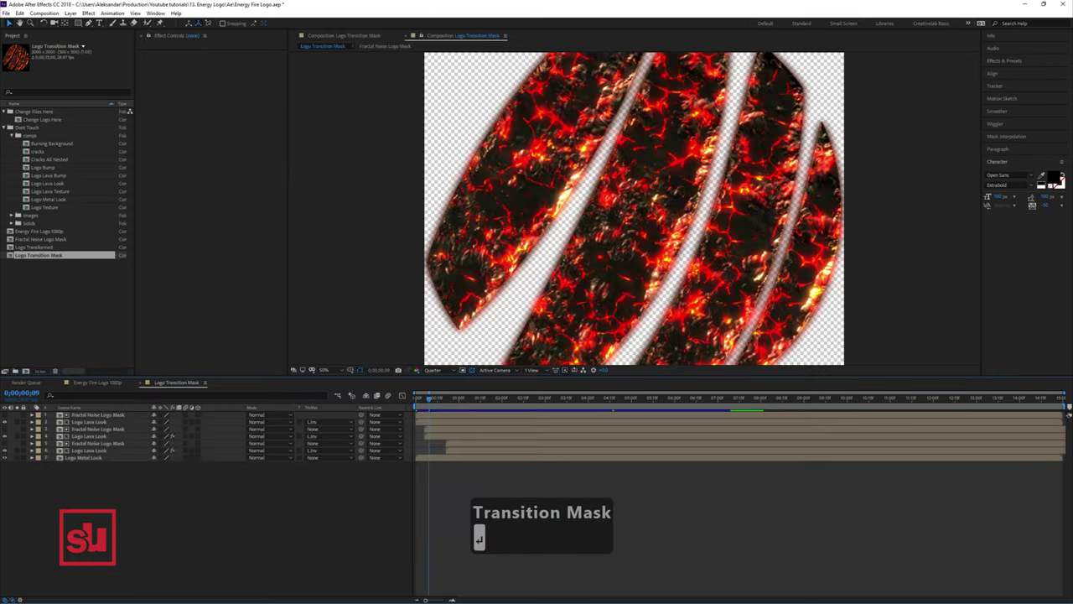
left_click(98, 429)
left_click(84, 457, "shift")
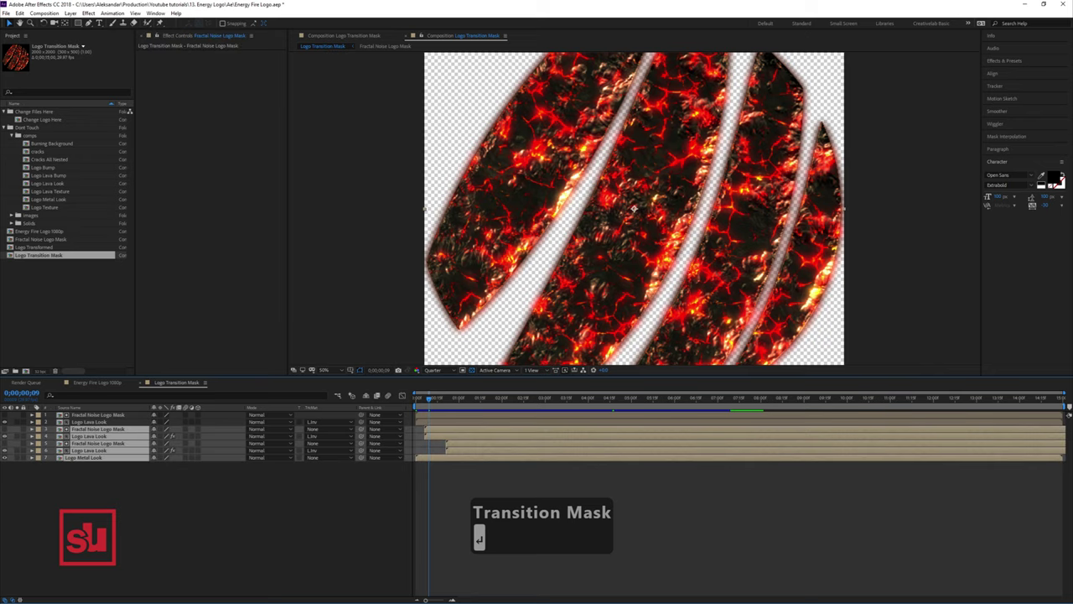
key("Delete")
left_click(89, 422)
left_click_drag(43, 120, 99, 422)
scroll(634, 209, "down", 2)
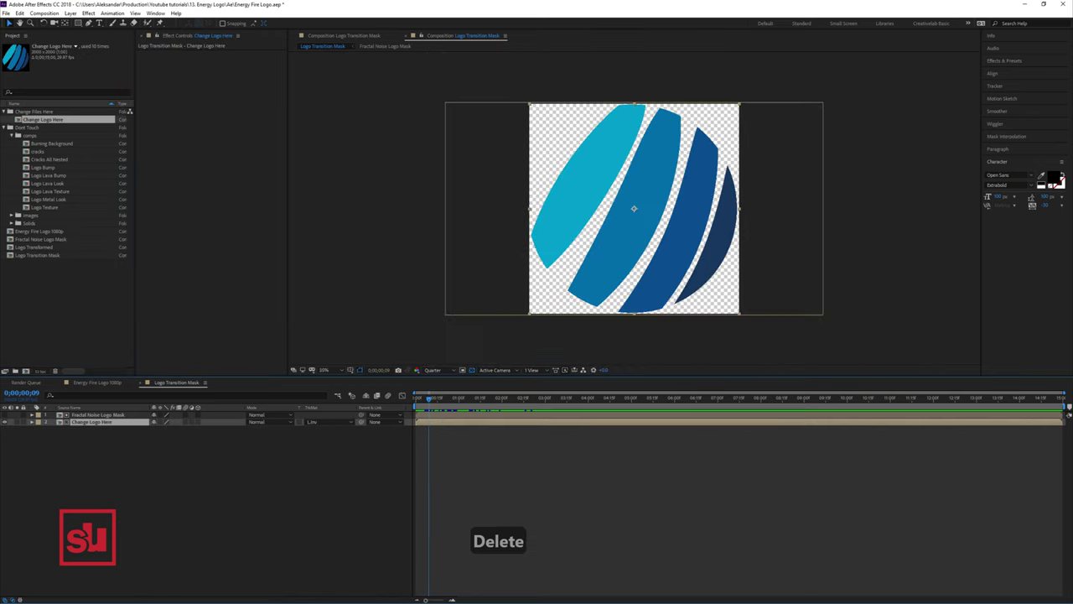
Step: In Energy Fire Logo 1080p, duplicate the Logo Transformed layer and replace the upper copy with Logo Transition Mask
left_click(98, 382)
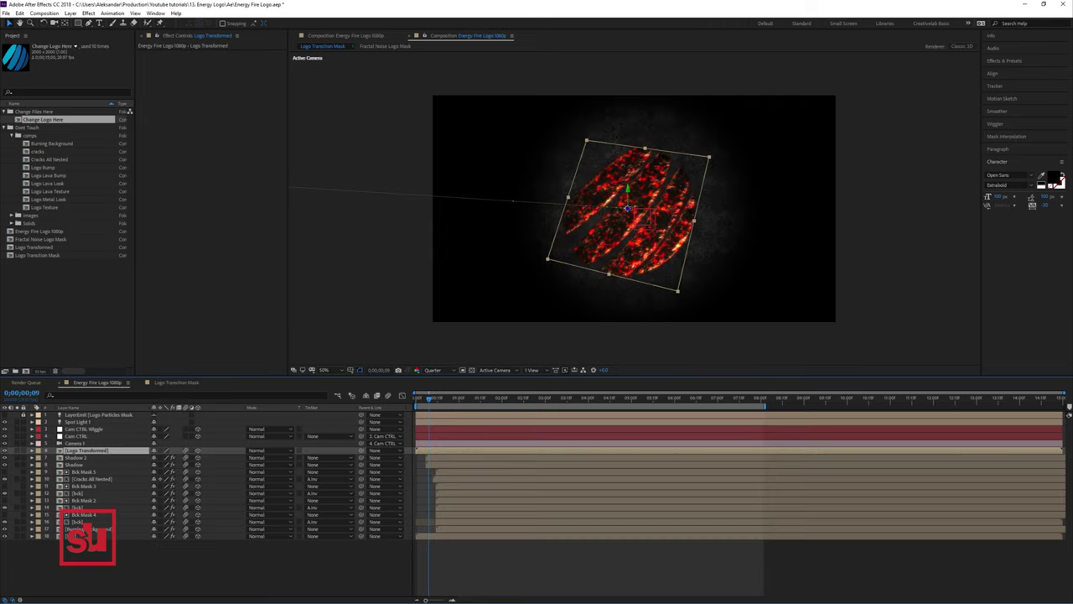
key("ctrl+d")
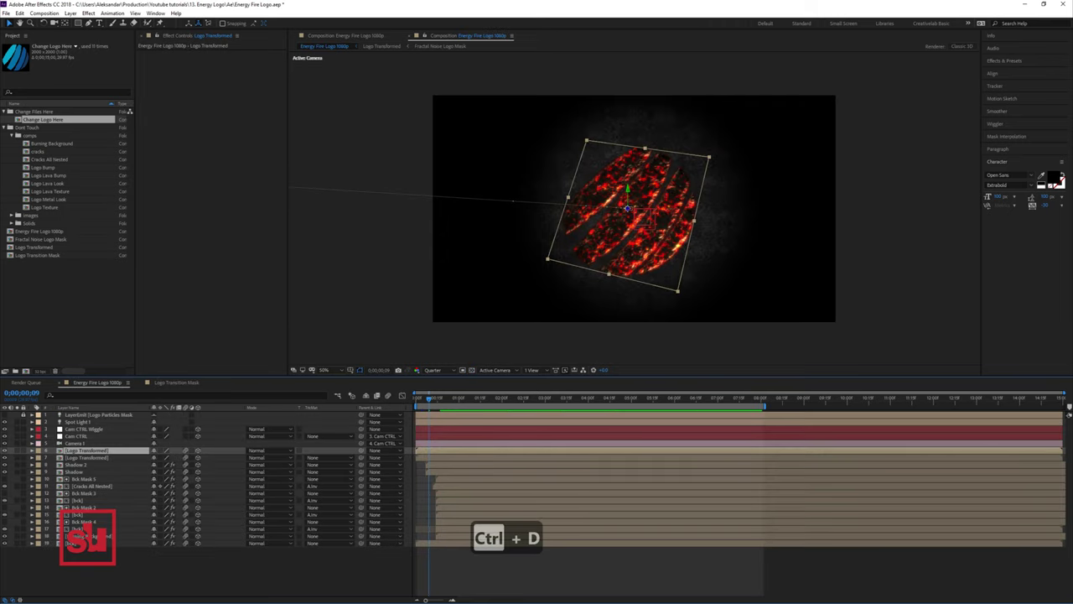
left_click_drag(39, 255, 94, 450)
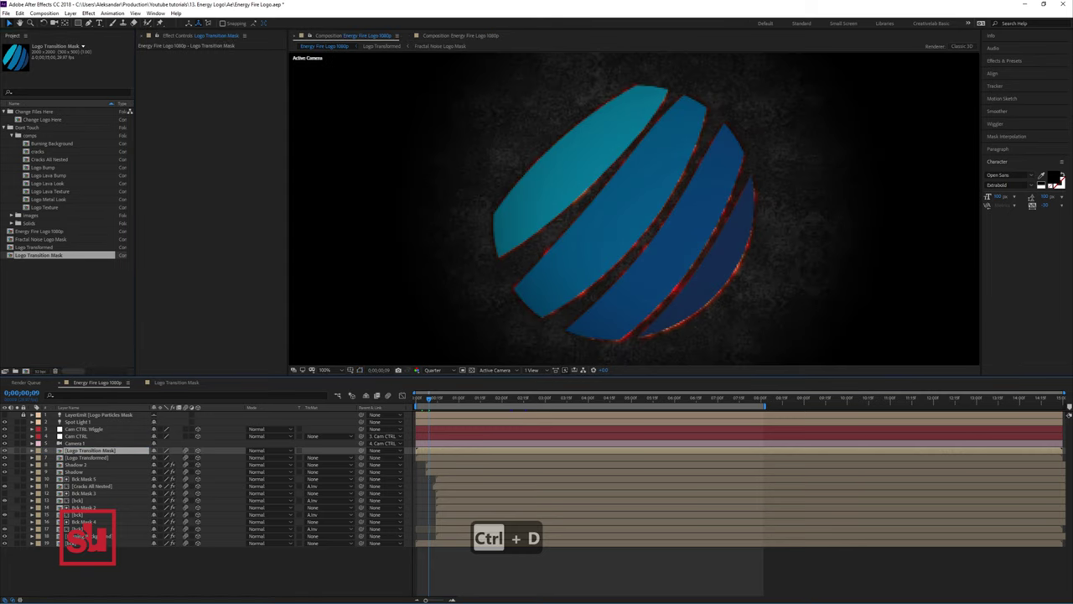
Step: Pre-compose the Logo Transition Mask layer into a new composition named Logo Transition Mask Nested
key("ctrl+shift+c")
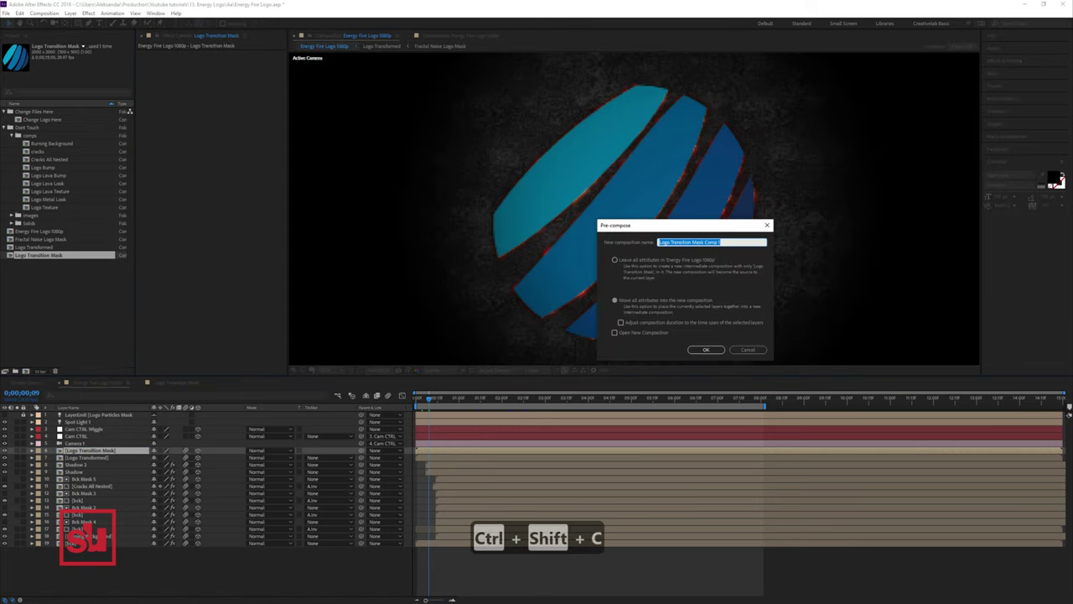
left_click_drag(723, 243, 703, 243)
type("Nested")
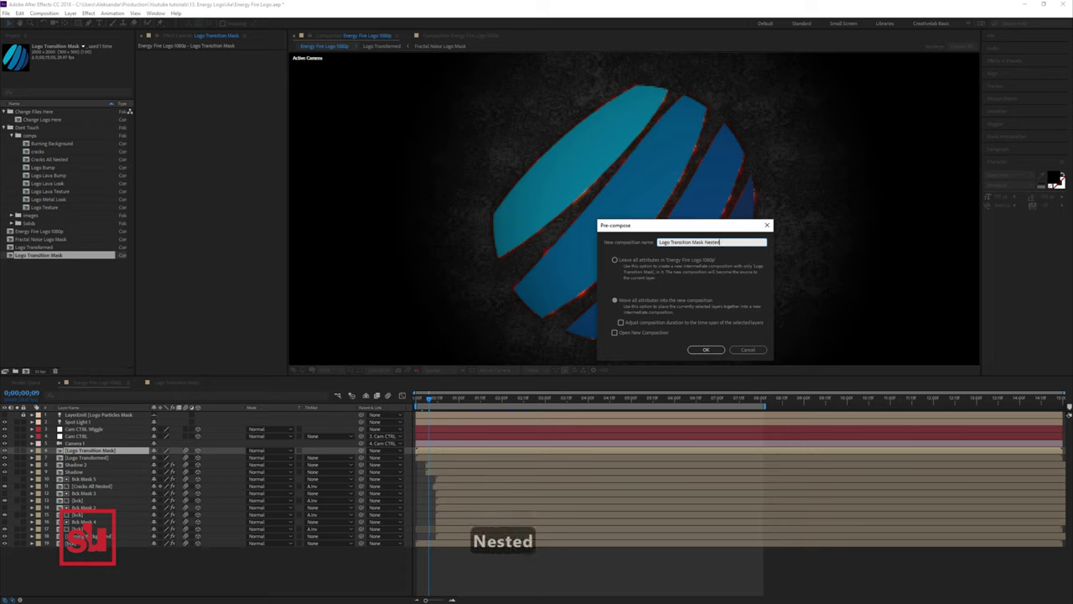
key("Return")
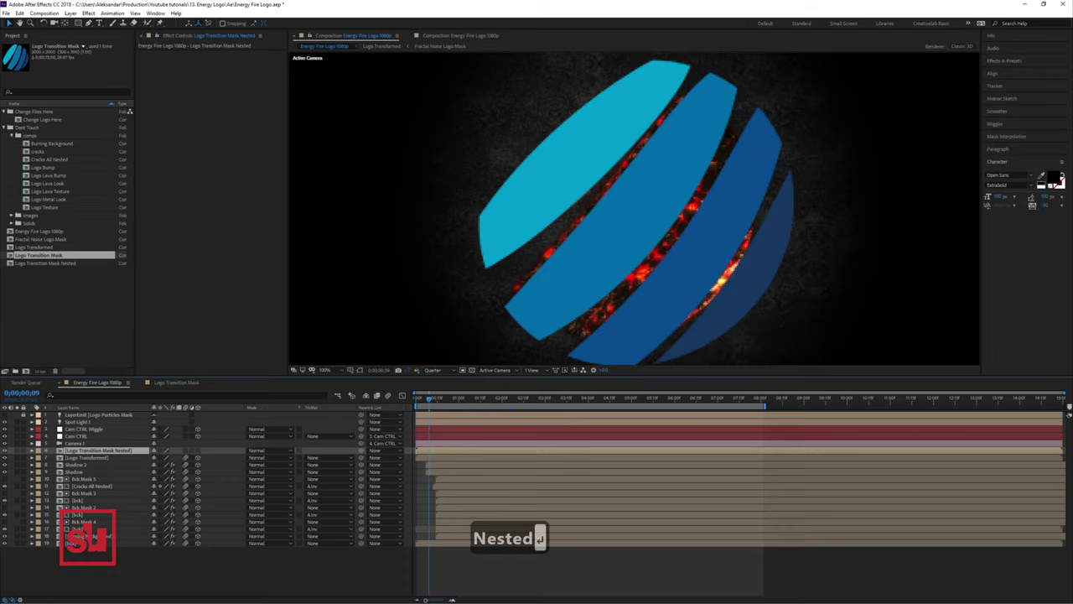
left_click(4, 450)
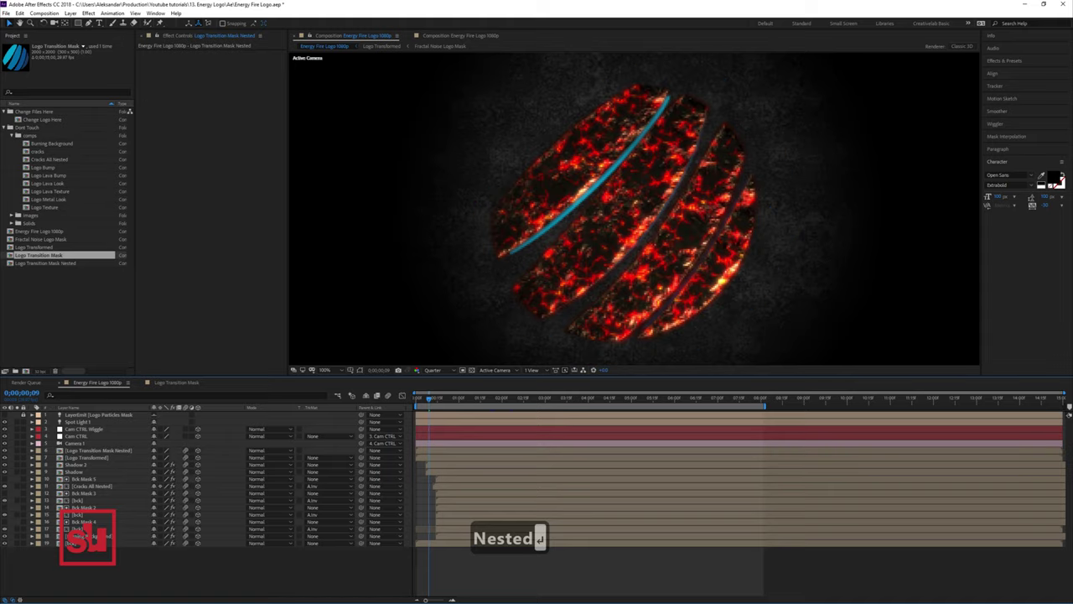
Step: Inside Logo Transition Mask Nested, duplicate the Logo Transition Mask layer and apply a black Fill effect to the upper copy
double_click(98, 450)
key("space")
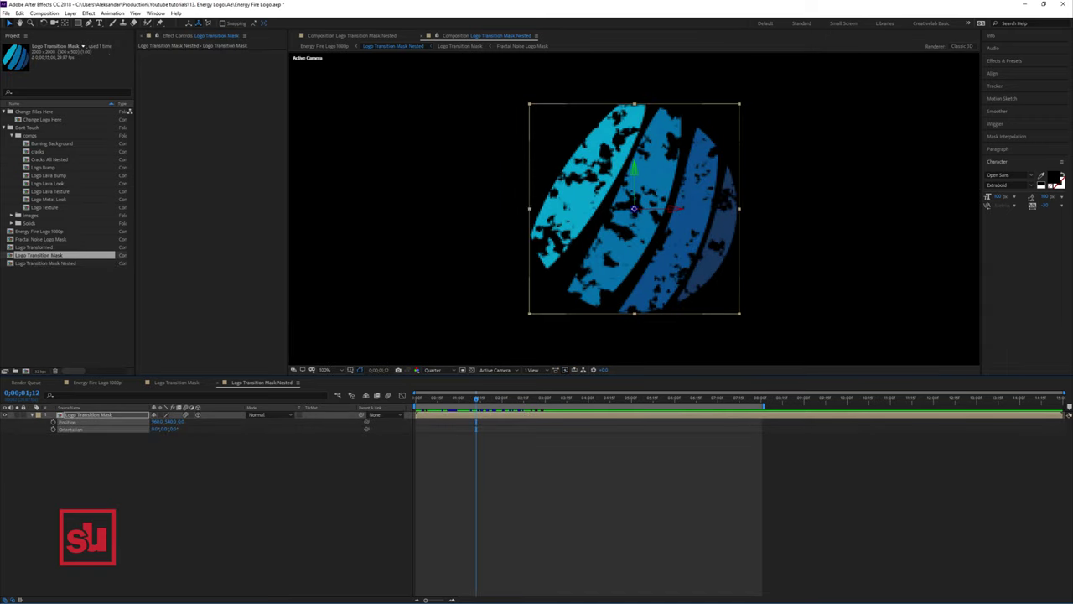
key("ctrl+d")
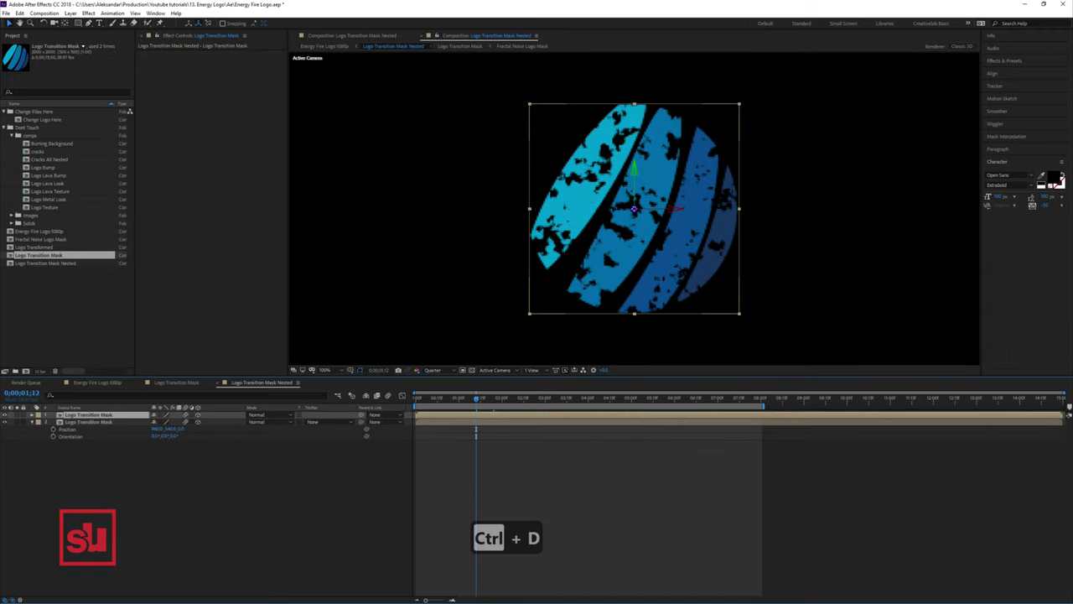
right_click(166, 81)
mouse_move(218, 207)
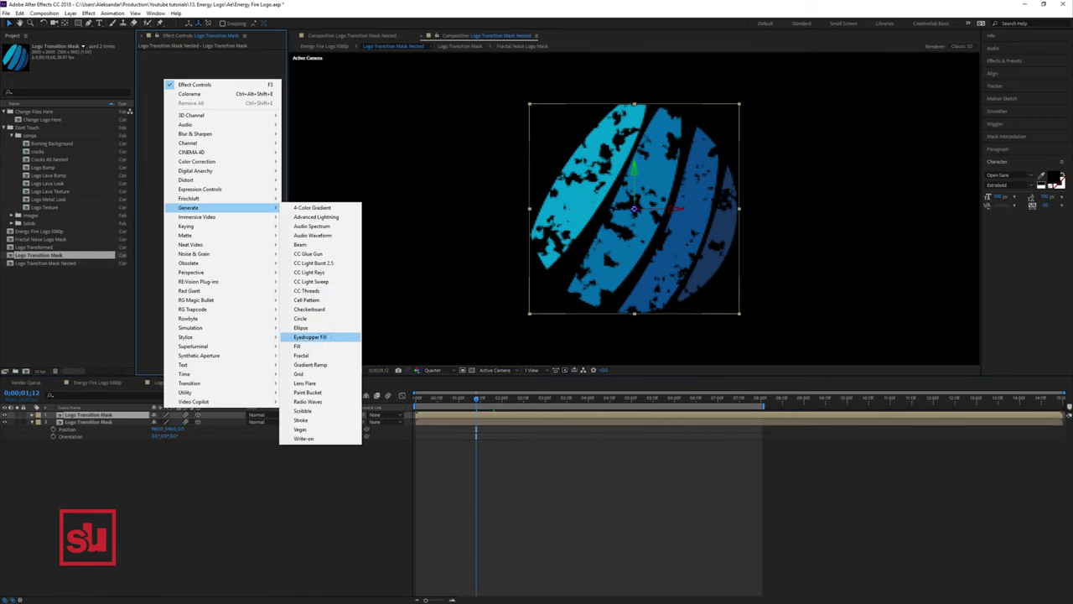
left_click(302, 346)
left_click(223, 75)
left_click_drag(370, 186, 365, 281)
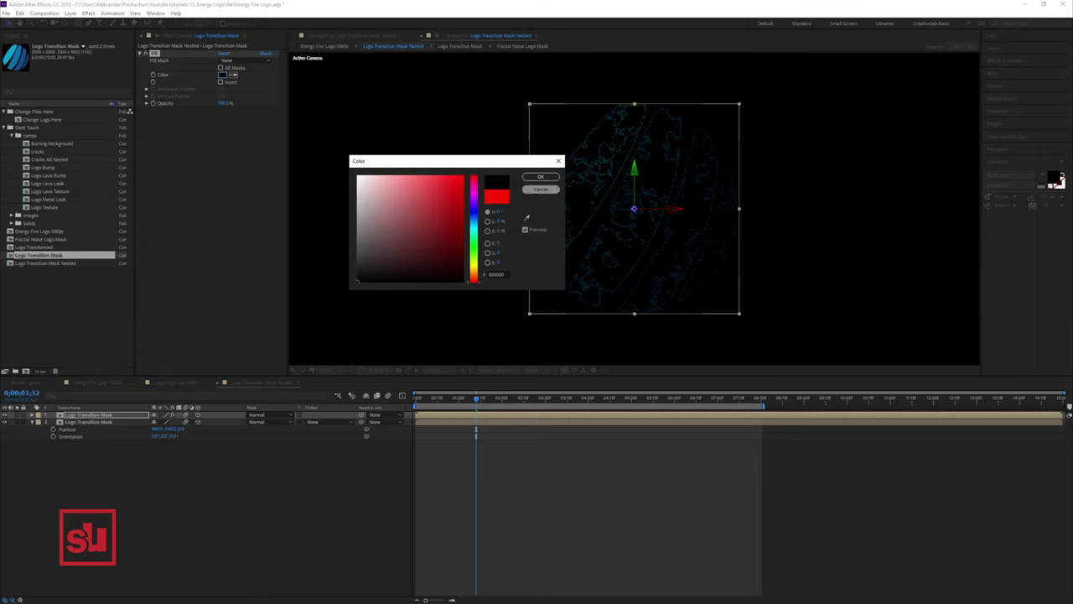
left_click(541, 177)
Step: Switch the preview to full resolution and shift the black mask copy slightly earlier in time
left_click(433, 369)
left_click(429, 400)
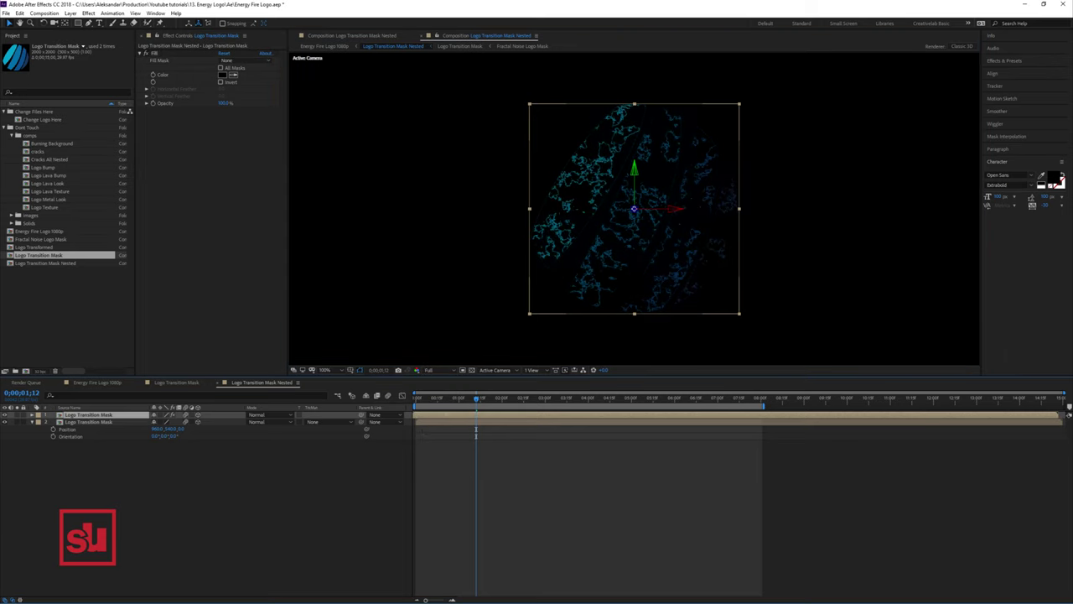
key("space")
Step: Apply a Fill effect in white (FFFFFF) to the lower Logo Transition Mask layer
left_click(89, 422)
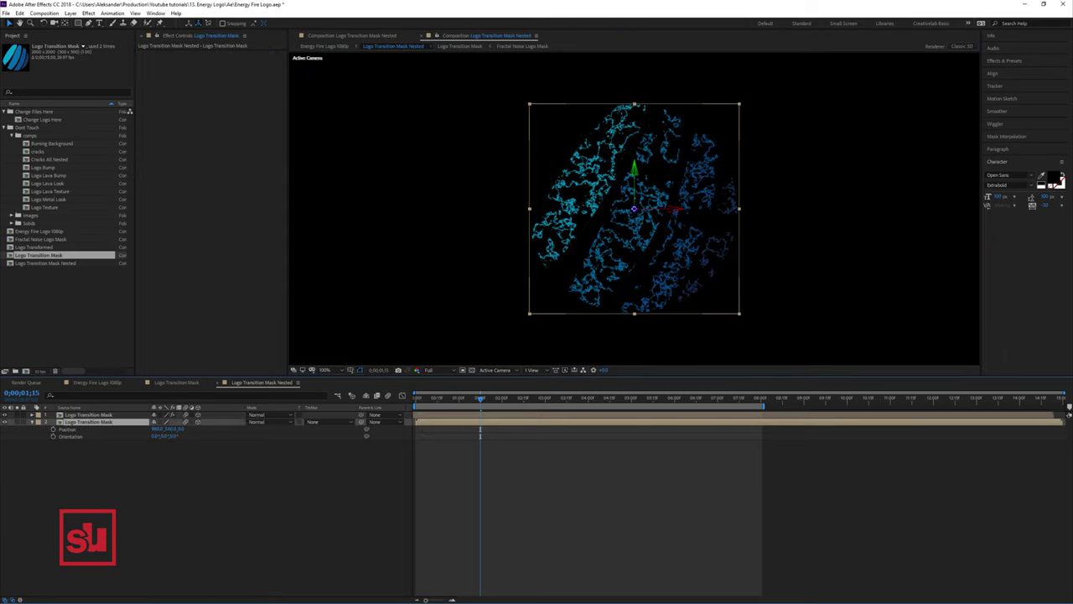
right_click(167, 90)
mouse_move(201, 218)
left_click(300, 356)
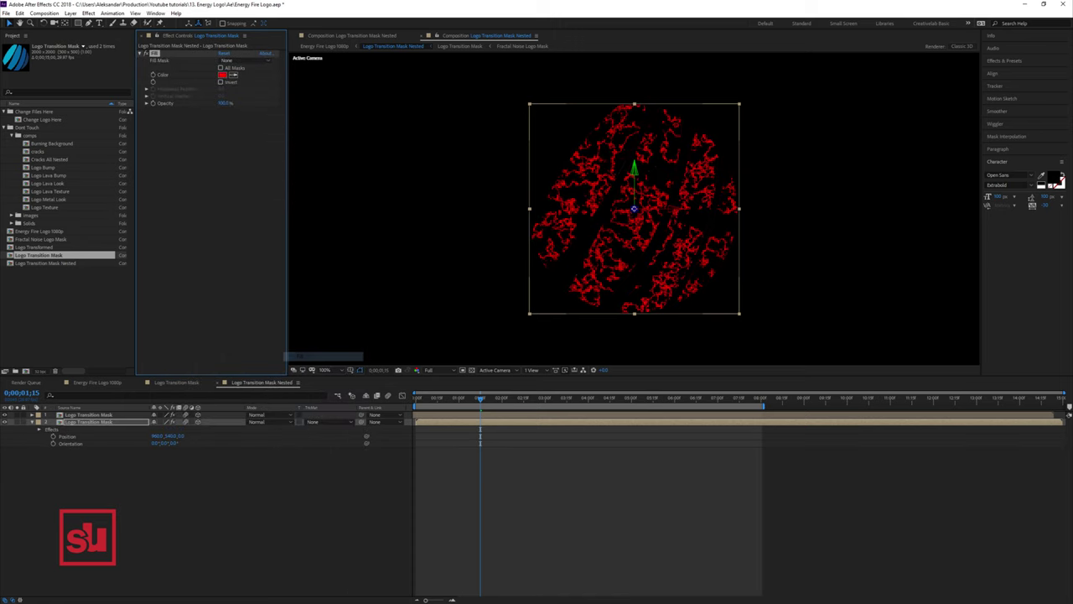
left_click(222, 74)
type("FFFFFF")
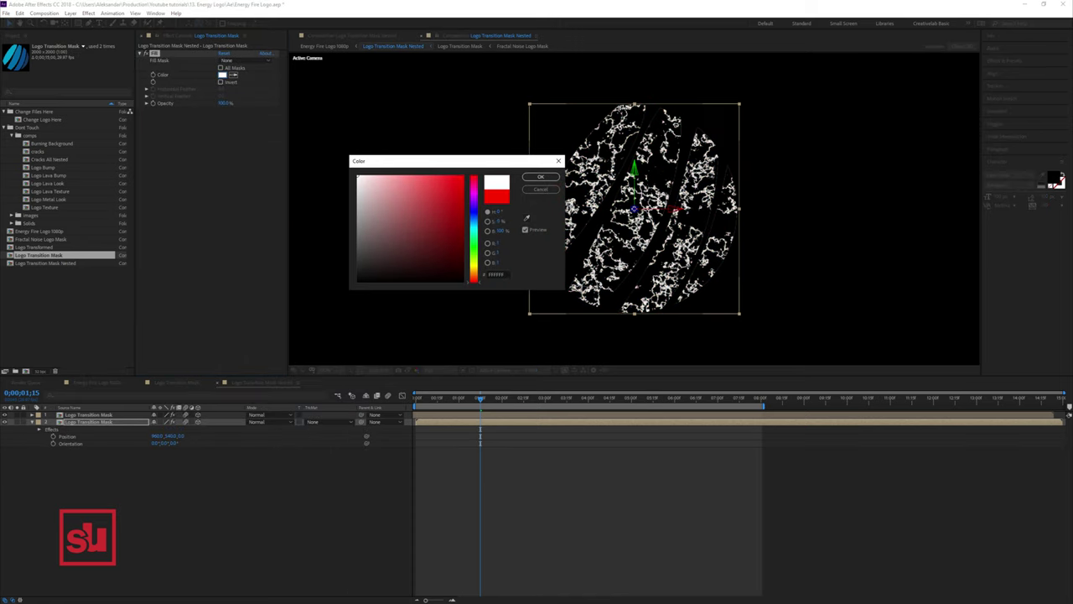
left_click(541, 177)
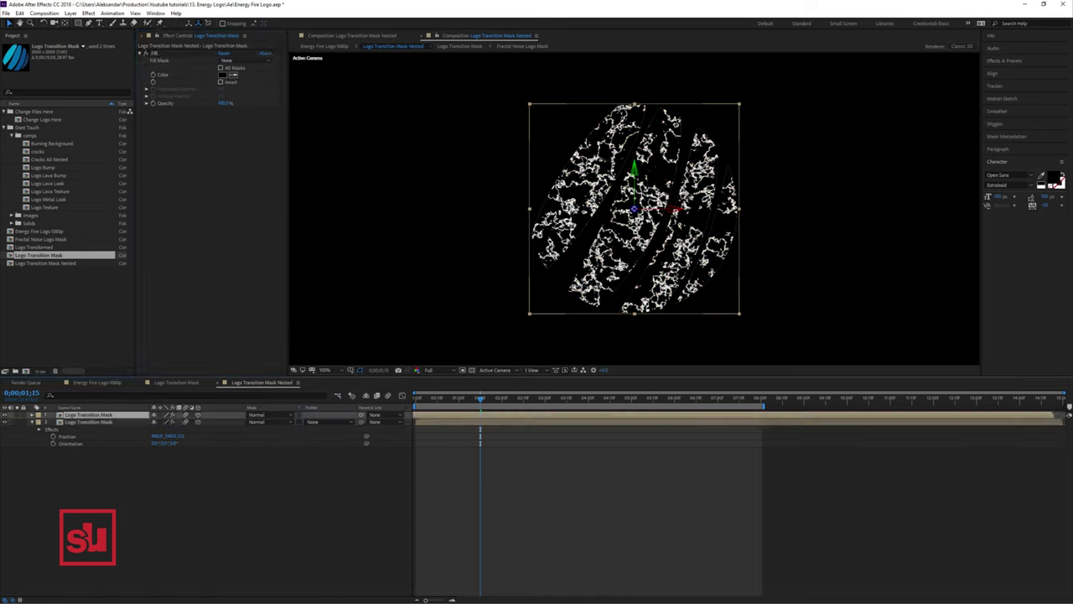
Step: Add a Simple Choker effect to the upper black mask layer and expand its matte with a negative Choke Matte value
right_click(201, 181)
mouse_move(251, 334)
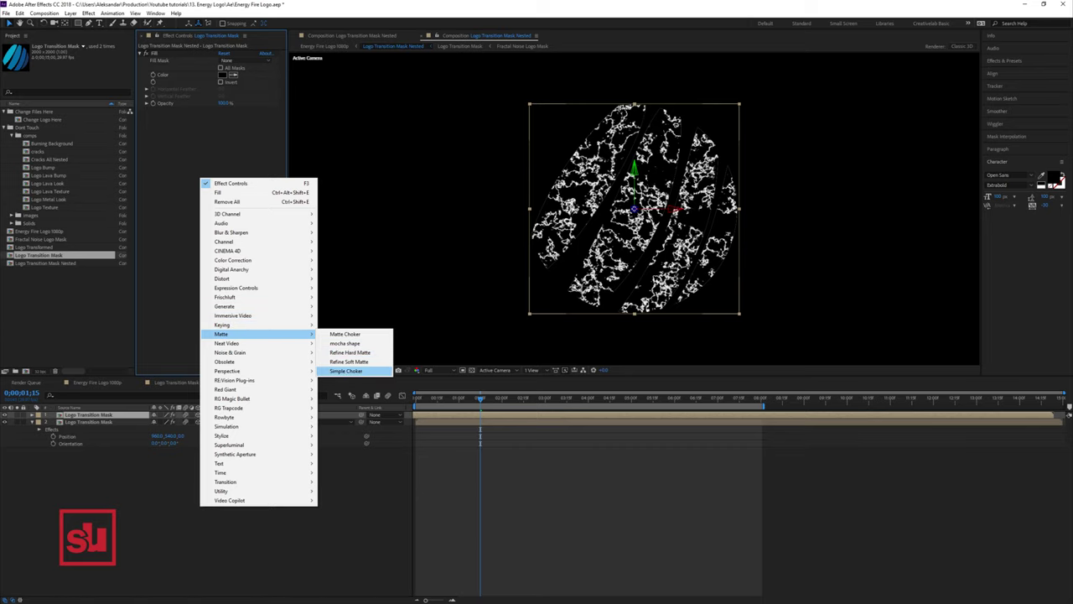
left_click(340, 366)
left_click_drag(223, 125, 196, 125)
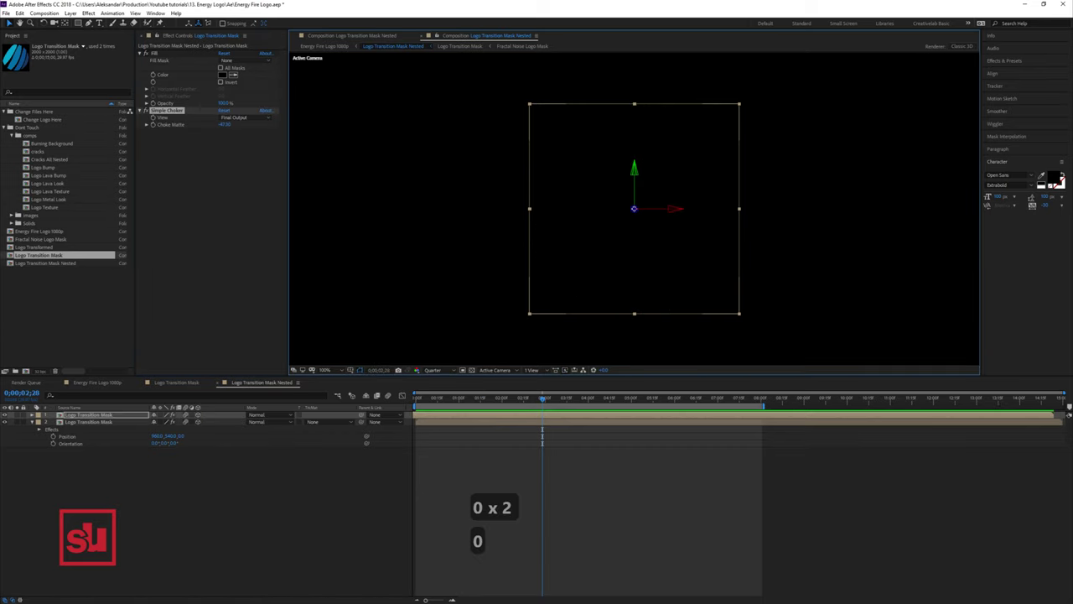
Step: Open the nested Fractal Noise Logo Mask composition and increase the Fractal Noise effect's Scale to enlarge the pattern
double_click(89, 415)
double_click(88, 415)
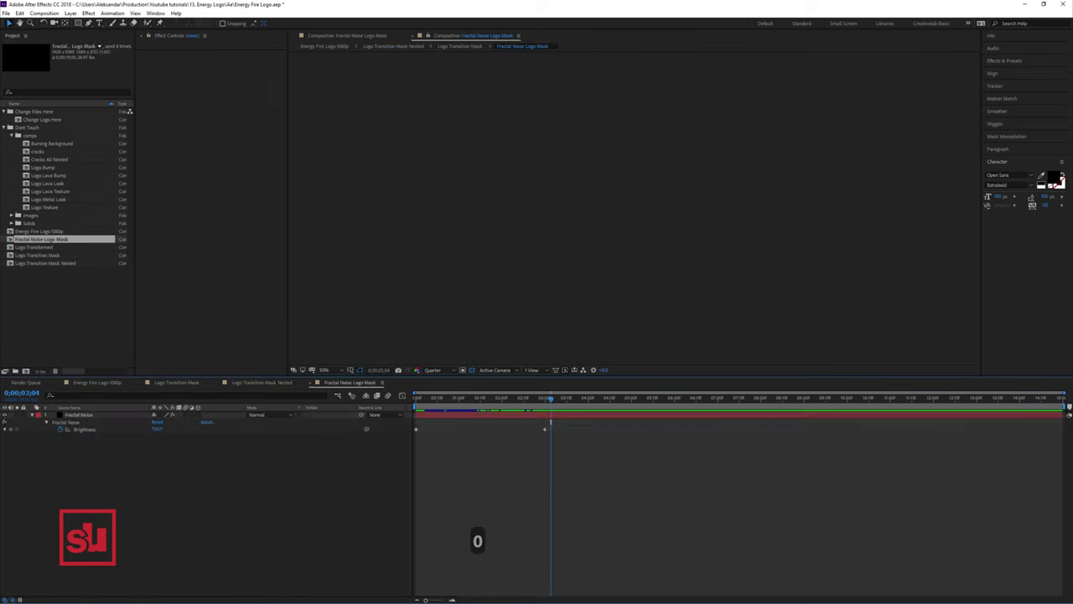
left_click(89, 415)
left_click_drag(551, 398, 475, 399)
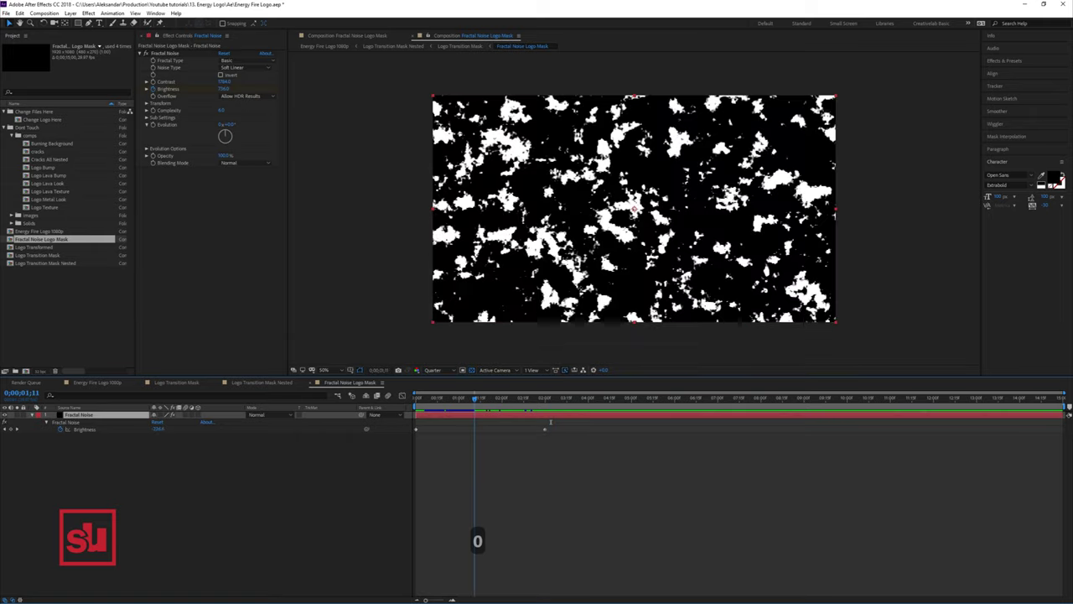
left_click(146, 103)
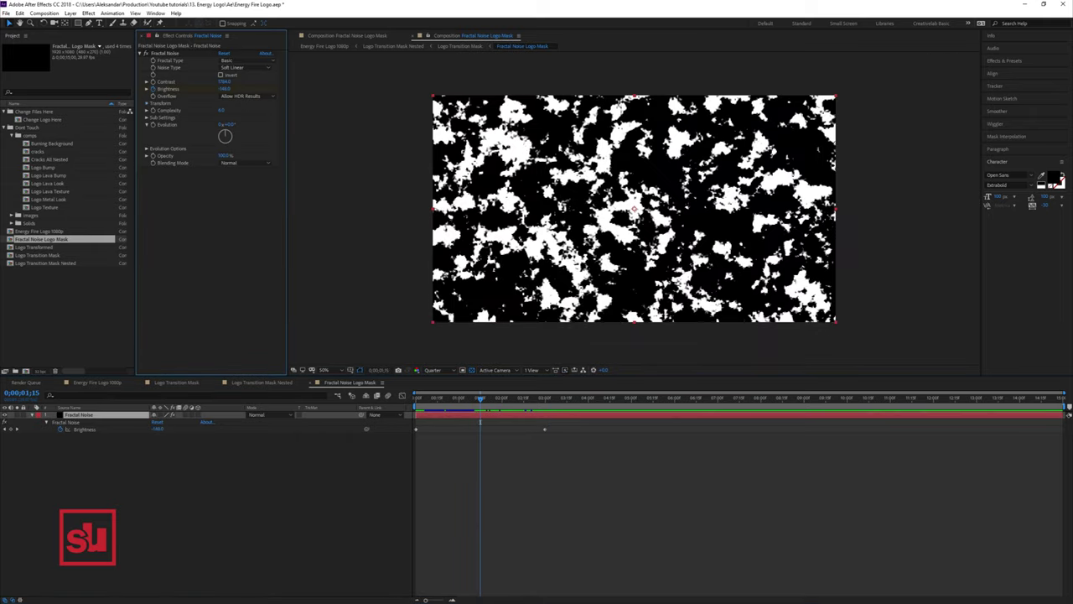
left_click(153, 125)
left_click_drag(180, 136, 220, 136)
Step: Step backward frame by frame through the Fractal Noise animation to examine how the enlarged pattern grows
mouse_move(480, 399)
left_mouse_down()
mouse_move(459, 398)
mouse_move(481, 398)
left_mouse_up()
key("Page_Up")
key("Page_Up")
key("Page_Up")
key("Page_Up")
key("Page_Up")
key("Page_Up")
key("Page_Up")
key("Page_Up")
key("Page_Up")
key("Page_Up")
key("Page_Up")
key("Page_Up")
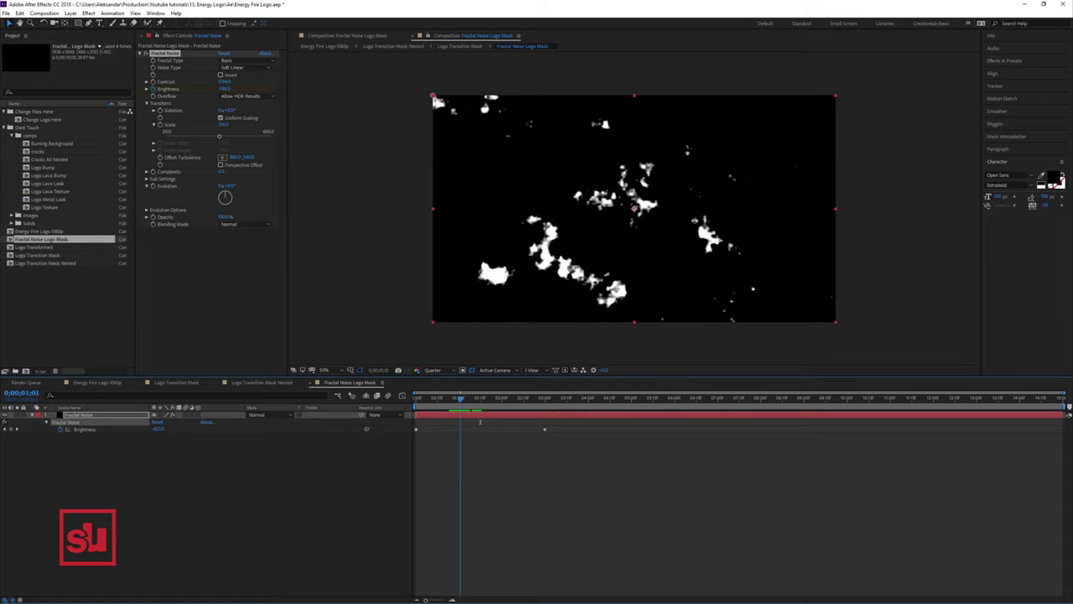
Step: Set the Fractal Noise type to Swirly and its noise type to Spline, and preview the animation from the start
left_click(246, 61)
left_click(247, 161)
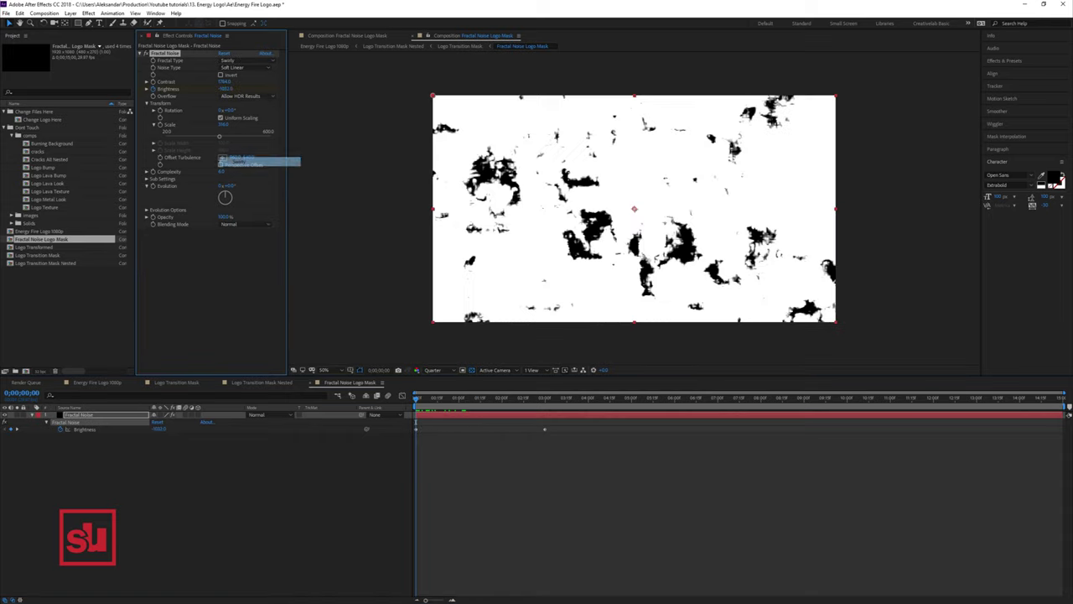
left_click(245, 68)
left_click(240, 104)
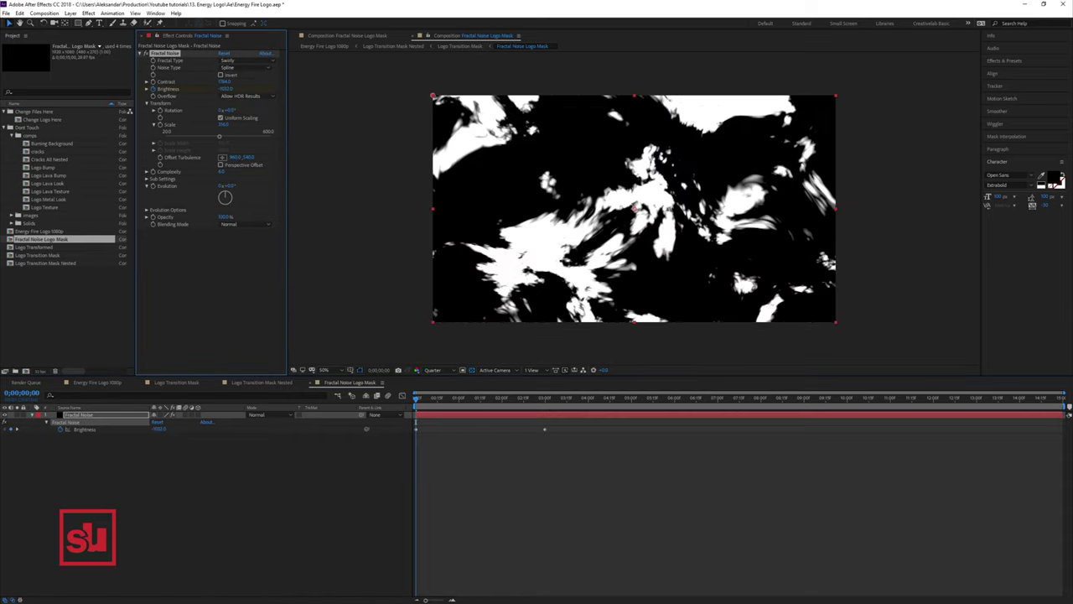
key("space")
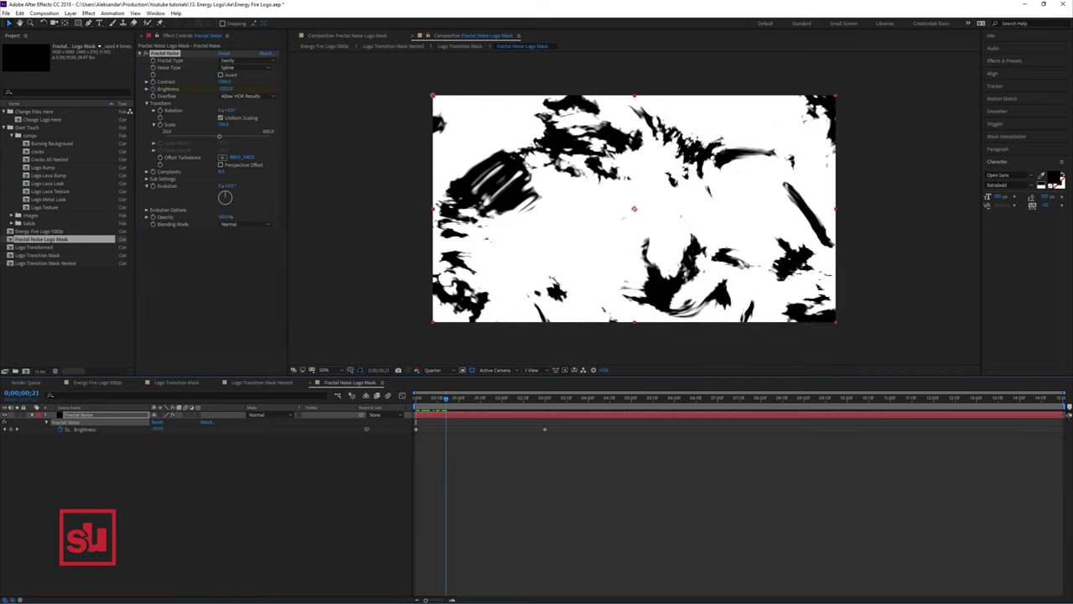
key("space")
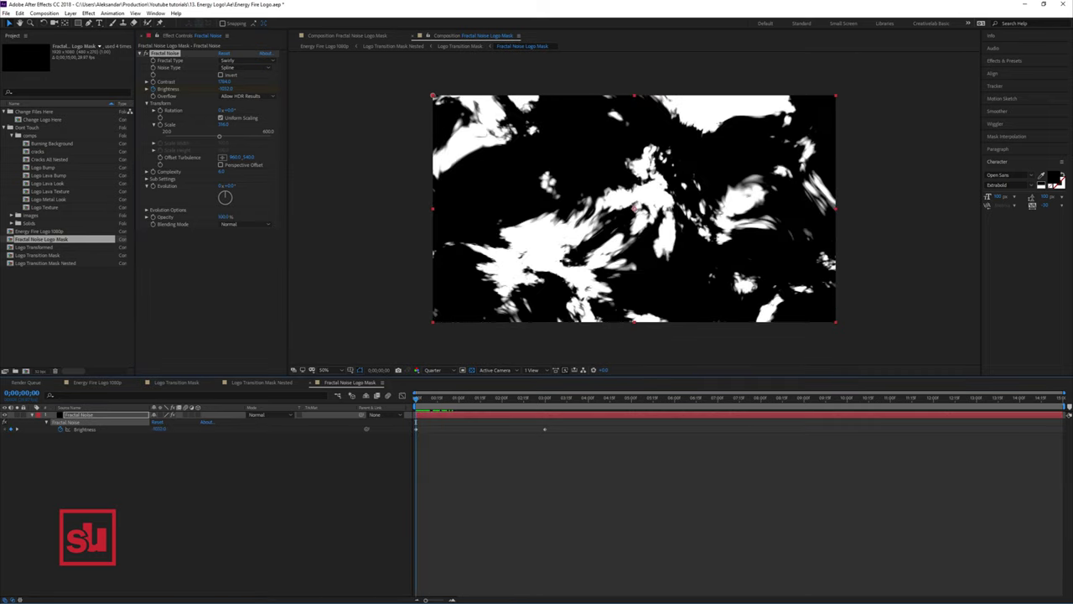
Step: Lower the Fractal Noise Brightness at the first frame until the frame is almost entirely black, and preview the result in the nested transition mask
left_click(225, 88)
left_click_drag(225, 89, 62, 89)
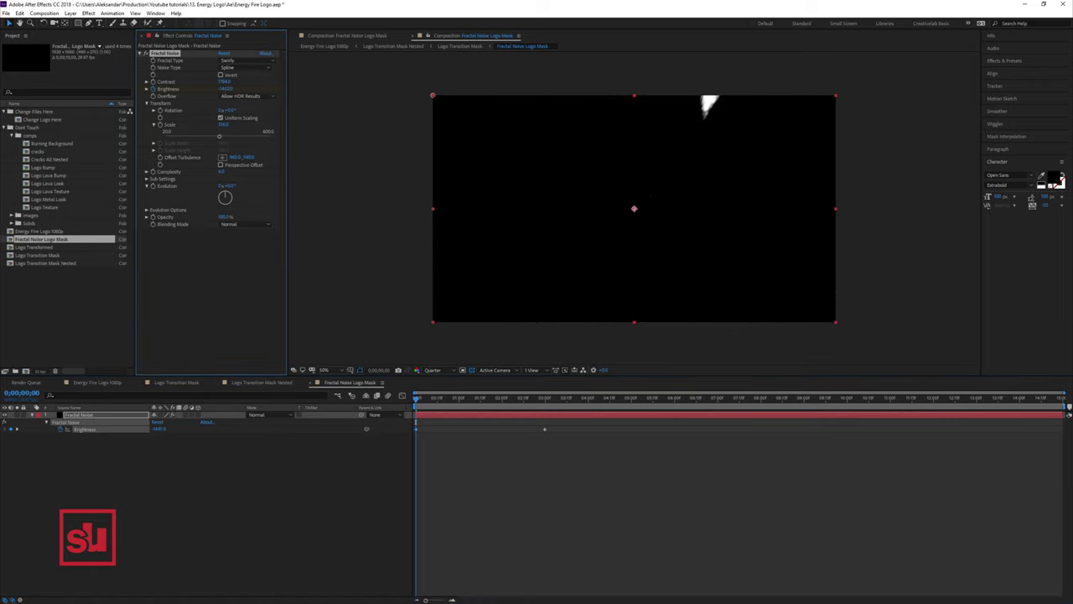
key("space")
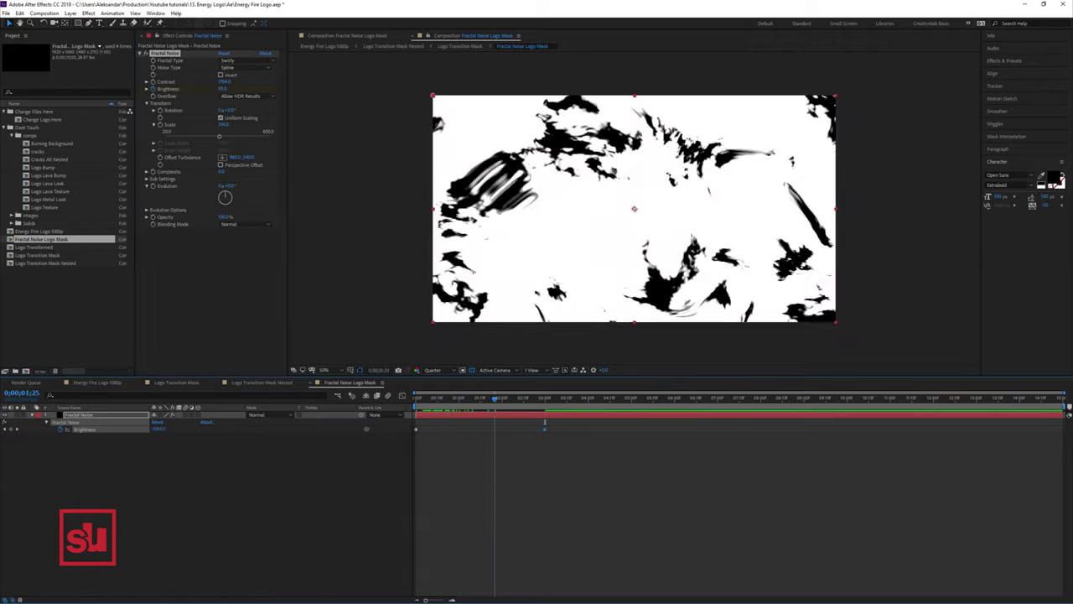
left_click(261, 382)
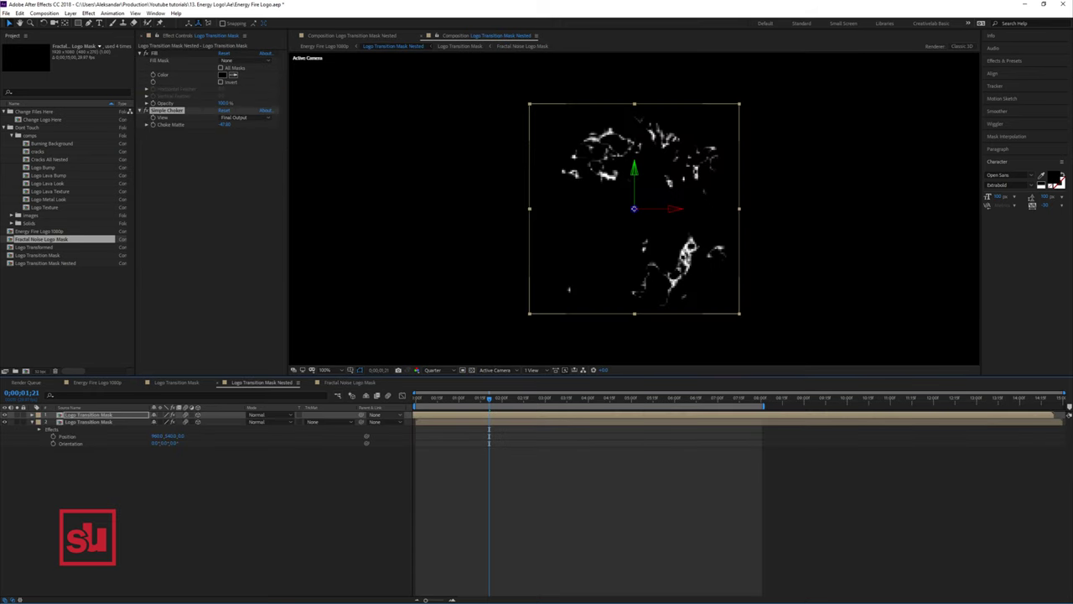
Step: Create a new solid named particles in the Energy Fire Logo 1080p composition, above the Logo Transition Mask Nested layer
key("shift+comma")
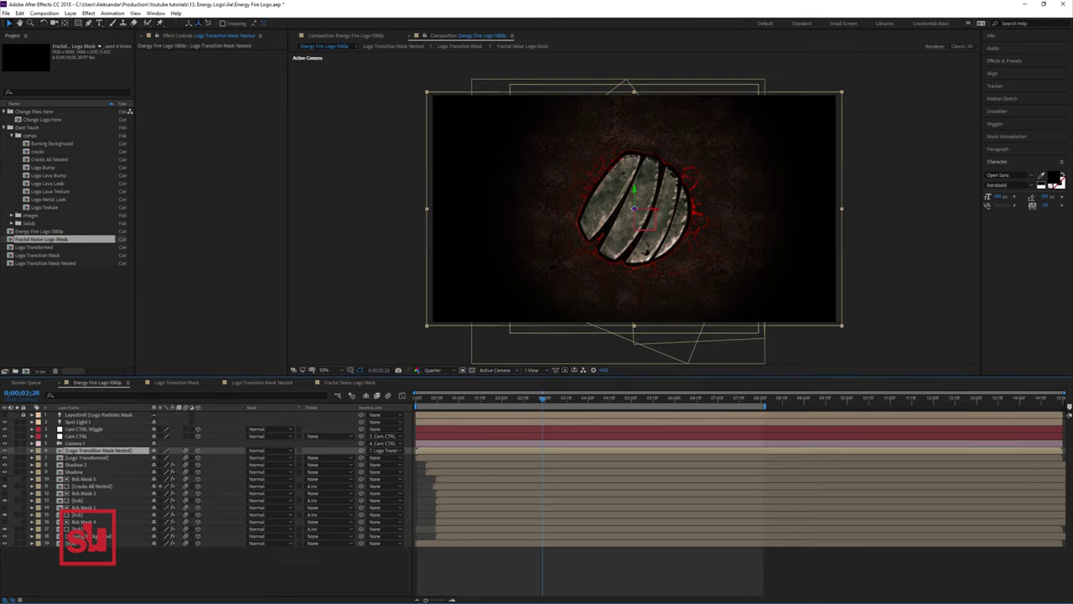
right_click(89, 485)
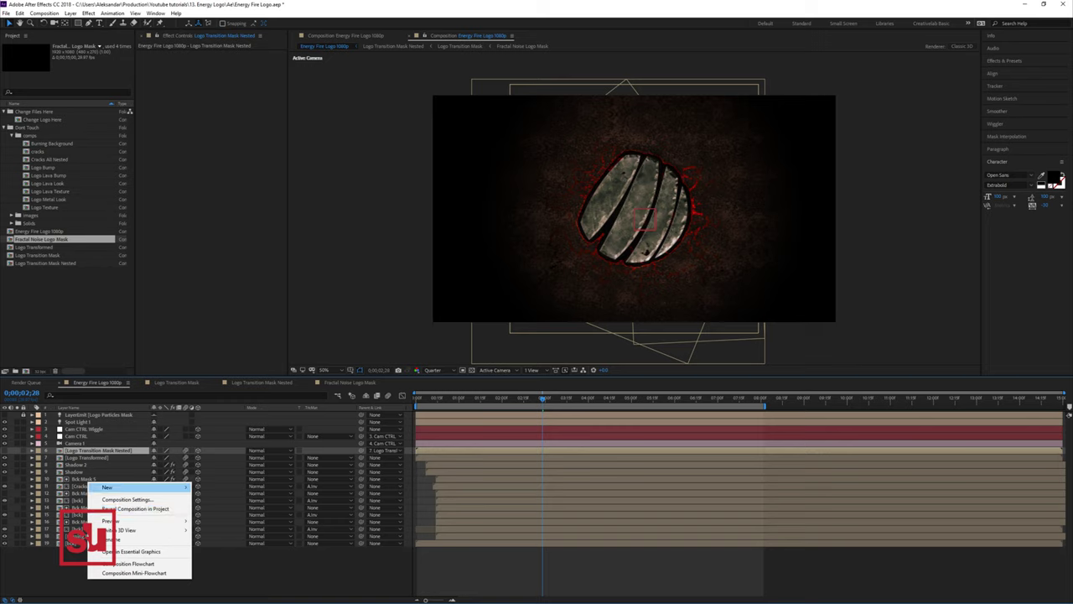
mouse_move(107, 487)
left_click(220, 509)
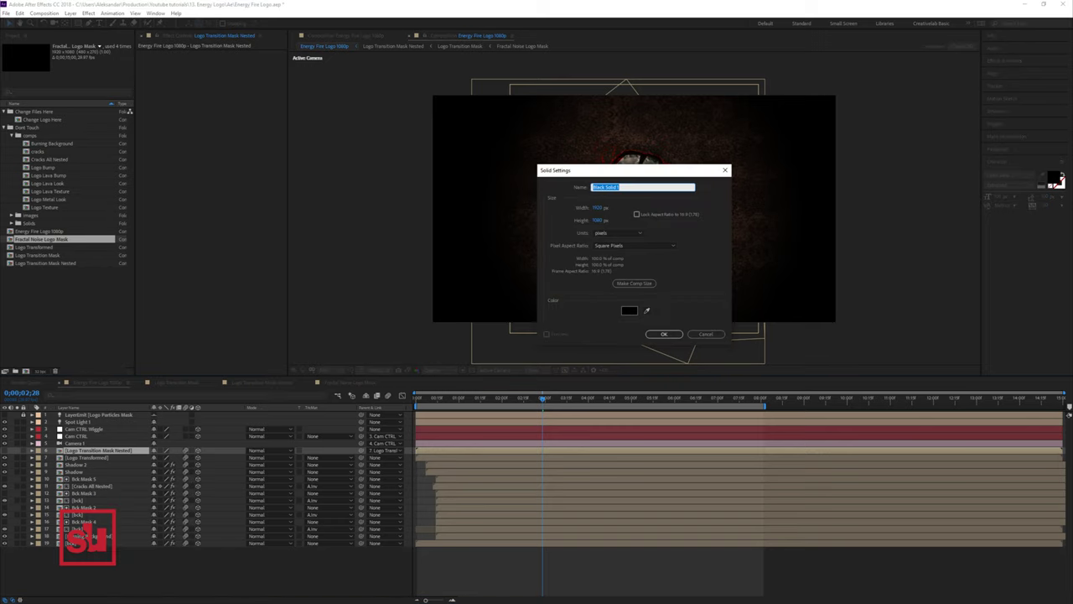
type("par")
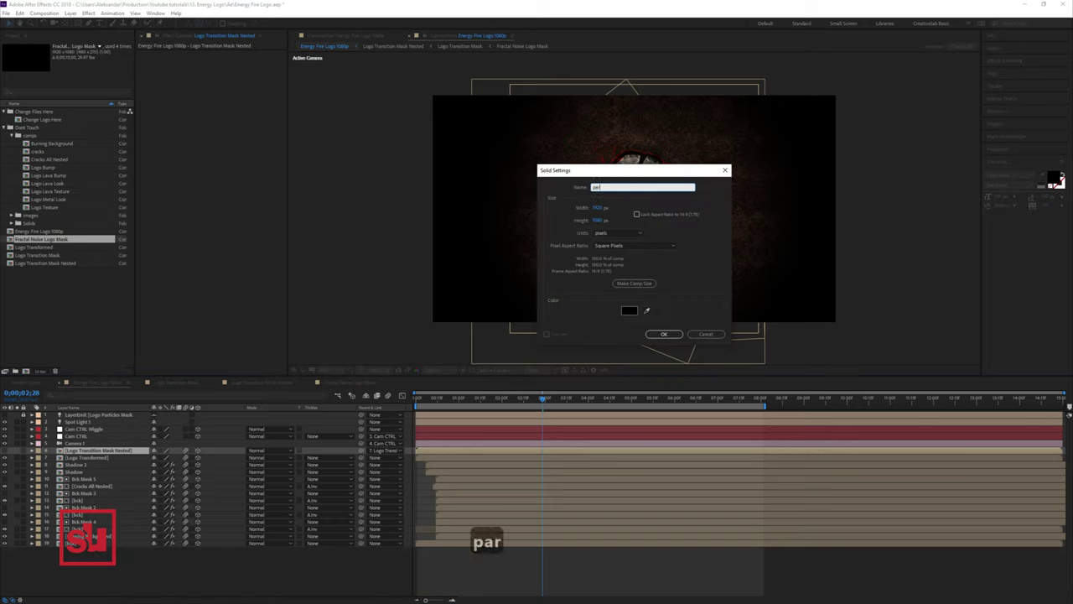
type("ticles")
key("Return")
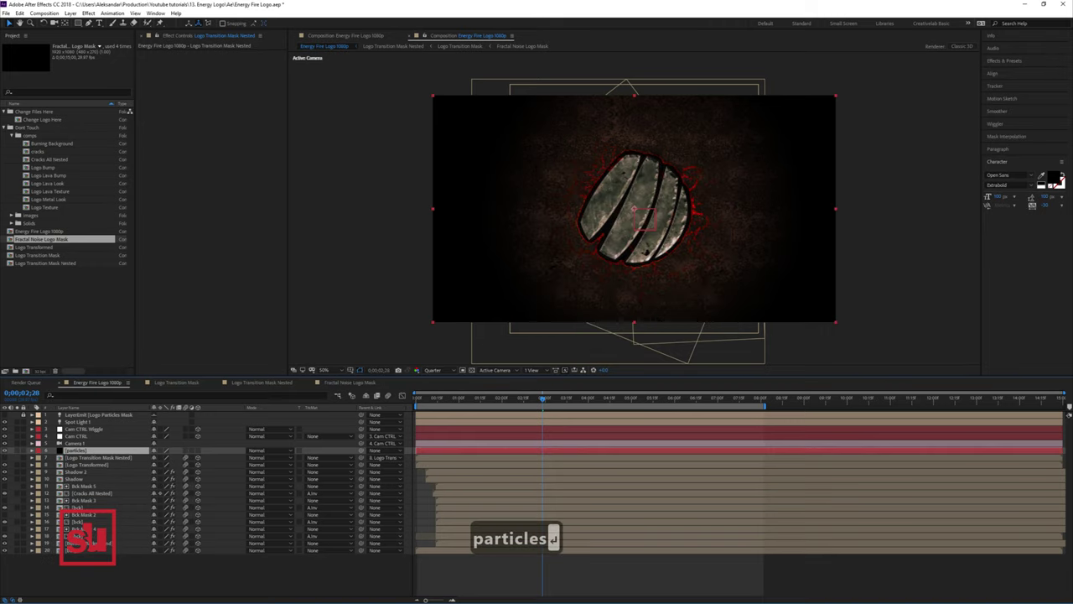
Step: Open the Logo Transition Mask Nested composition, select both mask layers and check their transparency at 0;00;01;16
double_click(98, 458)
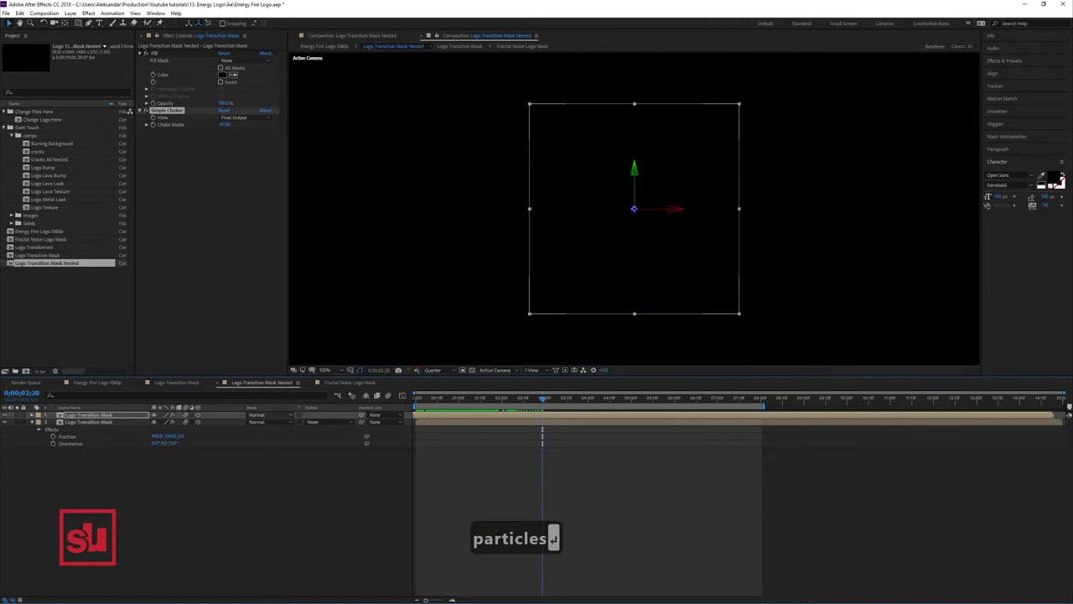
left_click_drag(118, 466, 96, 415)
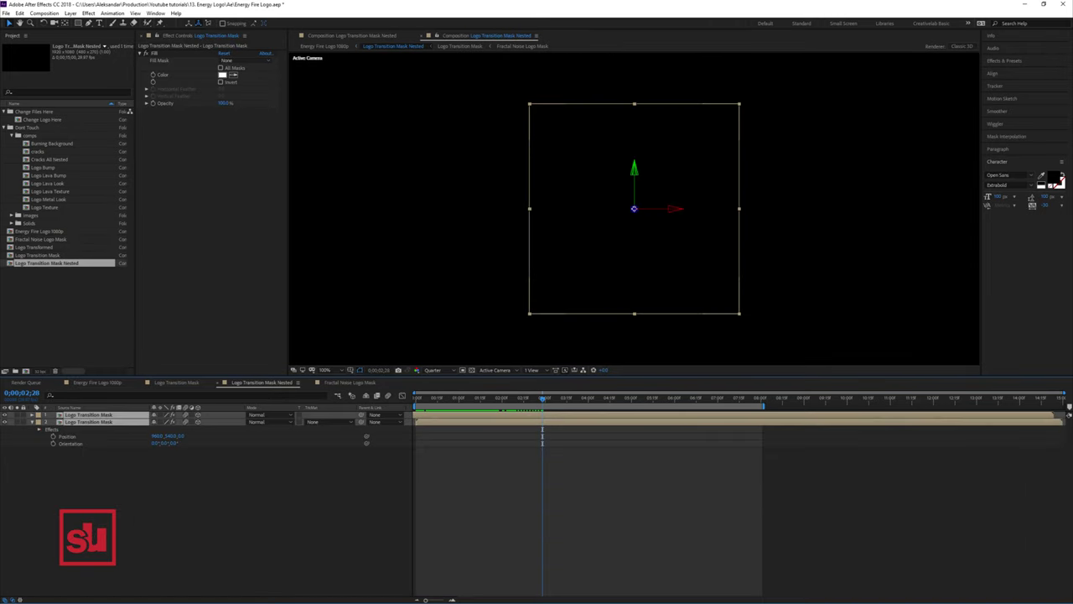
left_click_drag(543, 398, 482, 398)
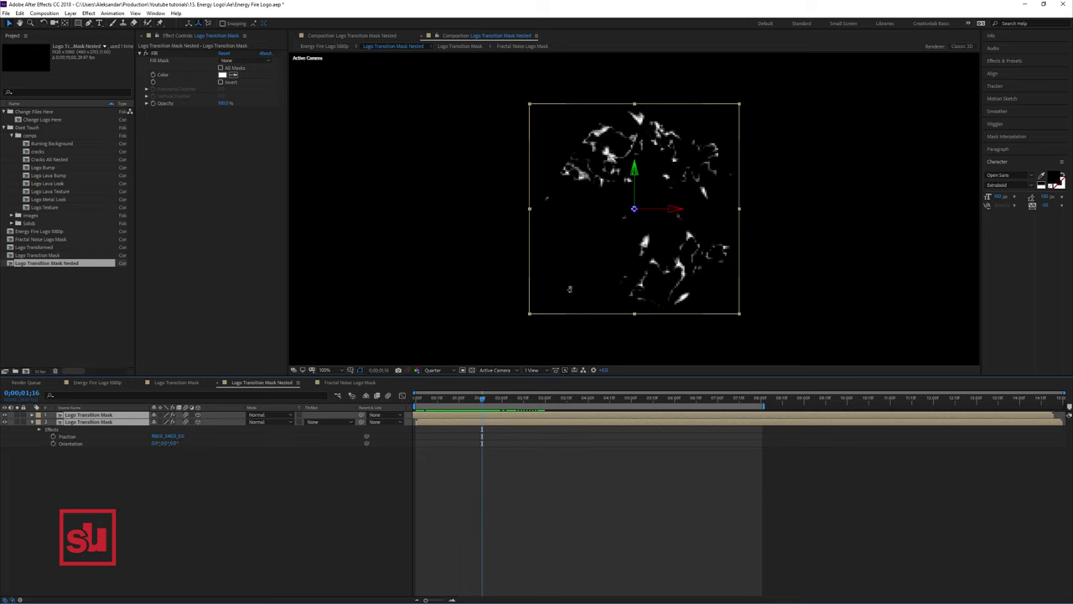
left_click(472, 370)
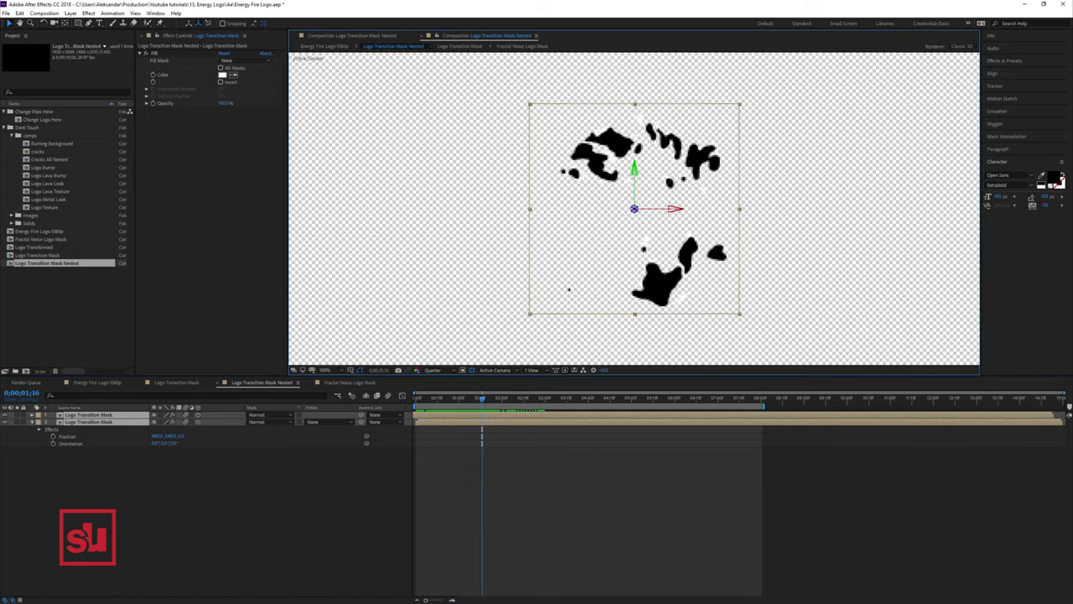
left_click(472, 370)
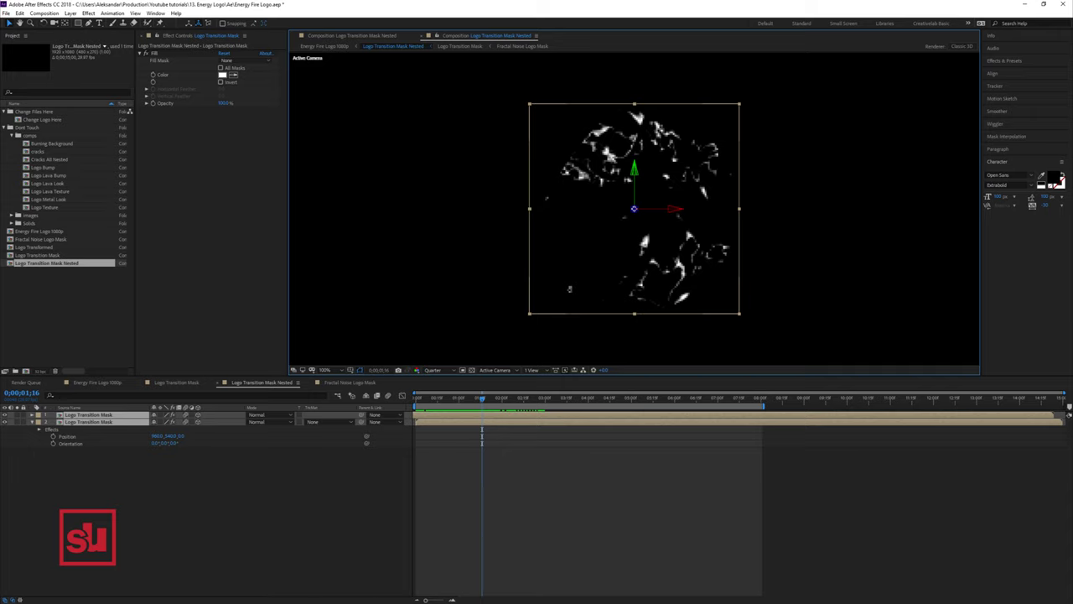
Step: Pre-compose the two selected Logo Transition Mask layers as Nested Luma Particles
key("ctrl+shift+c")
type("N")
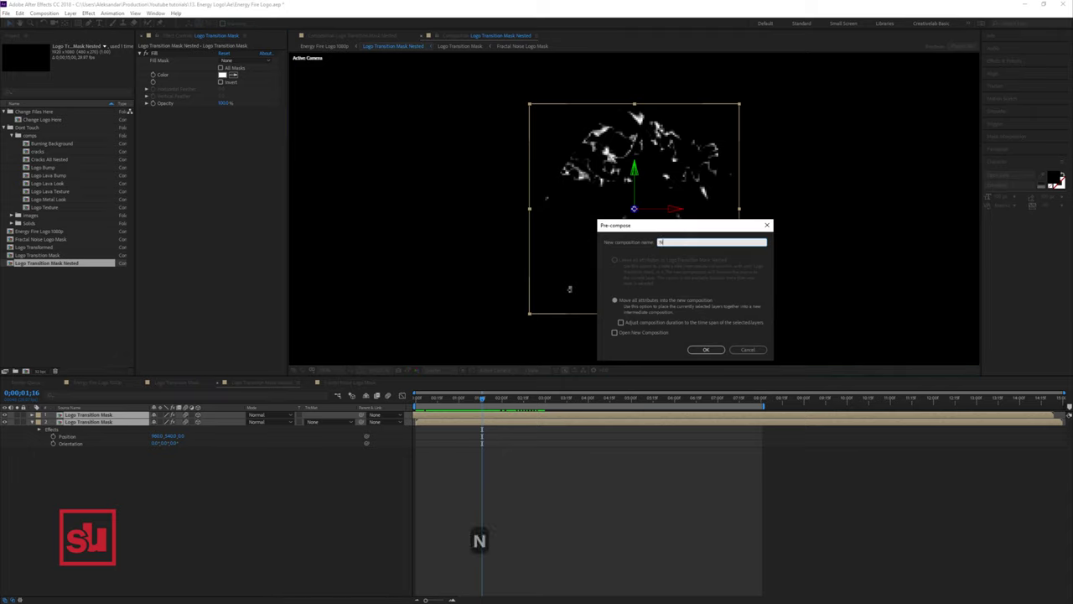
type("ested")
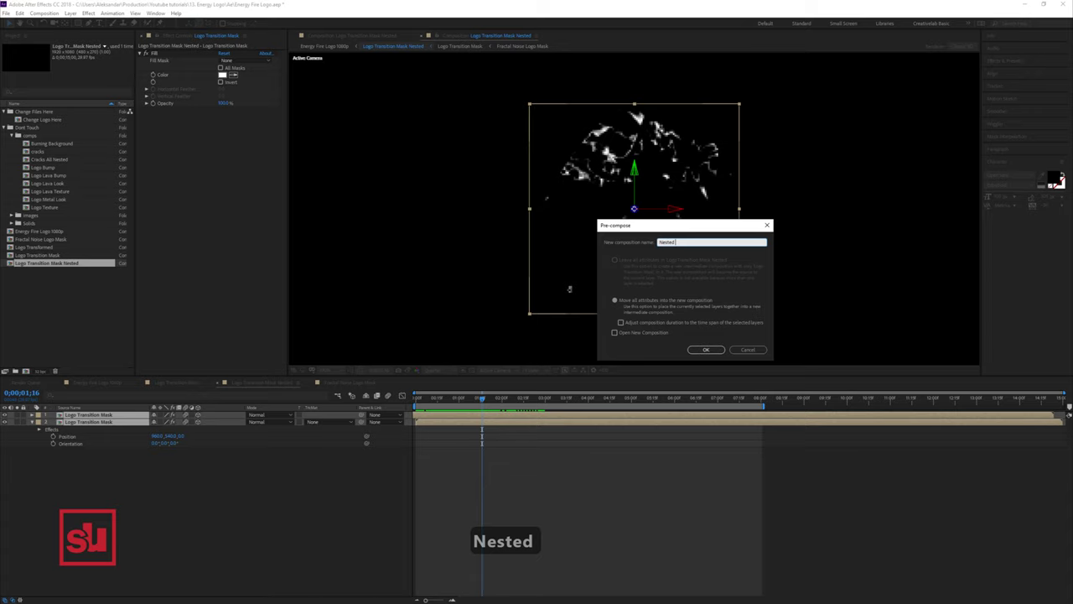
type(" Luma P")
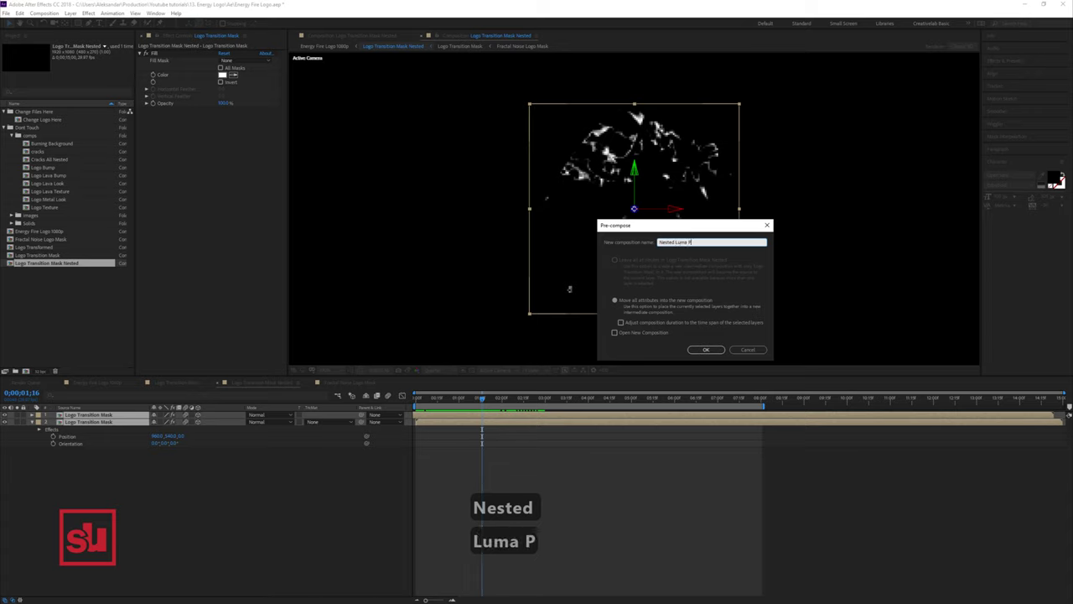
type("articles")
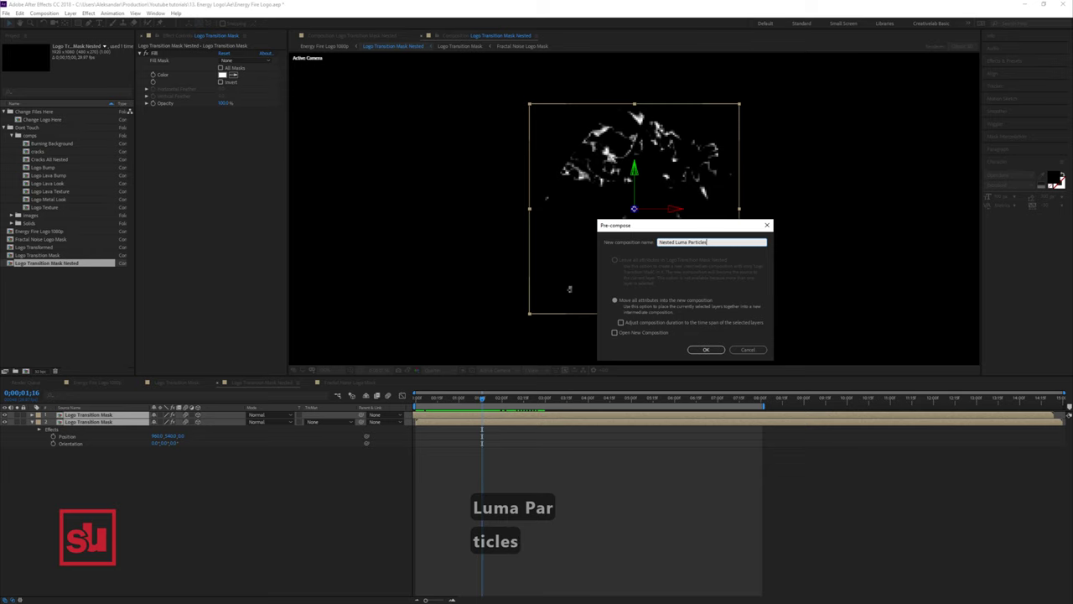
key("Return")
Step: Duplicate the Nested Luma Particles layer and use the upper copy as a Luma track matte for the lower one
key("ctrl+d")
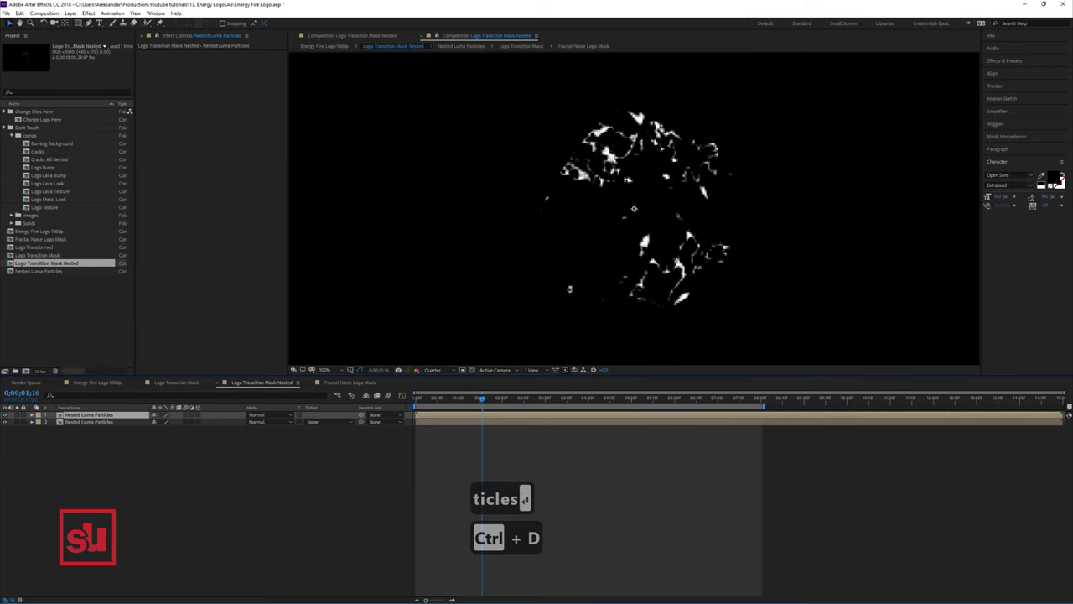
left_click(319, 422)
left_click(335, 461)
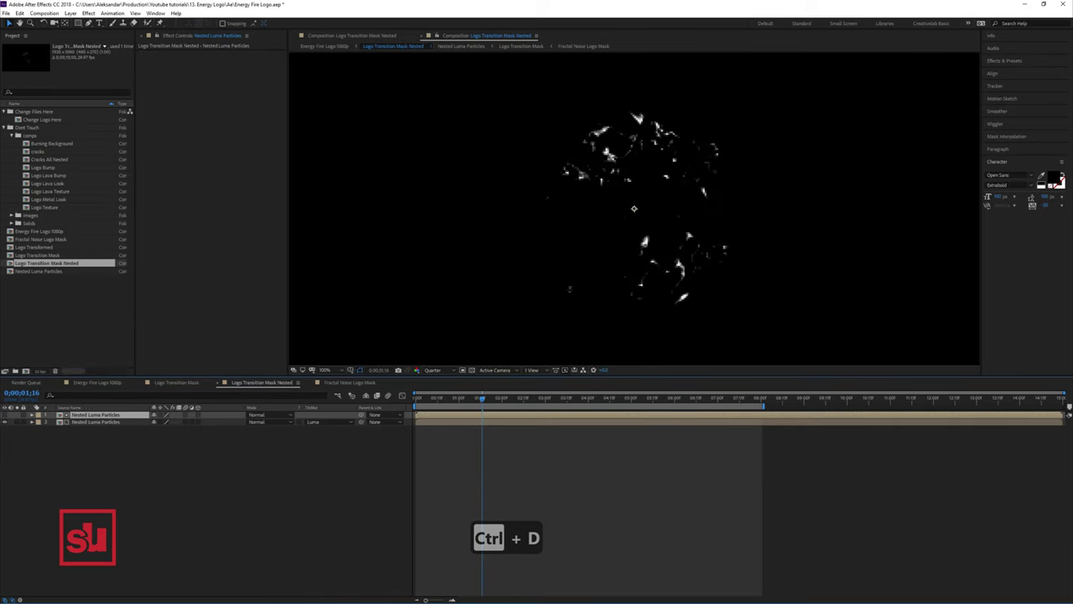
Step: Apply the Trapcode Particular effect to the particles solid in the Energy Fire Logo 1080p composition
left_click(97, 383)
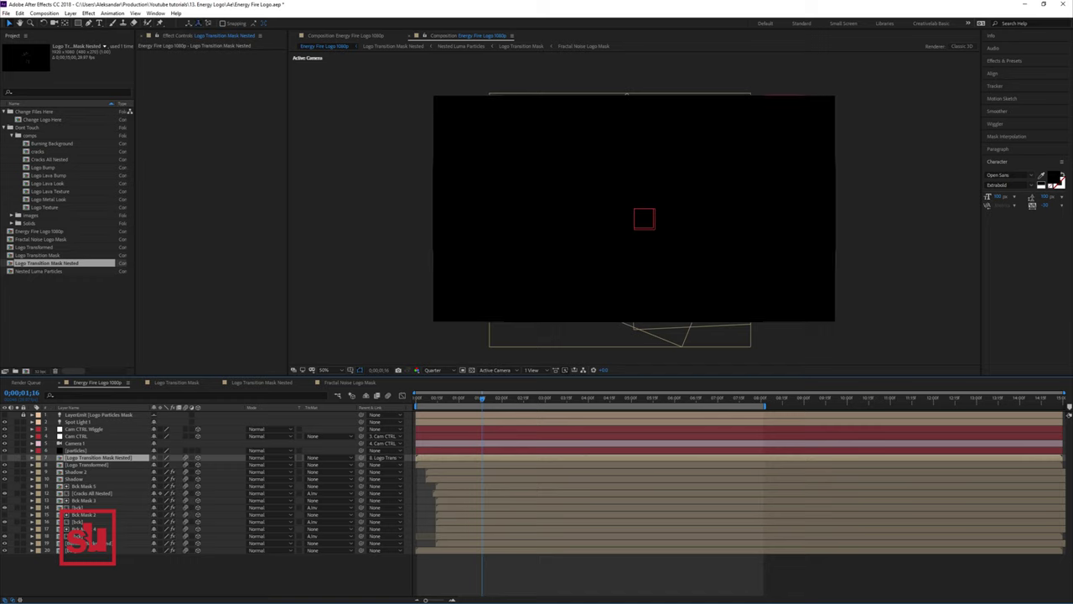
left_click(76, 450)
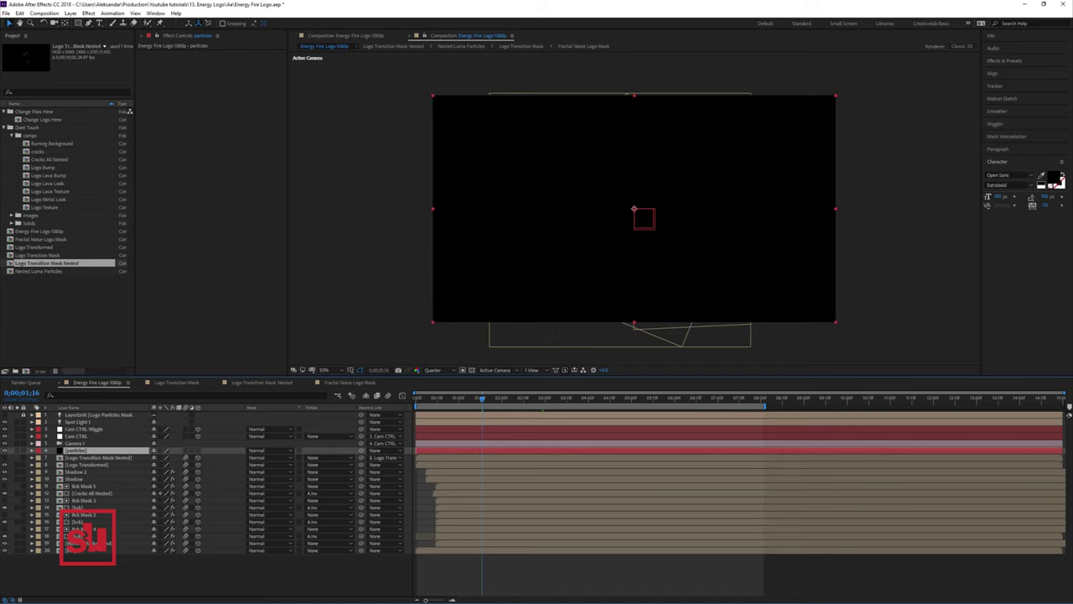
right_click(186, 107)
mouse_move(252, 336)
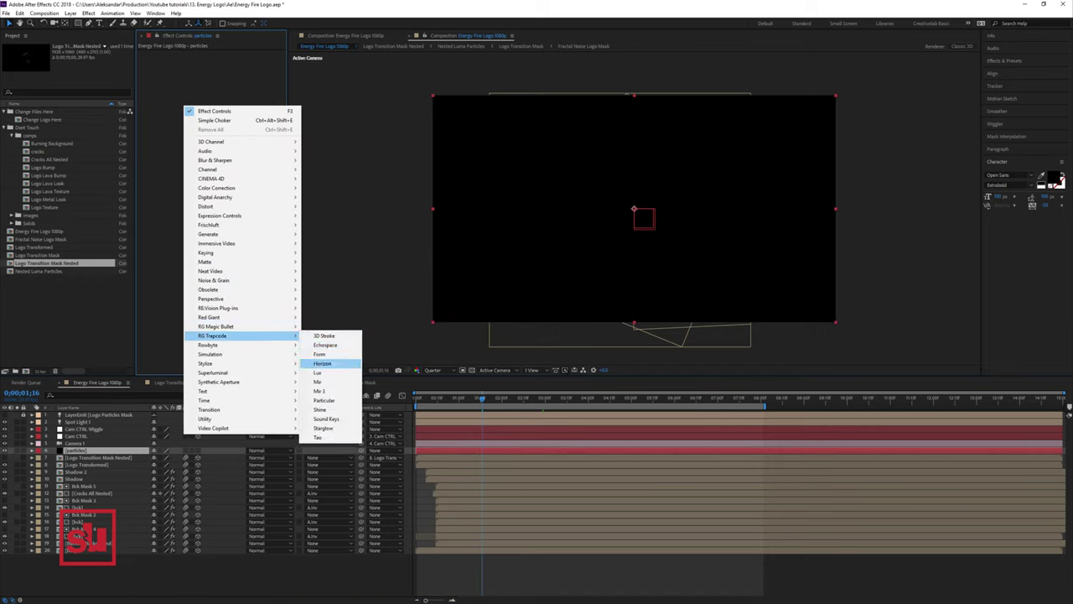
left_click(324, 400)
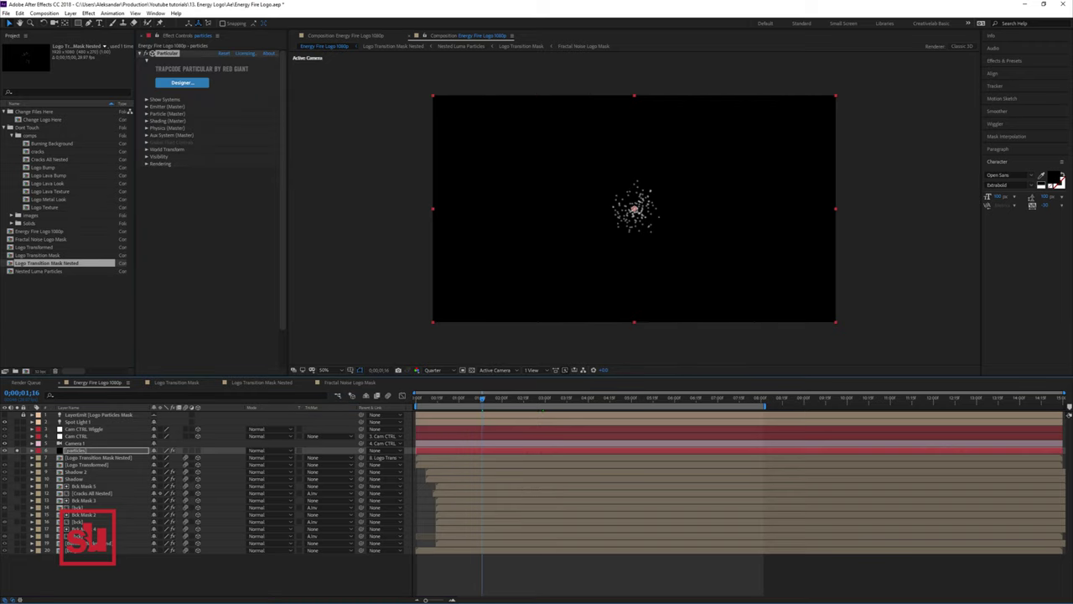
Step: Set Particular's emitter type to Layer with Logo Transition Mask Nested as the emitting layer, and set Layer RGB Usage to None
left_click(148, 107)
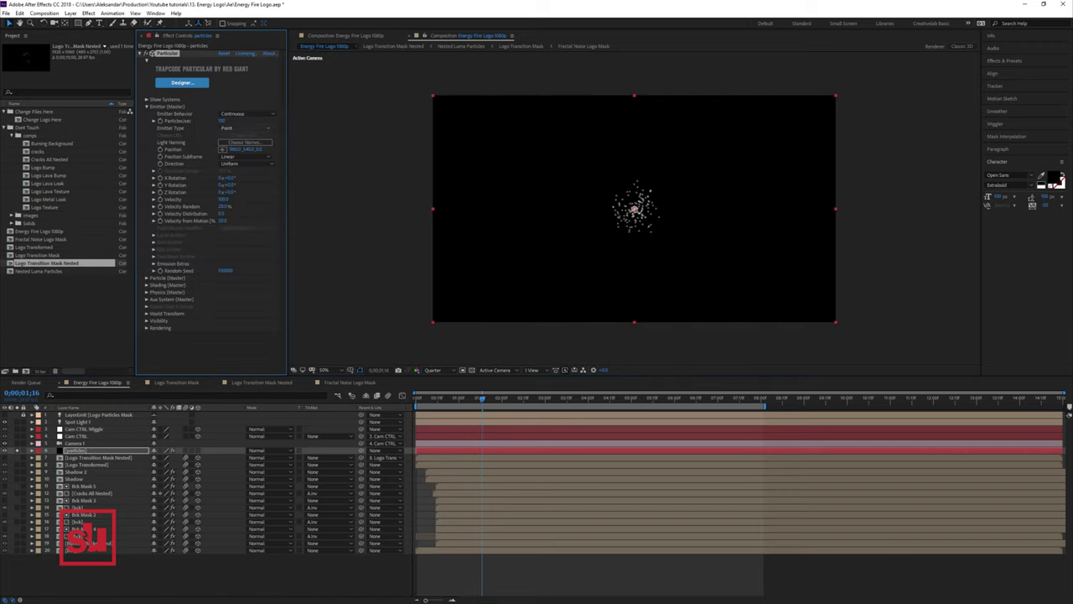
left_click(247, 127)
left_click(239, 183)
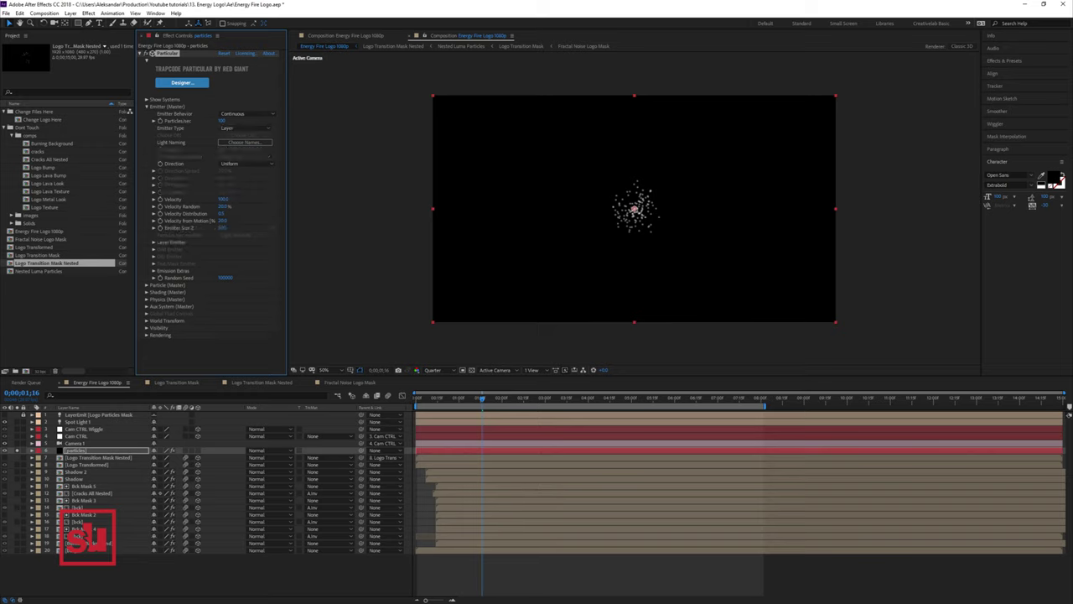
left_click(153, 243)
left_click(232, 249)
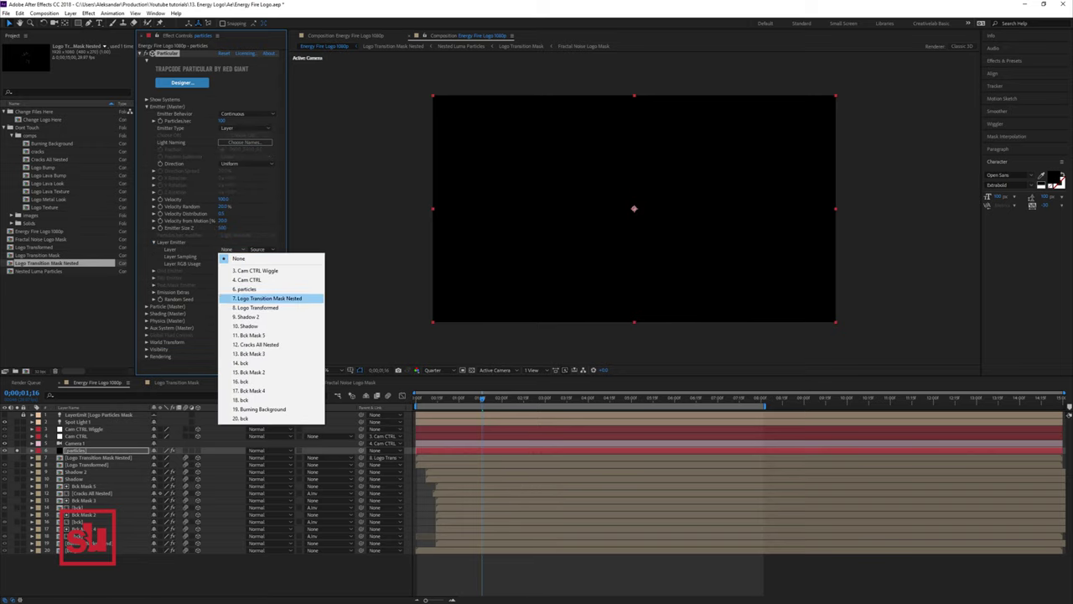
left_click(264, 298)
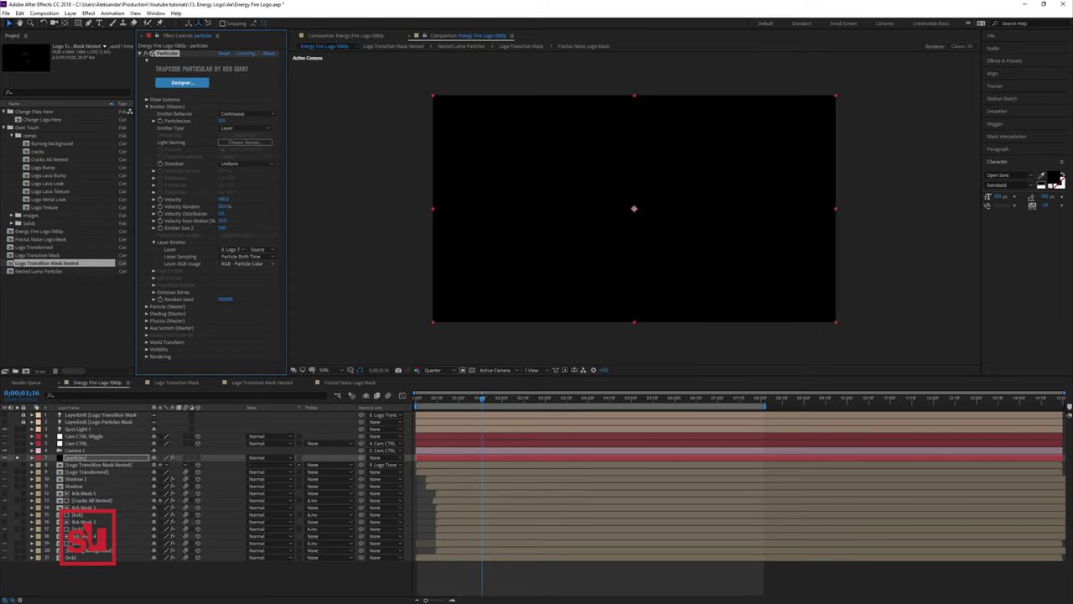
left_click(245, 263)
left_click(241, 318)
Step: Raise the emitter's Particles/sec far above its default so the logo mask emits a dense spread of particles
left_click(222, 121)
type("500")
key("Left")
key("Left")
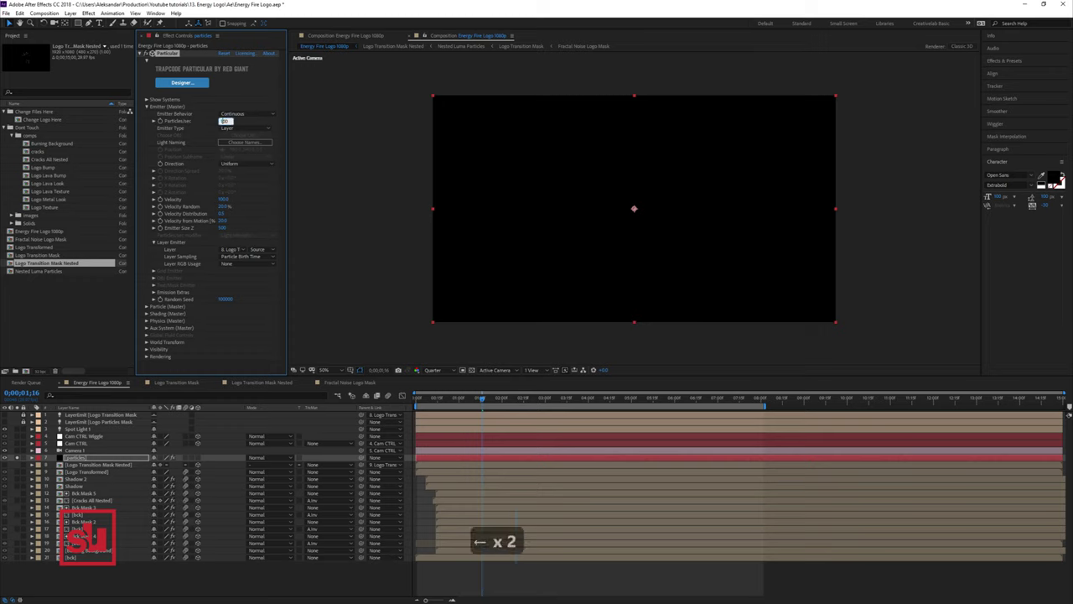
type("400")
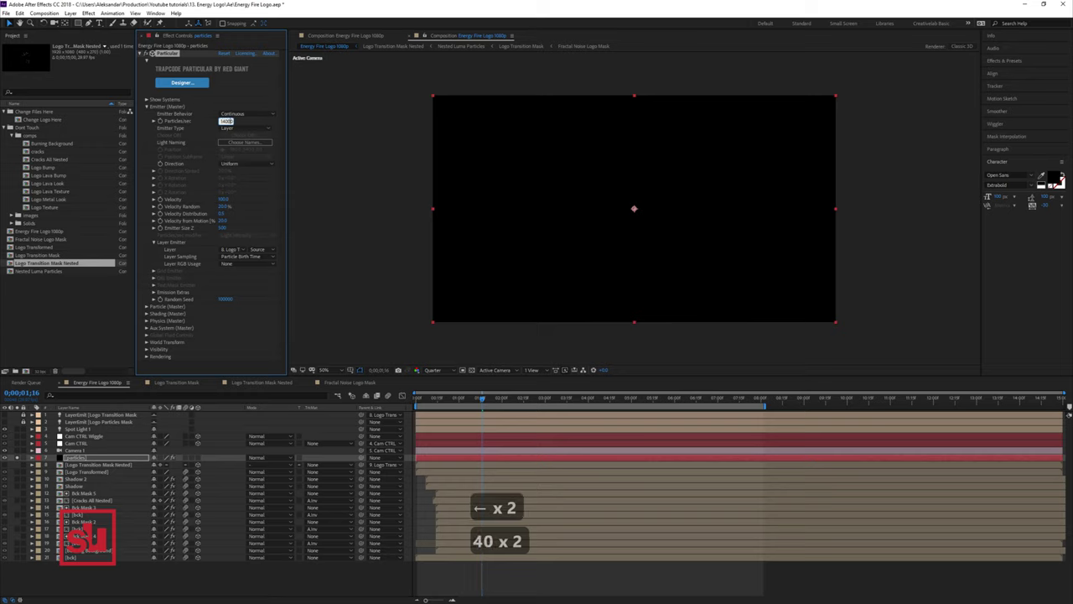
key("Return")
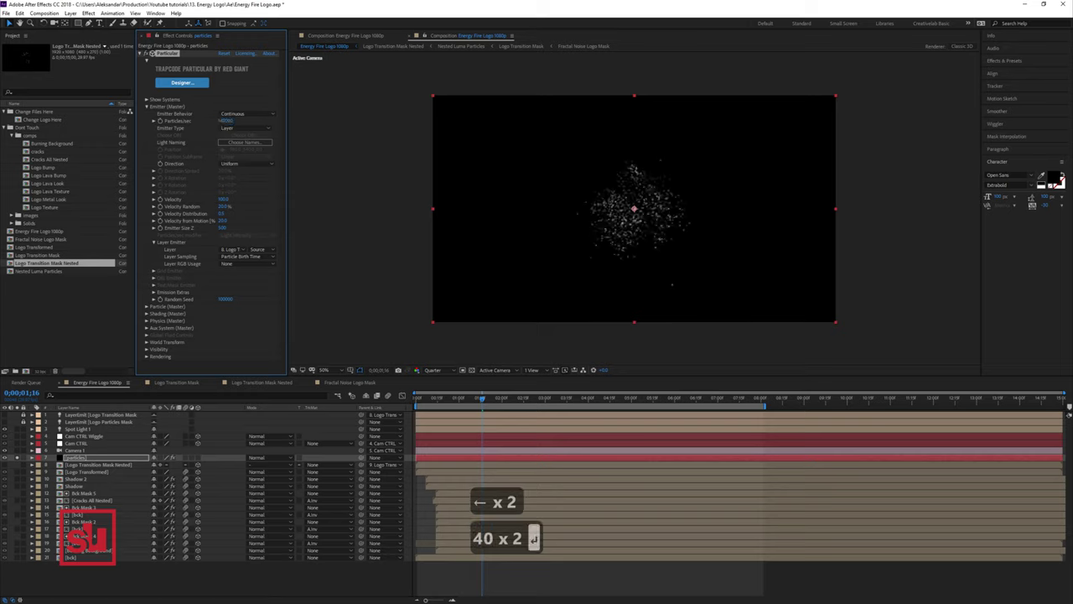
Step: Set the particles' Life to 0.7 seconds
left_click(222, 214)
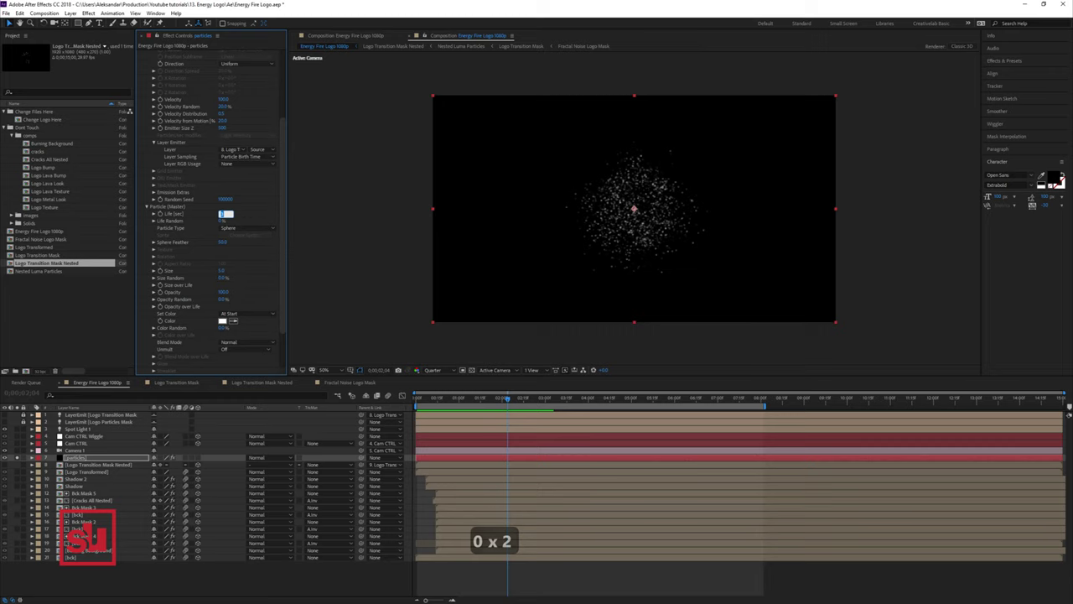
type(".7")
key("Return")
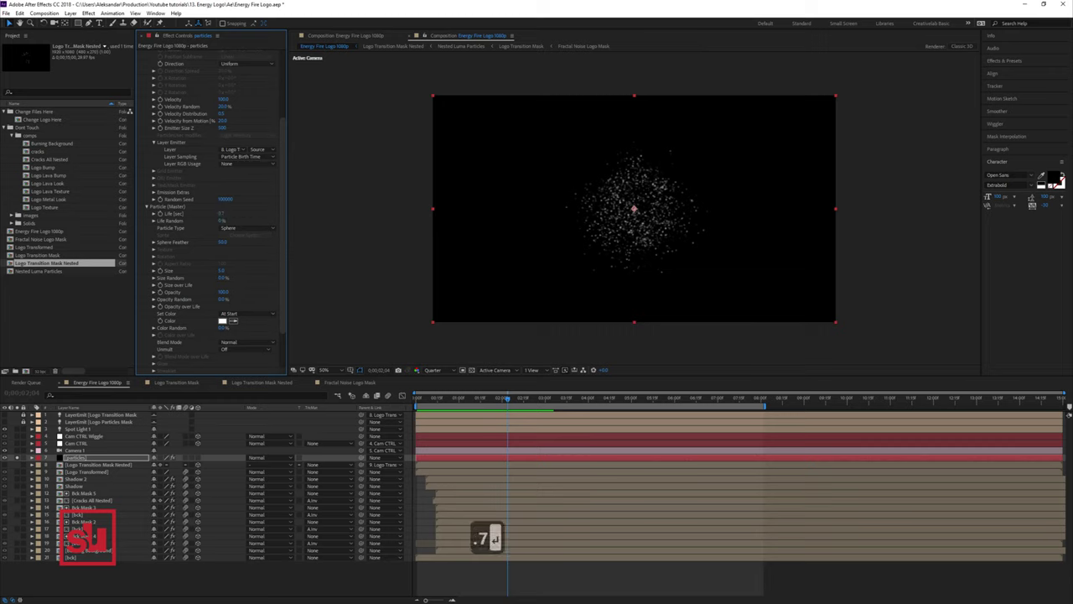
Step: Set the particles' Sphere Feather to 10 and their Size to 4
scroll(215, 213, "down", 1)
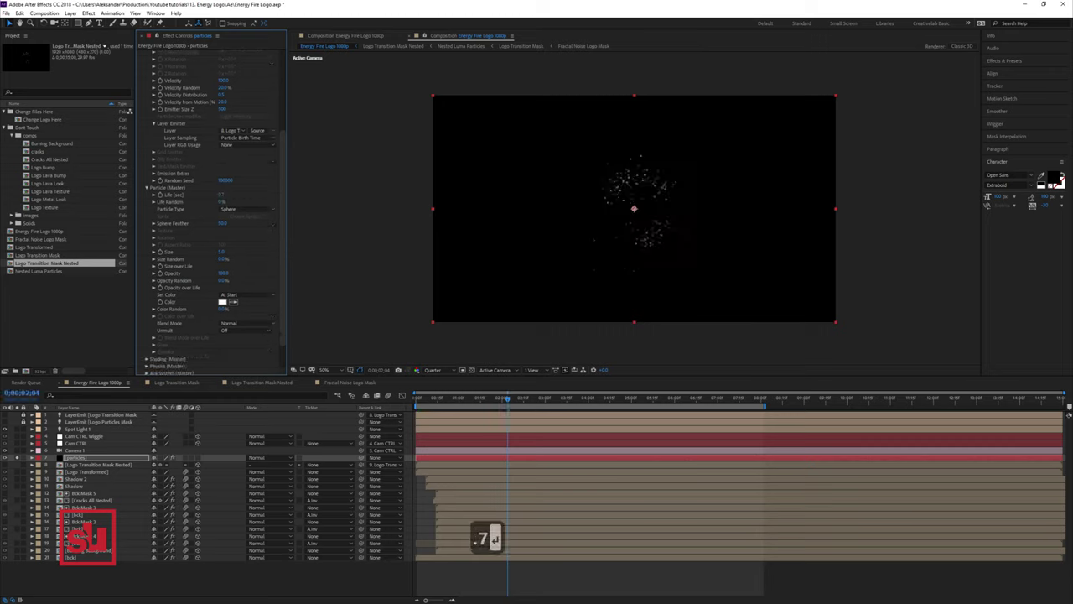
left_click(223, 224)
type("10")
key("Return")
left_click(221, 252)
type("4")
key("Return")
Step: Set the particles' Size to 4 and give Size over Life a linear fall-off to zero
scroll(215, 213, "down", 1)
left_click(223, 262)
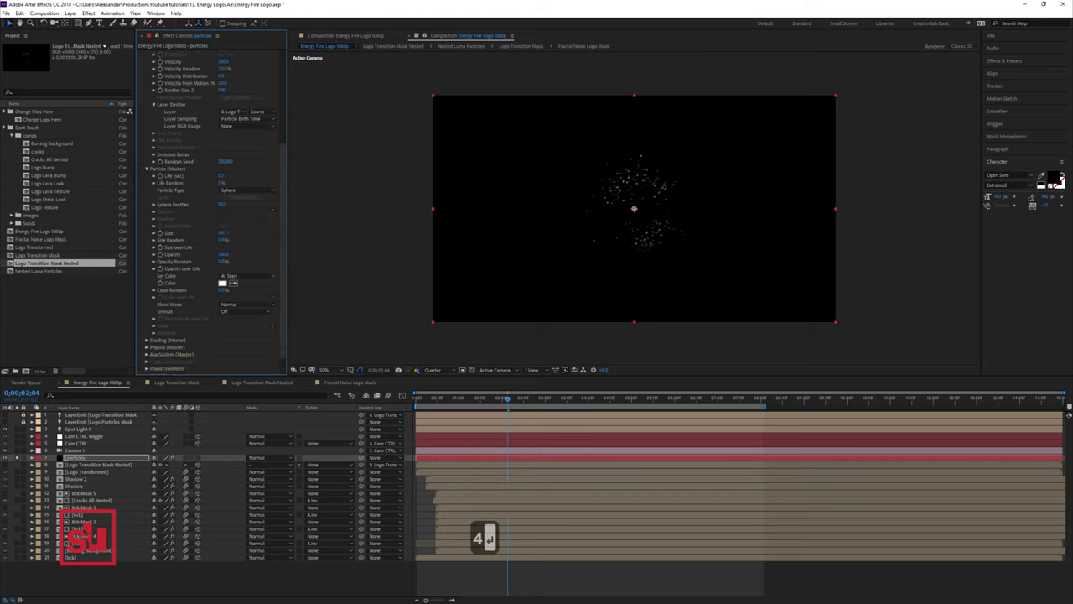
left_click(154, 248)
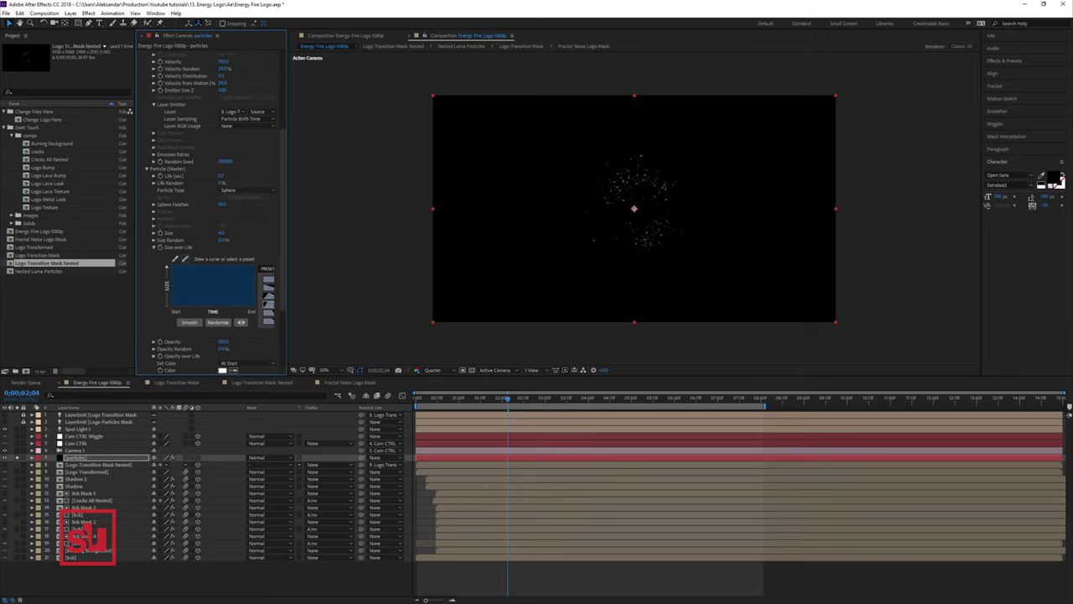
left_click(267, 288)
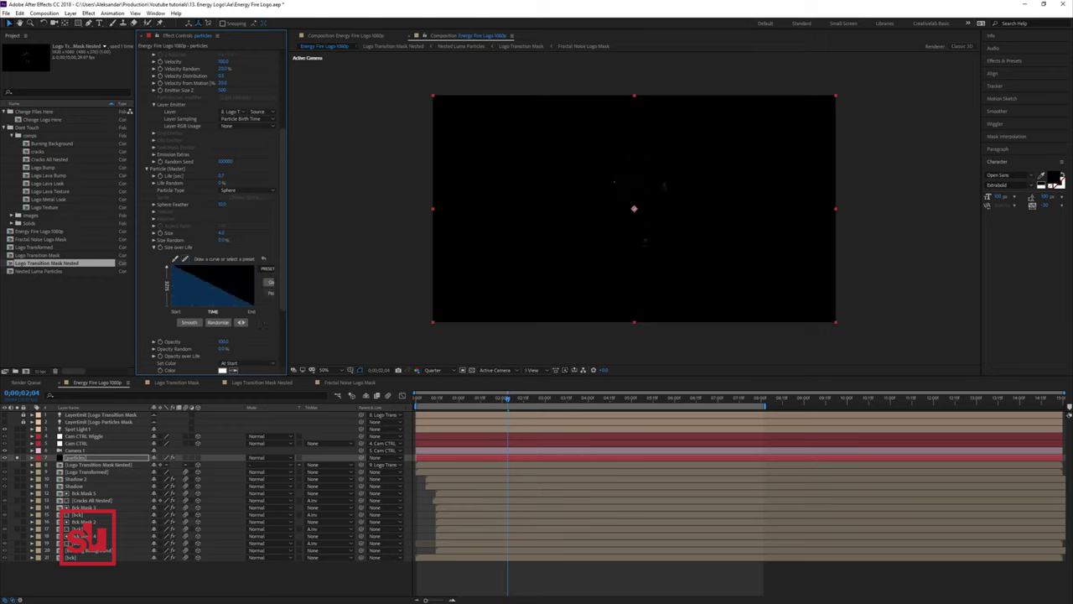
Step: Give the particles' Opacity over Life a linear fall-off to zero and set Opacity Random to about 21%
left_click(153, 356)
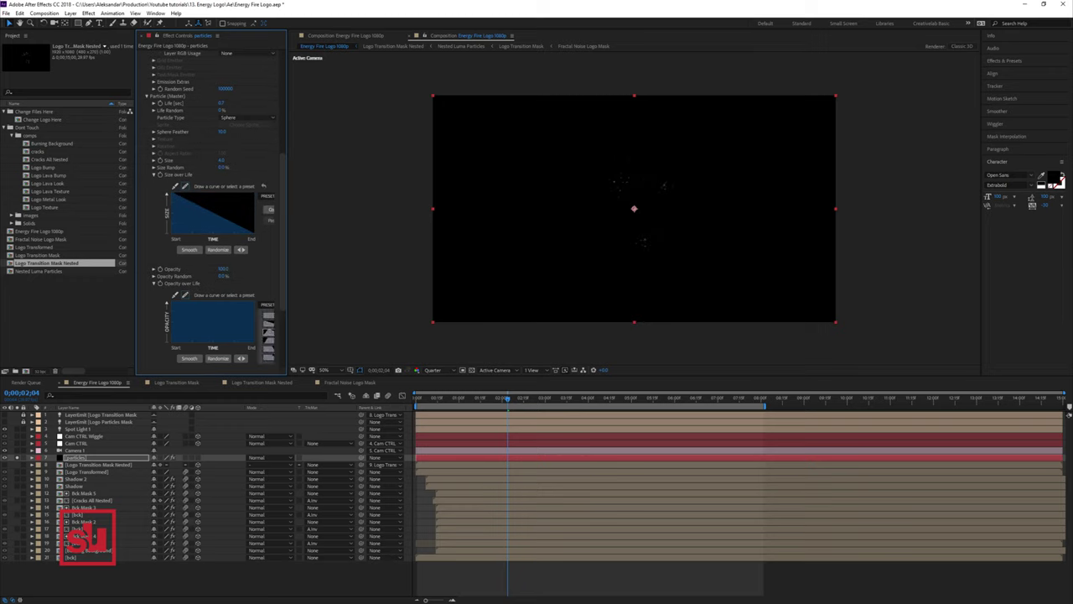
left_click(270, 317)
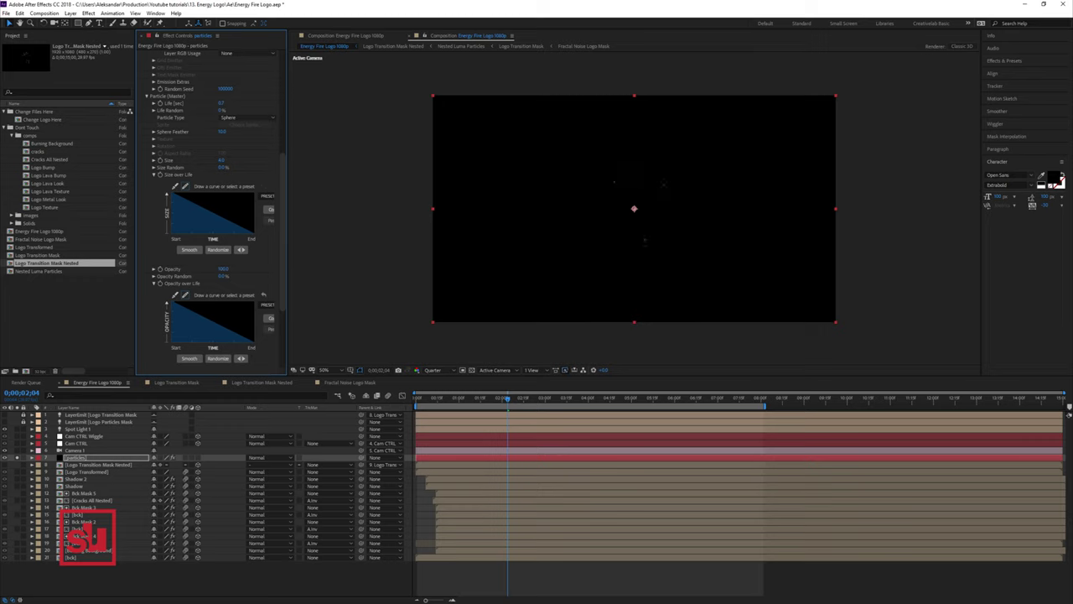
left_click(153, 175)
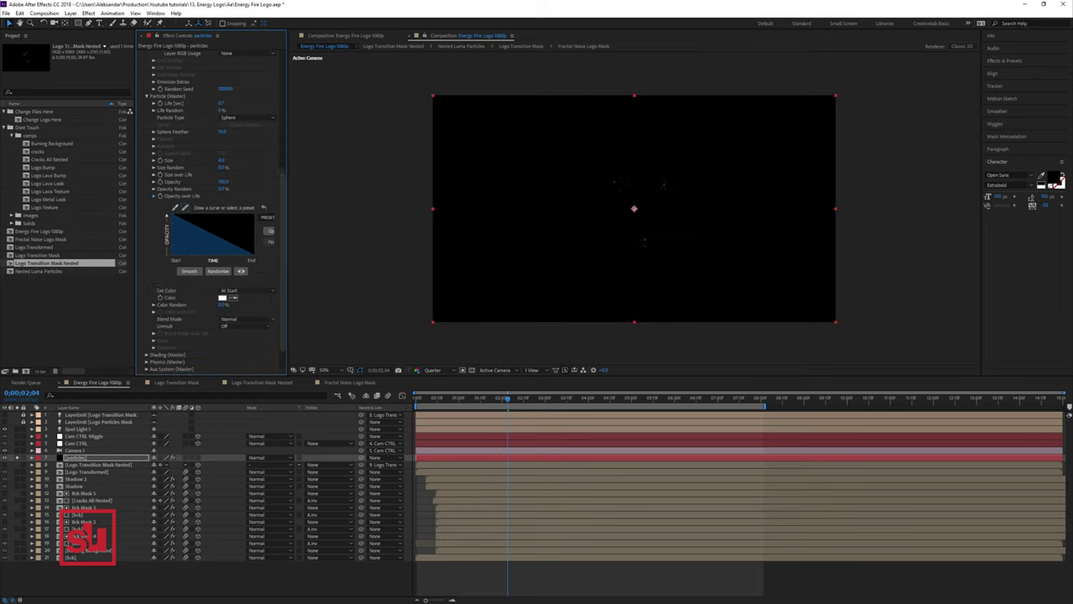
left_click(154, 195)
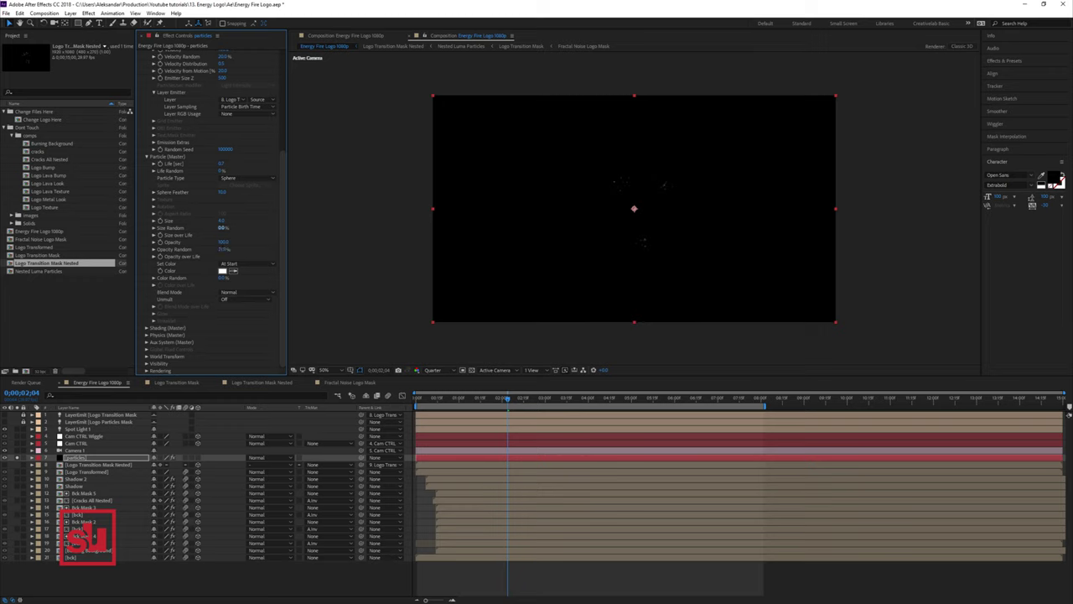
Step: Set the particles' Size Random to 15% and their Blend Mode to Add
left_click_drag(222, 228, 248, 229)
left_click(245, 292)
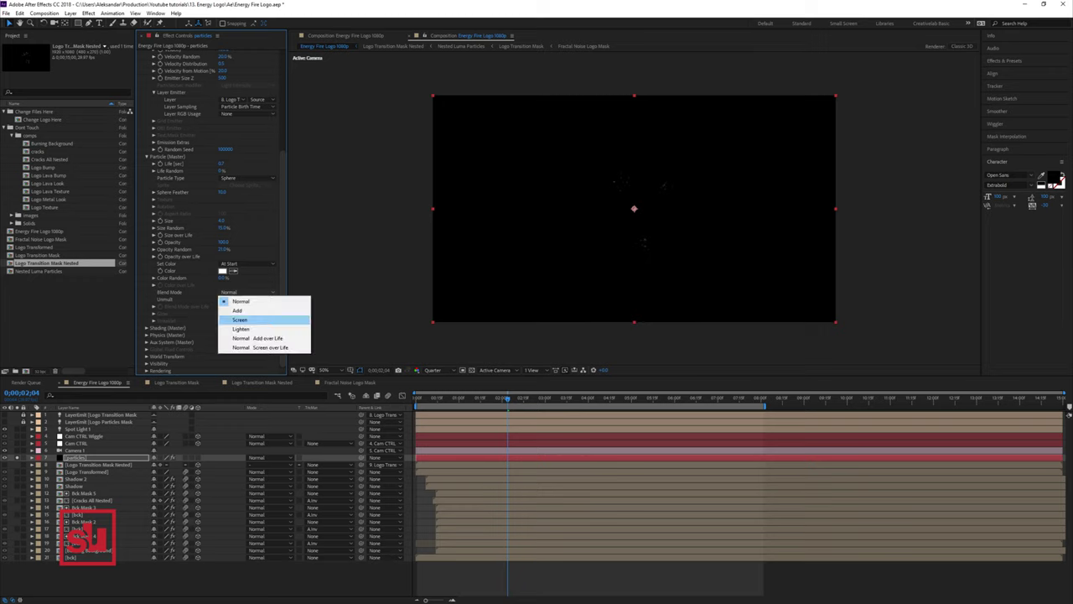
left_click(238, 310)
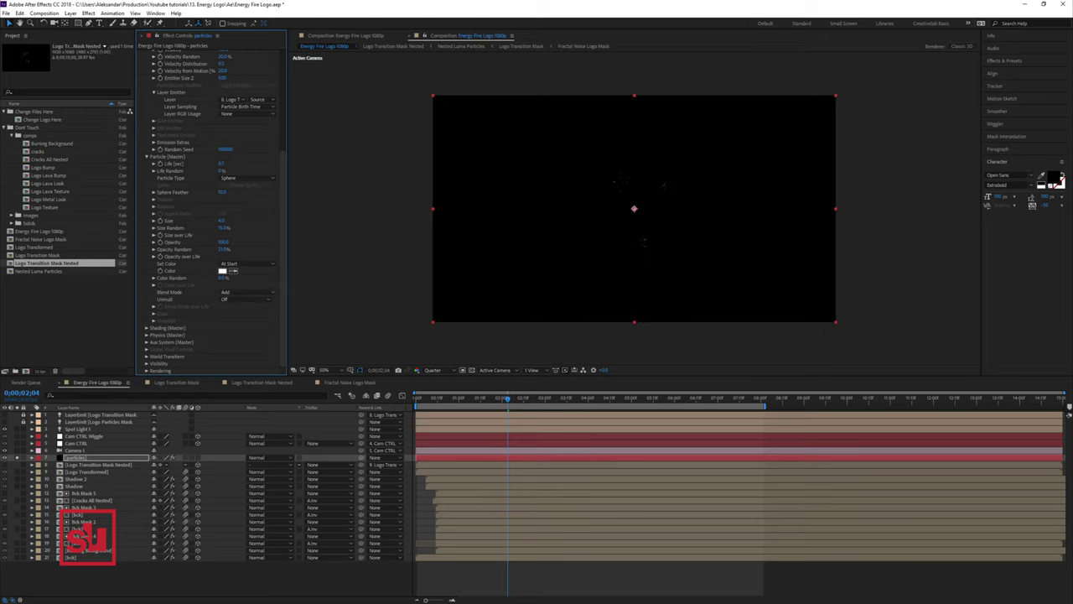
Step: Set the particle color to Over Life and reduce its color ramp to a yellow-to-red gradient
left_click(246, 264)
left_click(239, 280)
left_click(154, 284)
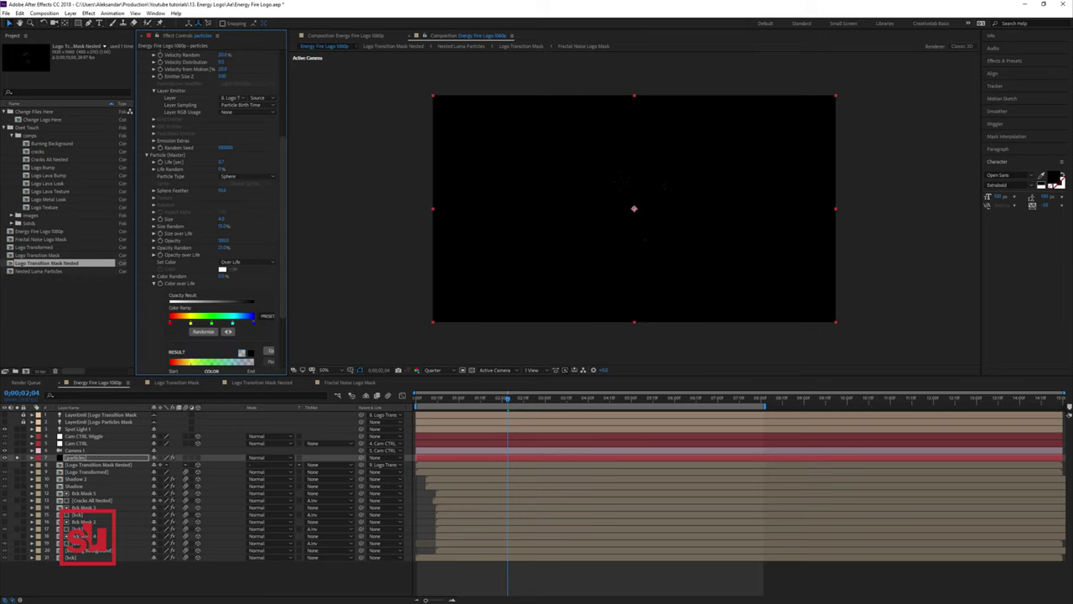
scroll(214, 210, "down", 1)
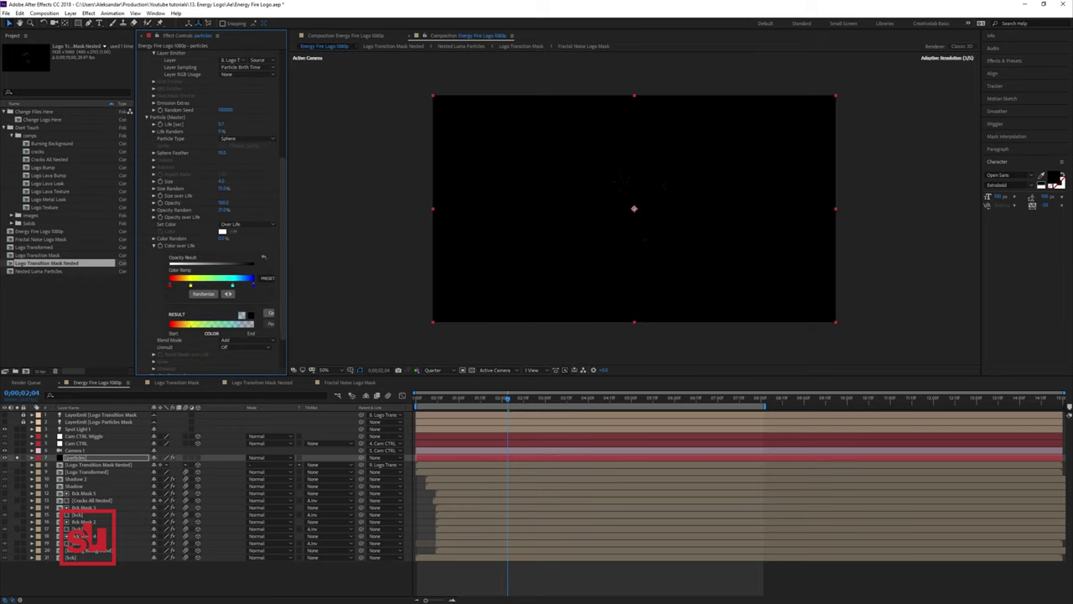
left_click_drag(233, 285, 210, 285)
key("ctrl+z")
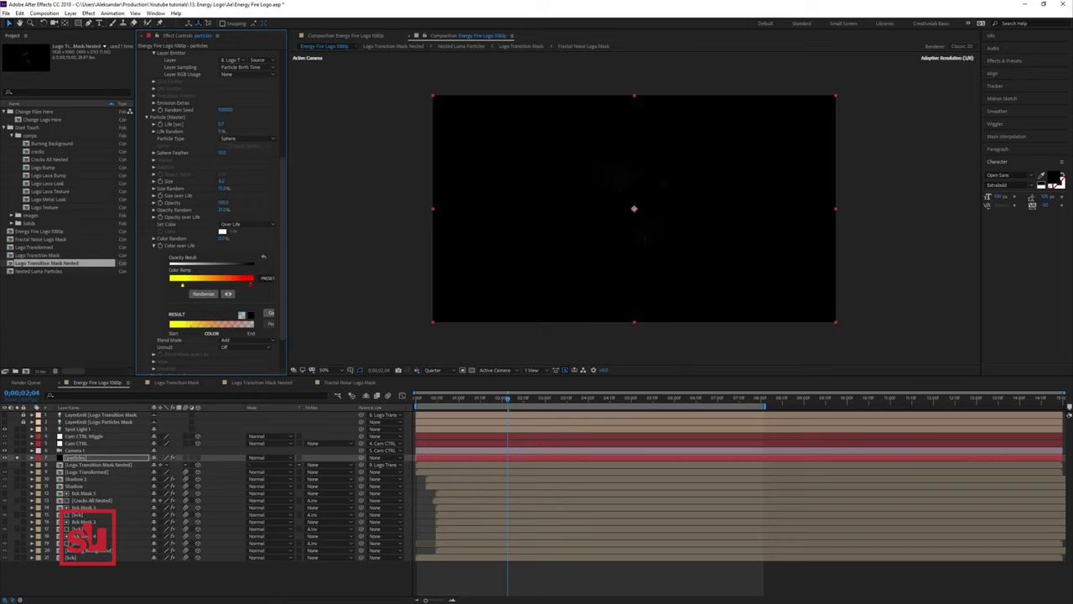
key("ctrl+z")
Step: Recolor the Color over Life ramp with a pale yellow first stop and a very dark brown stop in the orange part
double_click(169, 285)
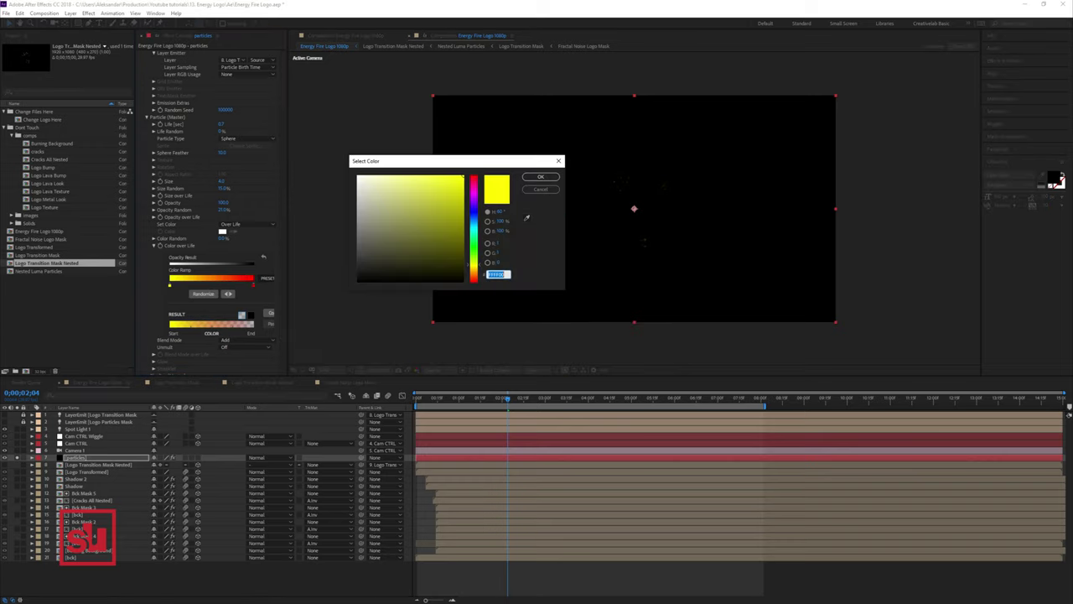
left_click(541, 189)
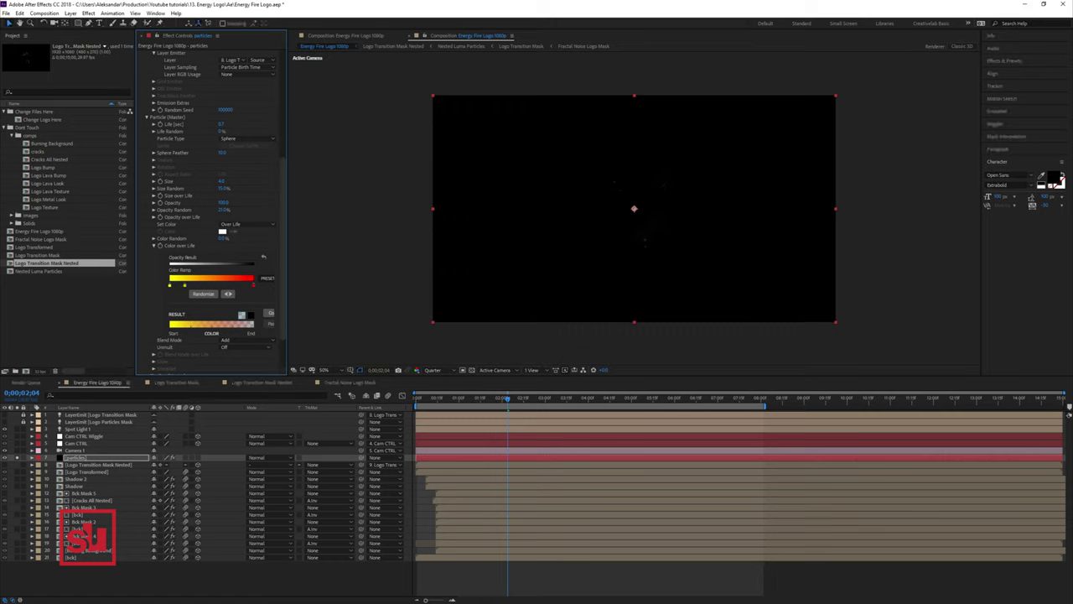
double_click(169, 285)
left_click_drag(462, 176, 399, 175)
key("Return")
double_click(226, 285)
left_click(452, 267)
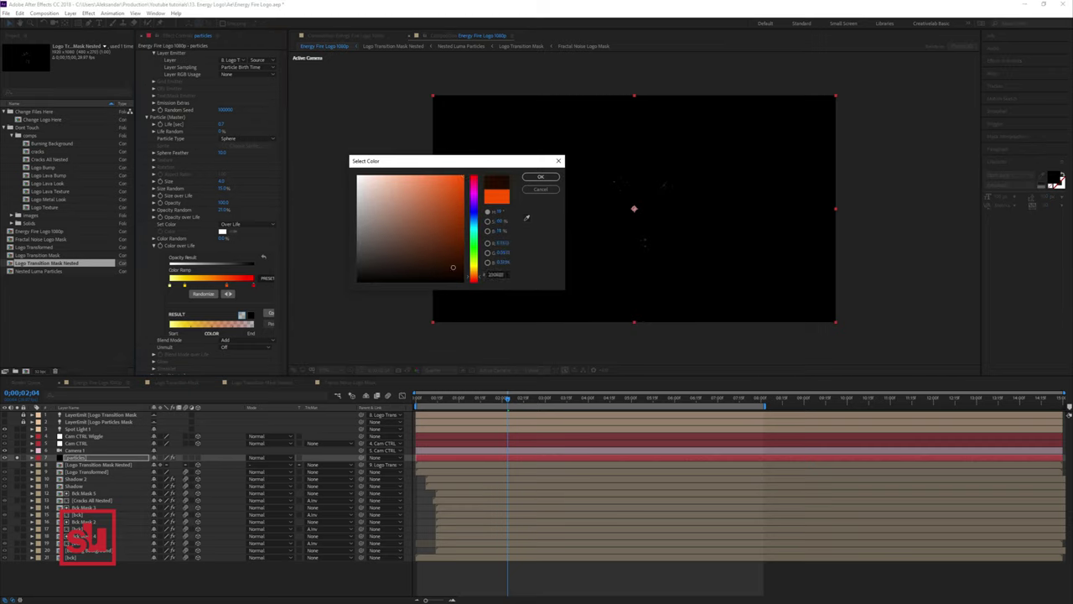
left_click(541, 177)
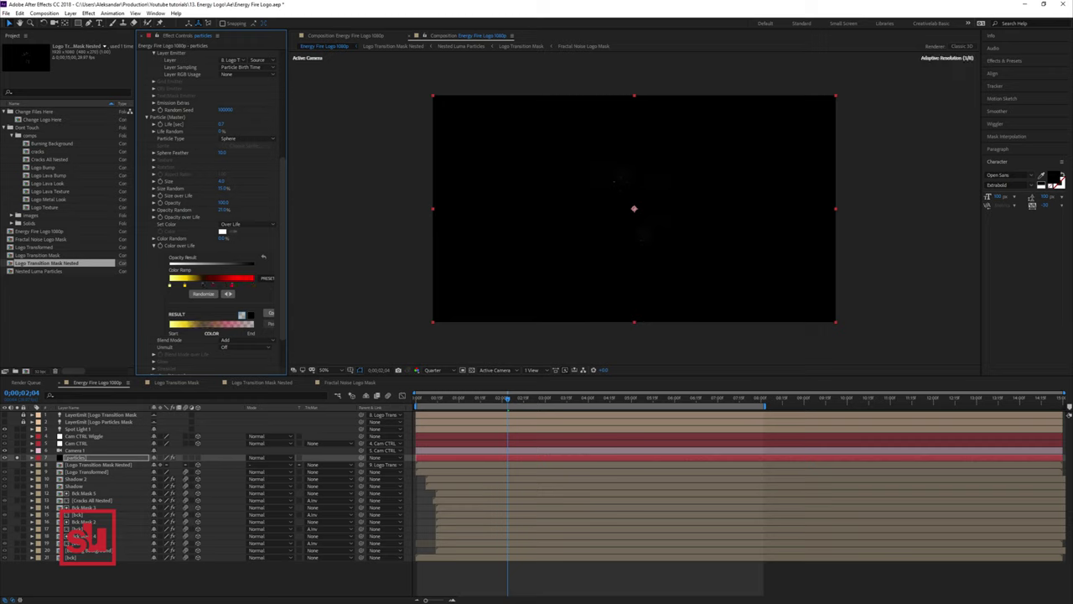
Step: Set Particular's rendering Acceleration to GPU and raise the motion blur's Opacity Boost
scroll(211, 201, "down", 5)
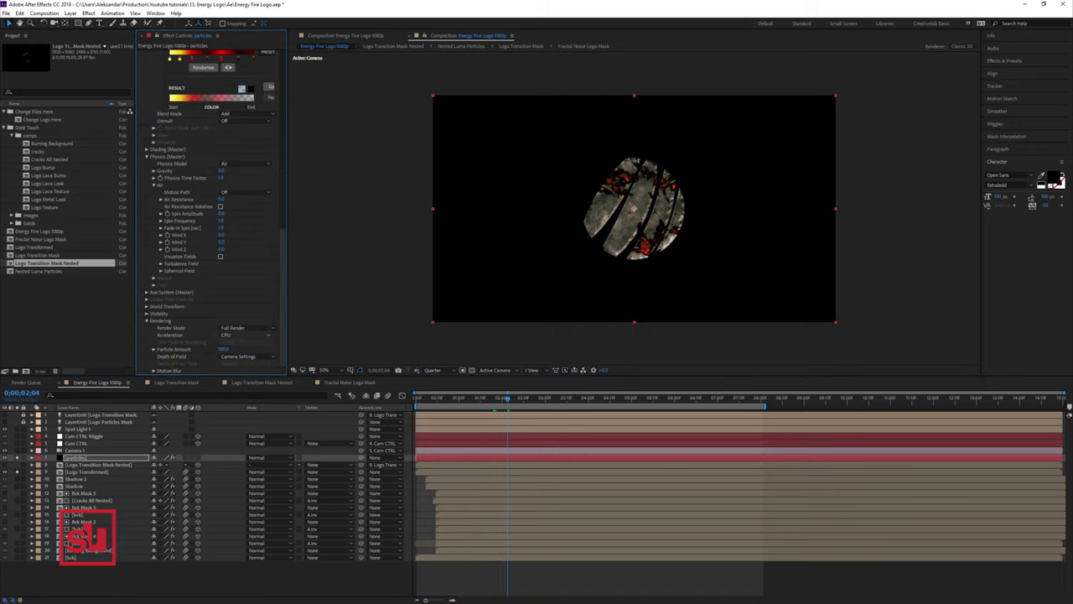
left_click(243, 336)
left_click(236, 344)
scroll(209, 218, "down", 3)
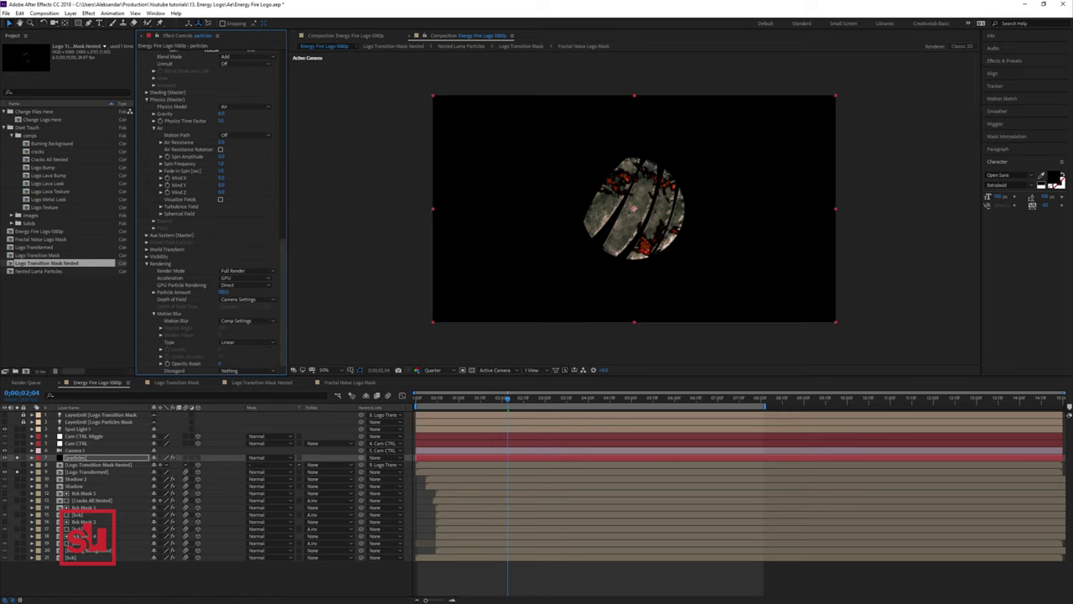
left_click_drag(220, 364, 226, 364)
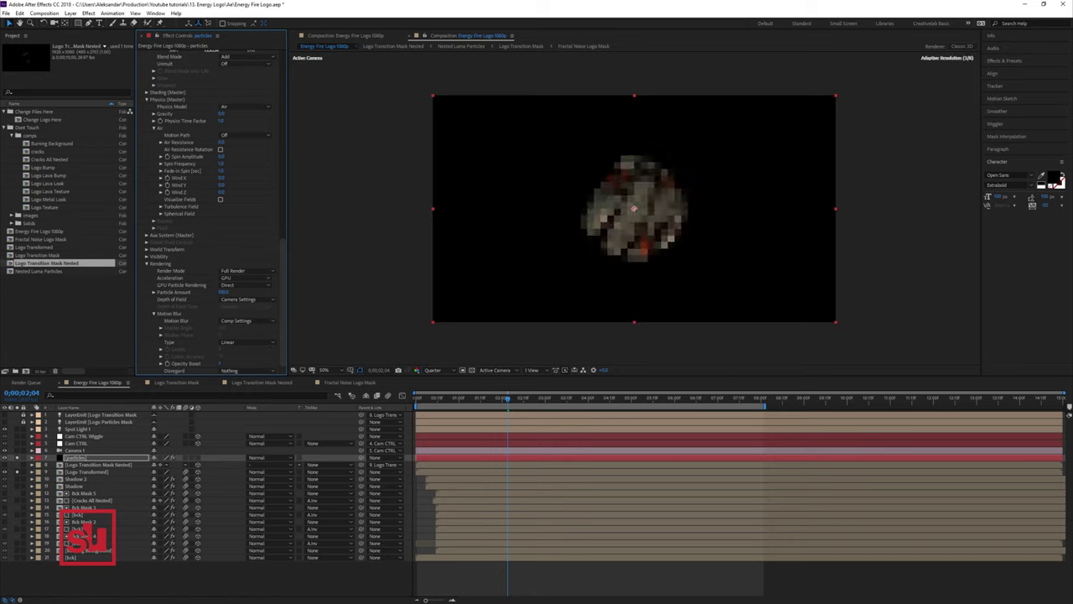
Step: Add a Glow effect to the particles layer and preview the animation
key("0")
scroll(209, 218, "up", 10)
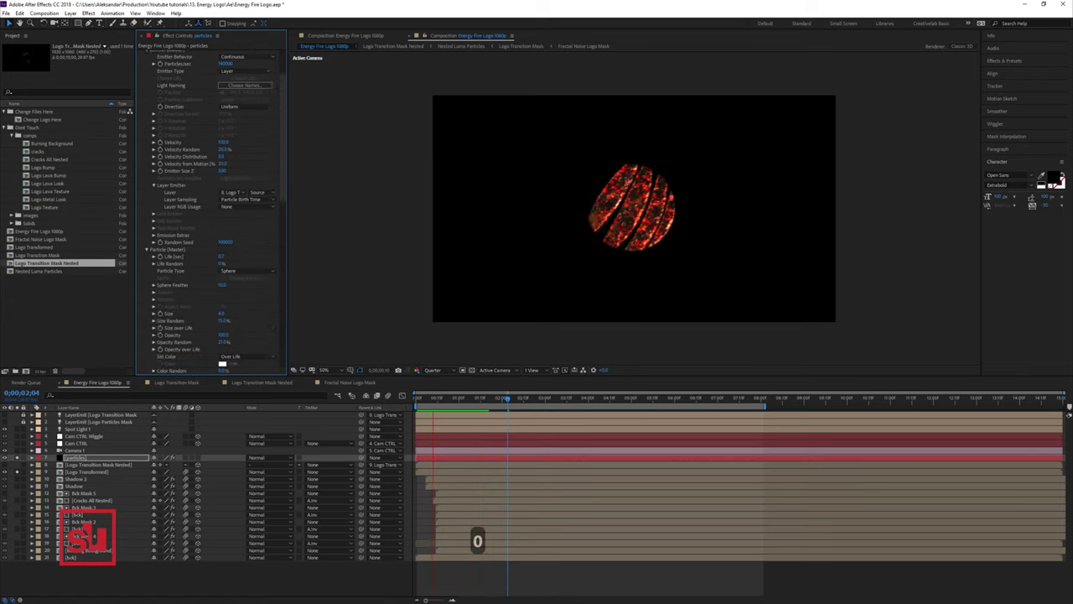
scroll(210, 210, "up", 6)
right_click(158, 81)
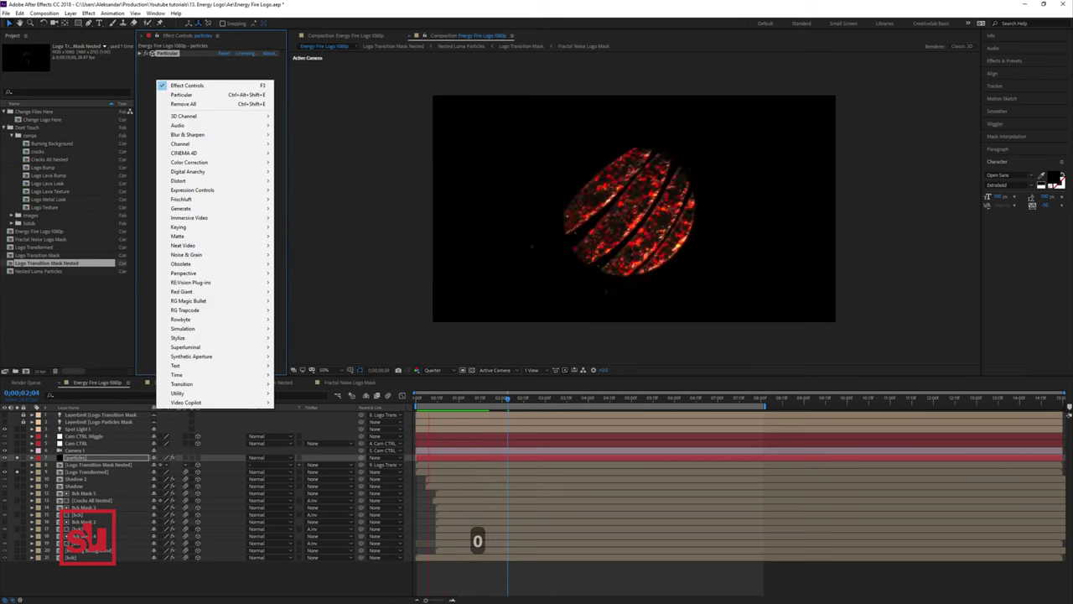
mouse_move(210, 337)
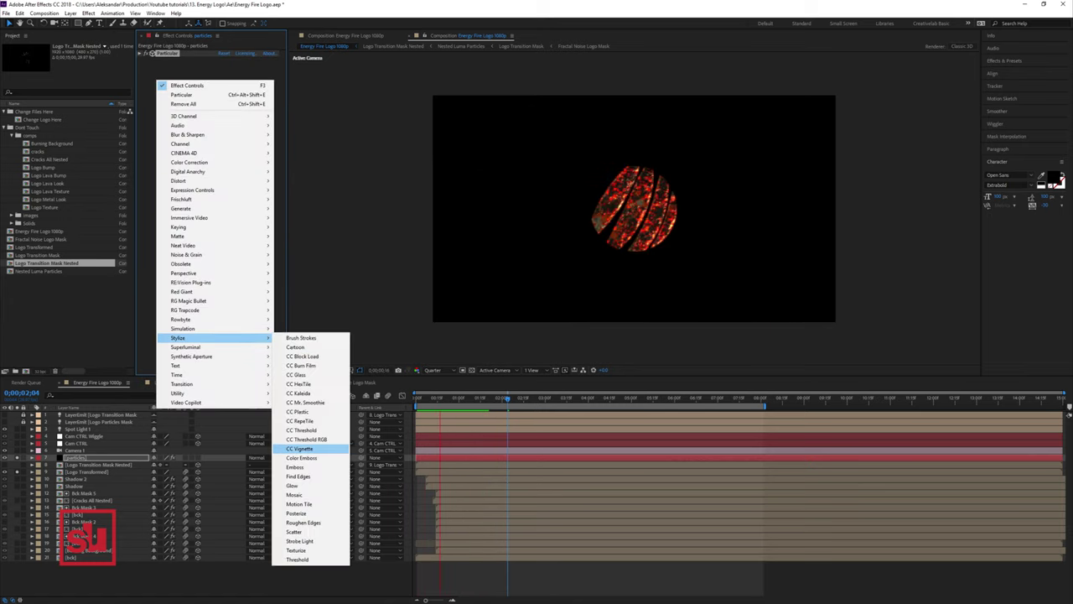
left_click(294, 485)
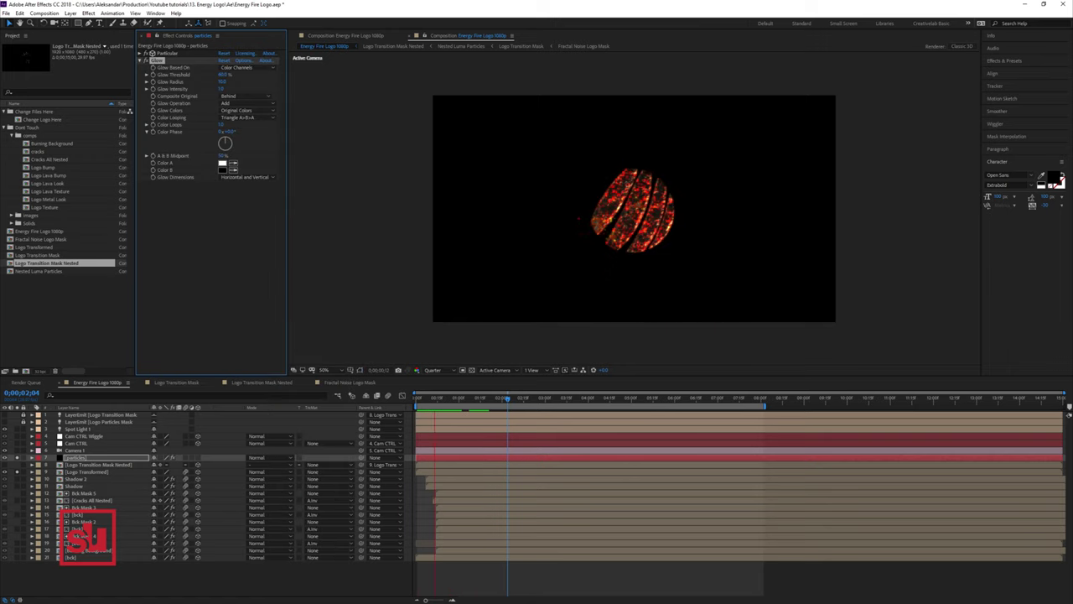
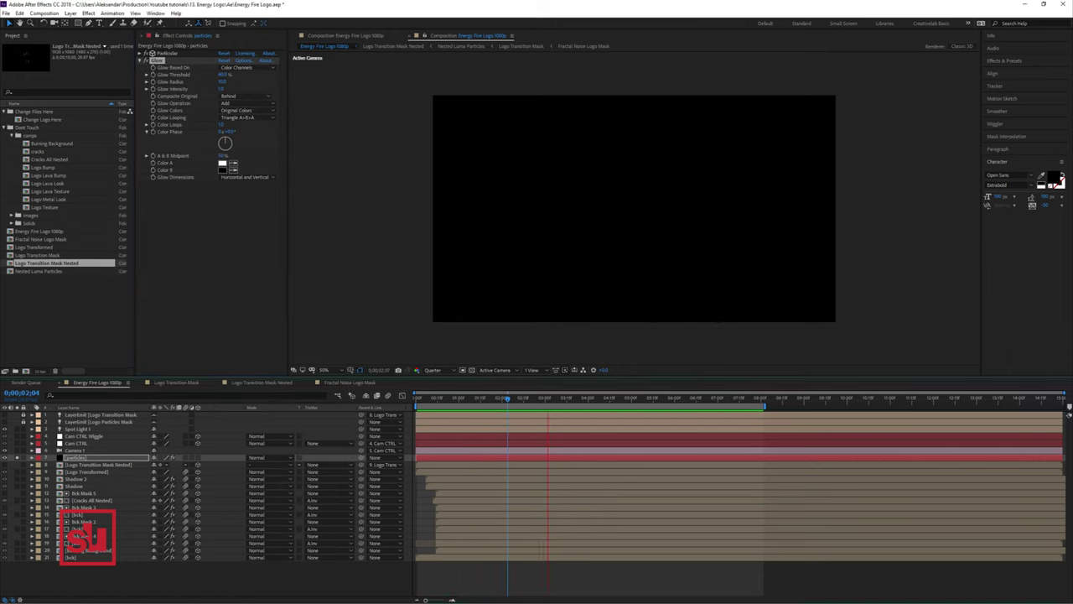
key("0")
key("0")
Step: Rename the particles layer as "particles big"
key("Return")
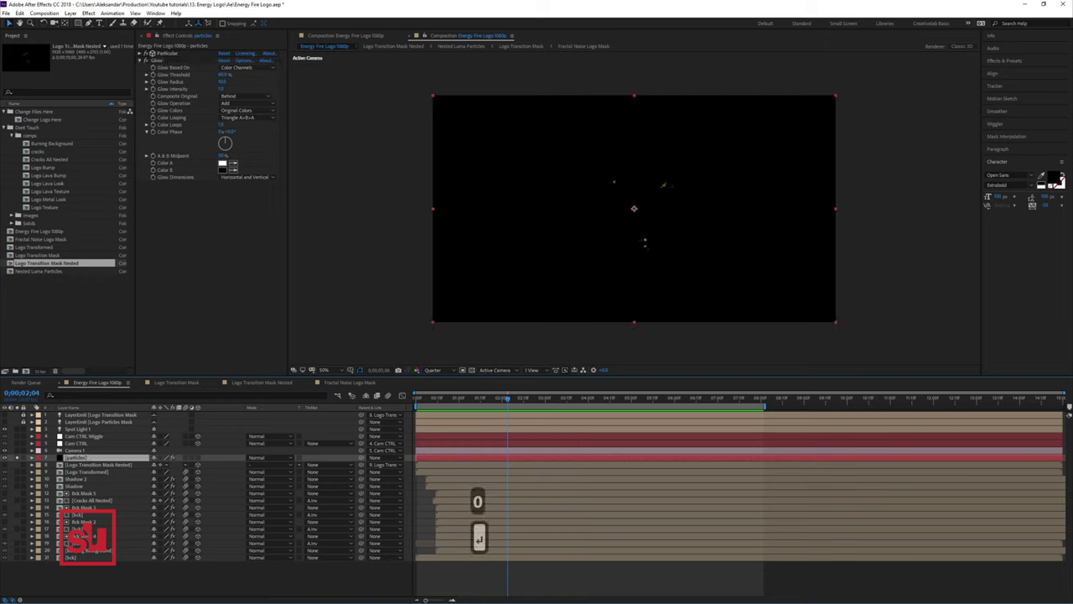
type("big")
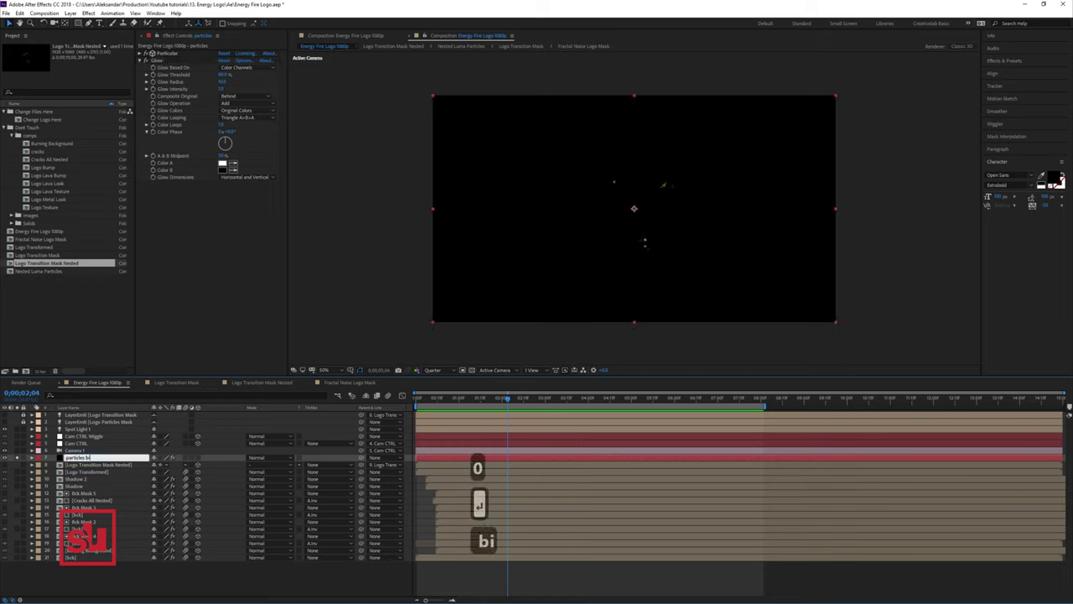
key("Return")
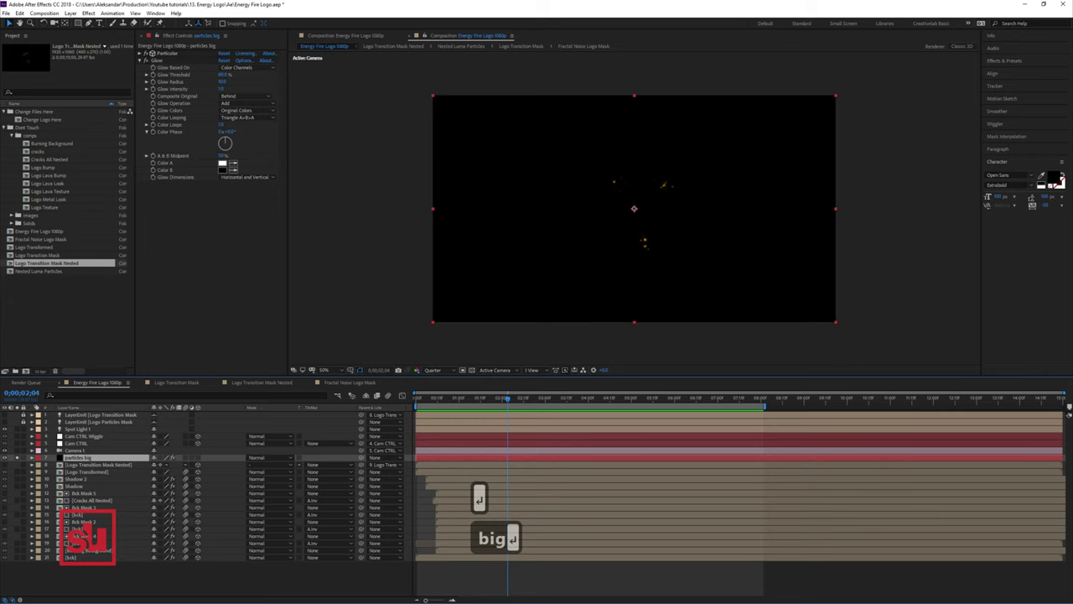
Step: Duplicate the particles big layer and name the copy "particles big medium"
key("ctrl+d")
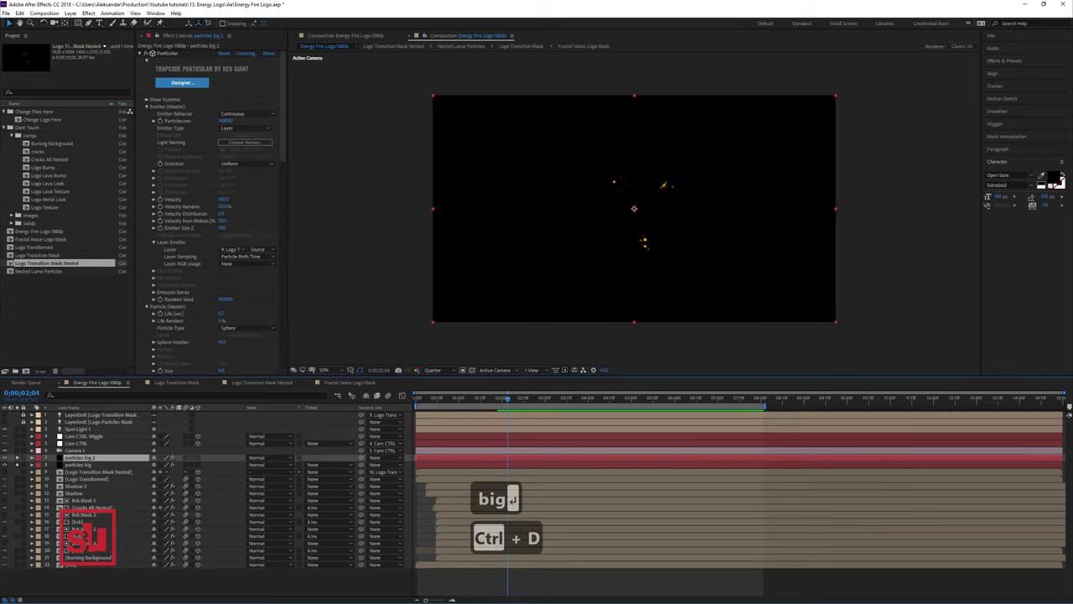
key("Return")
key("BackSpace")
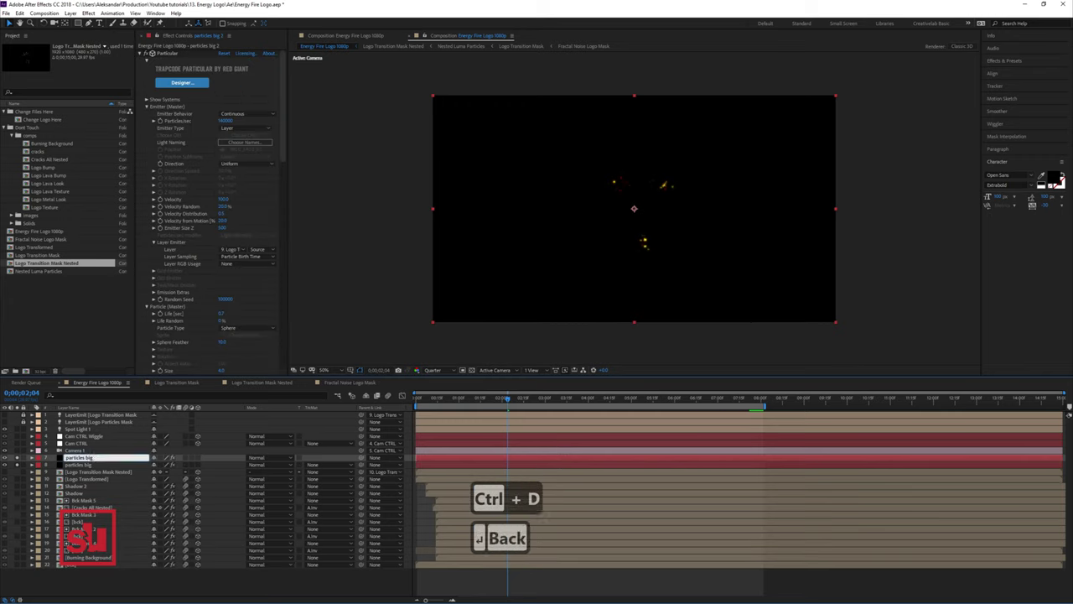
type("medium")
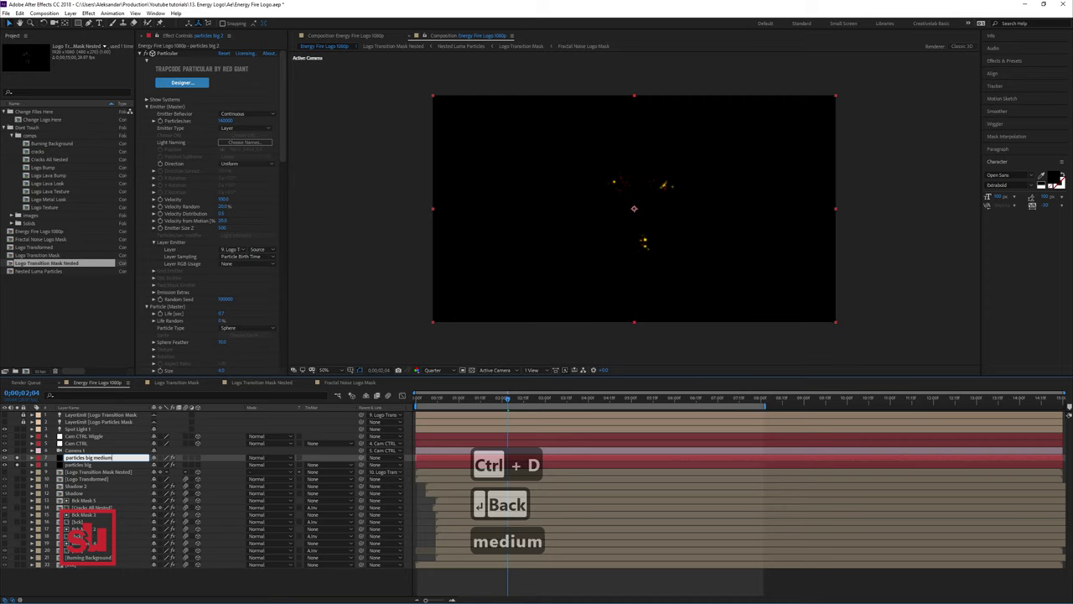
key("Return")
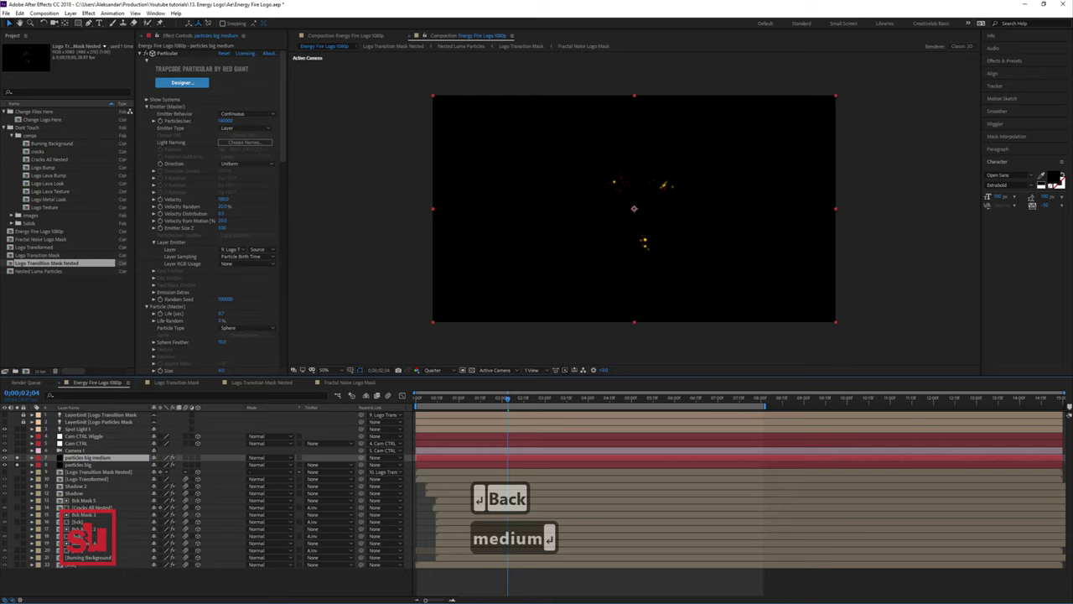
Step: Set the emitter's Particles/sec to 240000 on the particles big medium layer
left_click(225, 121)
left_click(226, 121)
left_click_drag(224, 121, 219, 121)
type("2")
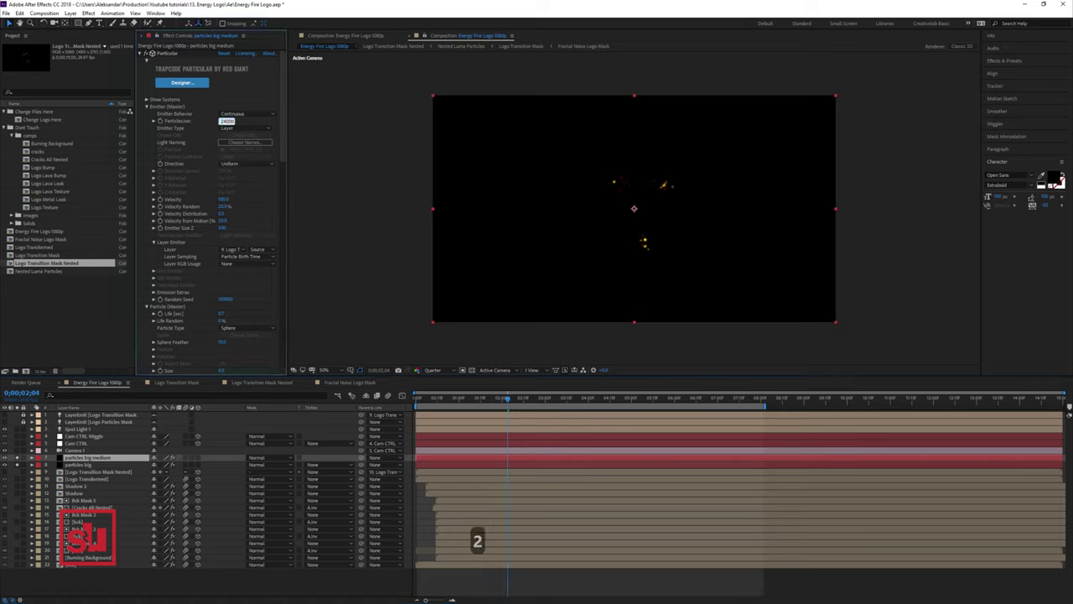
type("40000")
key("Return")
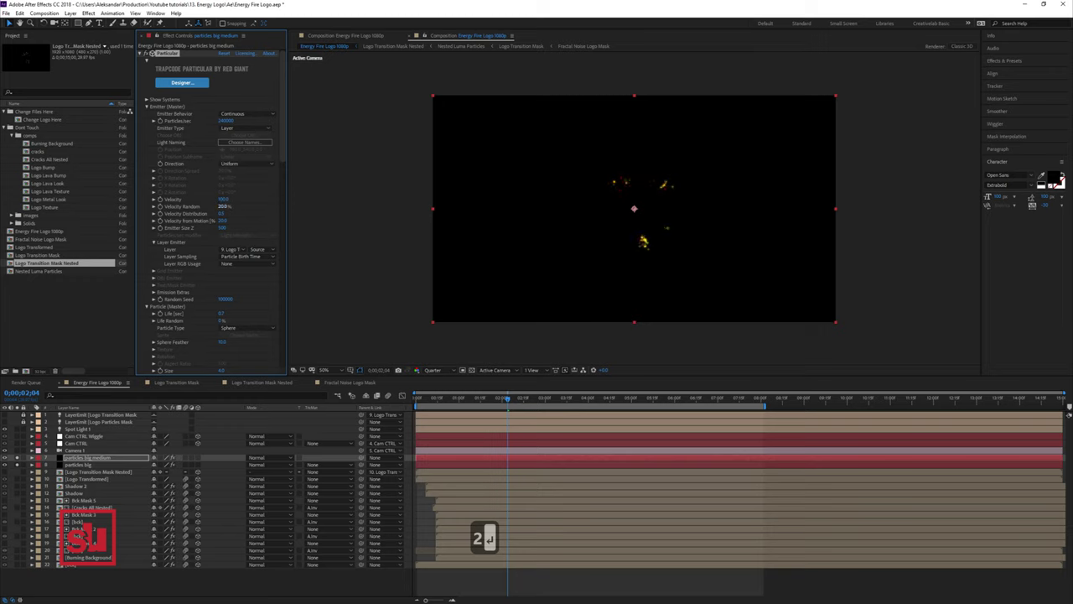
Step: Set the particle Size to 2 and the emitter Velocity to 200 on the particles big medium layer
scroll(211, 211, "down", 1)
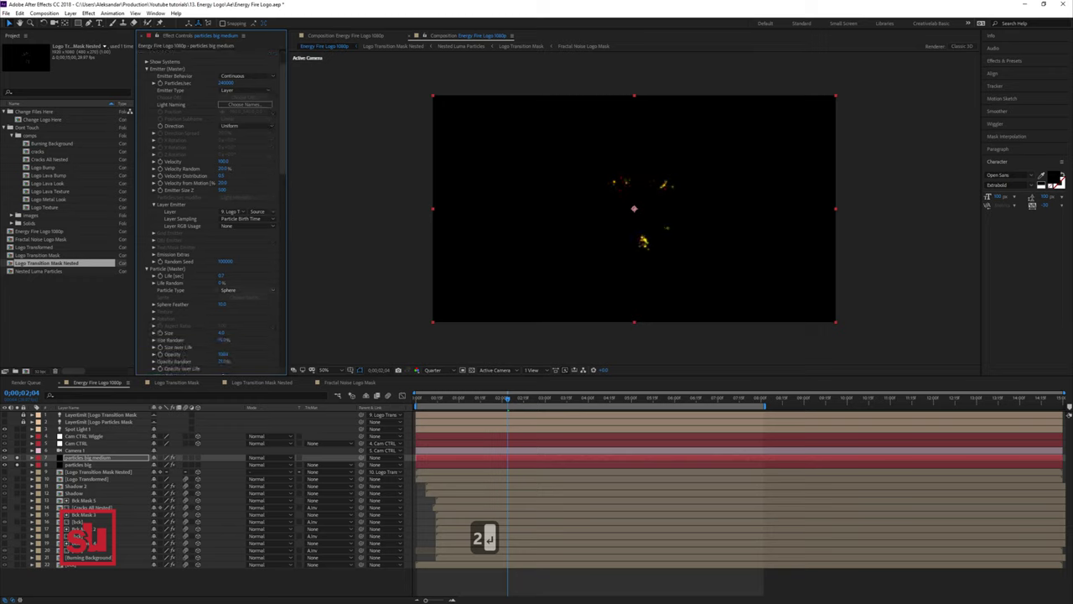
left_click(221, 333)
type("2")
key("Return")
left_click(224, 162)
type("200")
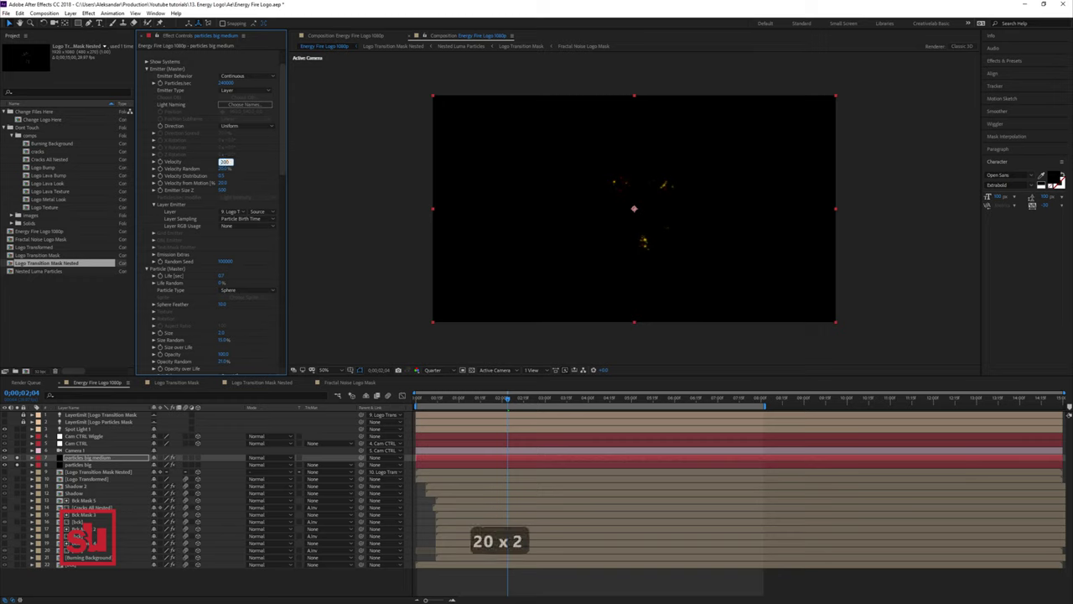
key("Return")
Step: Increase the Turbulence Field's Affect Position, set the particle Life to 0.9 seconds and preview the animation
scroll(209, 210, "down", 5)
scroll(216, 209, "down", 5)
left_click_drag(222, 266, 235, 266)
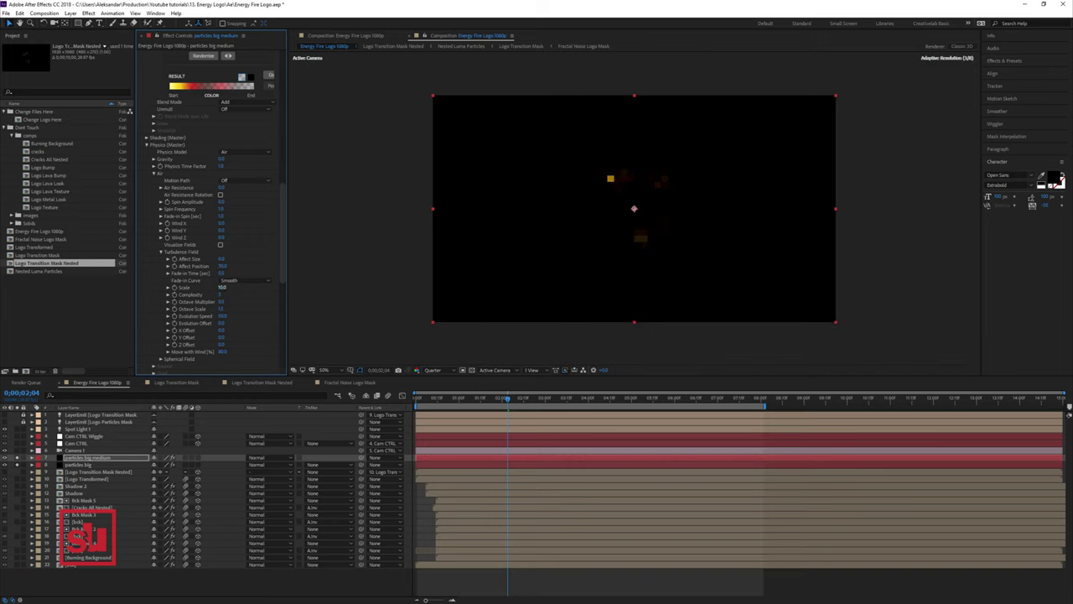
scroll(210, 210, "up", 6)
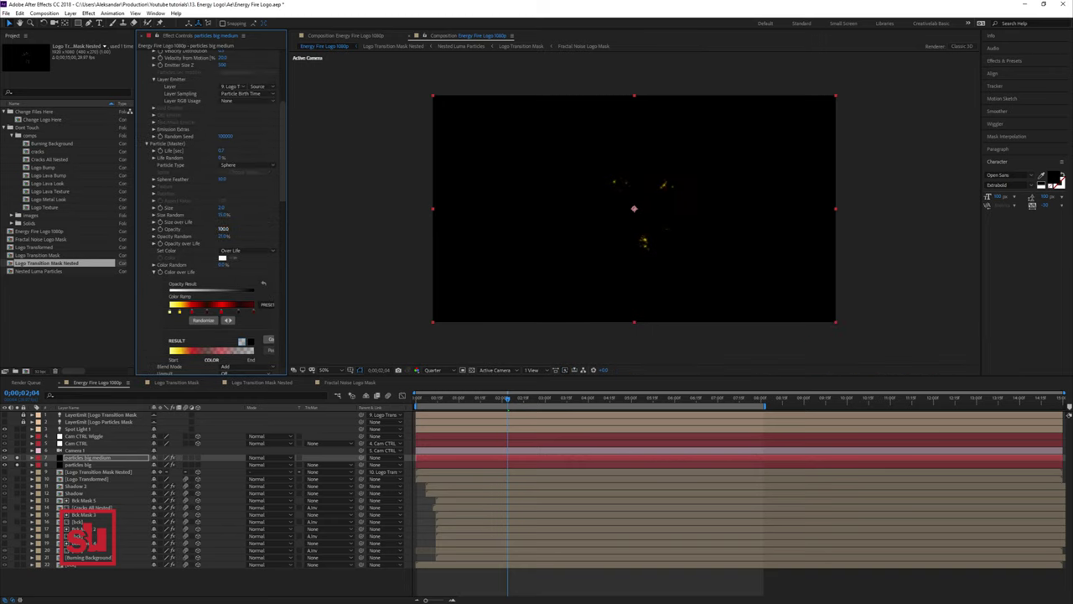
left_click(222, 151)
type("0.9")
key("Return")
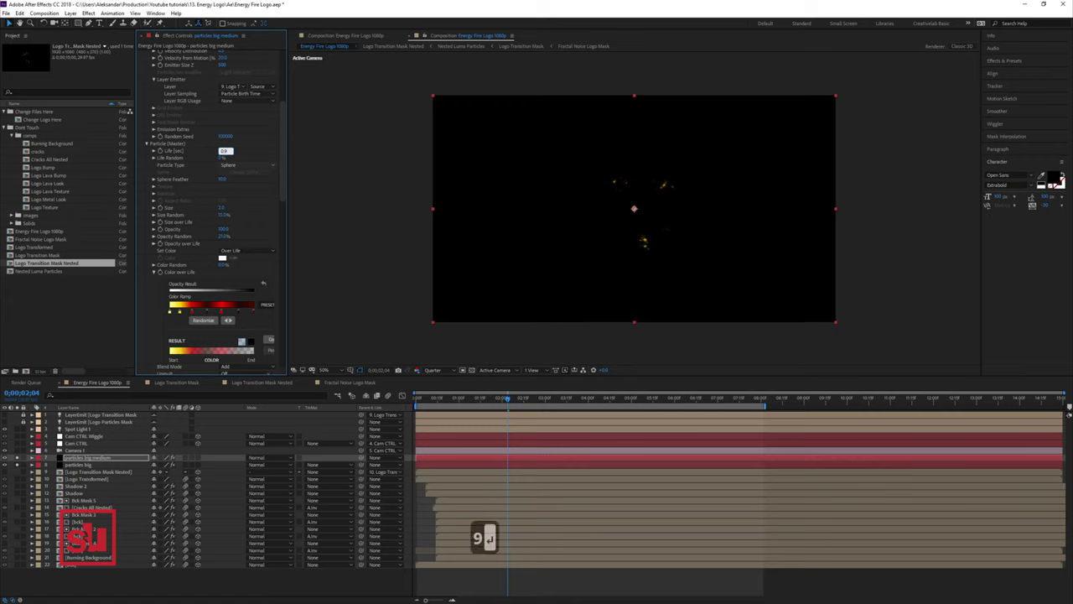
key("0")
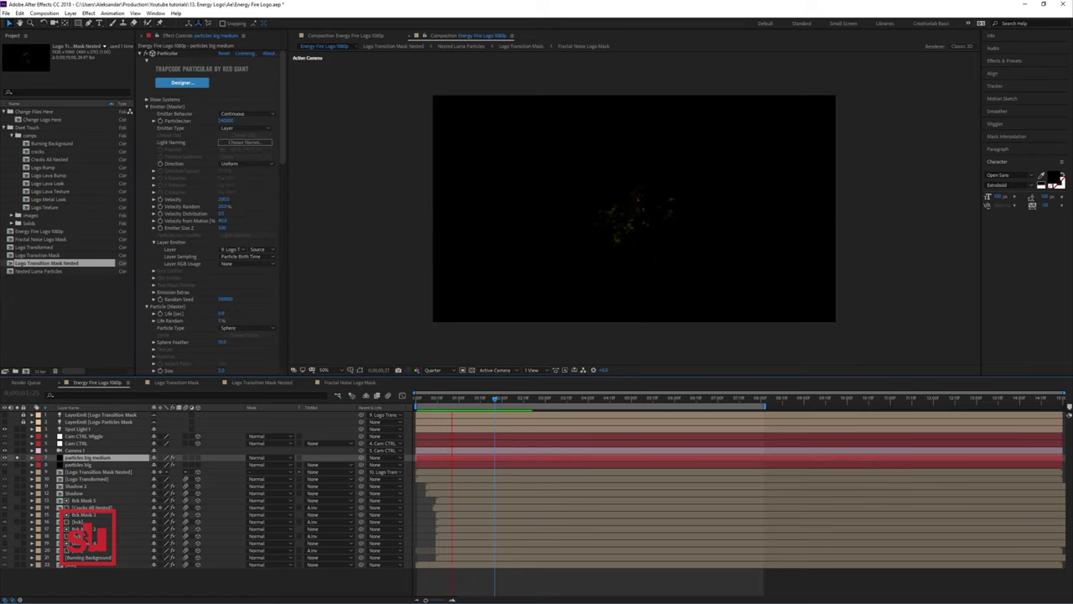
Step: Duplicate the particles big medium layer and name the copy "particles big small"
key("ctrl+d")
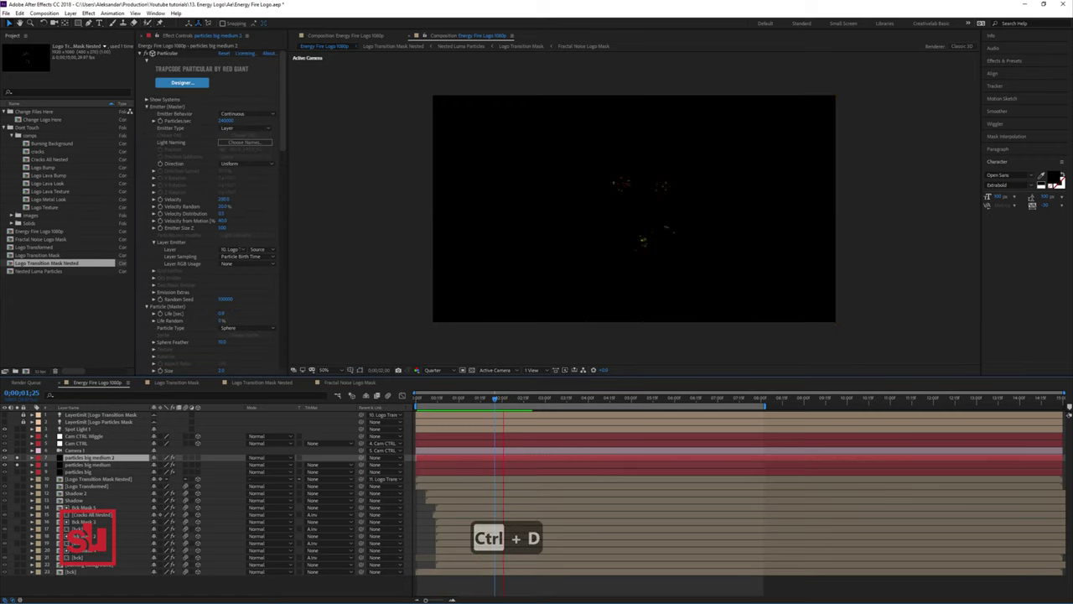
key("Return")
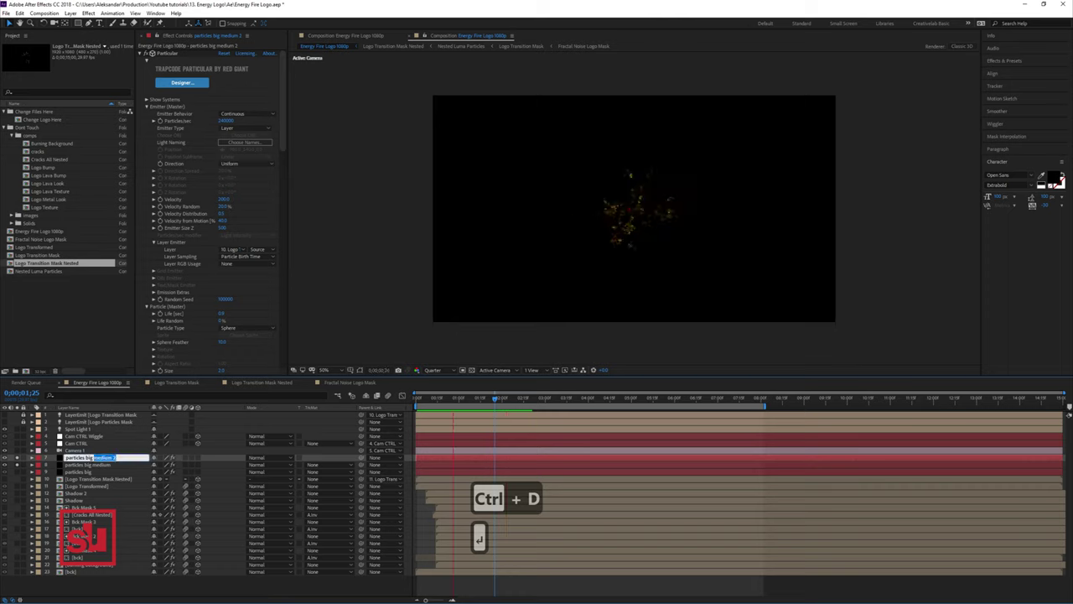
type("small")
key("Return")
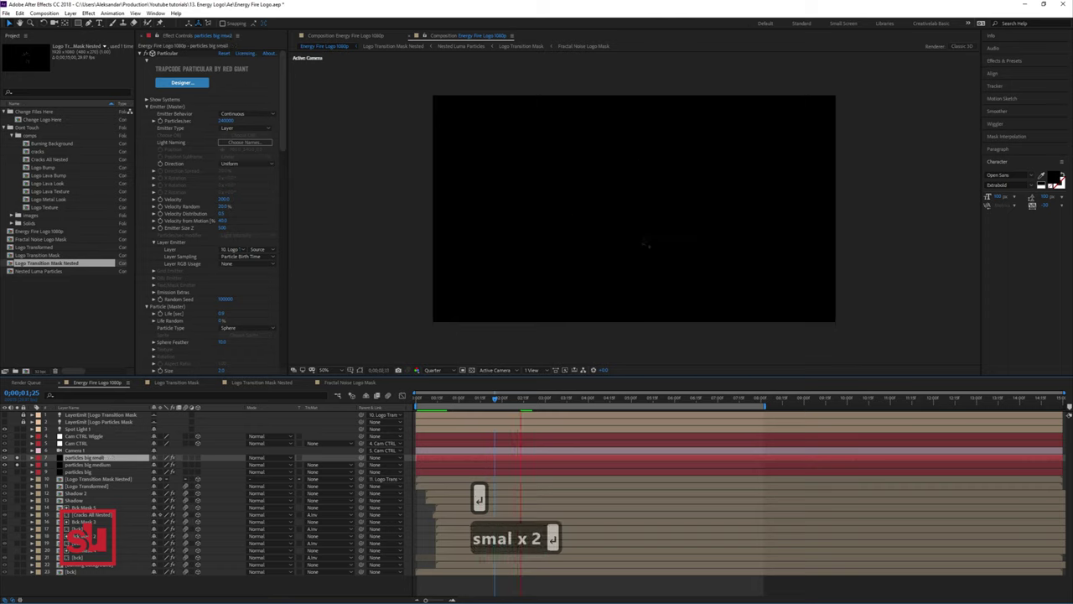
Step: Set the emitter's Particles/sec to 440000 on the particles big small layer
left_click(225, 120)
left_click(223, 121)
key("BackSpace")
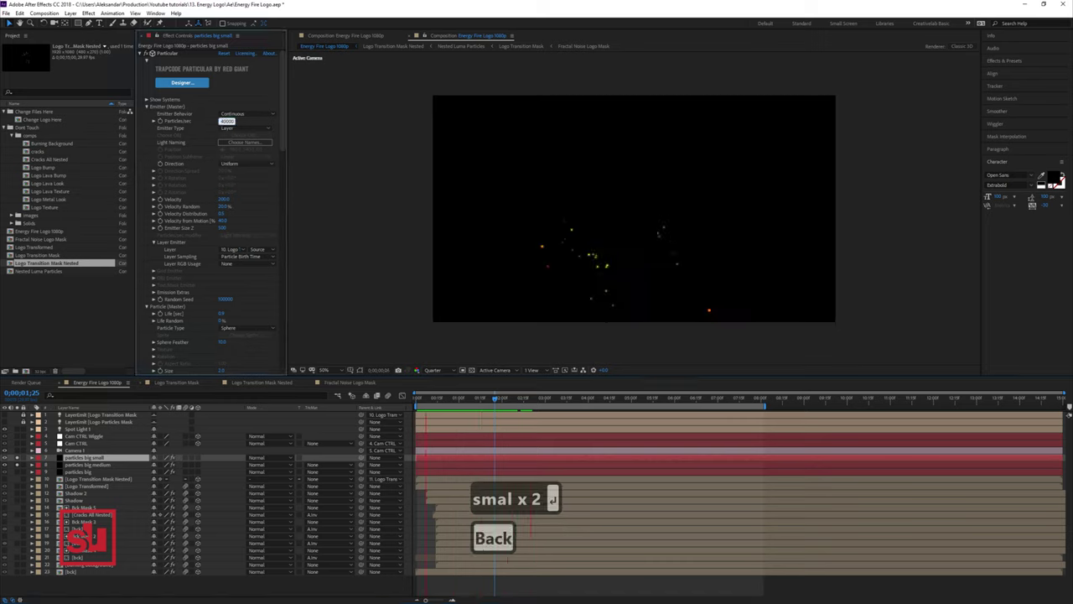
type("4")
key("Return")
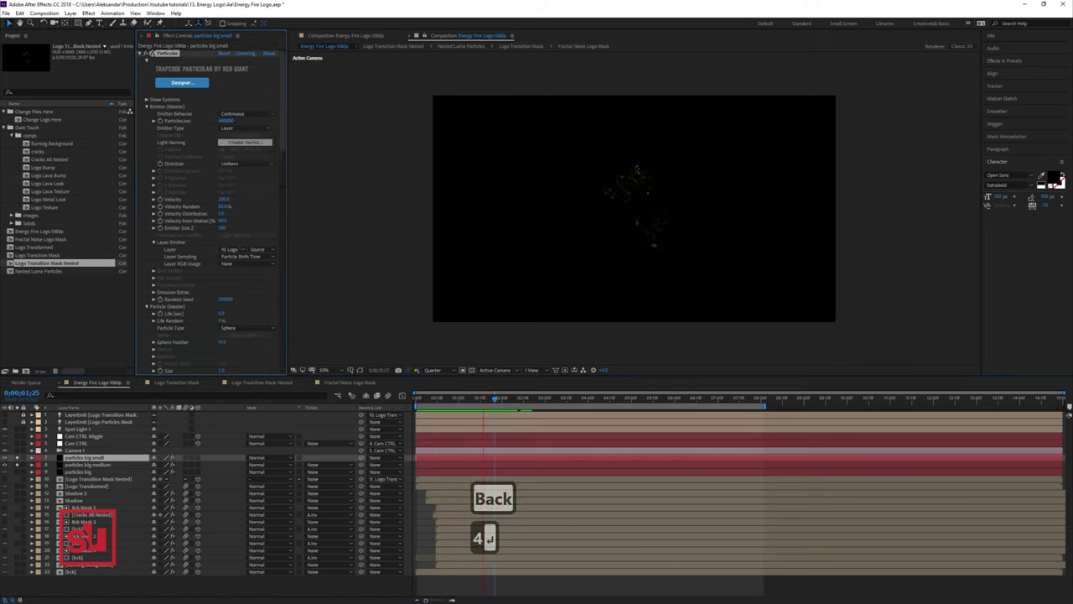
scroll(210, 210, "down", 4)
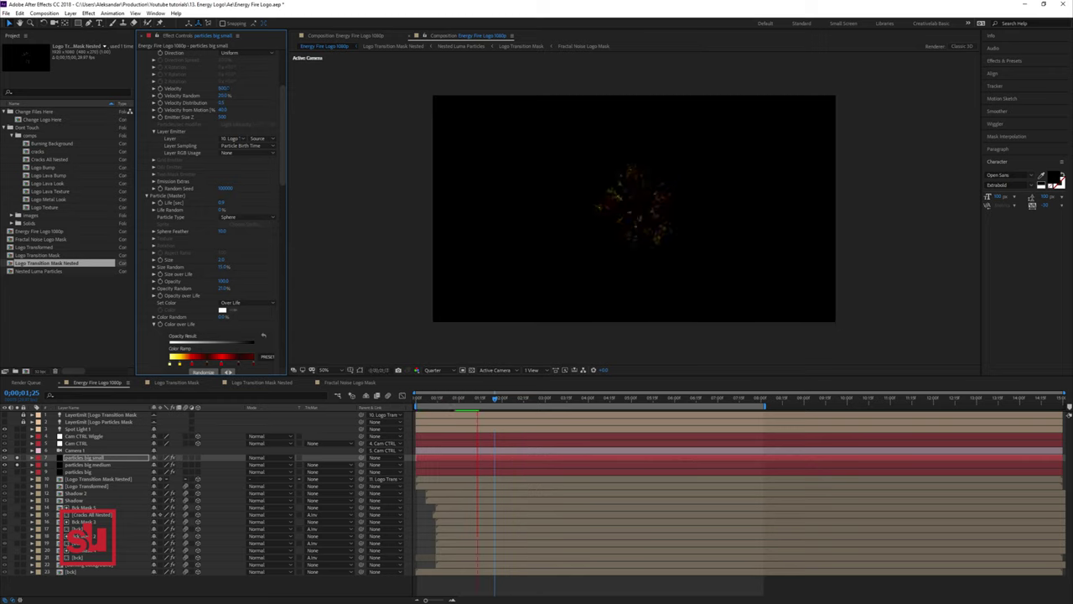
scroll(210, 210, "down", 2)
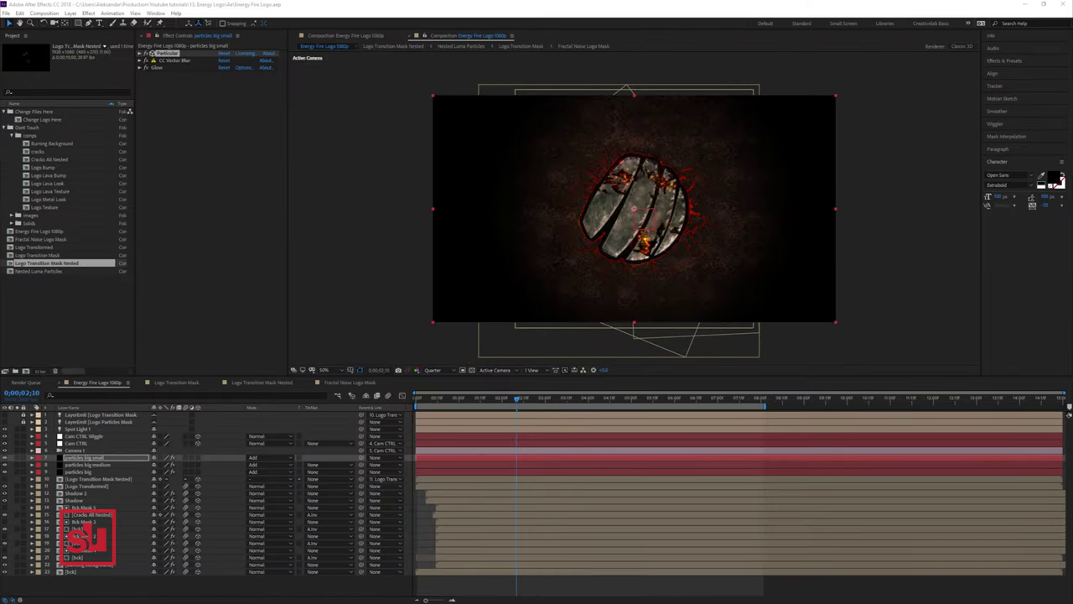
Step: Duplicate the particles big small layer and name the copy "particles bACKGROUND"
key("ctrl+d")
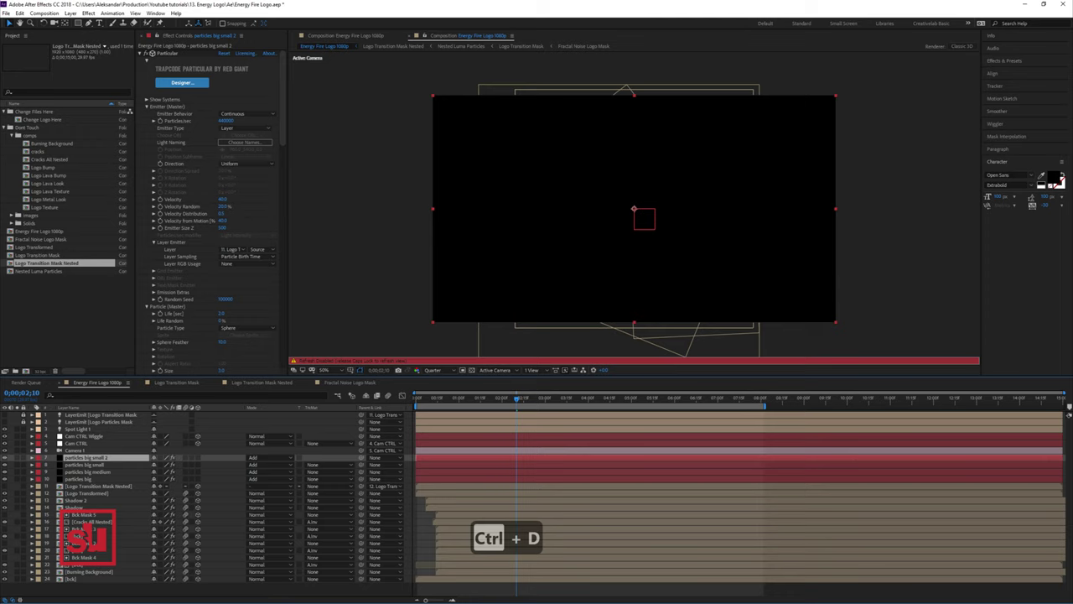
key("Return")
key("BackSpace")
key("BackSpace")
key("BackSpace")
key("BackSpace")
key("BackSpace")
key("BackSpace")
key("BackSpace")
key("BackSpace")
key("BackSpace")
key("BackSpace")
key("BackSpace")
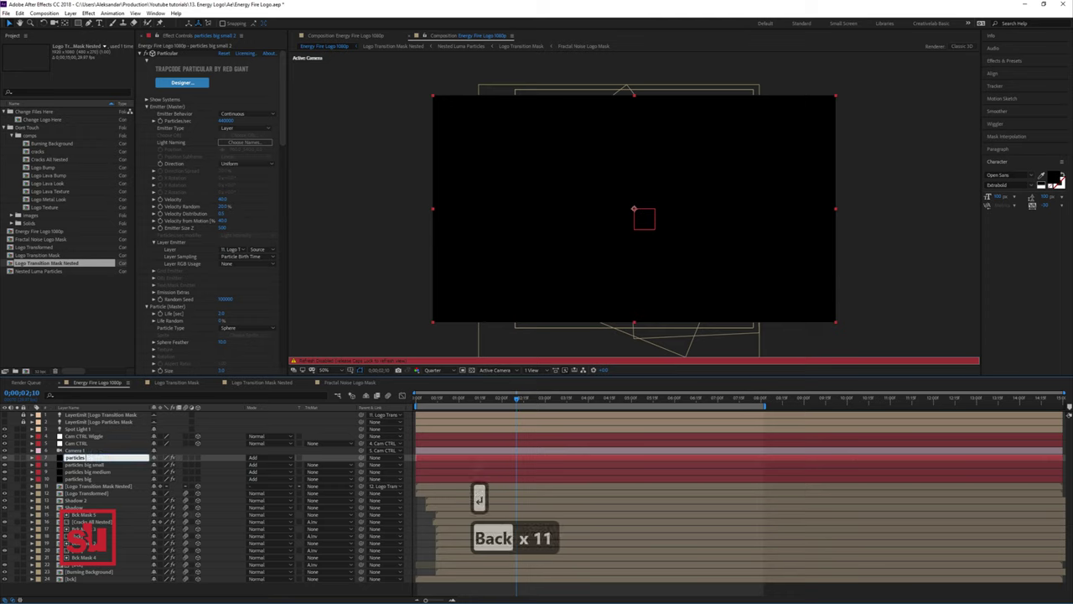
type("backGROUND")
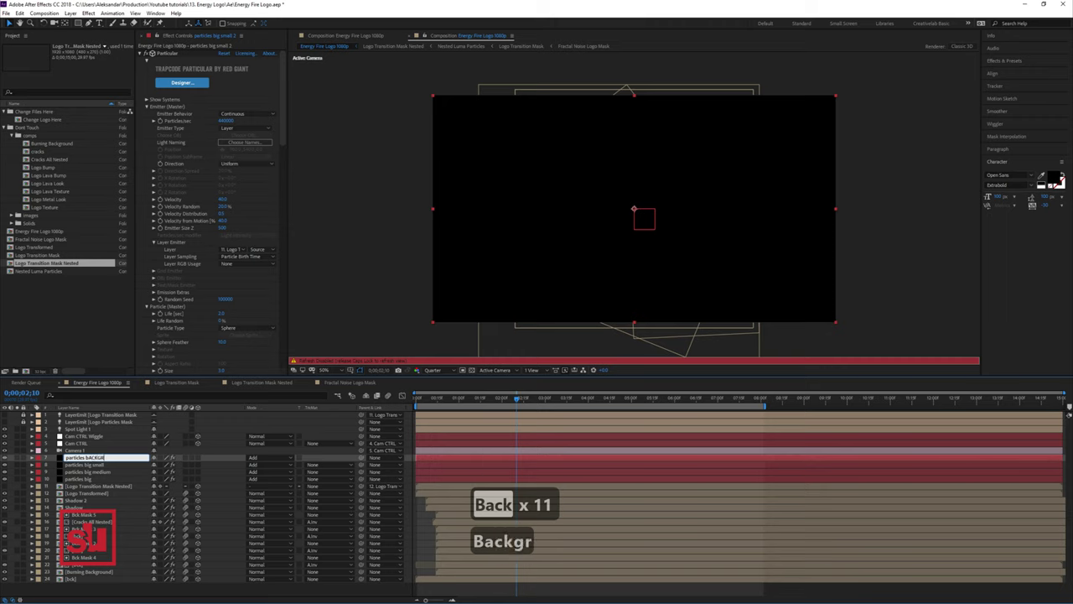
key("Return")
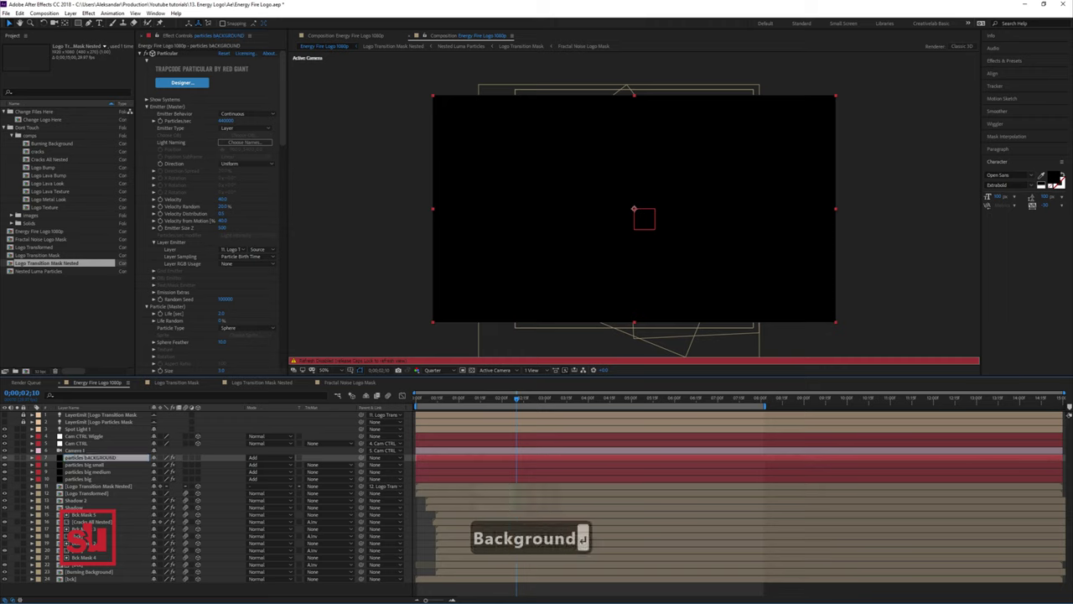
key("Caps_Lock")
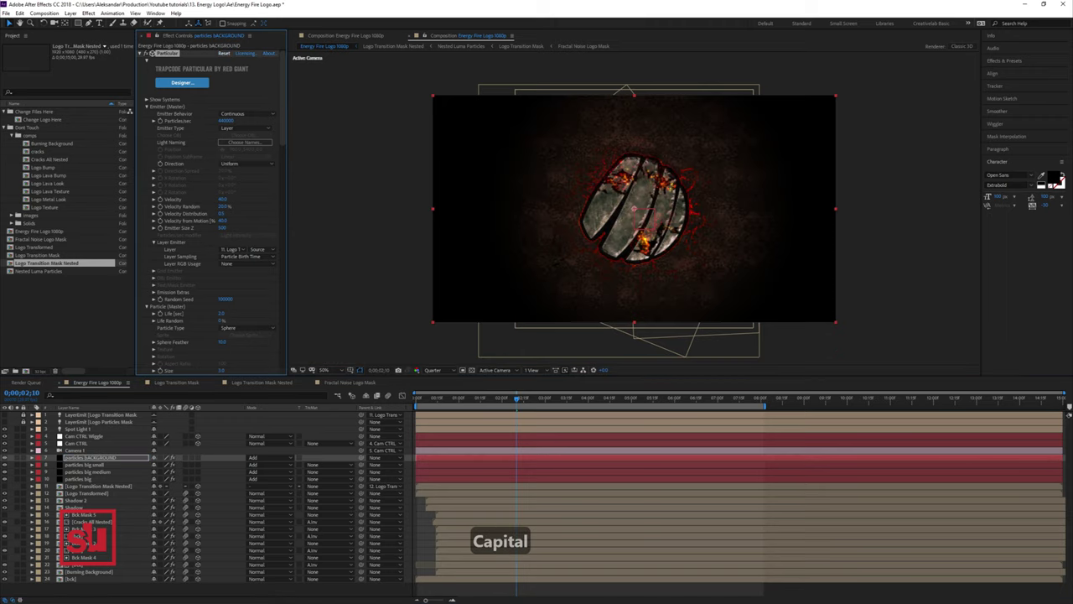
Step: Reset Particular on the background particles layer and delete its CC Vector Blur and Glow effects
left_click(140, 54)
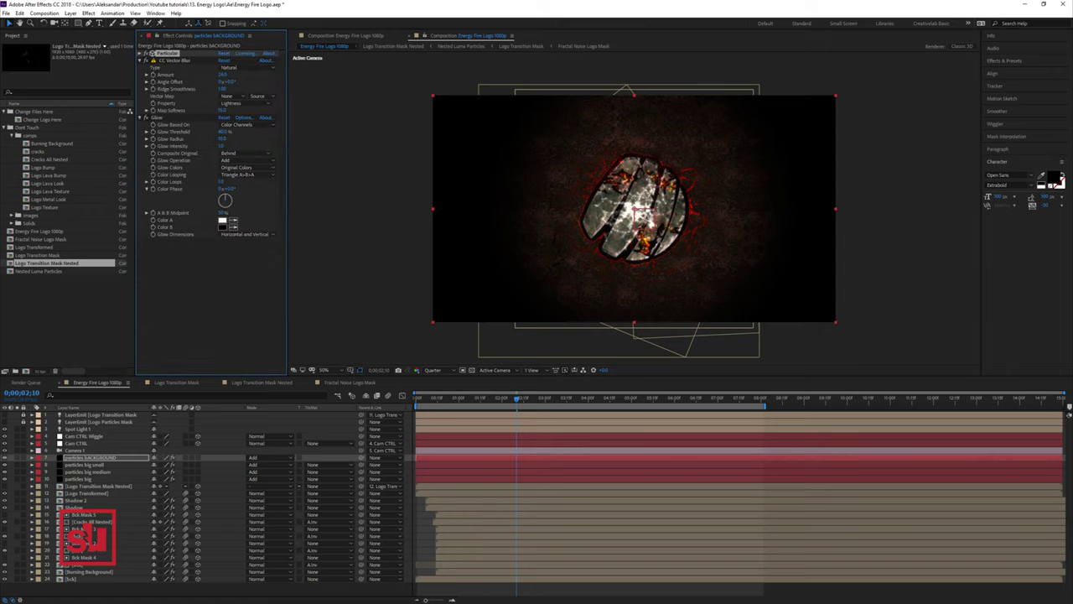
left_click(174, 60)
left_click(158, 117, "shift")
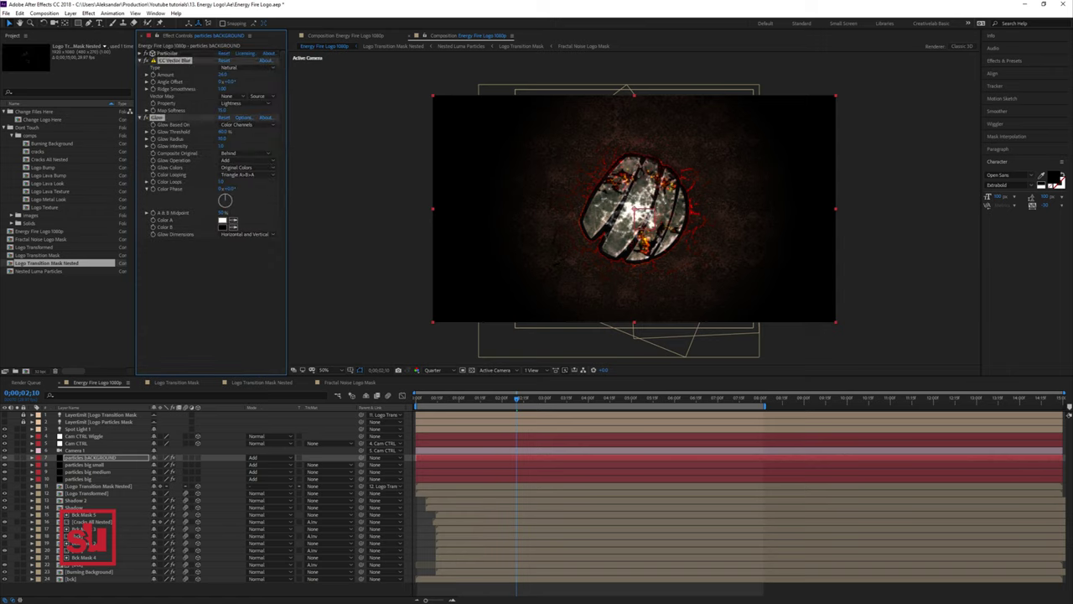
key("Delete")
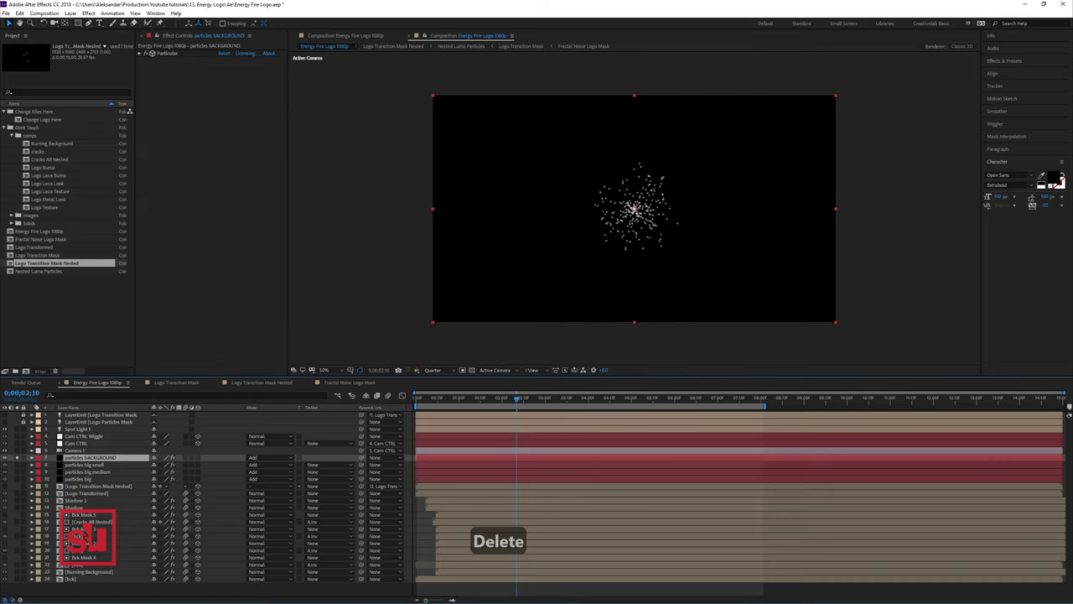
Step: Change the background emitter type to Box with XYZ Individual sizing and slightly reduce Emitter Size Z
left_click(148, 53)
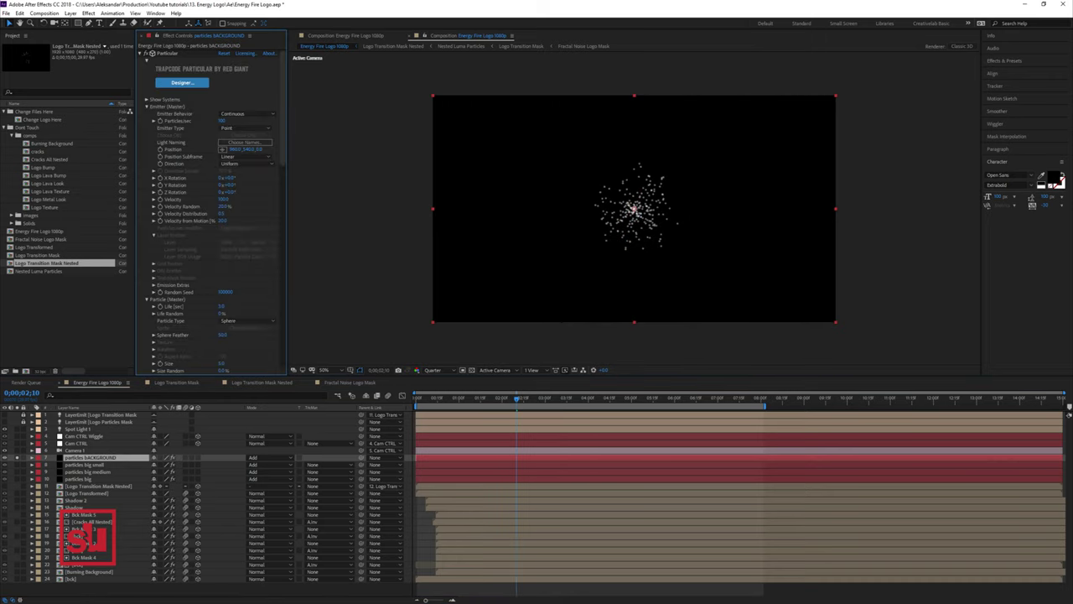
left_click(247, 127)
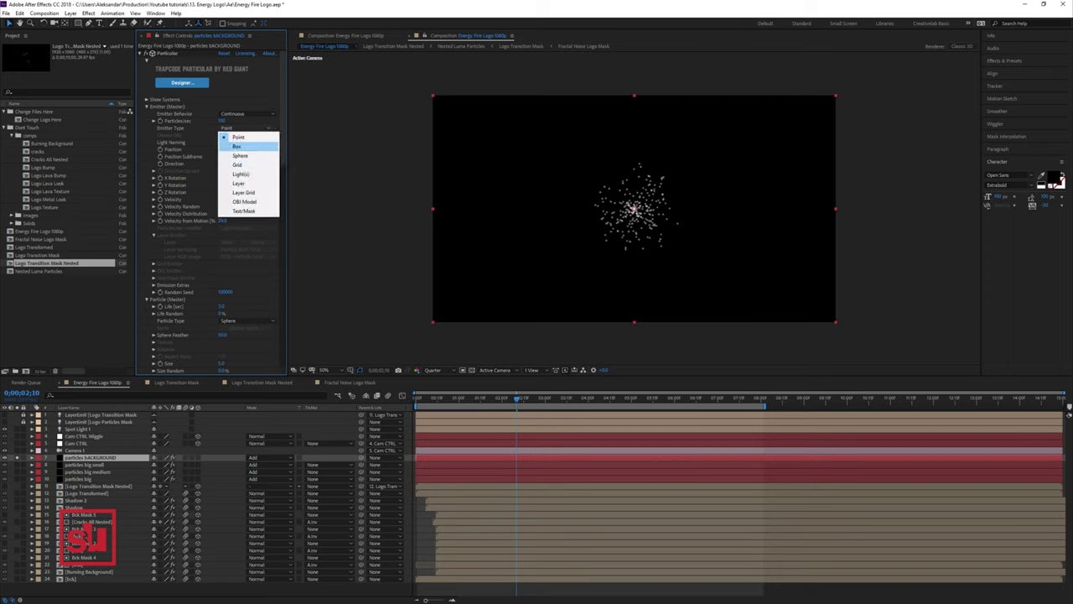
left_click(236, 146)
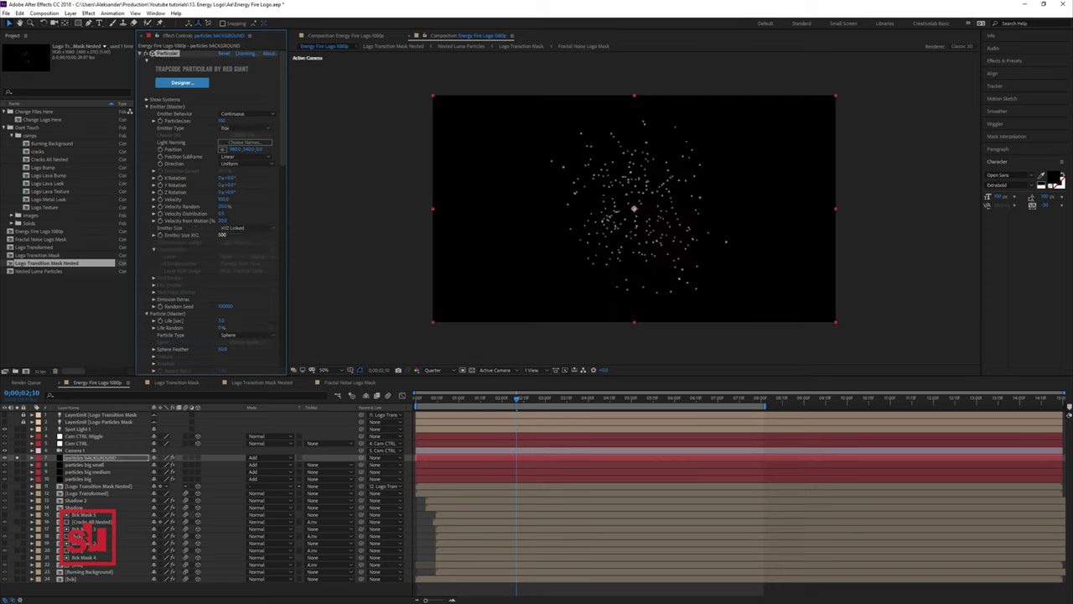
left_click(245, 227)
left_click(250, 243)
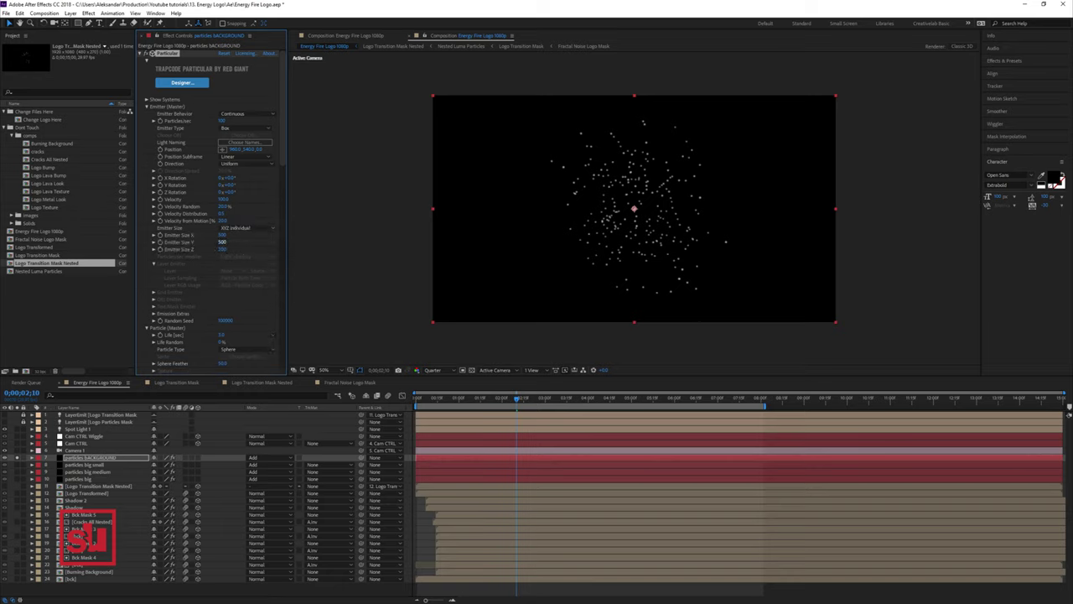
left_click_drag(222, 249, 212, 249)
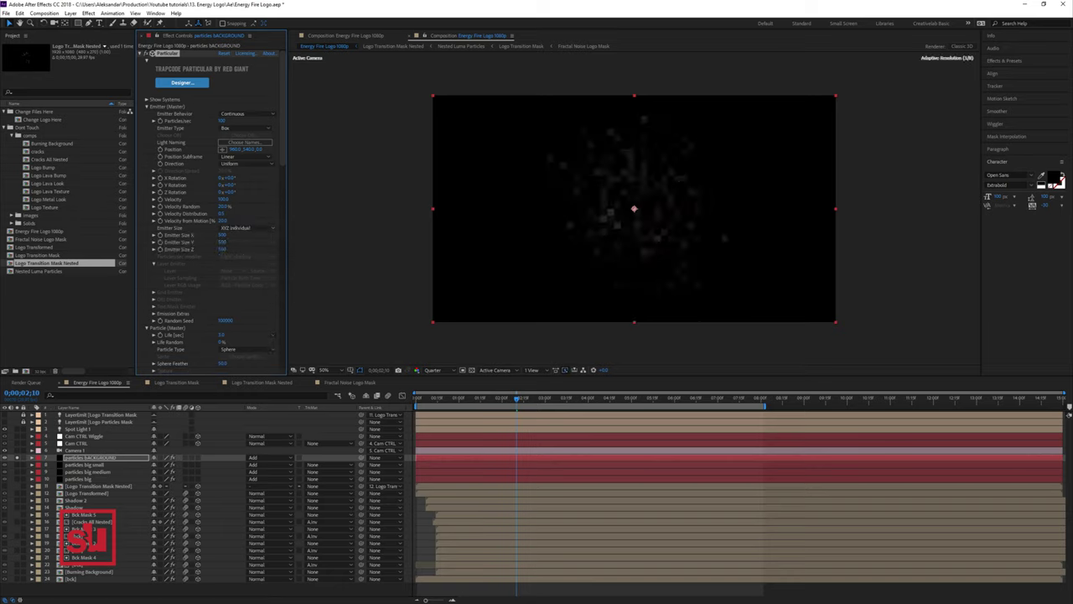
Step: Set the background emitter's Emitter Size X to 6000 and Emitter Size Y to 3000
left_click(222, 235)
type("3000")
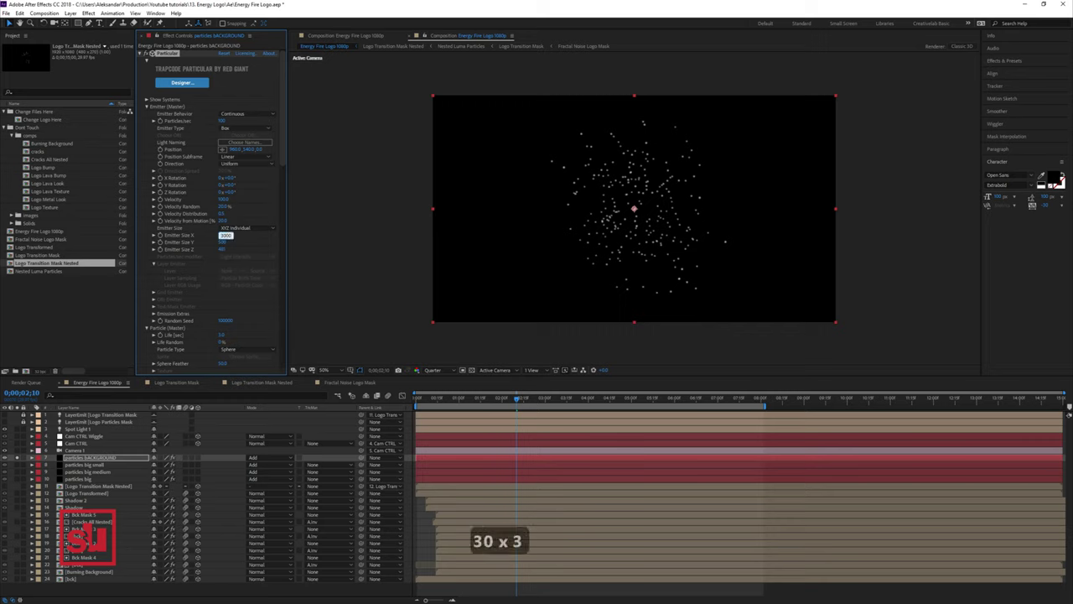
left_click_drag(226, 235, 220, 236)
type("60")
key("ctrl+a")
key("ctrl+c")
key("Tab")
key("ctrl+v")
type("3")
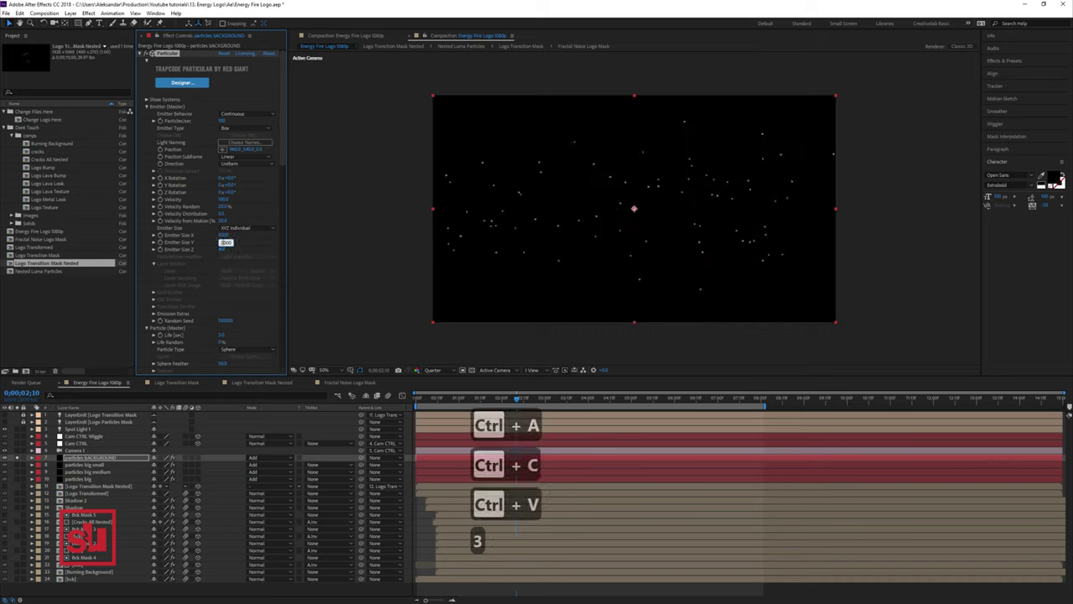
key("Return")
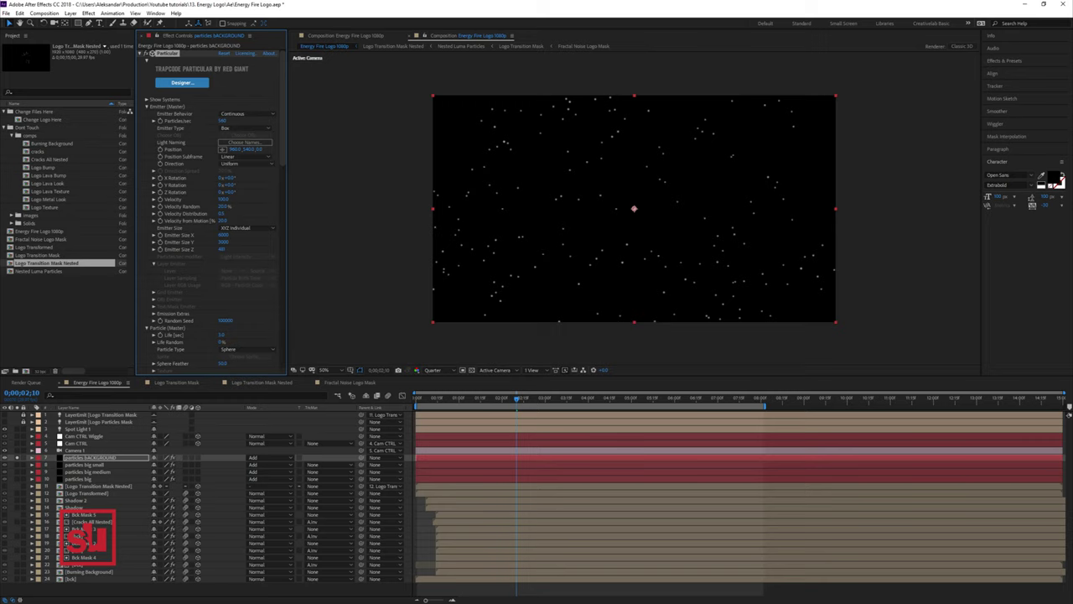
Step: Set the Pre Run in the background emitter's Emission Extras to 40%
left_click(154, 313)
left_click(222, 320)
type("40")
key("Return")
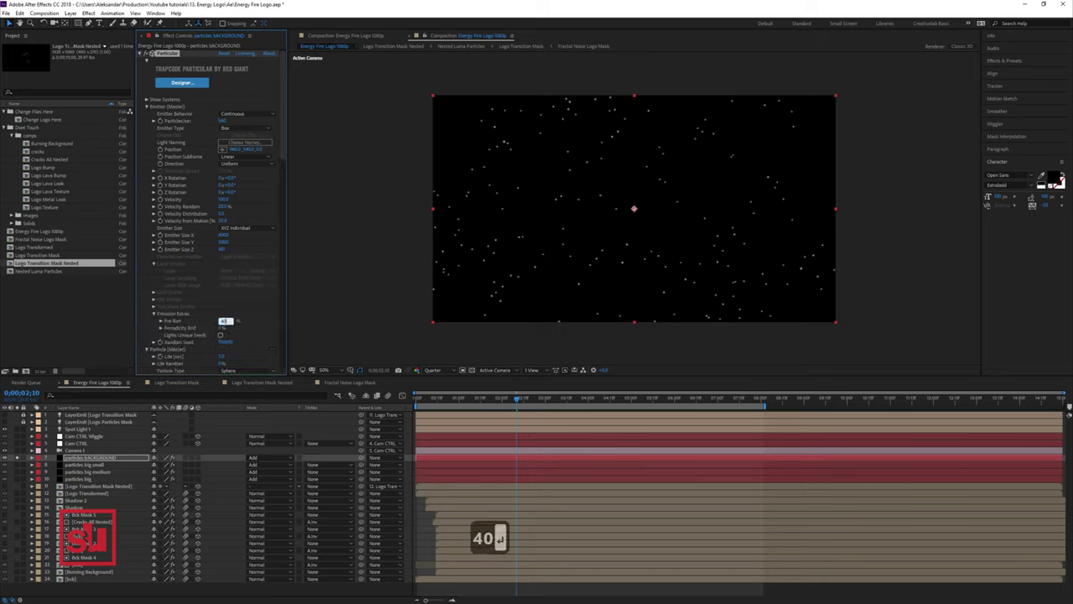
Step: Apply the quick-rise, slow-fall preset curve to the background particles' Size over Life and Opacity over Life
scroll(211, 210, "down", 5)
left_click(268, 305)
left_click(268, 333)
scroll(226, 315, "down", 4)
left_click(154, 314)
scroll(159, 312, "down", 4)
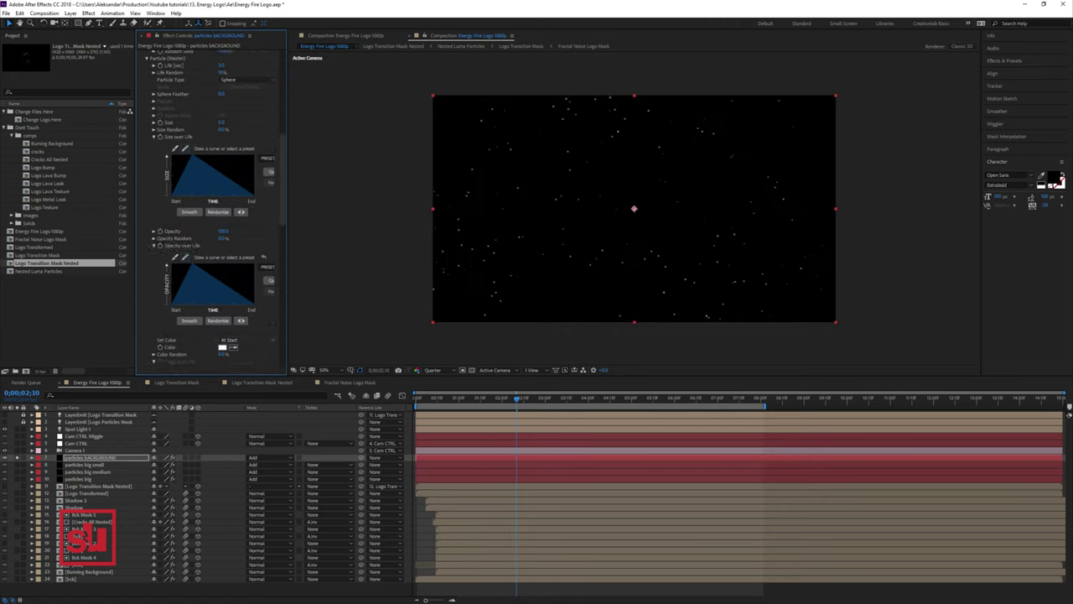
Step: Set the background particles' color to Over Life and rearrange the color ramp to run from yellow to red
left_click(247, 340)
left_click(239, 355)
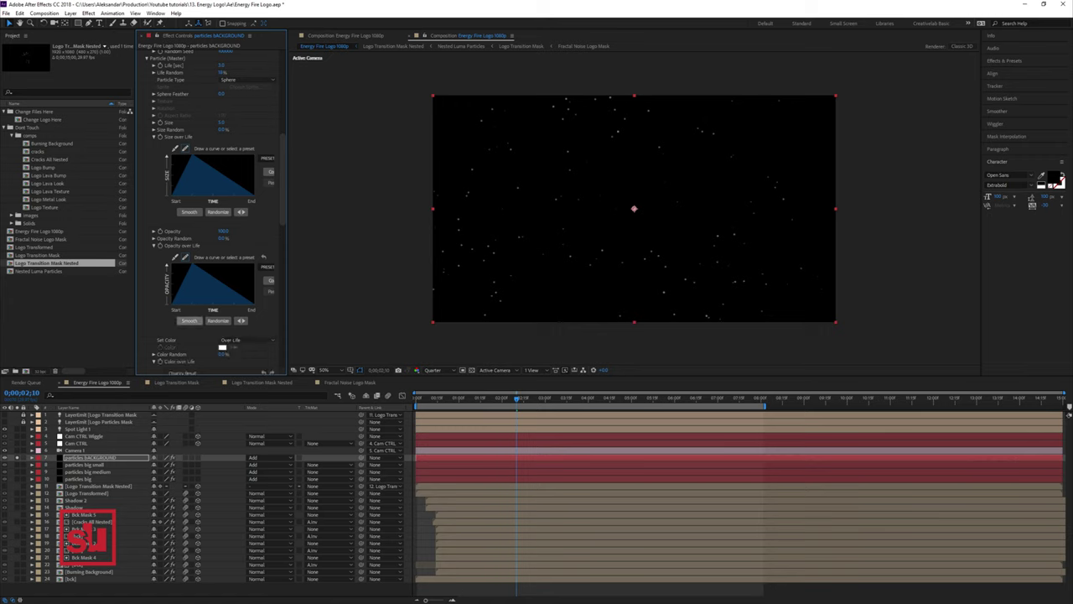
scroll(211, 210, "down", 3)
left_click_drag(211, 288, 252, 305)
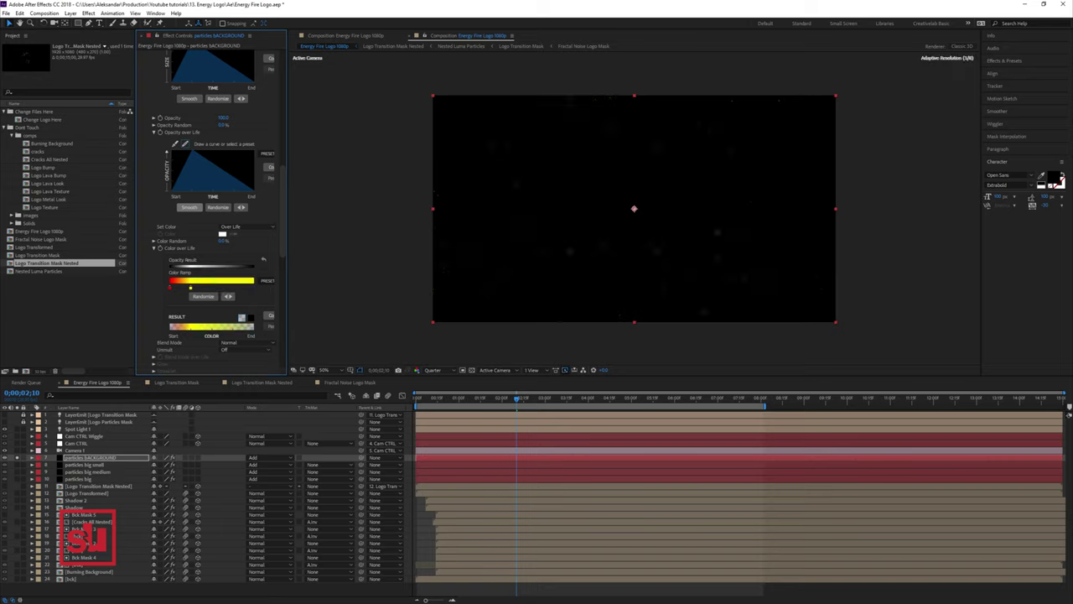
mouse_move(170, 288)
left_mouse_down()
mouse_move(248, 287)
mouse_move(174, 288)
left_mouse_up()
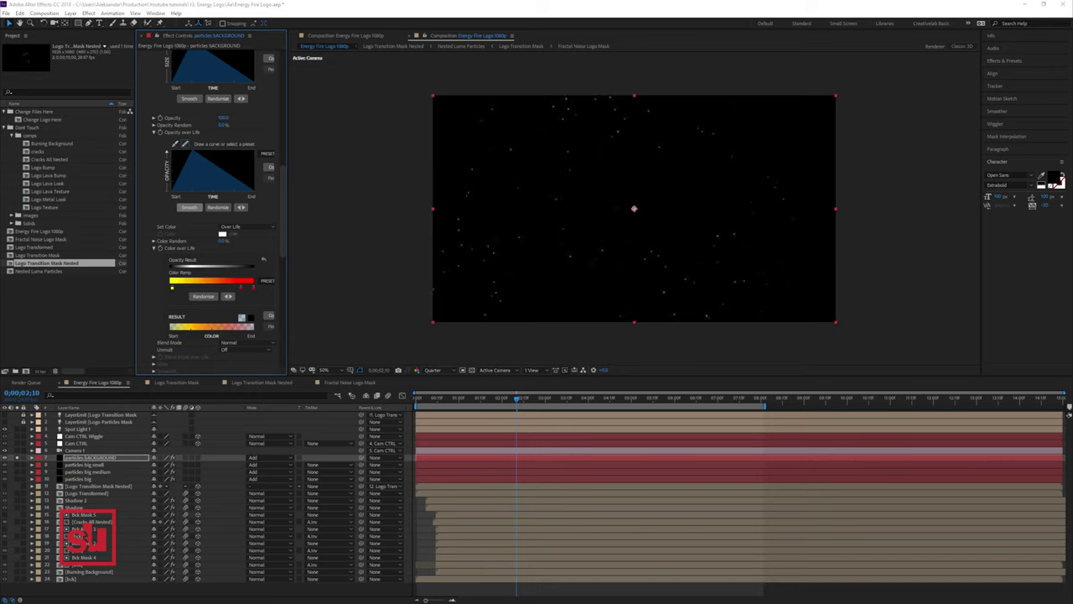
Step: Add black stops between and after the colors of the background particles' color ramp, with an orange stop between yellow and red
double_click(241, 287)
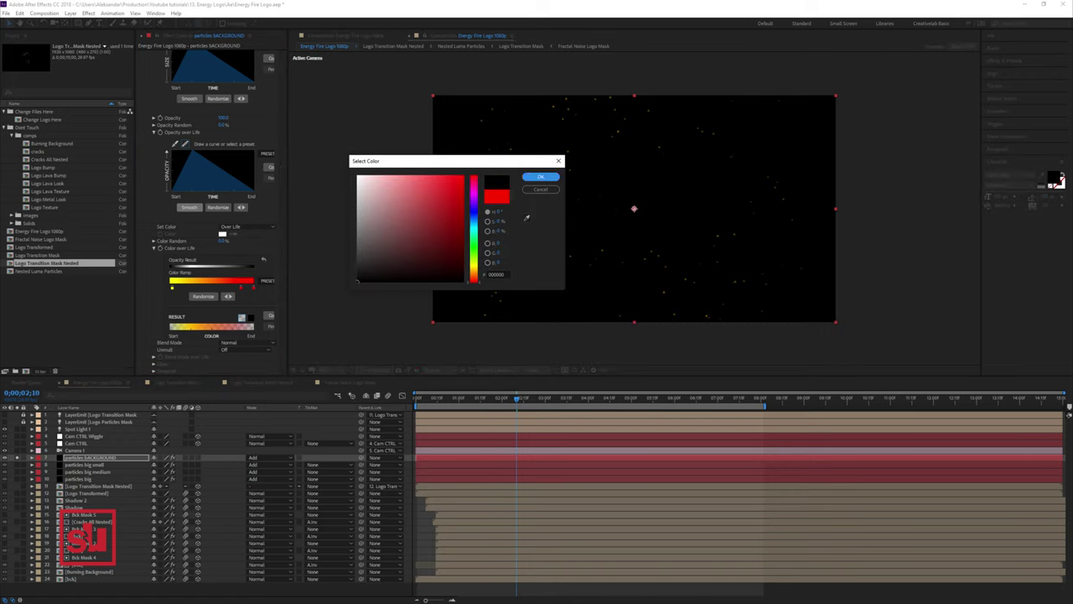
left_click(541, 177)
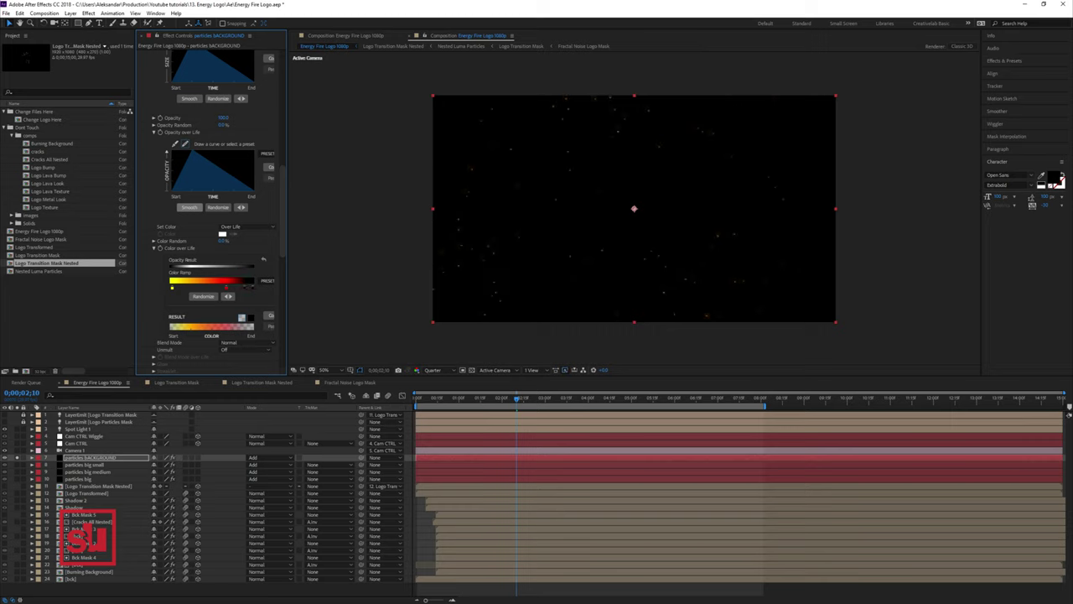
left_click_drag(251, 288, 216, 288)
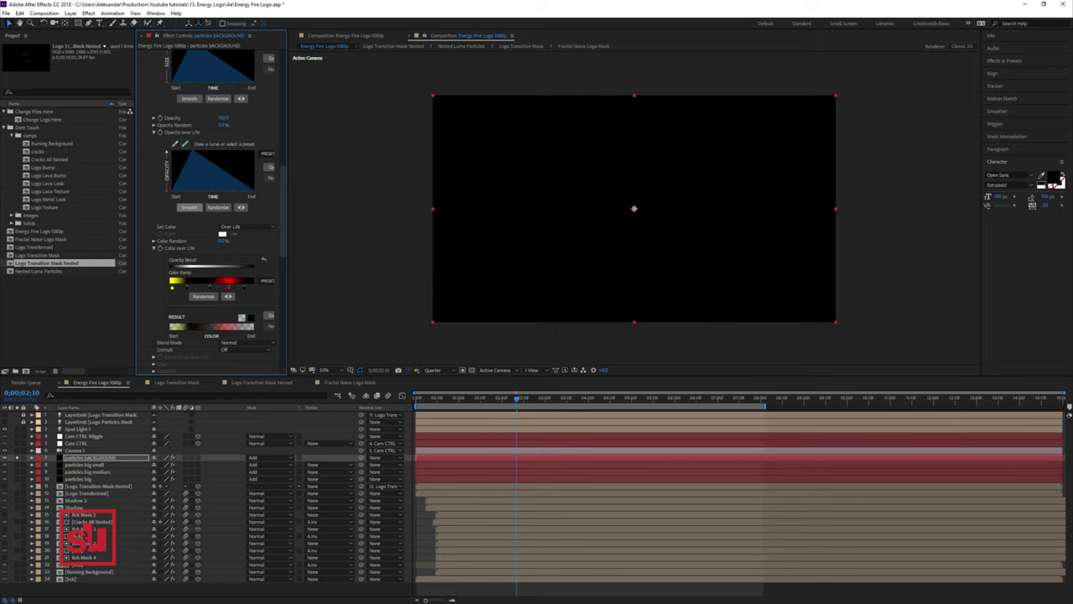
double_click(202, 287)
left_click(541, 175)
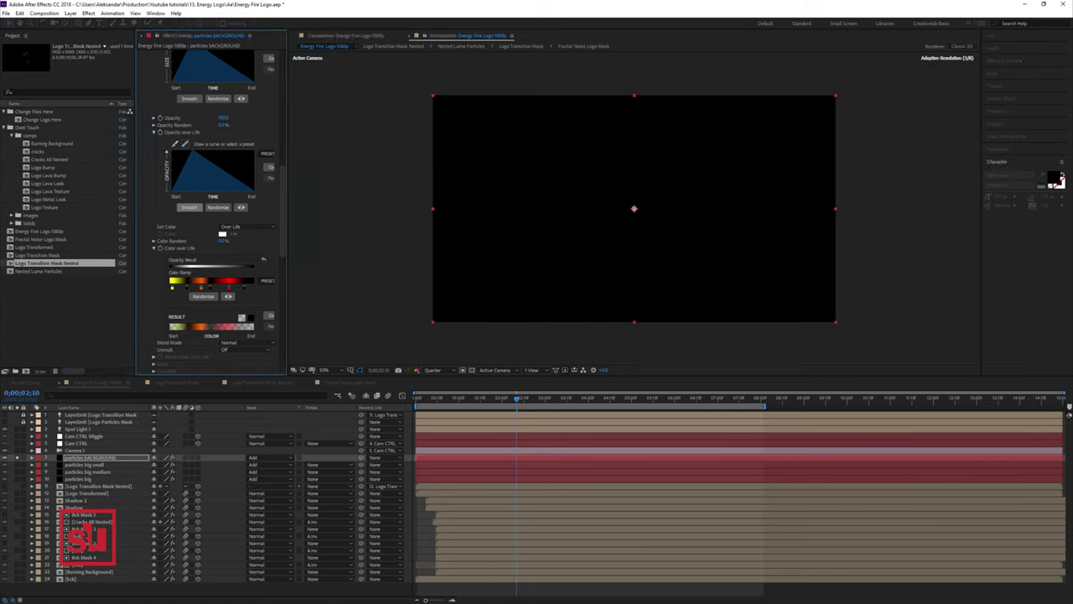
Step: Set the background particles' Blend Mode to Add
scroll(210, 299, "down", 1)
left_click(246, 305)
left_click(251, 323)
Step: Raise Affect Position in the Air physics Turbulence Field of the background particles
scroll(209, 210, "down", 6)
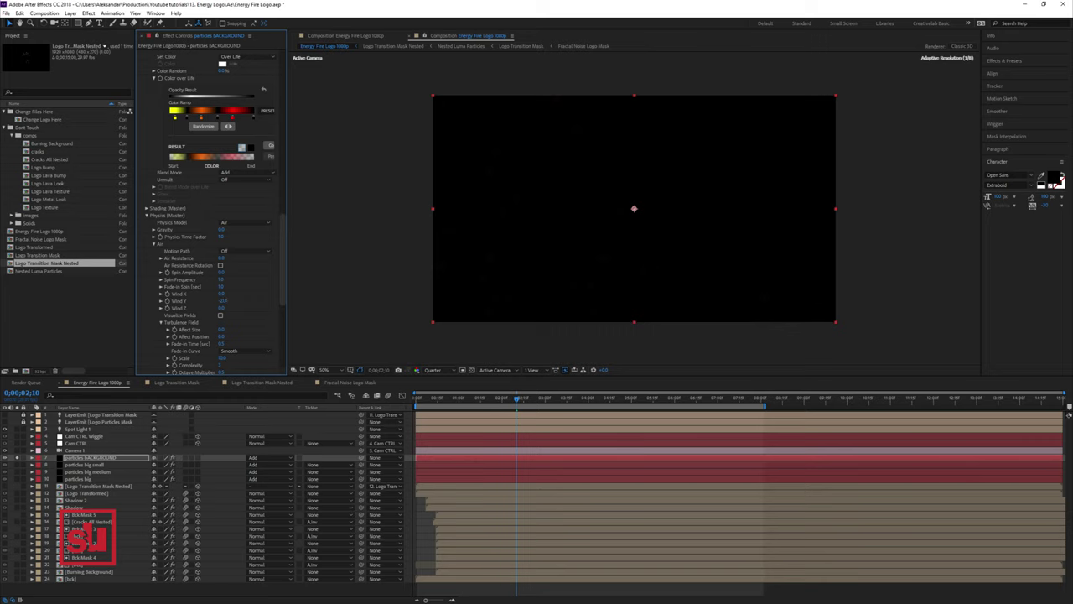
scroll(216, 213, "down", 2)
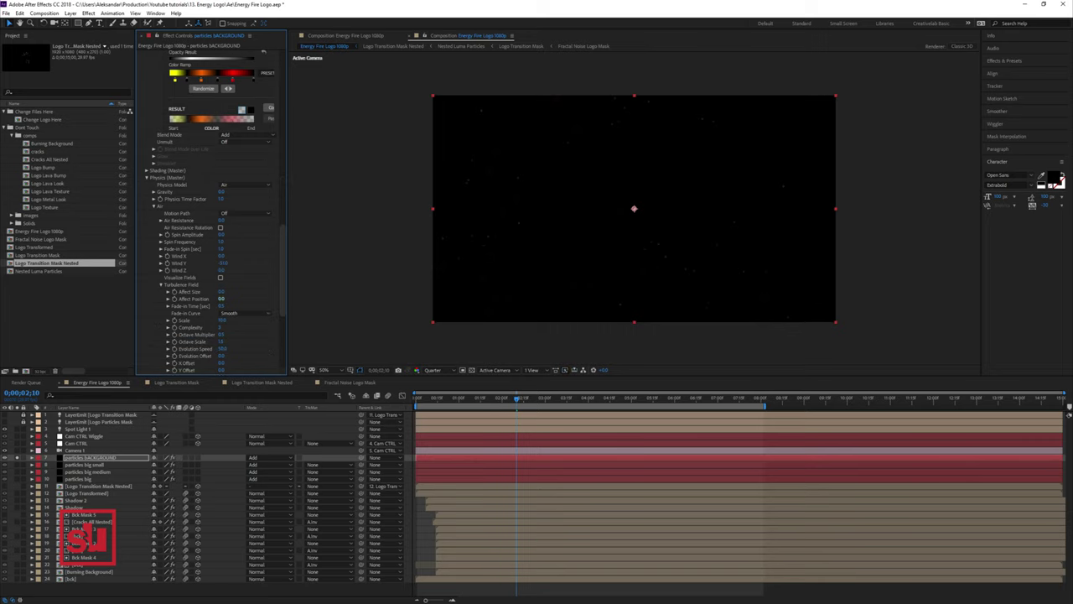
left_click_drag(221, 298, 251, 299)
scroll(210, 210, "up", 15)
scroll(210, 209, "up", 5)
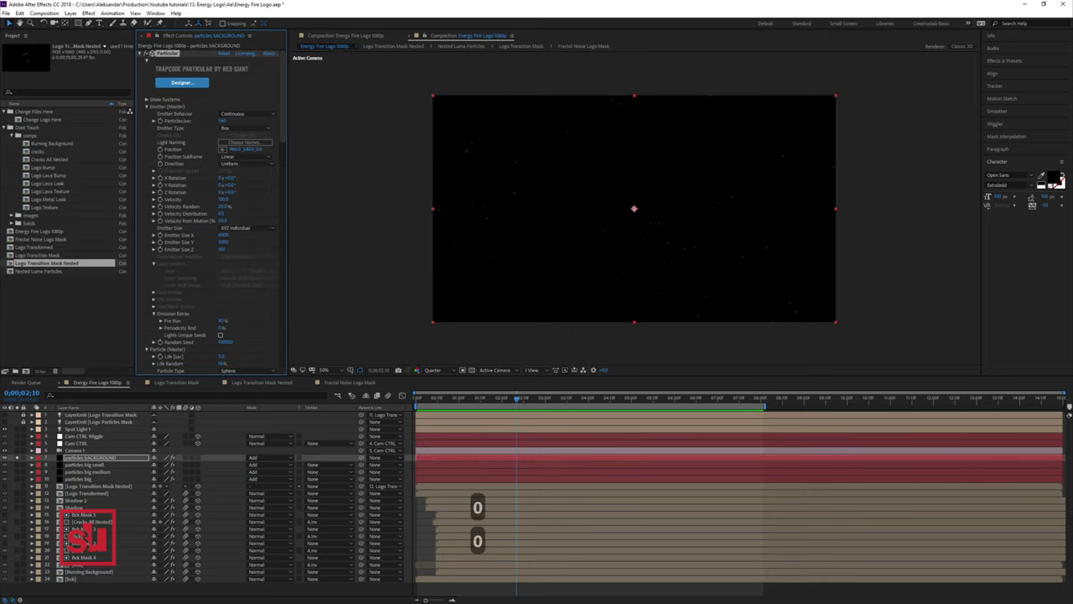
Step: Add a Glow effect to the background particles, raise its Glow Threshold to about 79% and preview the animation
left_click(142, 53)
right_click(159, 79)
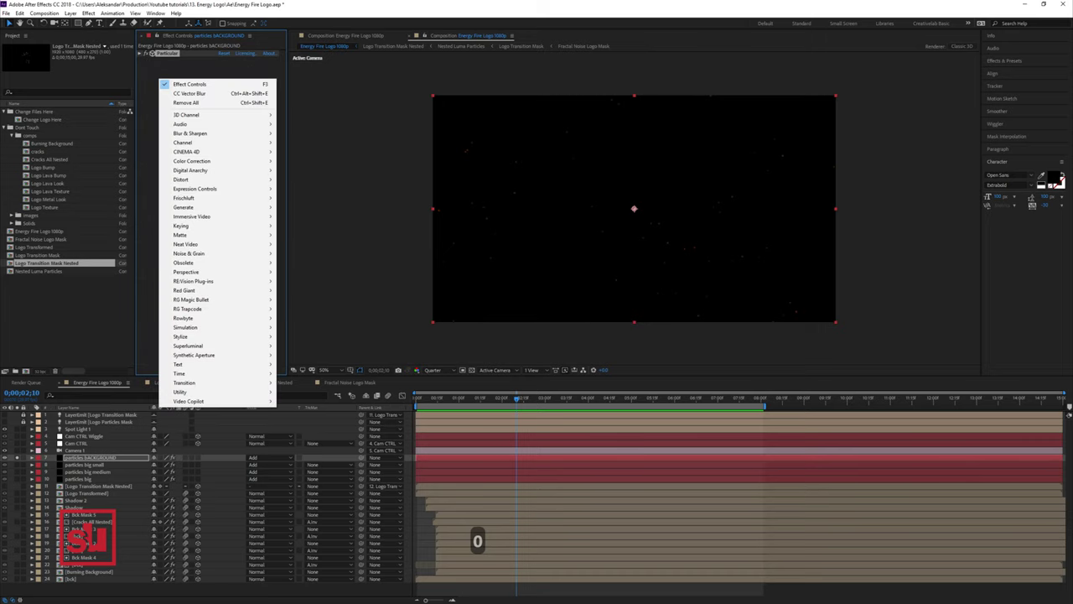
mouse_move(209, 336)
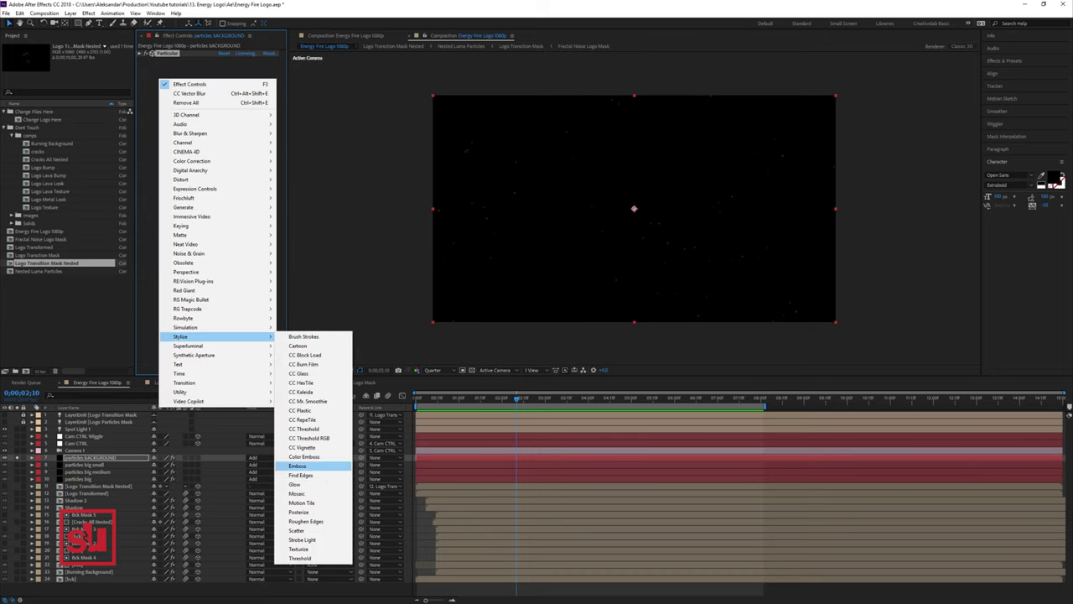
left_click(298, 485)
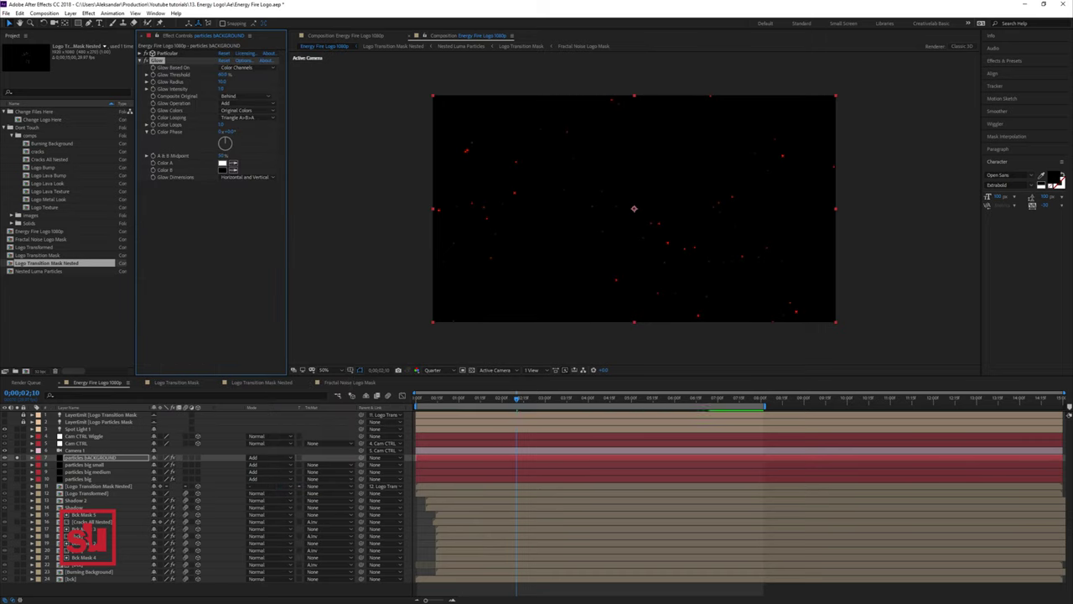
left_click_drag(224, 75, 218, 75)
key("KP_0")
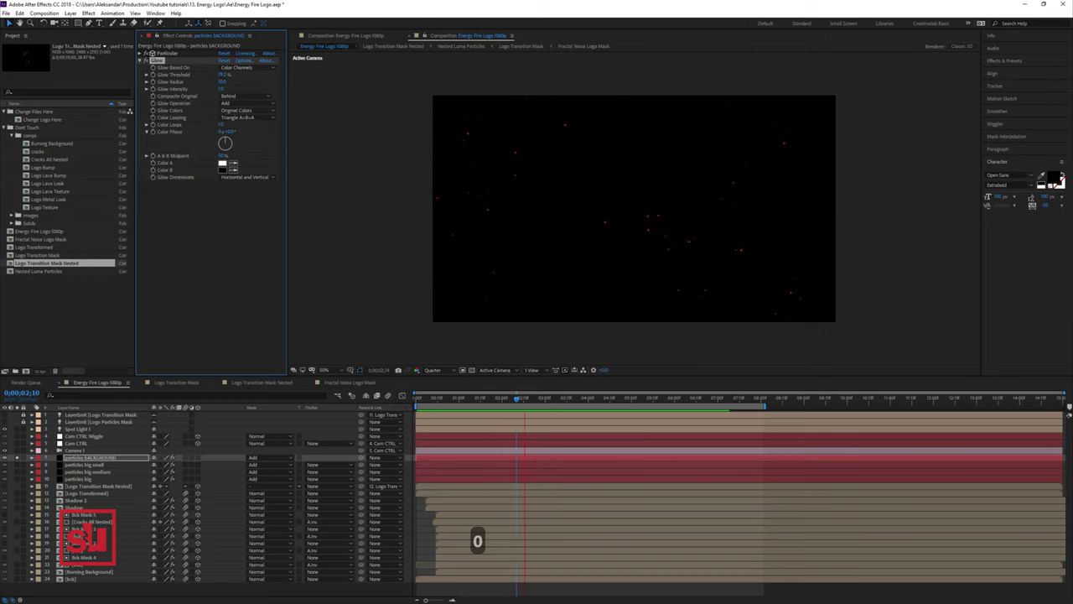
key("KP_0")
key("KP_0")
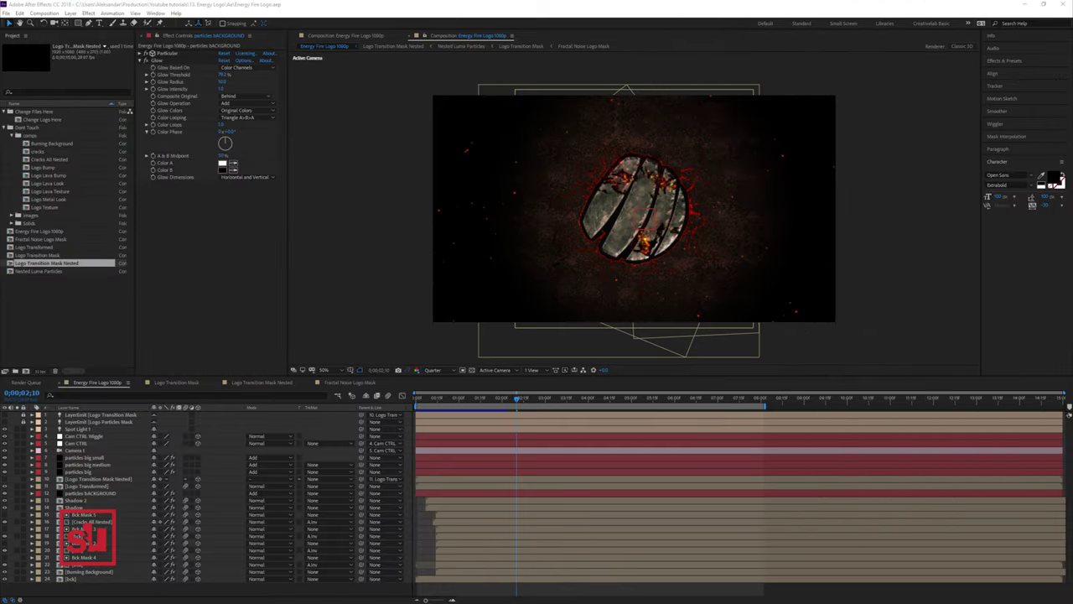
Step: Move the loose compositions from Fractal Noise Logo Mask through Nested Luma Particles into the comps folder
left_click(42, 239)
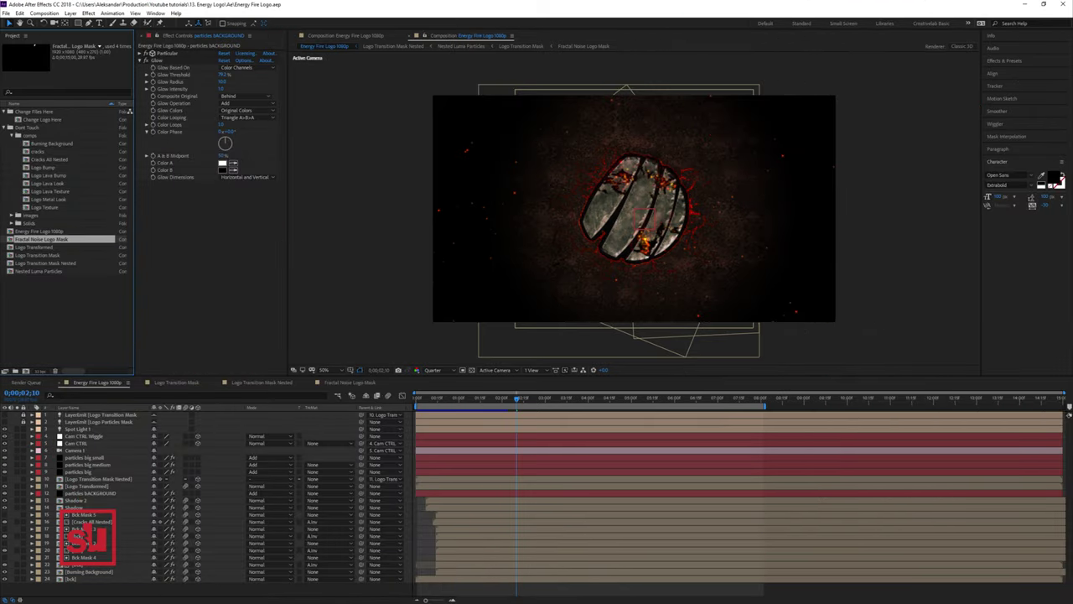
left_click(42, 270, "shift")
left_click_drag(42, 271, 29, 135)
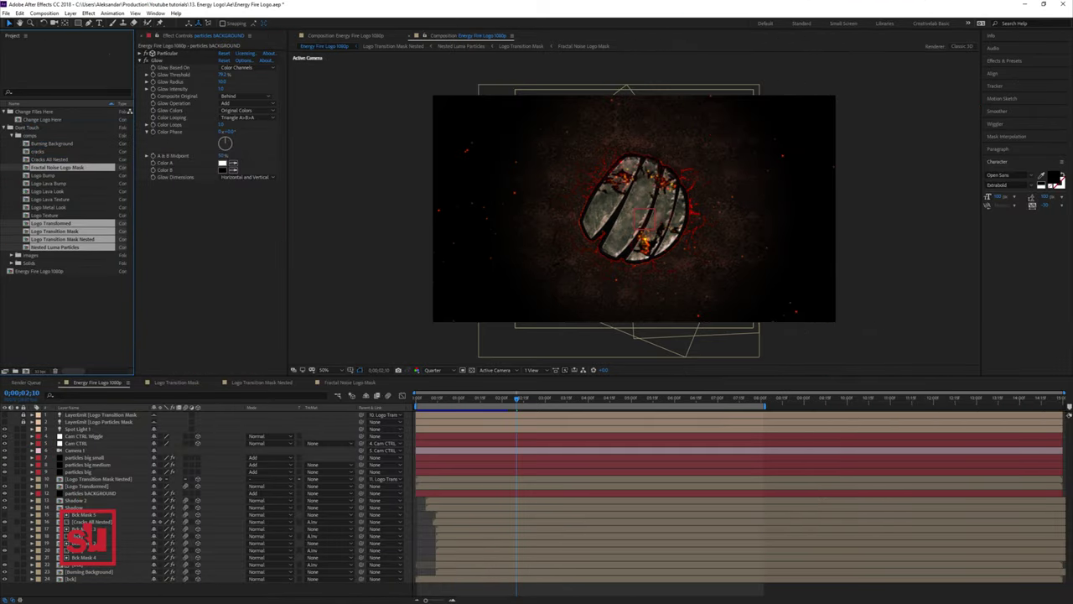
Step: Open the Logo Transformed composition, close the unneeded composition timelines and open the nested Logo Metal Look composition
double_click(635, 207)
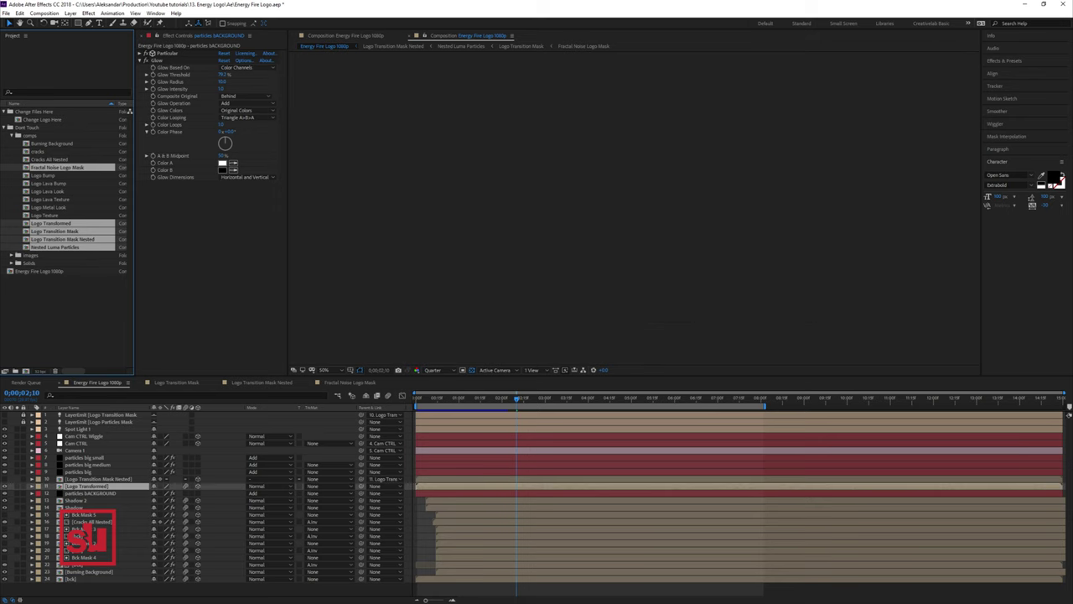
left_click(140, 382)
left_click(140, 382)
left_click(140, 383)
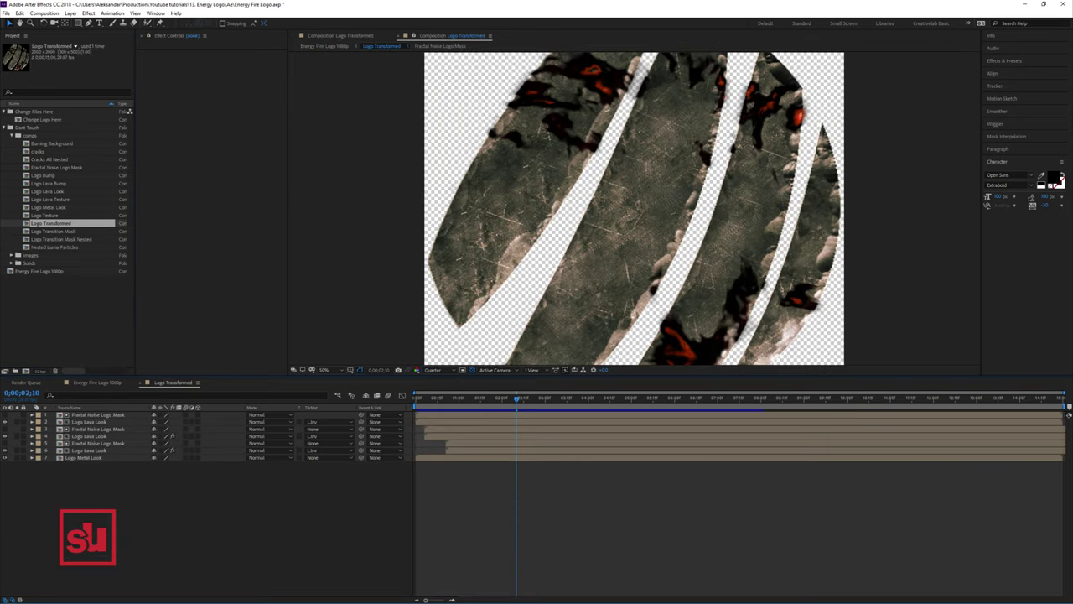
double_click(84, 457)
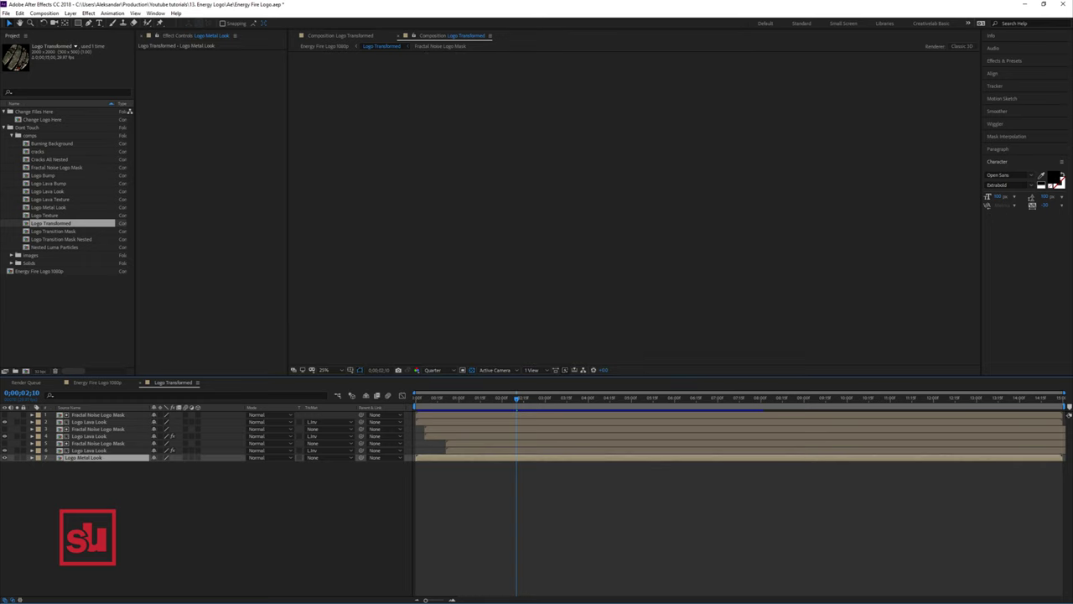
Step: Show only Point Light 2 of the three lights, bring its Z position closer to the logo and raise its Intensity
left_click(79, 450, "shift")
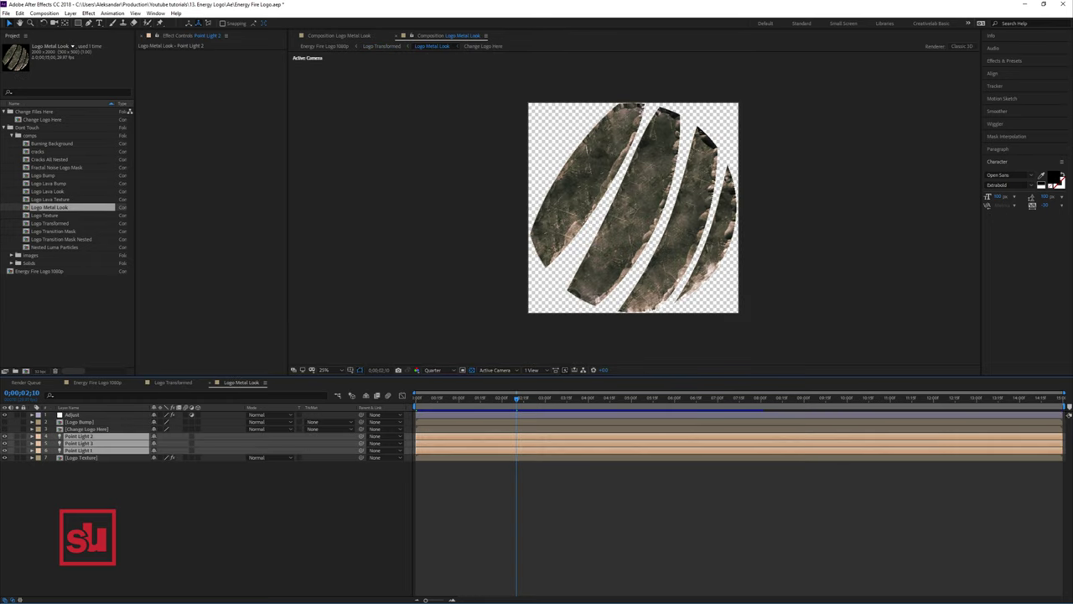
key("F2")
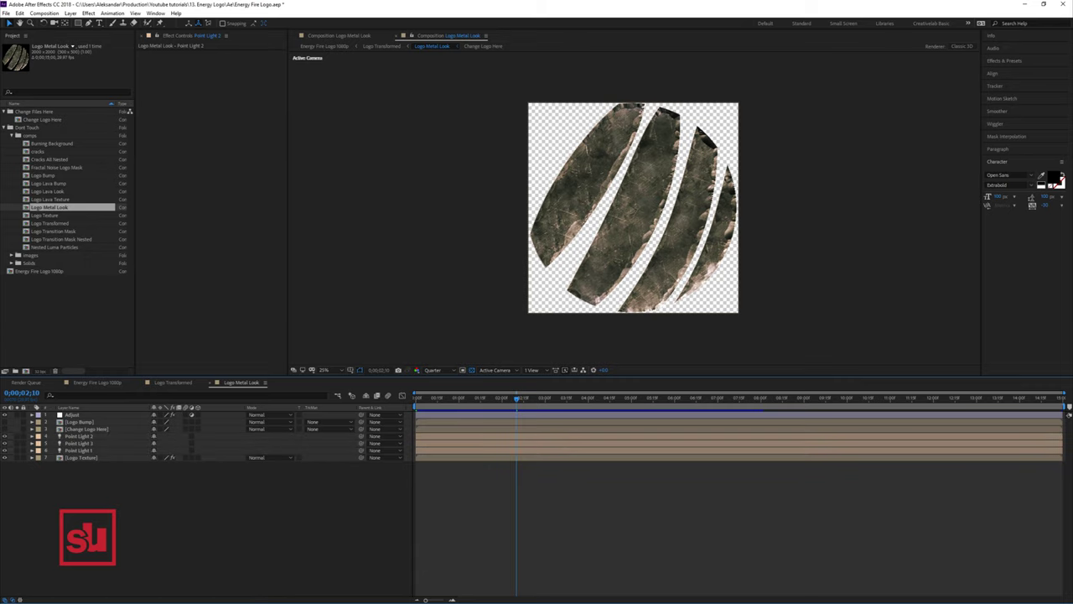
left_click(79, 436)
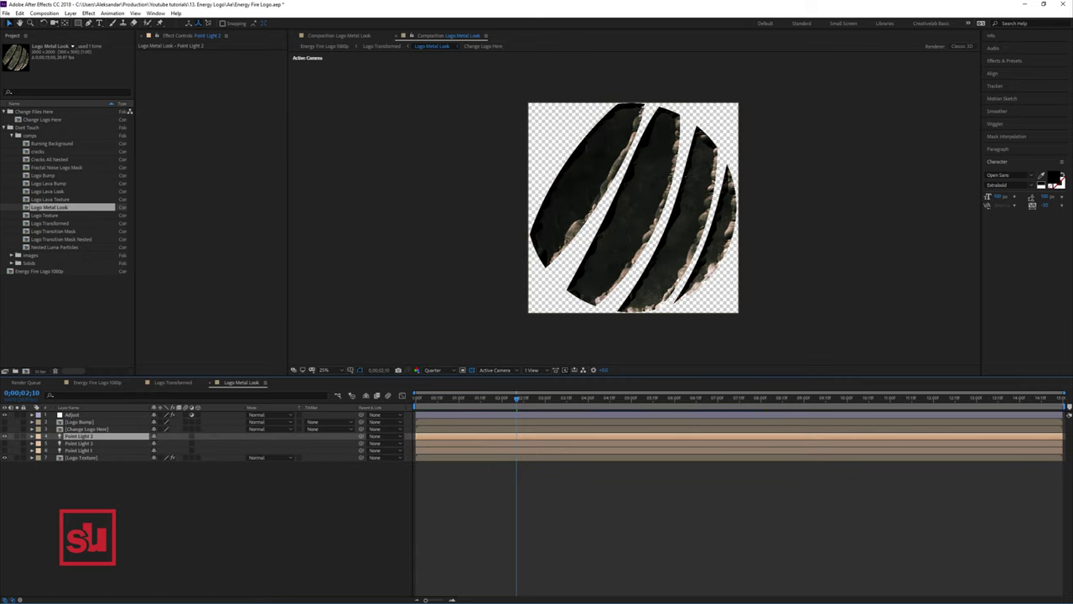
key("t")
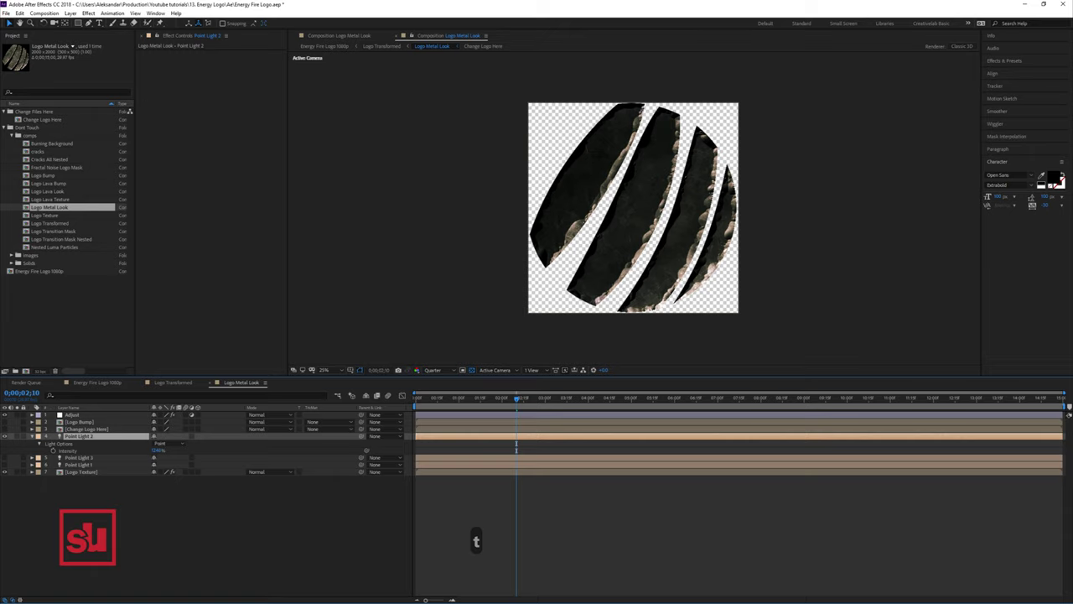
key("shift+p")
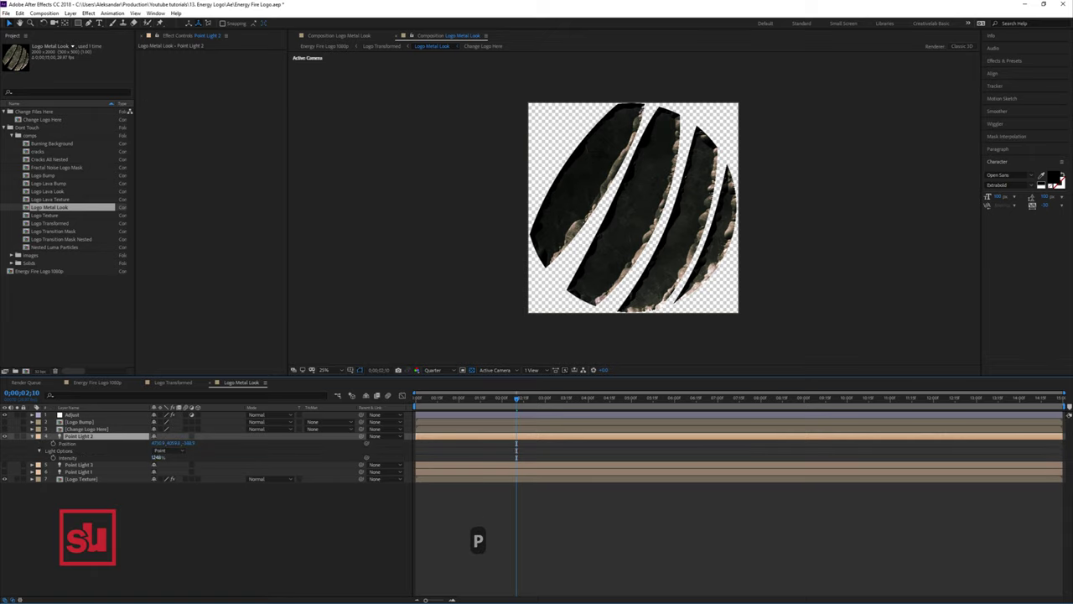
left_click_drag(156, 458, 226, 443)
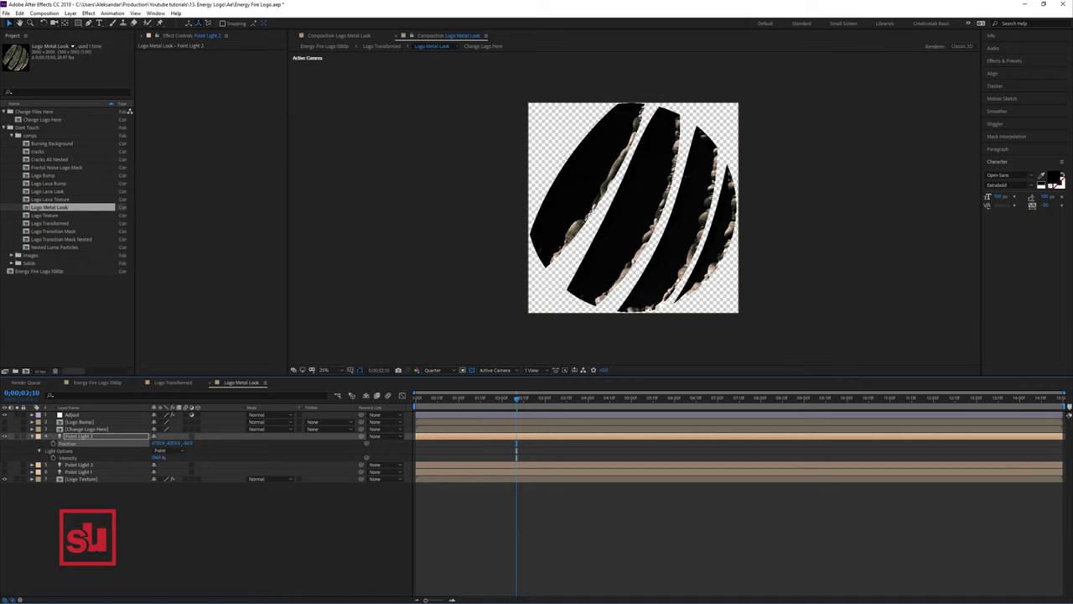
left_click_drag(157, 458, 211, 458)
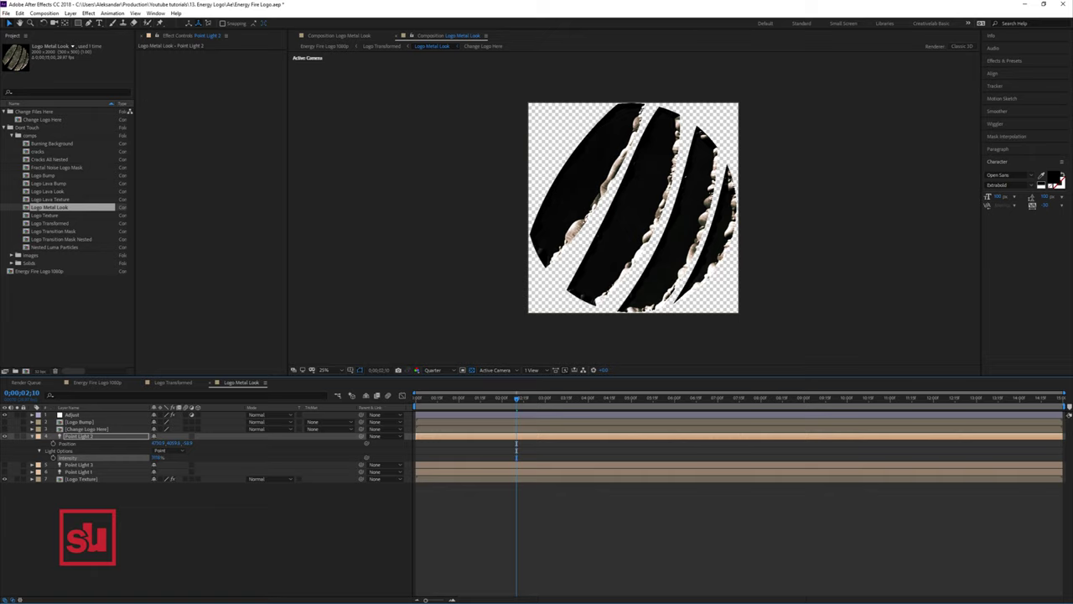
Step: Turn Point Light 3 back on, raise its Intensity and adjust its Z position
left_click(91, 465)
key("t")
key("shift+p")
left_click(5, 465)
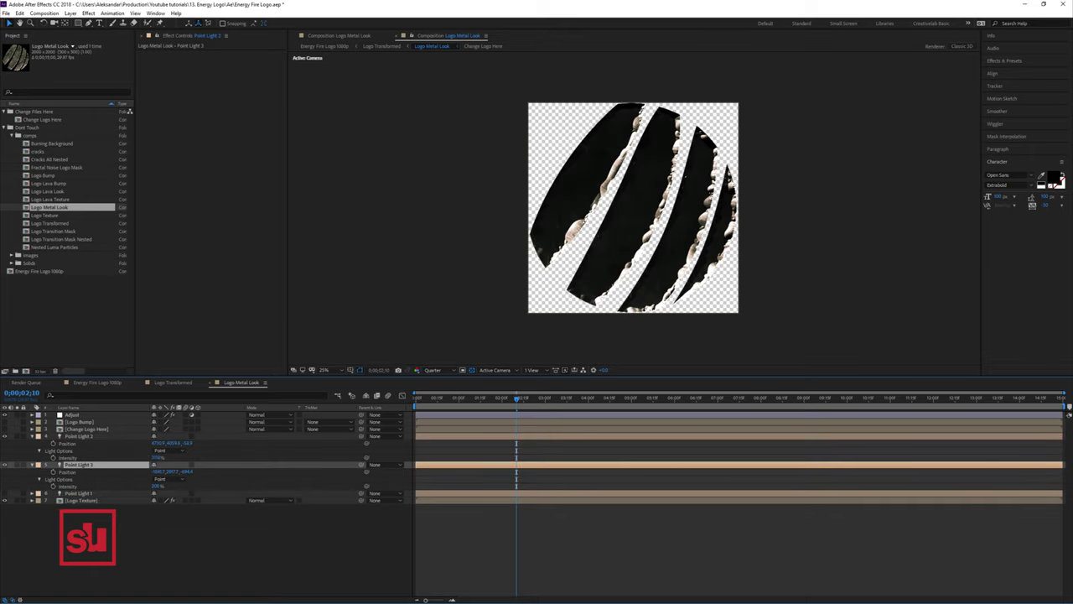
left_click_drag(157, 486, 286, 472)
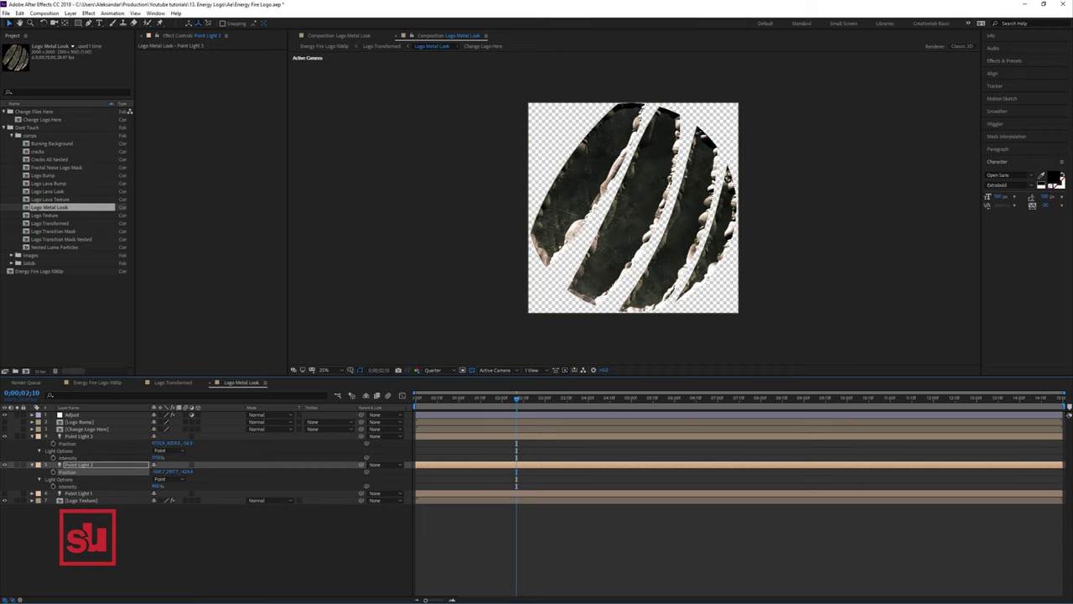
Step: Turn Point Light 1 back on, reveal its Position and Intensity, and adjust its Intensity
left_click(79, 493)
key("t")
key("shift+p")
left_click(5, 493)
mouse_move(157, 515)
left_mouse_down()
mouse_move(58, 514)
mouse_move(157, 514)
left_mouse_up()
Step: Open the bck composition from the Energy Fire Logo 1080p composition and replace ground Texture 2.png with ice2.png
left_click(97, 383)
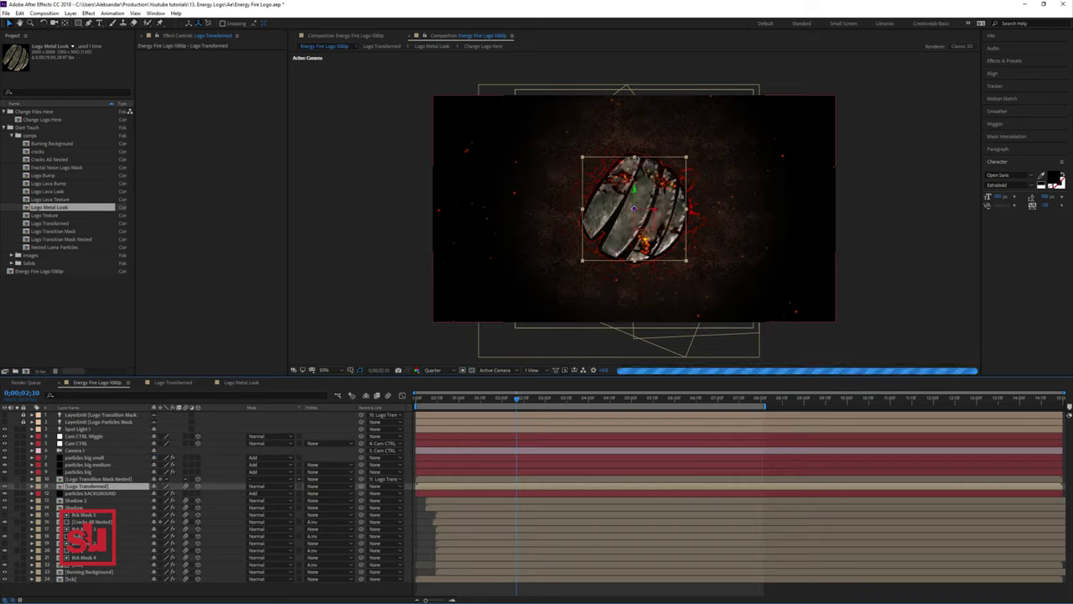
scroll(635, 209, "up", 1)
double_click(77, 536)
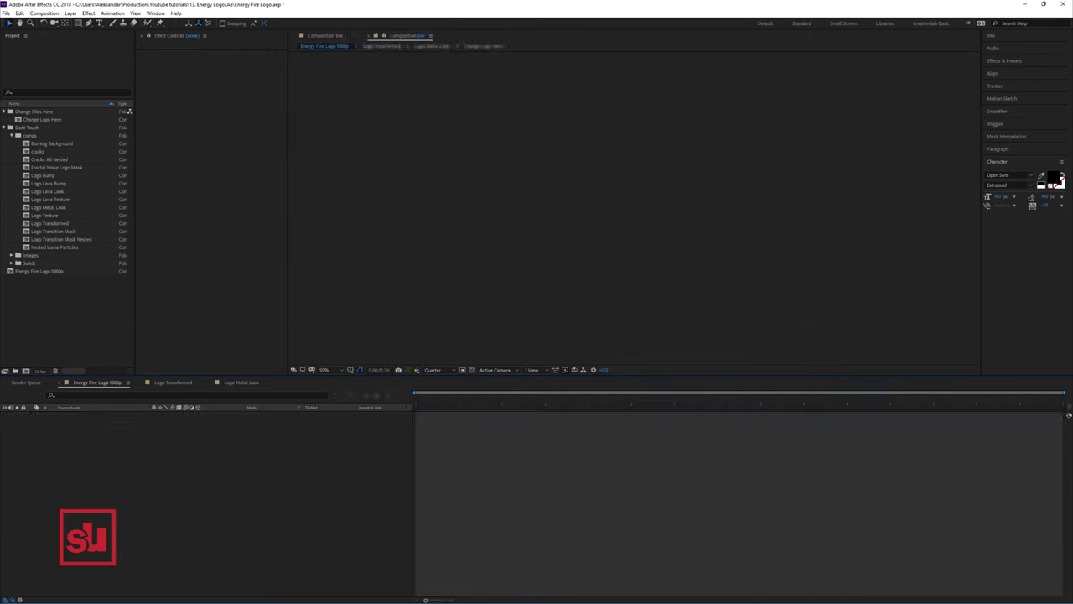
left_click(89, 416)
key("comma")
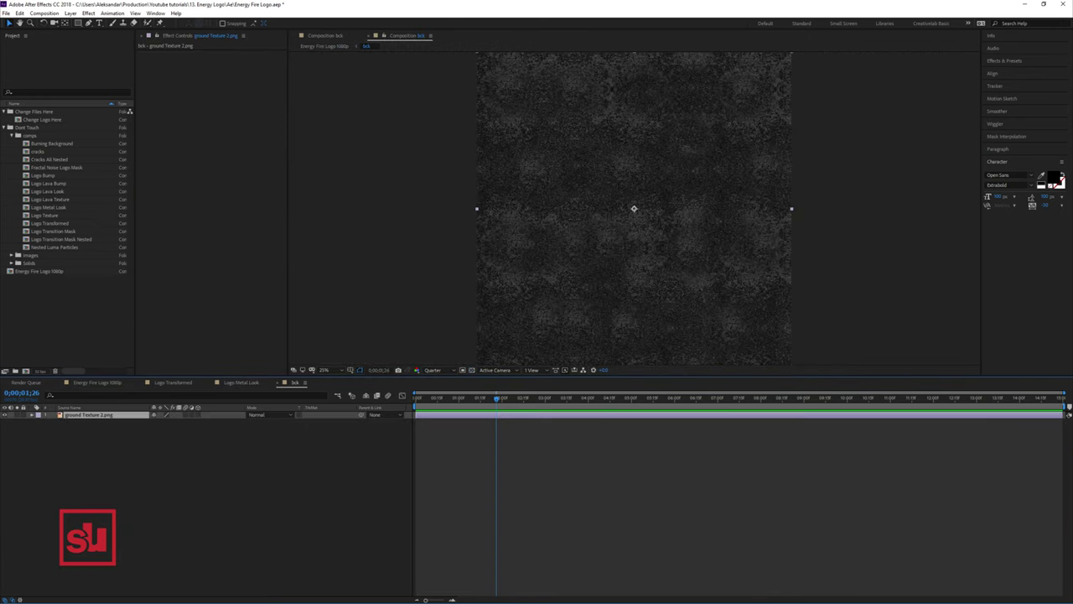
left_click(12, 255)
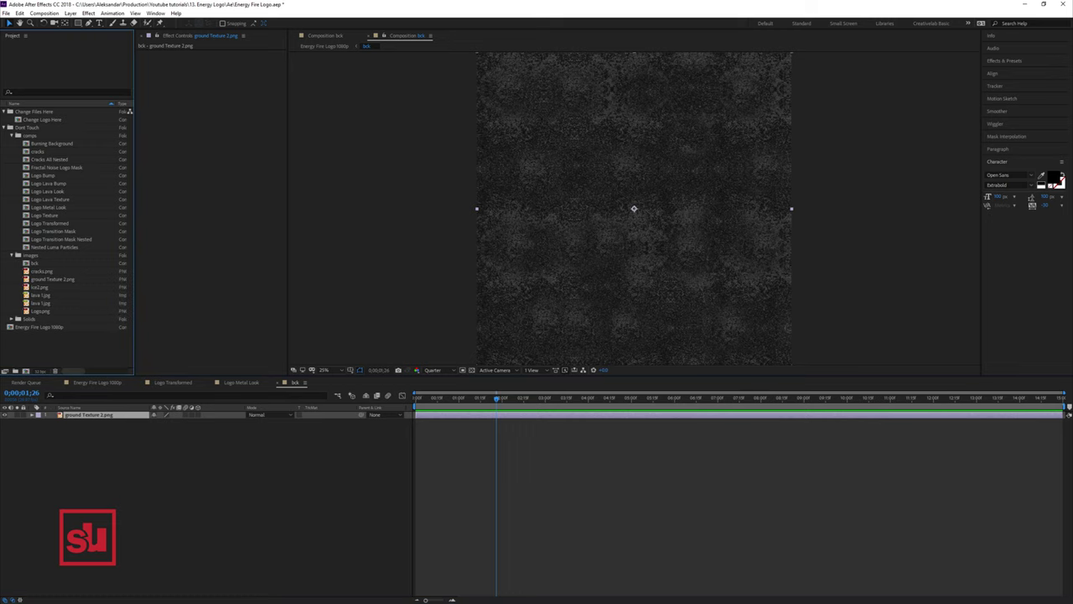
left_click_drag(41, 287, 88, 415)
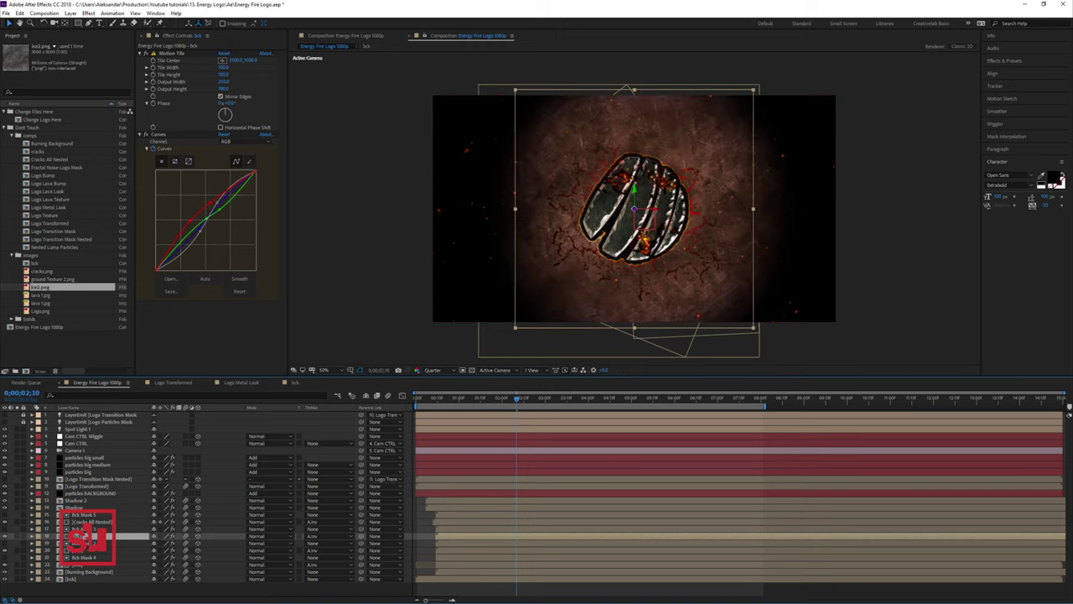
Step: Reset the bck layer's Curves effect and bend the RGB curve down in the shadows to darken the background texture
left_click(146, 134)
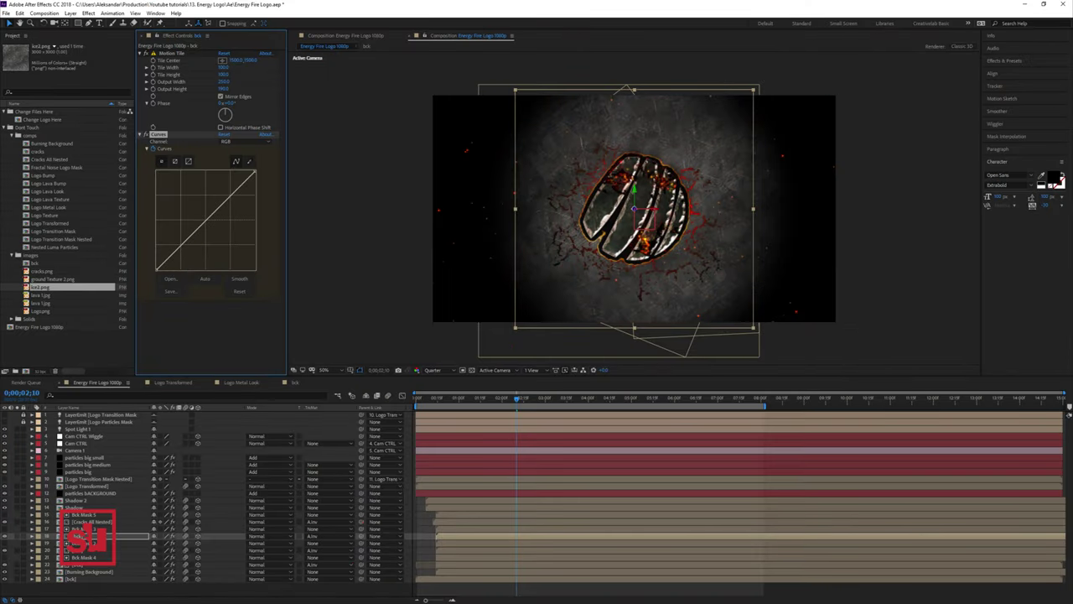
left_click_drag(230, 195, 235, 195)
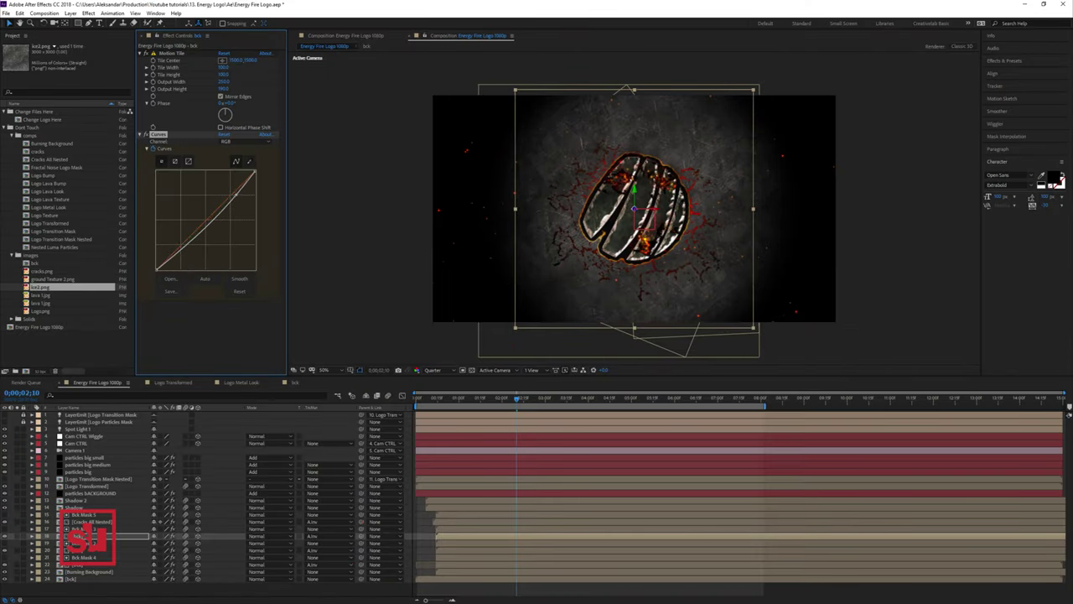
left_click_drag(200, 233, 202, 246)
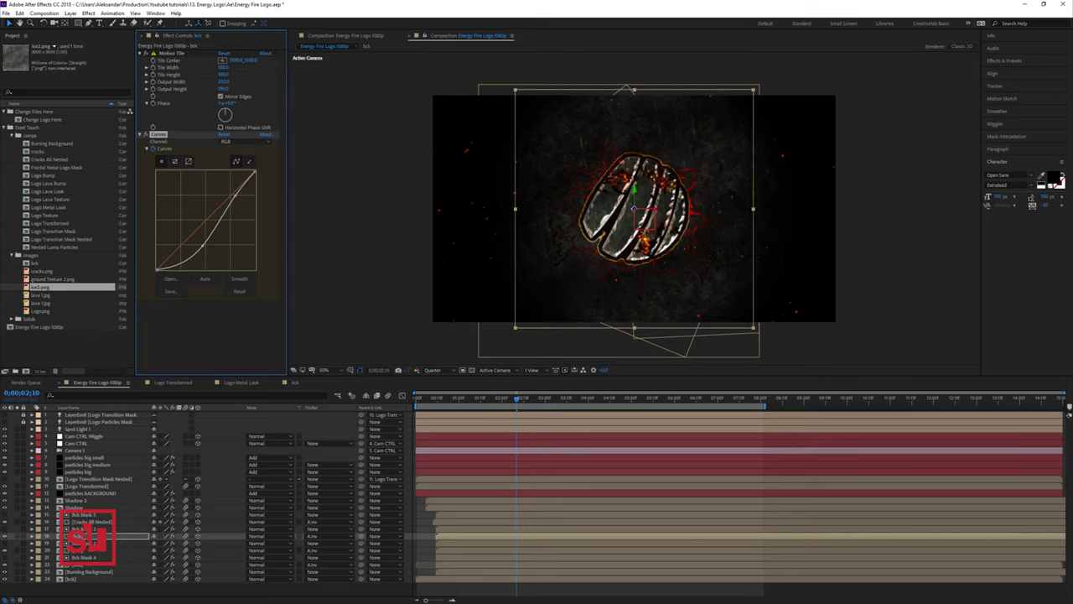
scroll(634, 209, "up", 1)
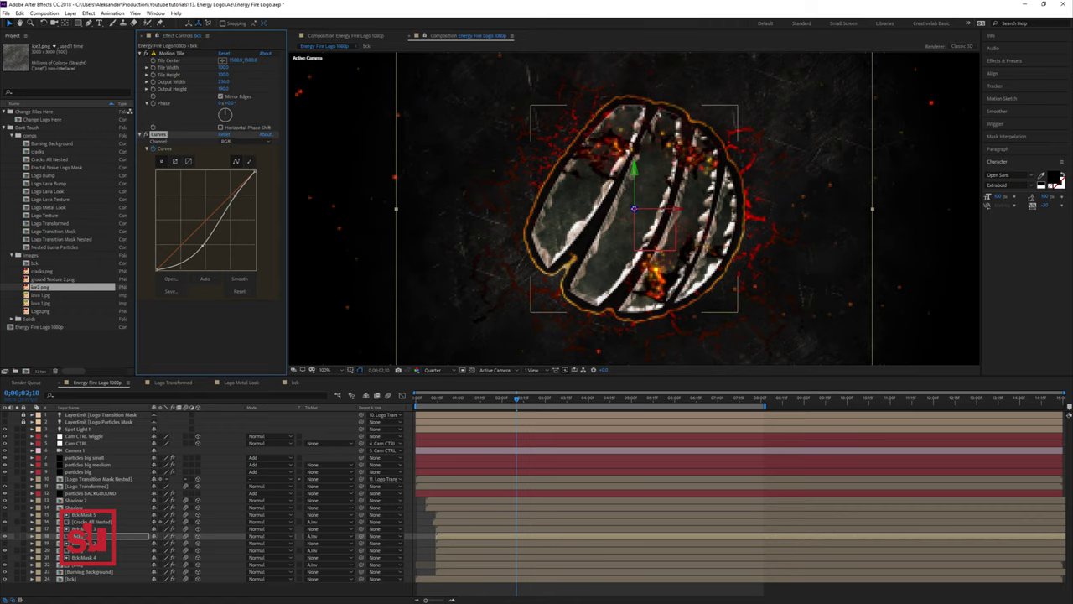
scroll(635, 209, "down", 1)
Step: Add a Glow effect after Colorama on the bck layer above Bck Mask 4 and raise its Glow Threshold
left_click(94, 550)
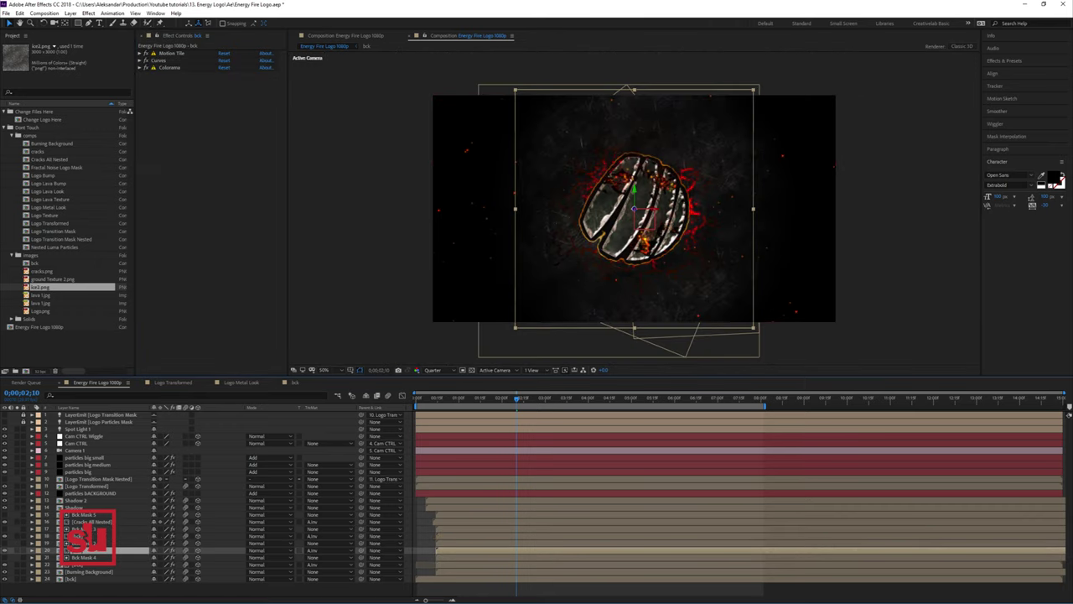
right_click(167, 68)
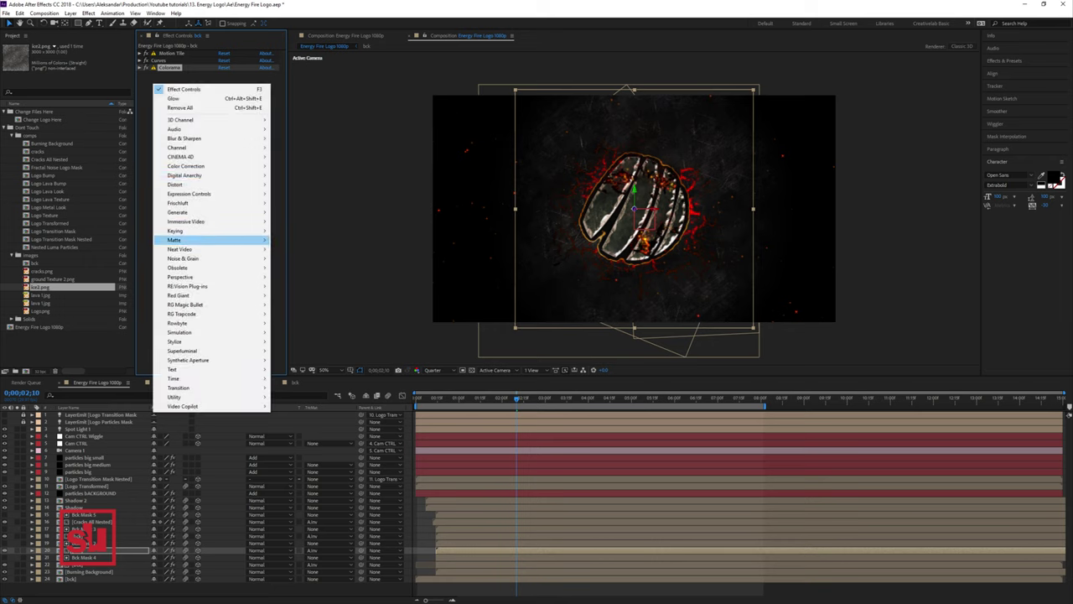
mouse_move(210, 342)
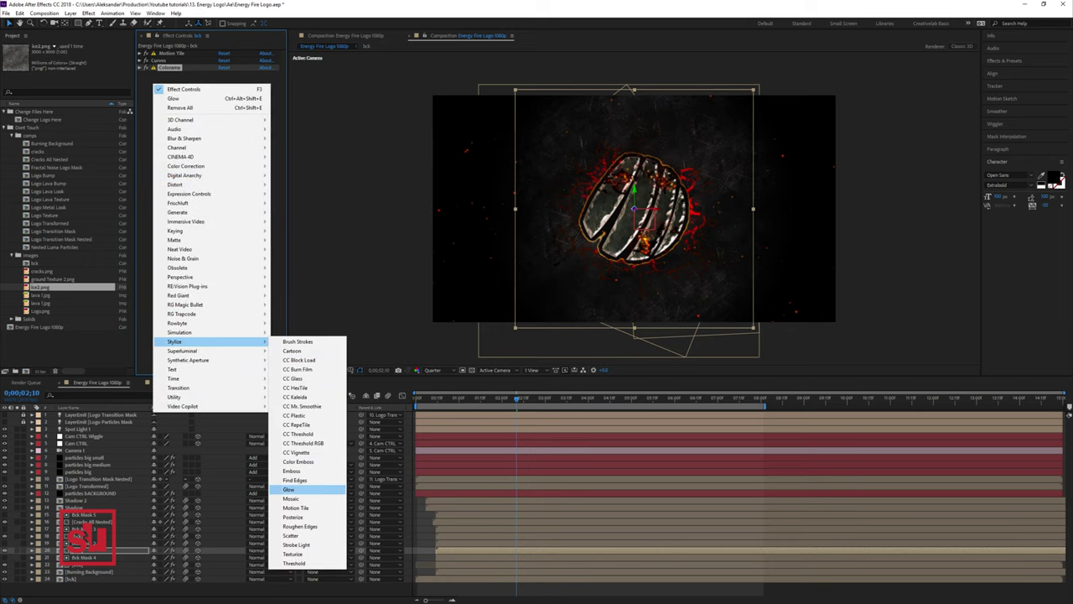
left_click(302, 489)
left_click_drag(223, 89, 265, 89)
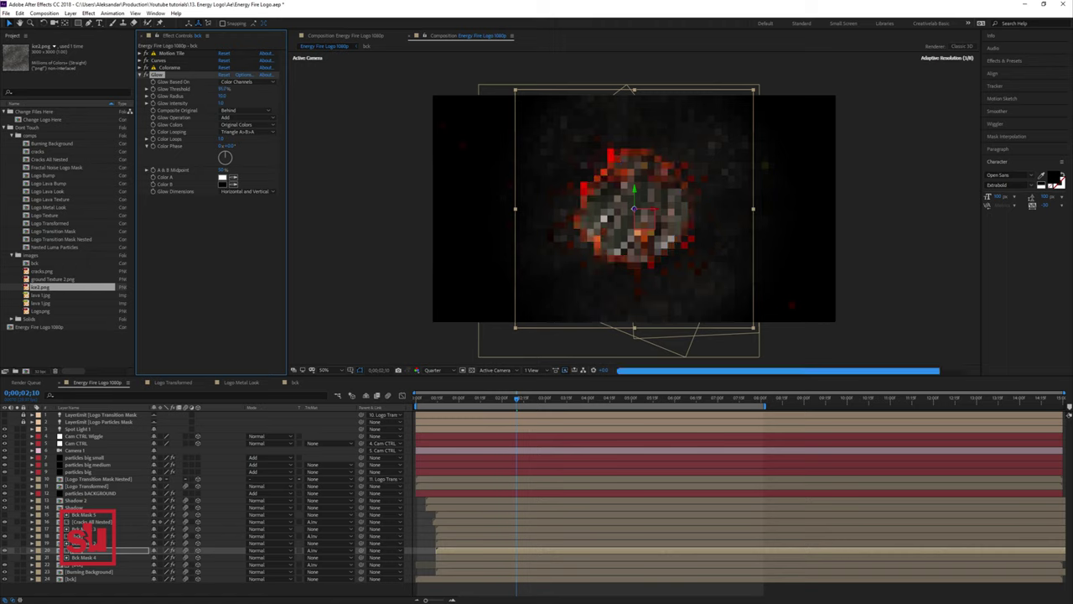